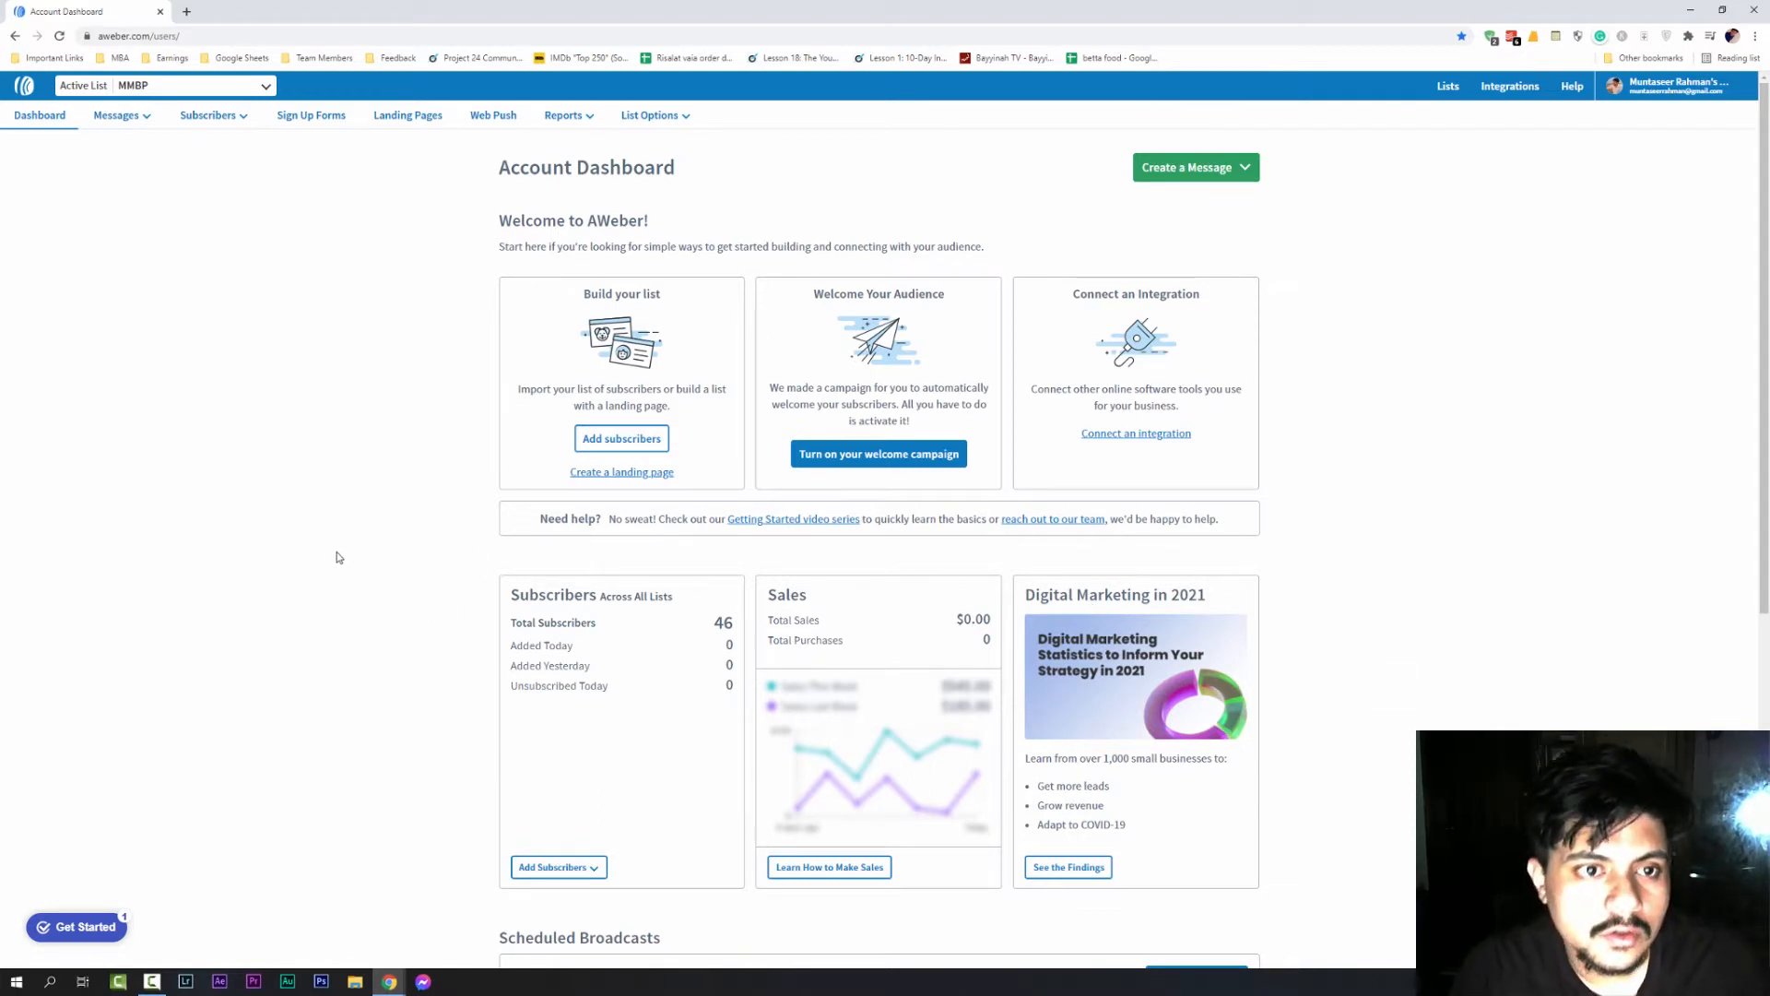
Start creating a new landing page for the active list
{"action": "left_click", "coordinate": [427, 133]}
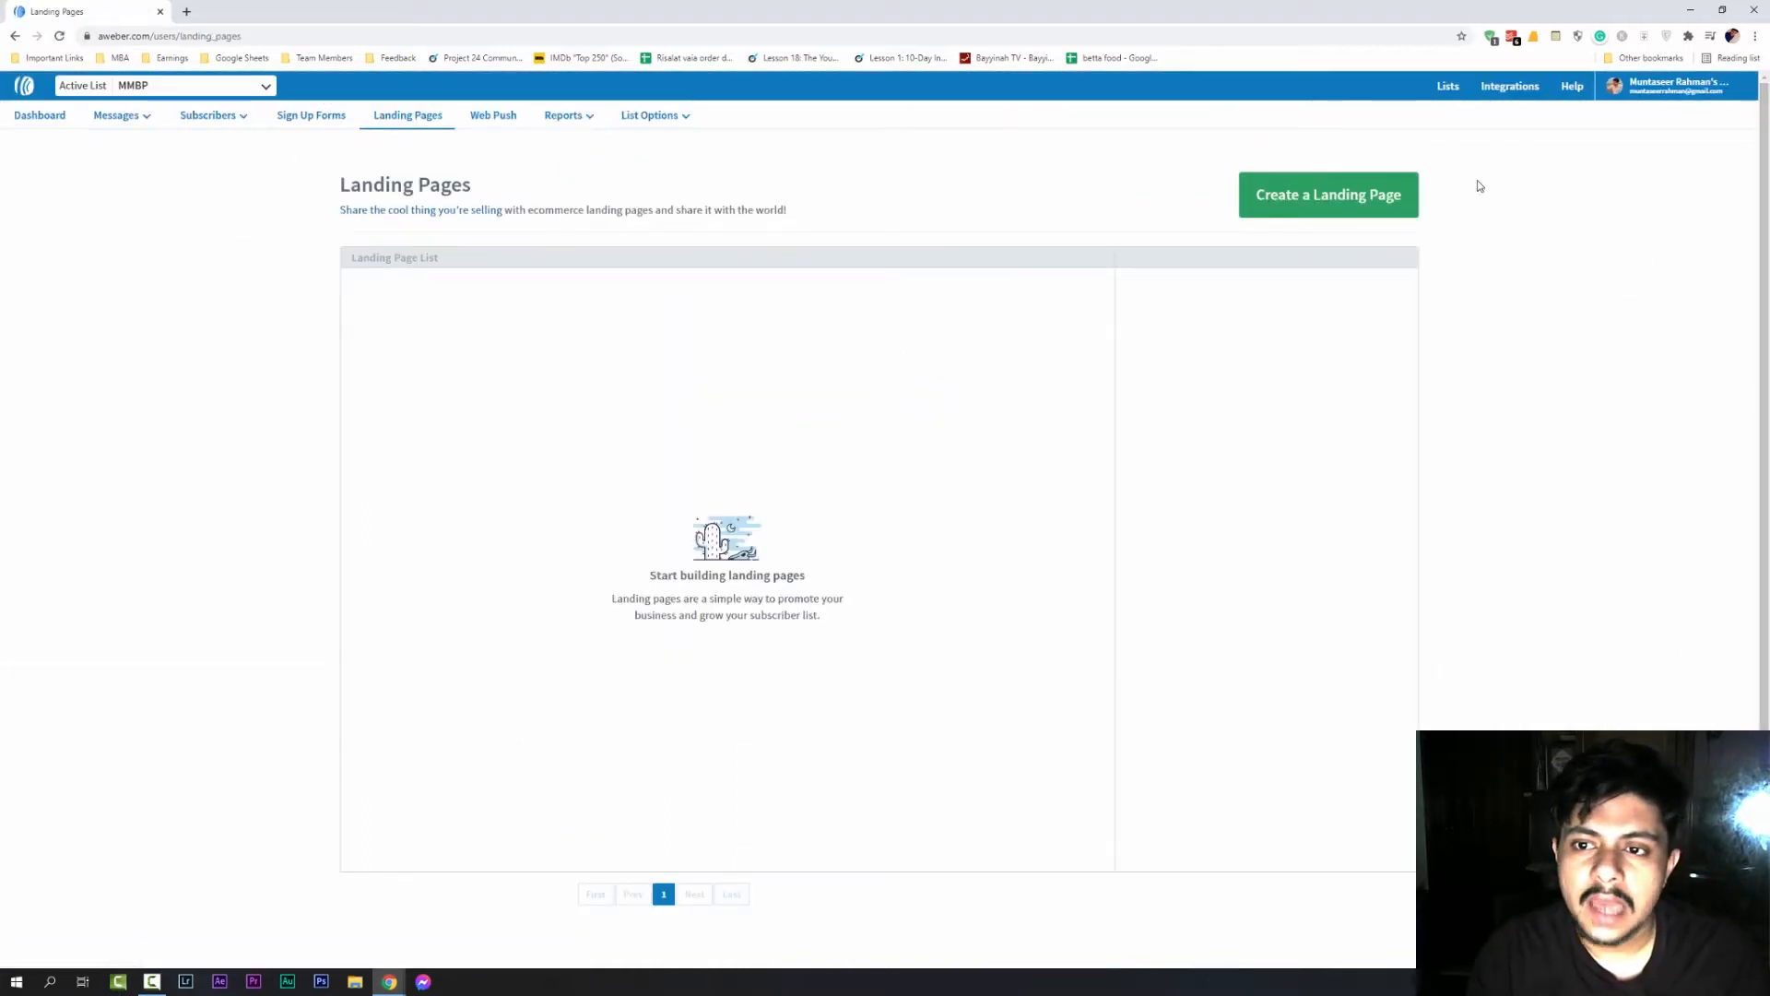
{"action": "left_click", "coordinate": [1374, 194]}
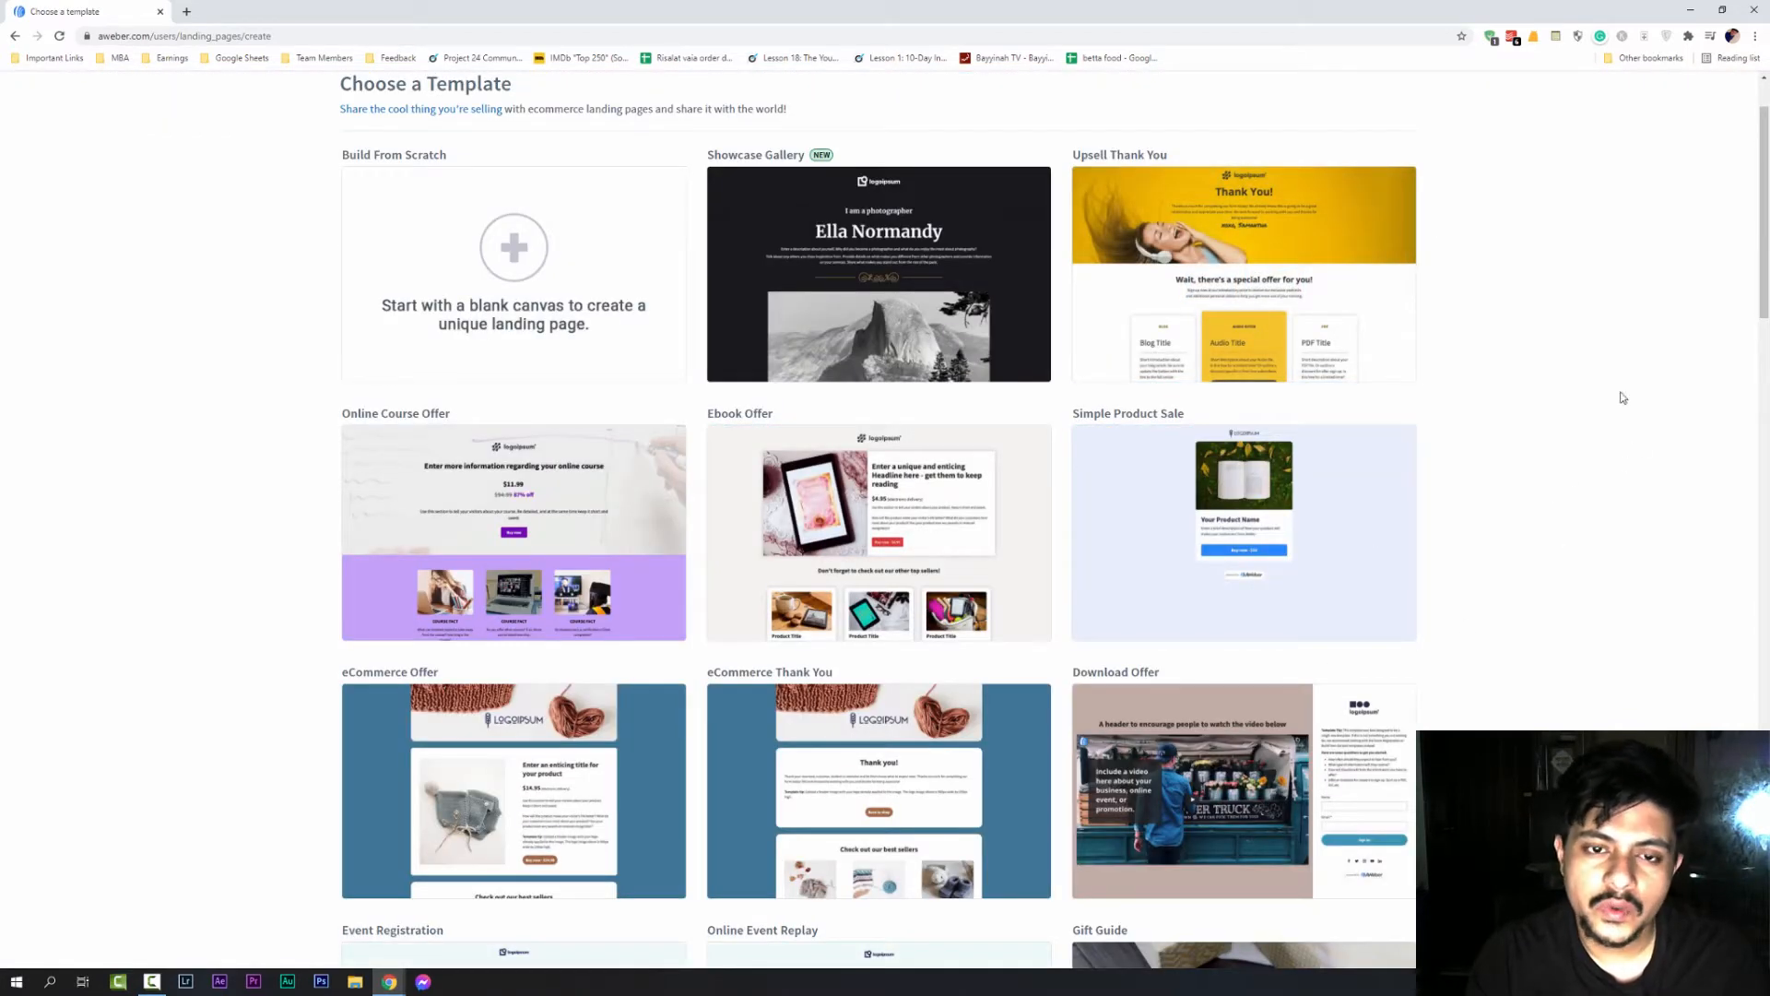
Look through the landing page template gallery for a layout suited to selling a course
{"action": "scroll", "coordinate": [1623, 397], "scroll_direction": "down", "scroll_amount": 3}
{"action": "scroll", "coordinate": [1643, 516], "scroll_direction": "down", "scroll_amount": 3}
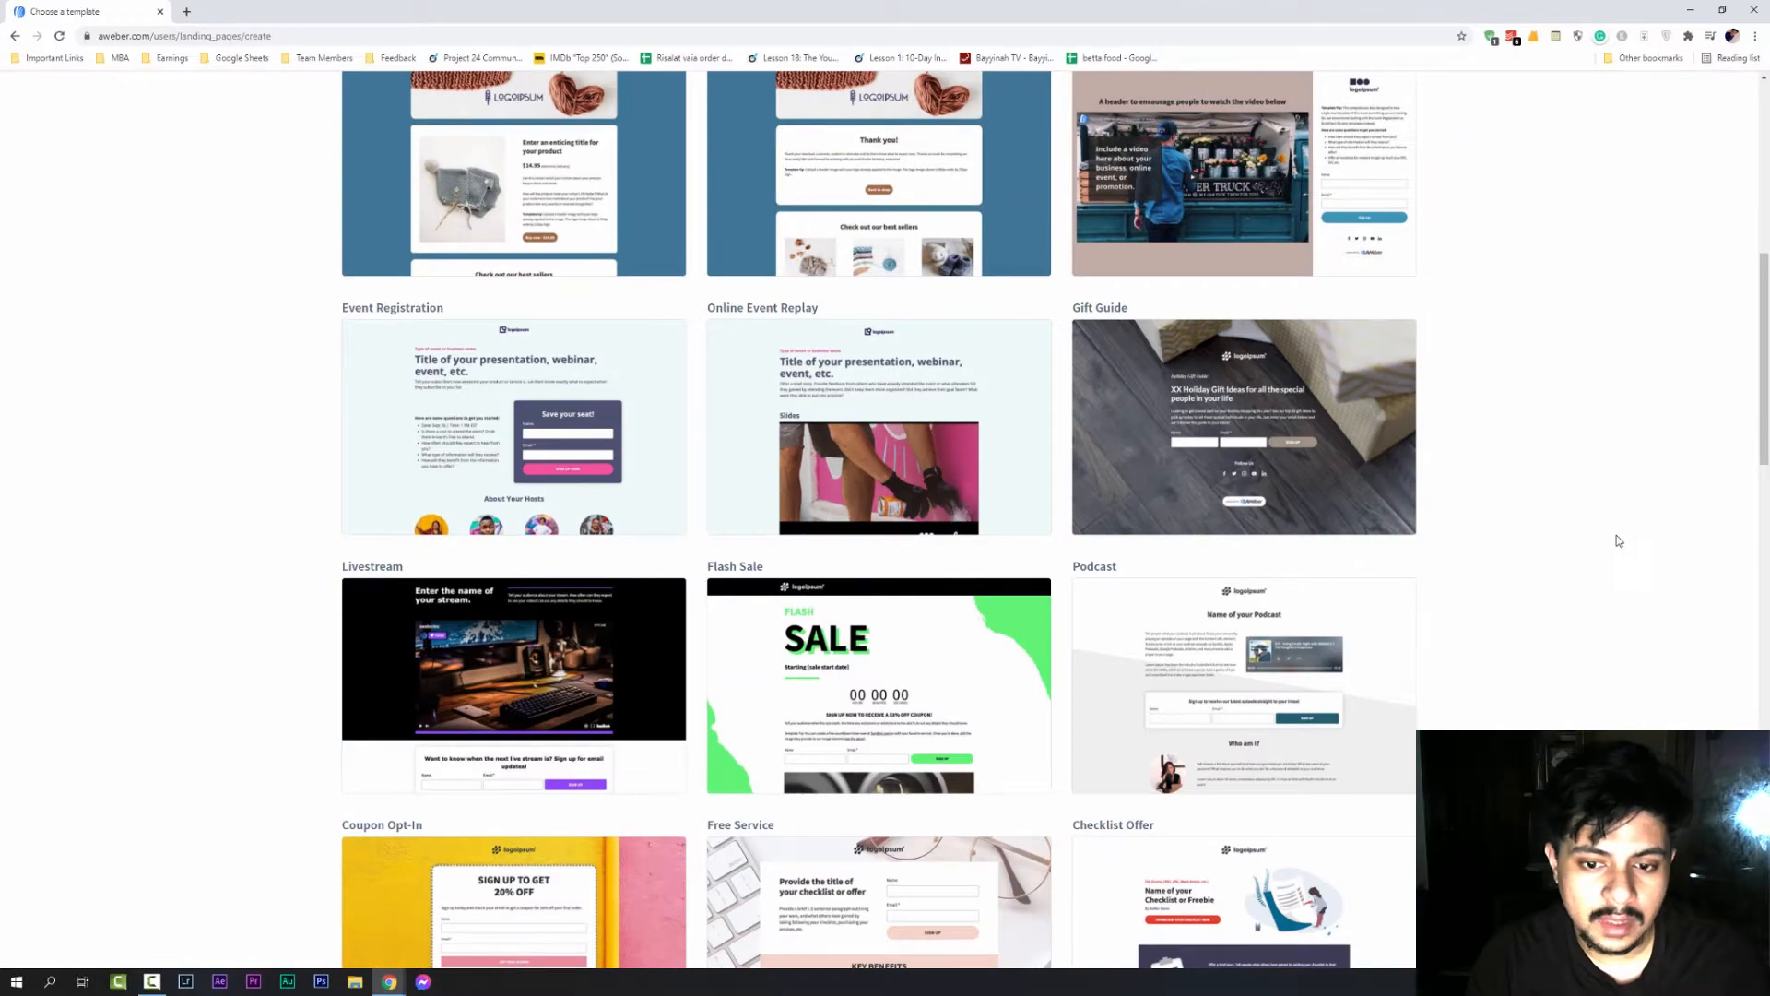
{"action": "scroll", "coordinate": [1620, 545], "scroll_direction": "down", "scroll_amount": 2}
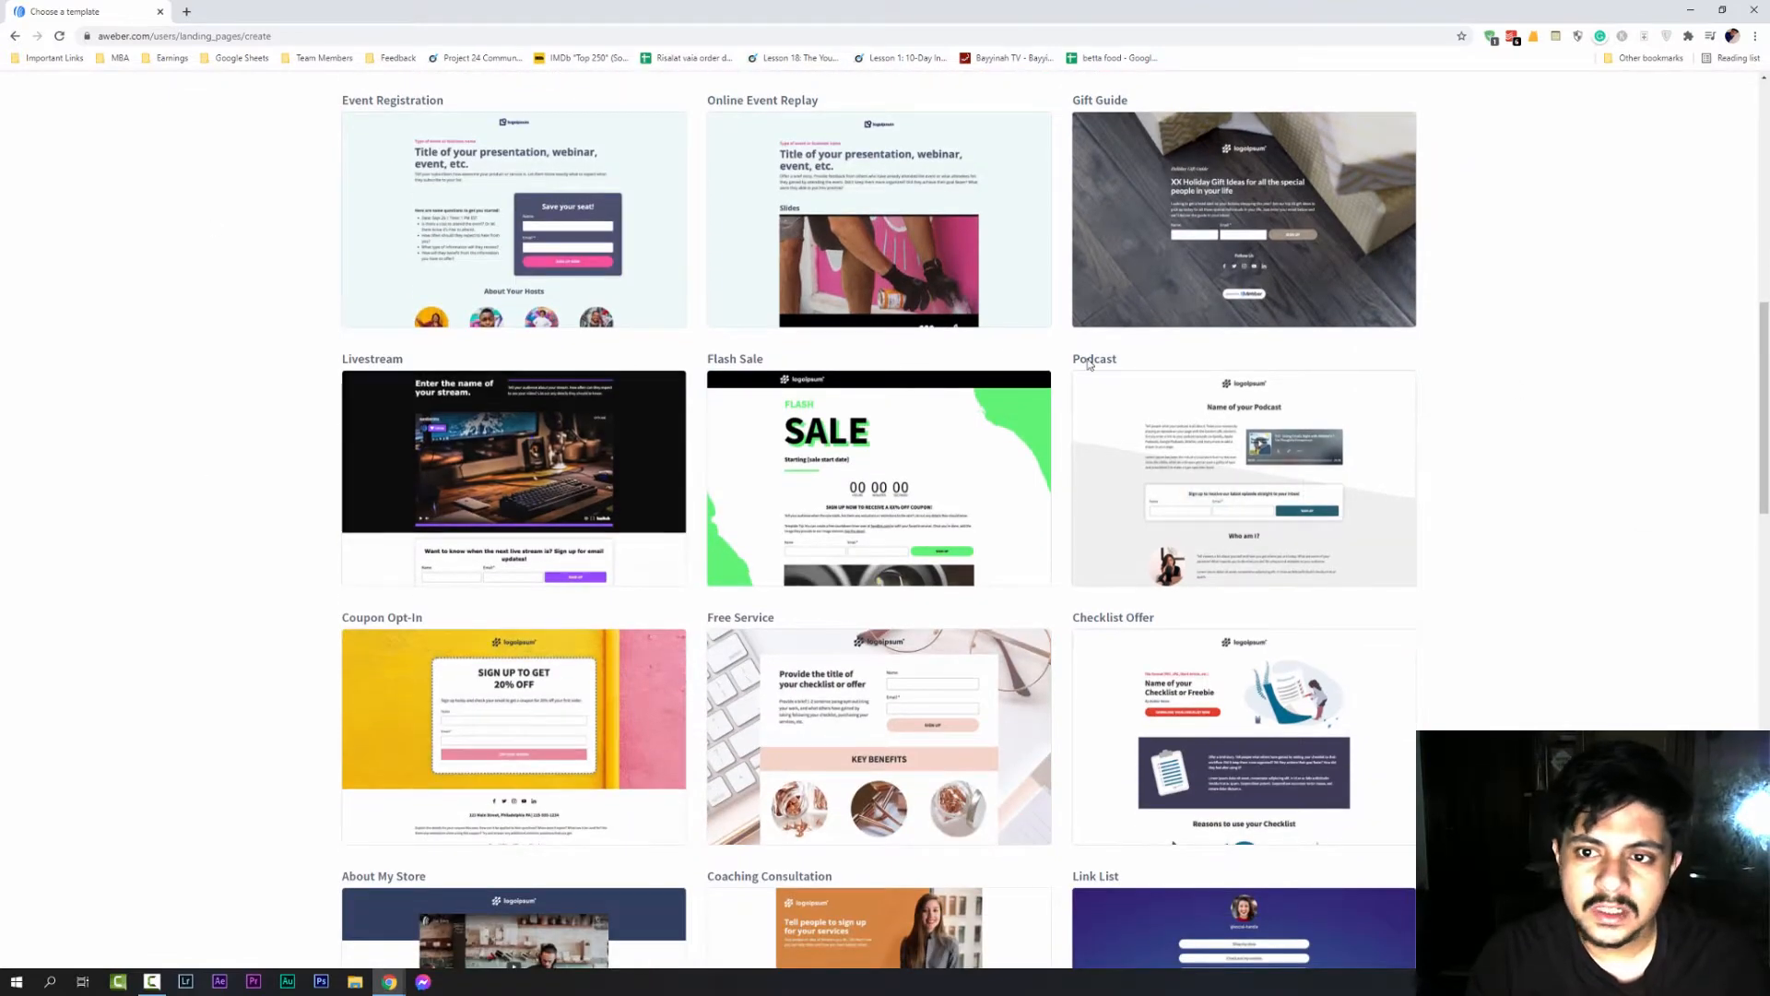
{"action": "scroll", "coordinate": [1462, 660], "scroll_direction": "down", "scroll_amount": 6}
{"action": "mouse_move", "coordinate": [1353, 674]}
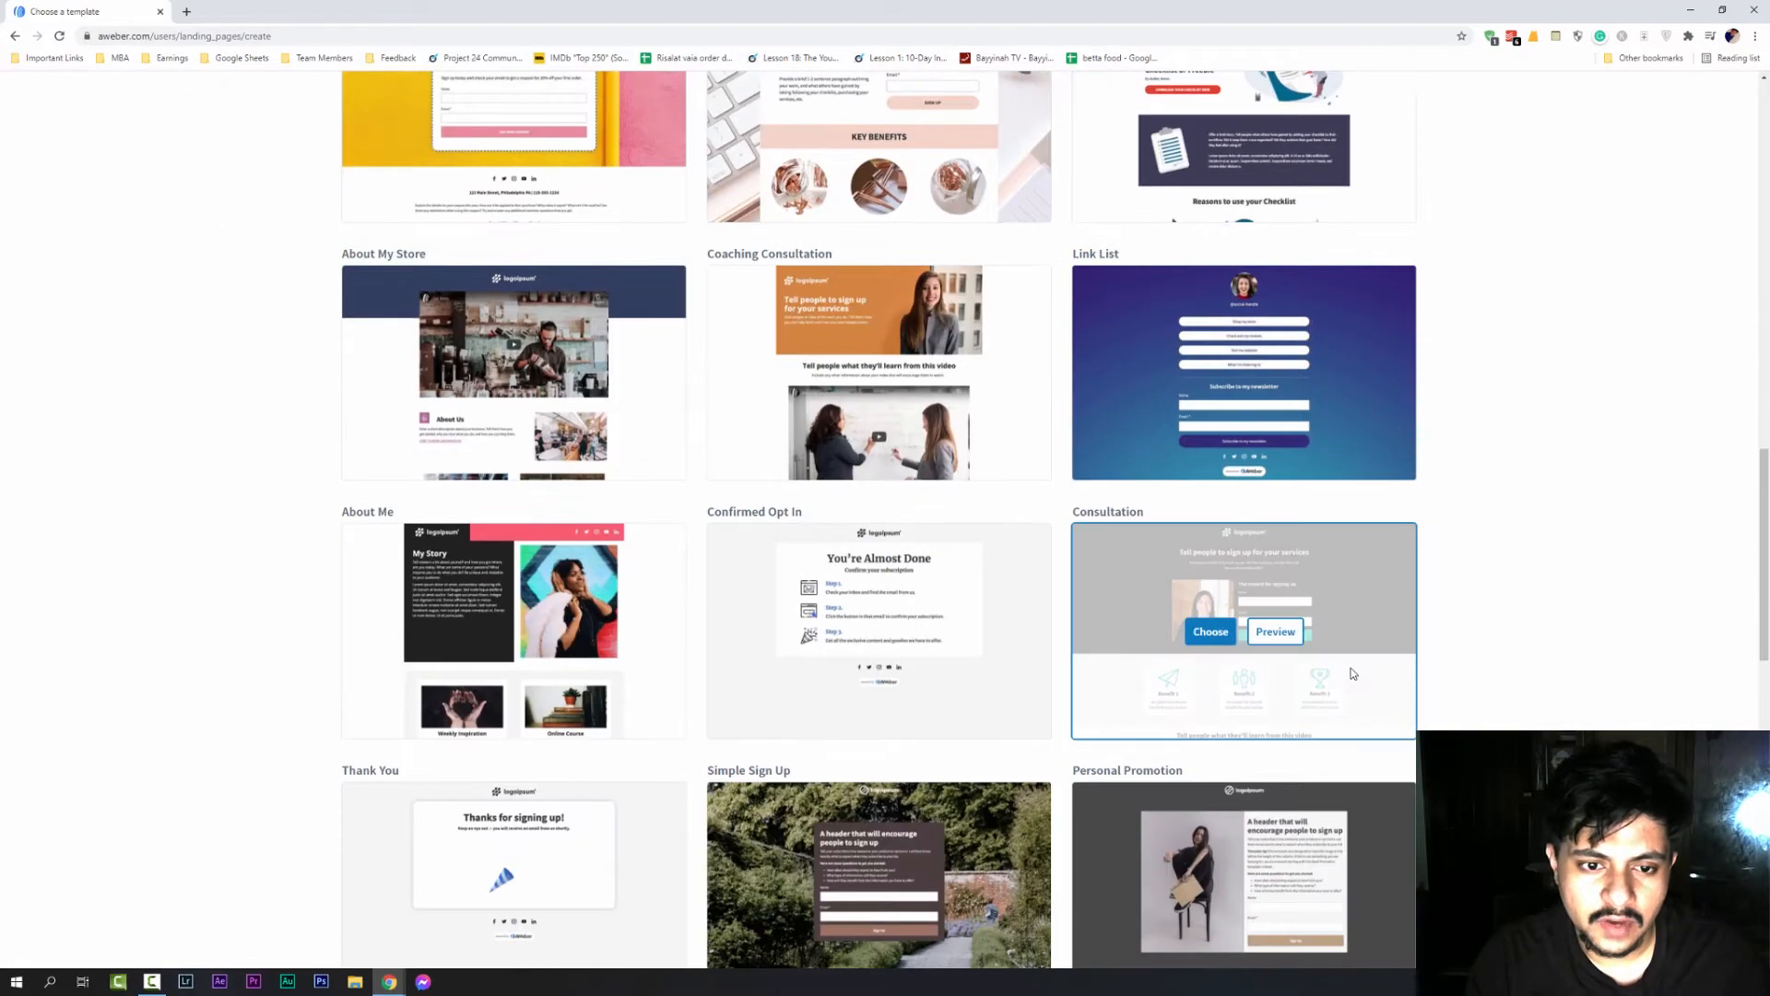
{"action": "scroll", "coordinate": [47, 657], "scroll_direction": "up", "scroll_amount": 1}
{"action": "scroll", "coordinate": [47, 658], "scroll_direction": "down", "scroll_amount": 3}
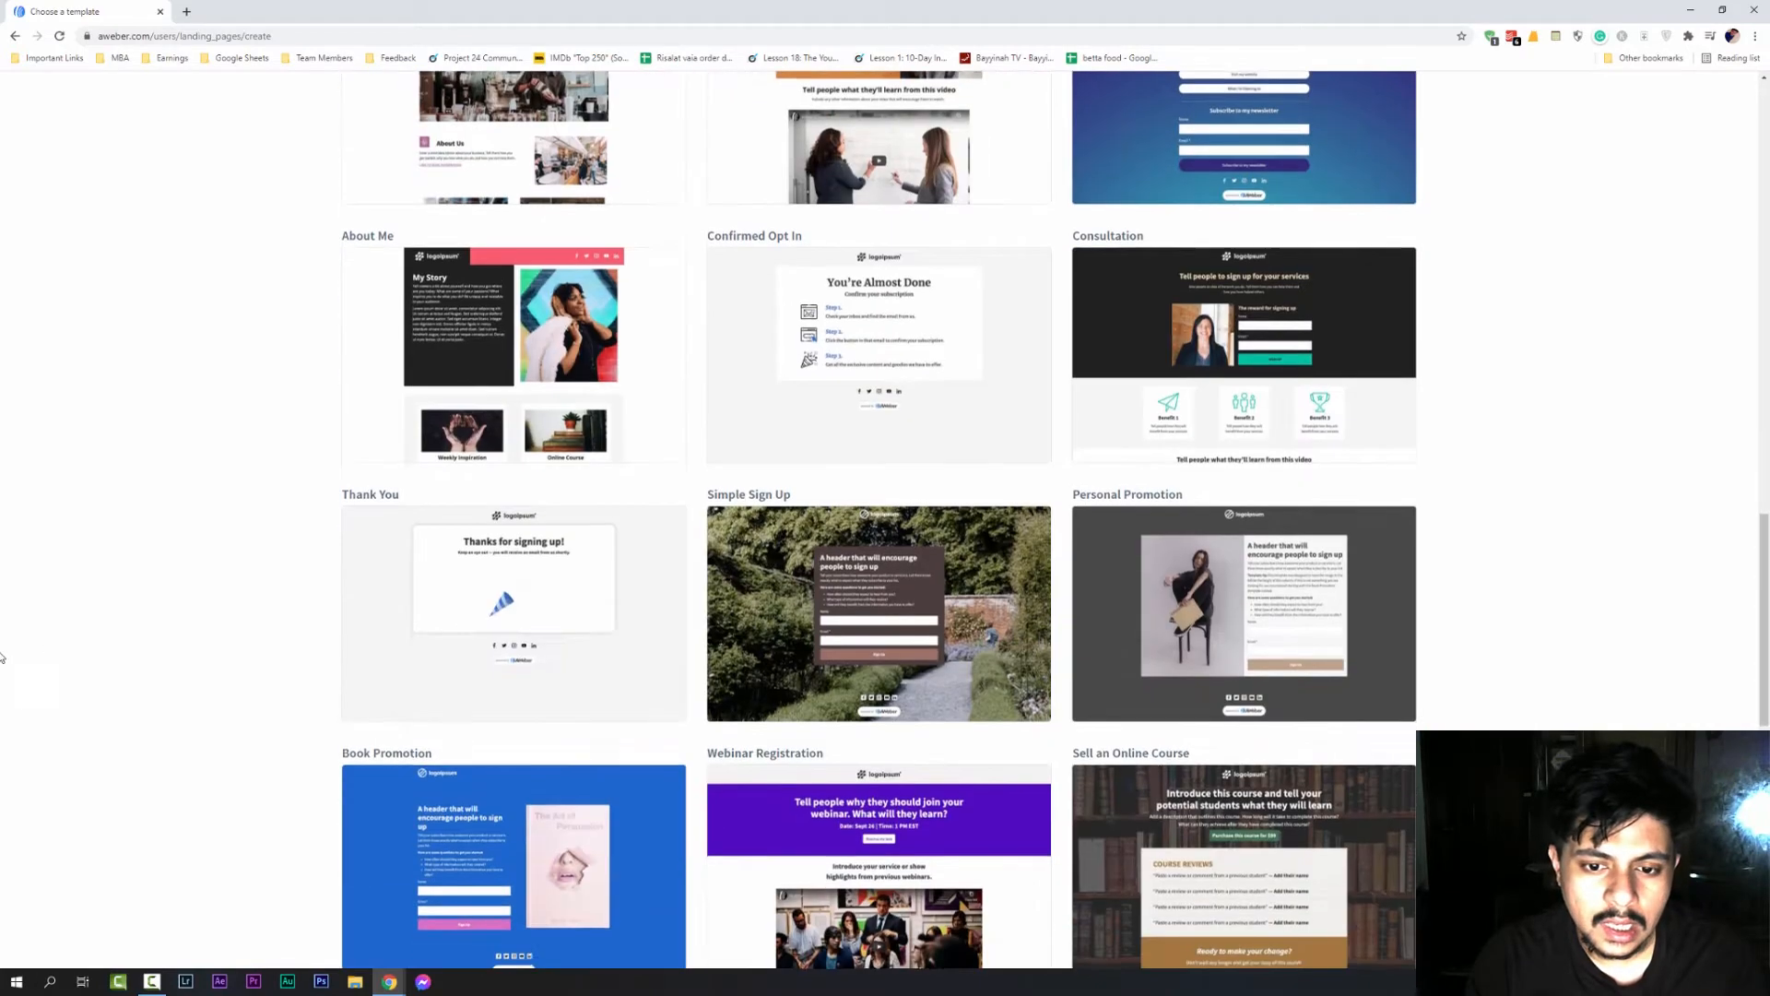
{"action": "scroll", "coordinate": [1, 657], "scroll_direction": "down", "scroll_amount": 6}
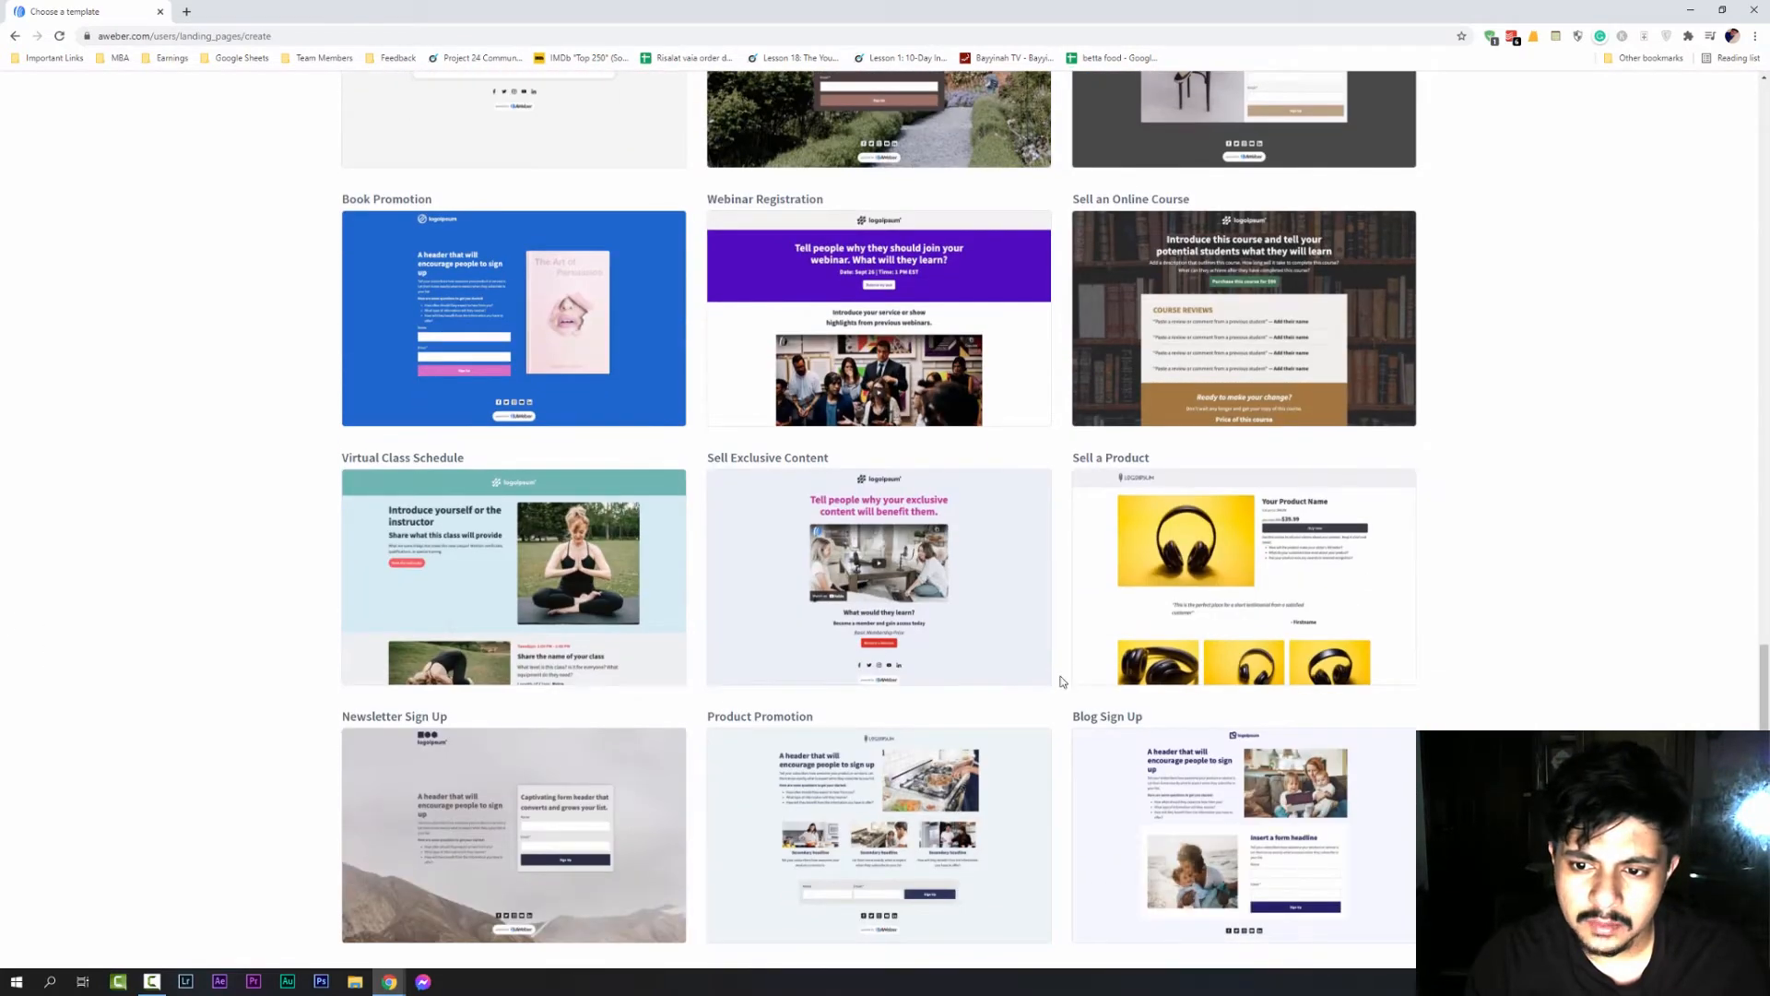
{"action": "scroll", "coordinate": [1060, 687], "scroll_direction": "down", "scroll_amount": 2}
{"action": "scroll", "coordinate": [1008, 712], "scroll_direction": "down", "scroll_amount": 2}
{"action": "scroll", "coordinate": [995, 712], "scroll_direction": "up", "scroll_amount": 4}
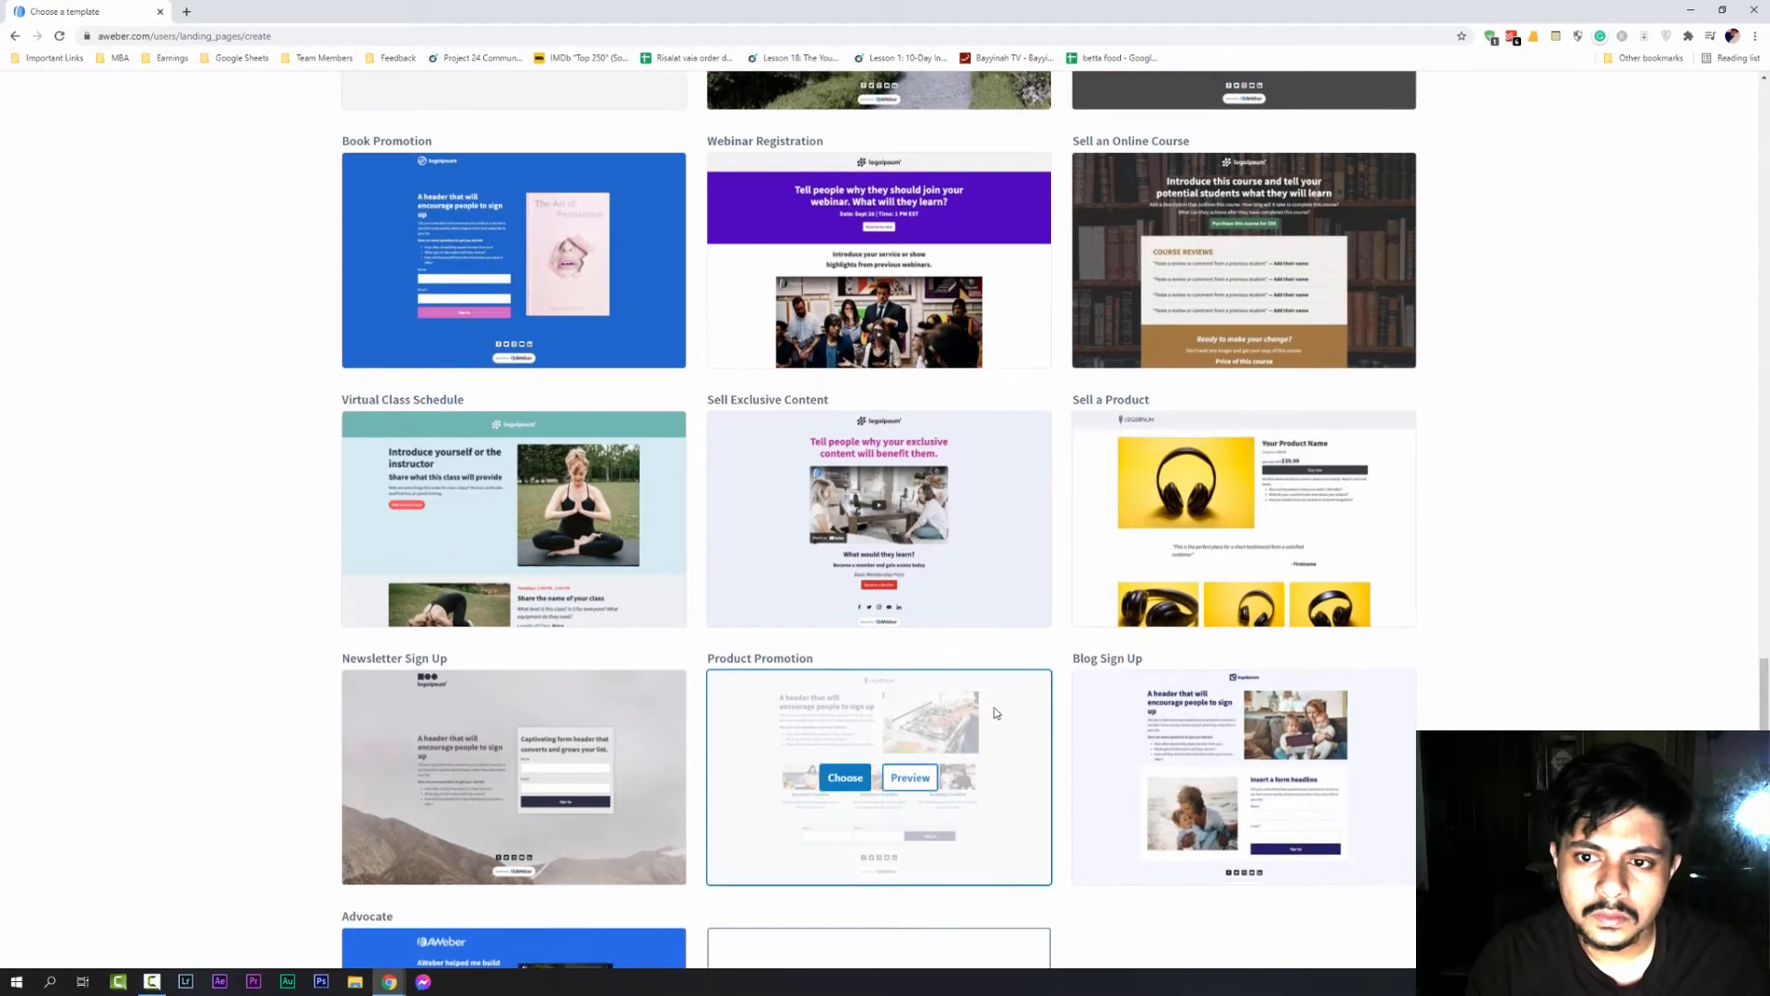
{"action": "scroll", "coordinate": [994, 712], "scroll_direction": "up", "scroll_amount": 2}
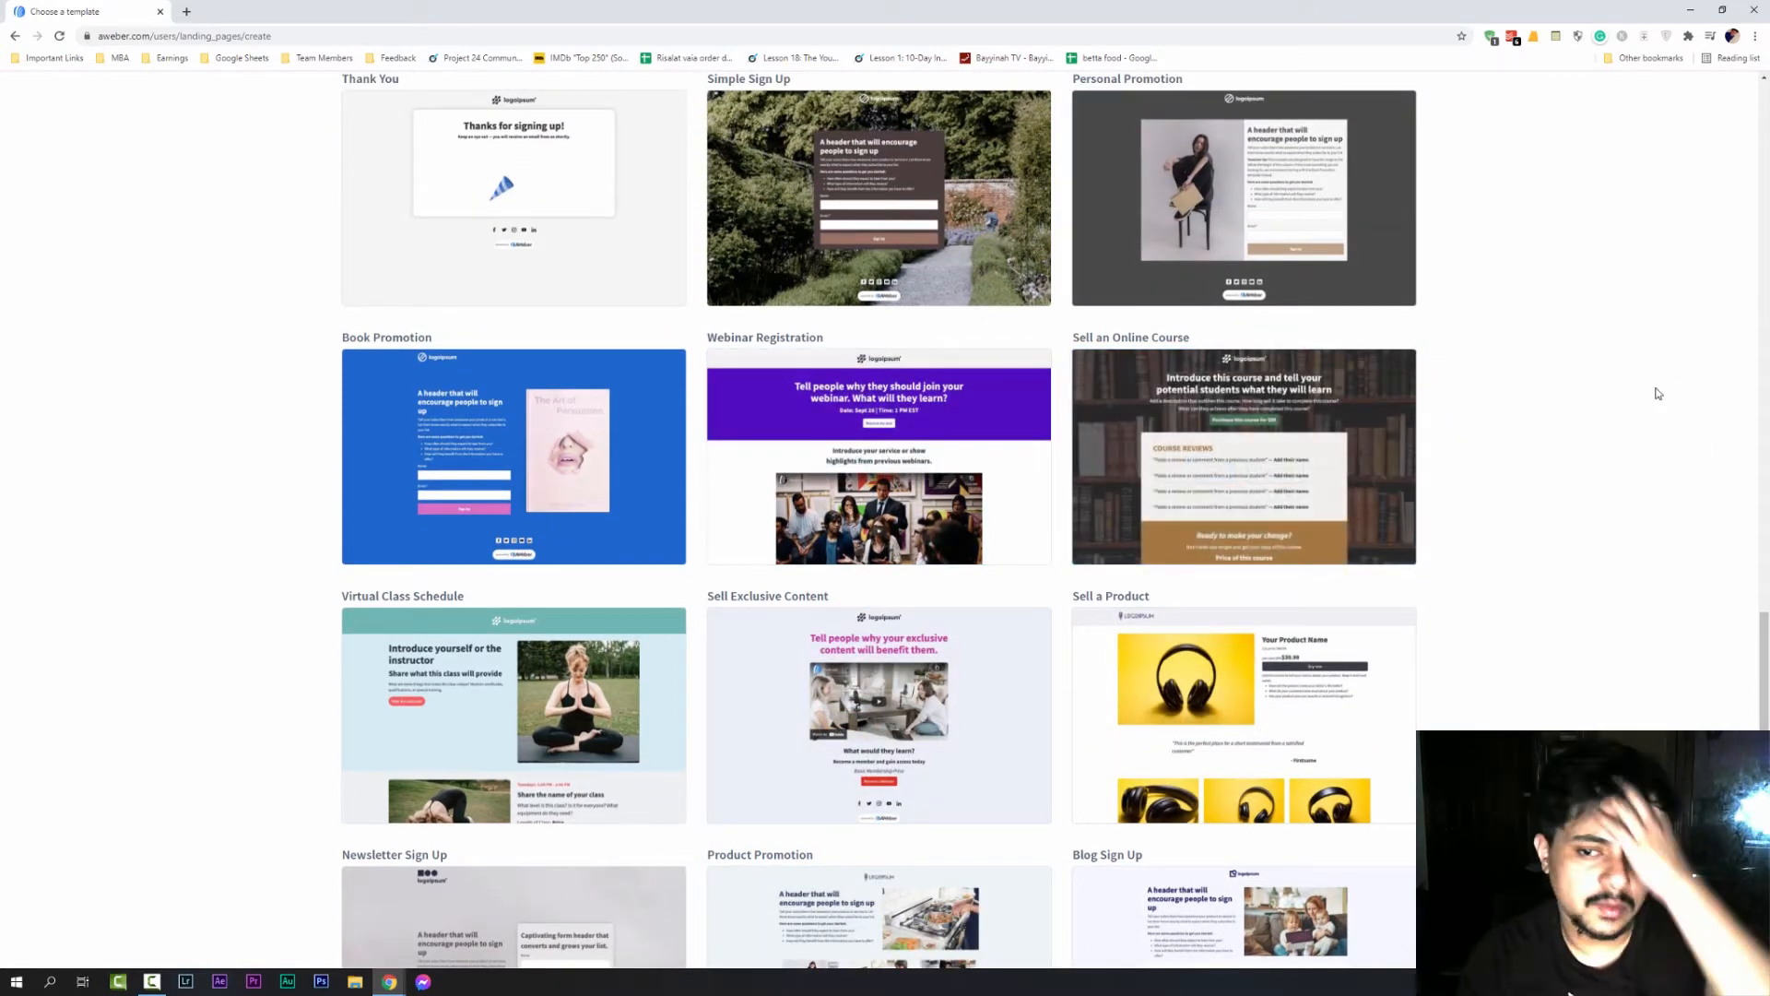
Preview the Sell an Online Course template, close the preview, and choose that template for the landing page
{"action": "mouse_move", "coordinate": [1186, 417]}
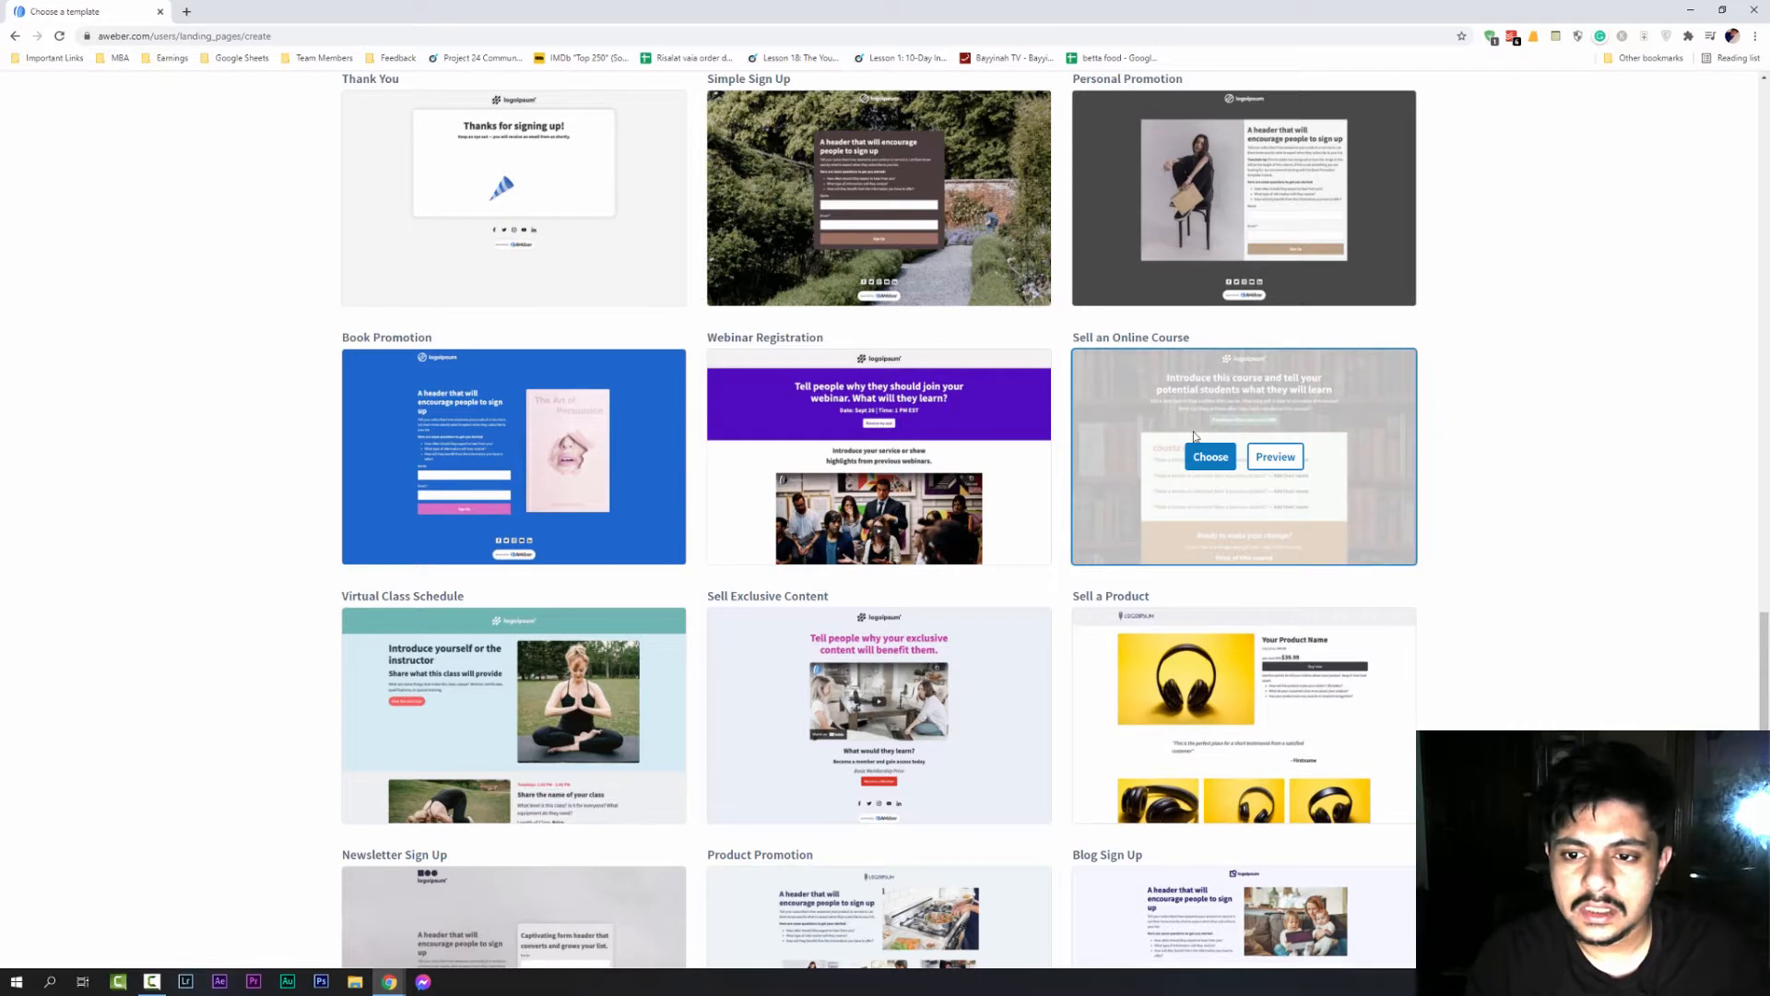
{"action": "left_click", "coordinate": [1263, 461]}
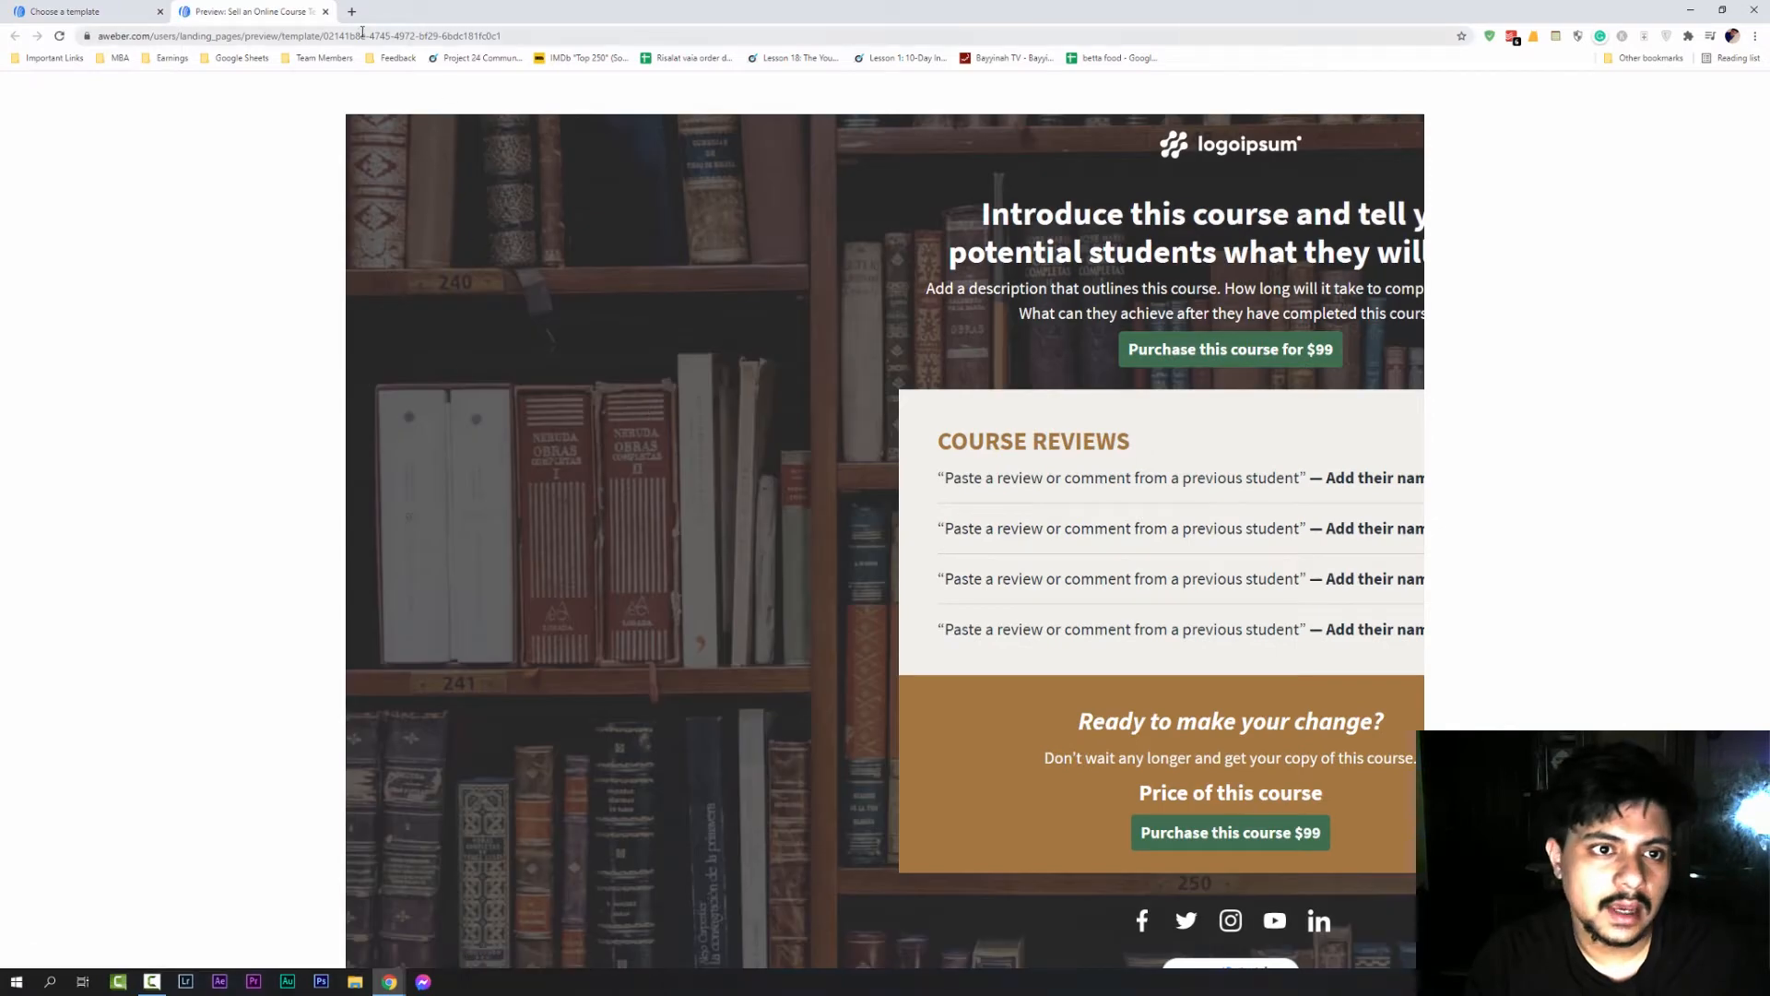
{"action": "left_click", "coordinate": [324, 12]}
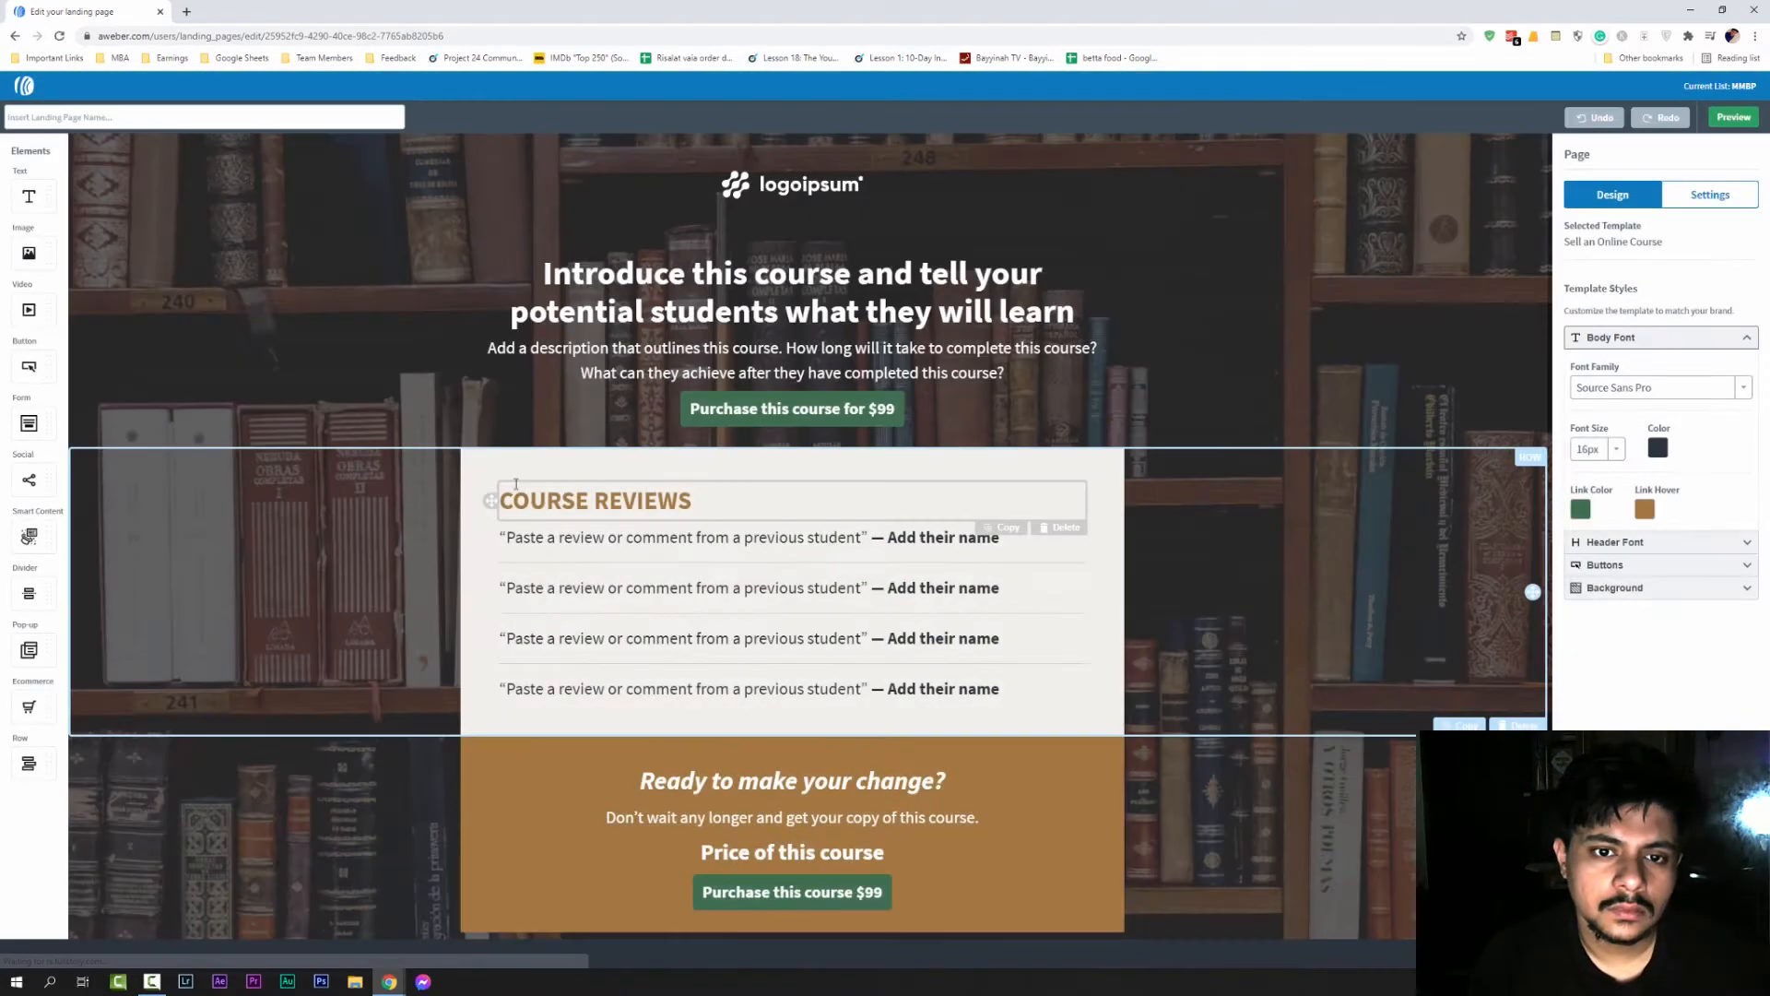
{"action": "scroll", "coordinate": [587, 720], "scroll_direction": "down", "scroll_amount": 1}
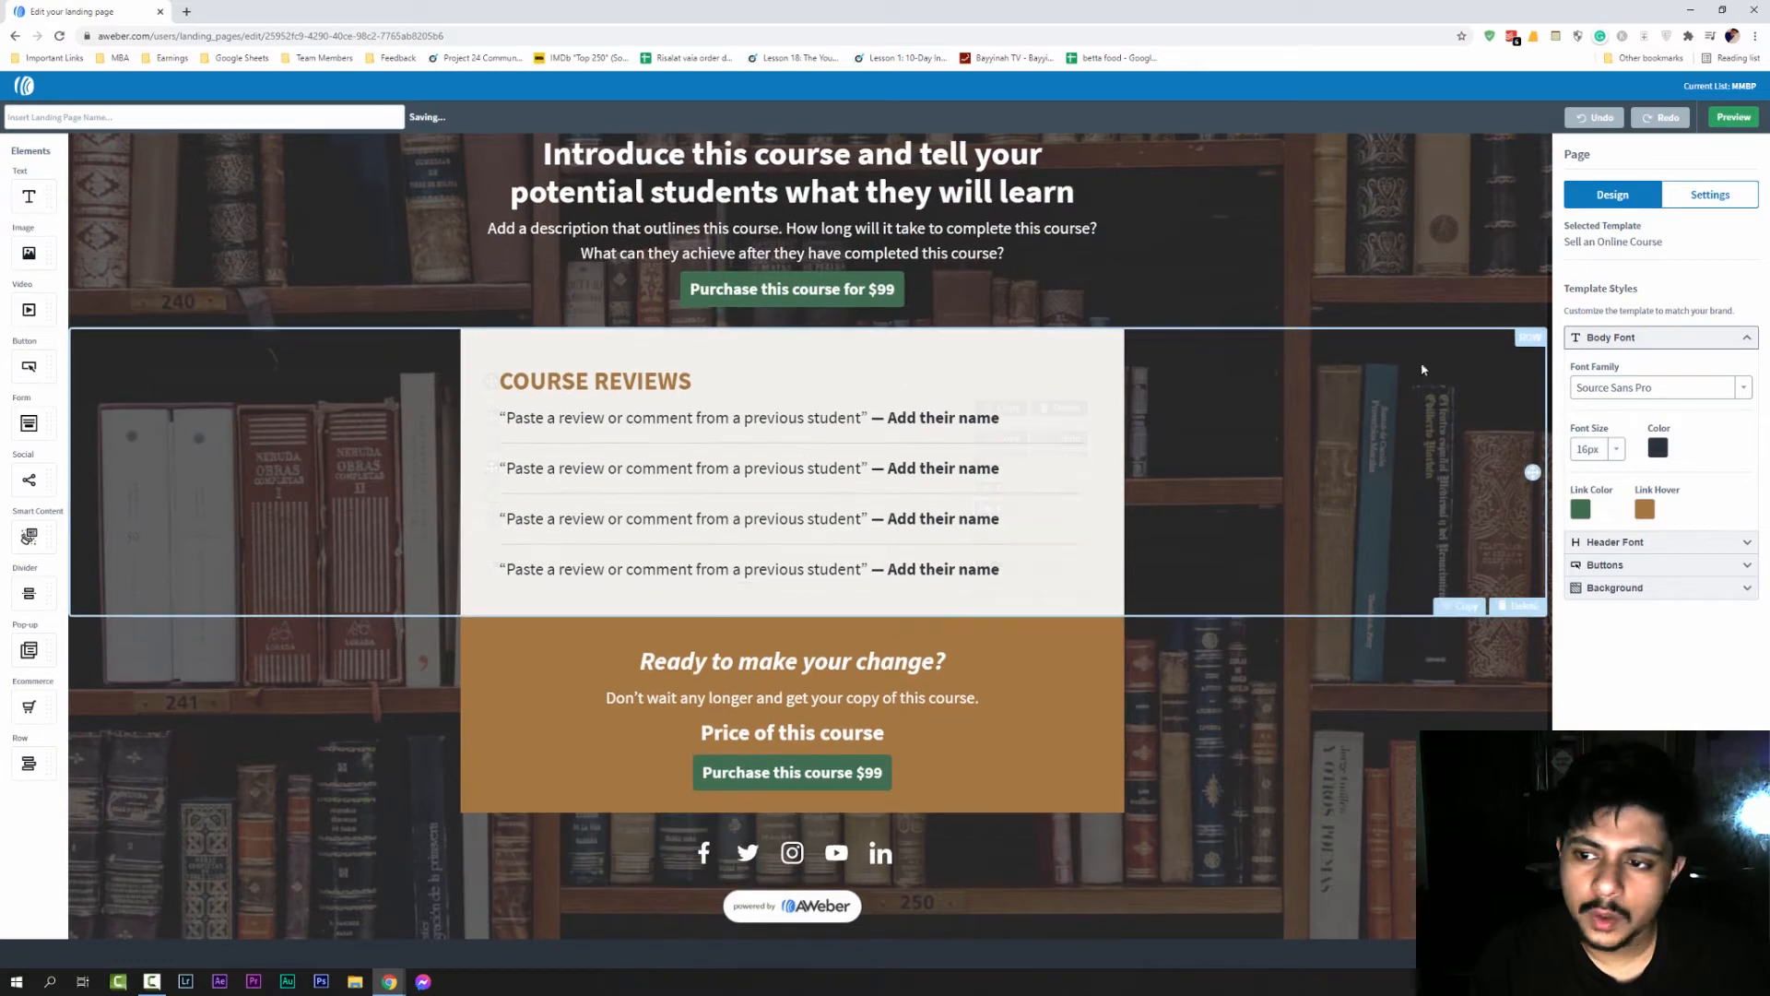
{"action": "scroll", "coordinate": [1125, 368], "scroll_direction": "up", "scroll_amount": 1}
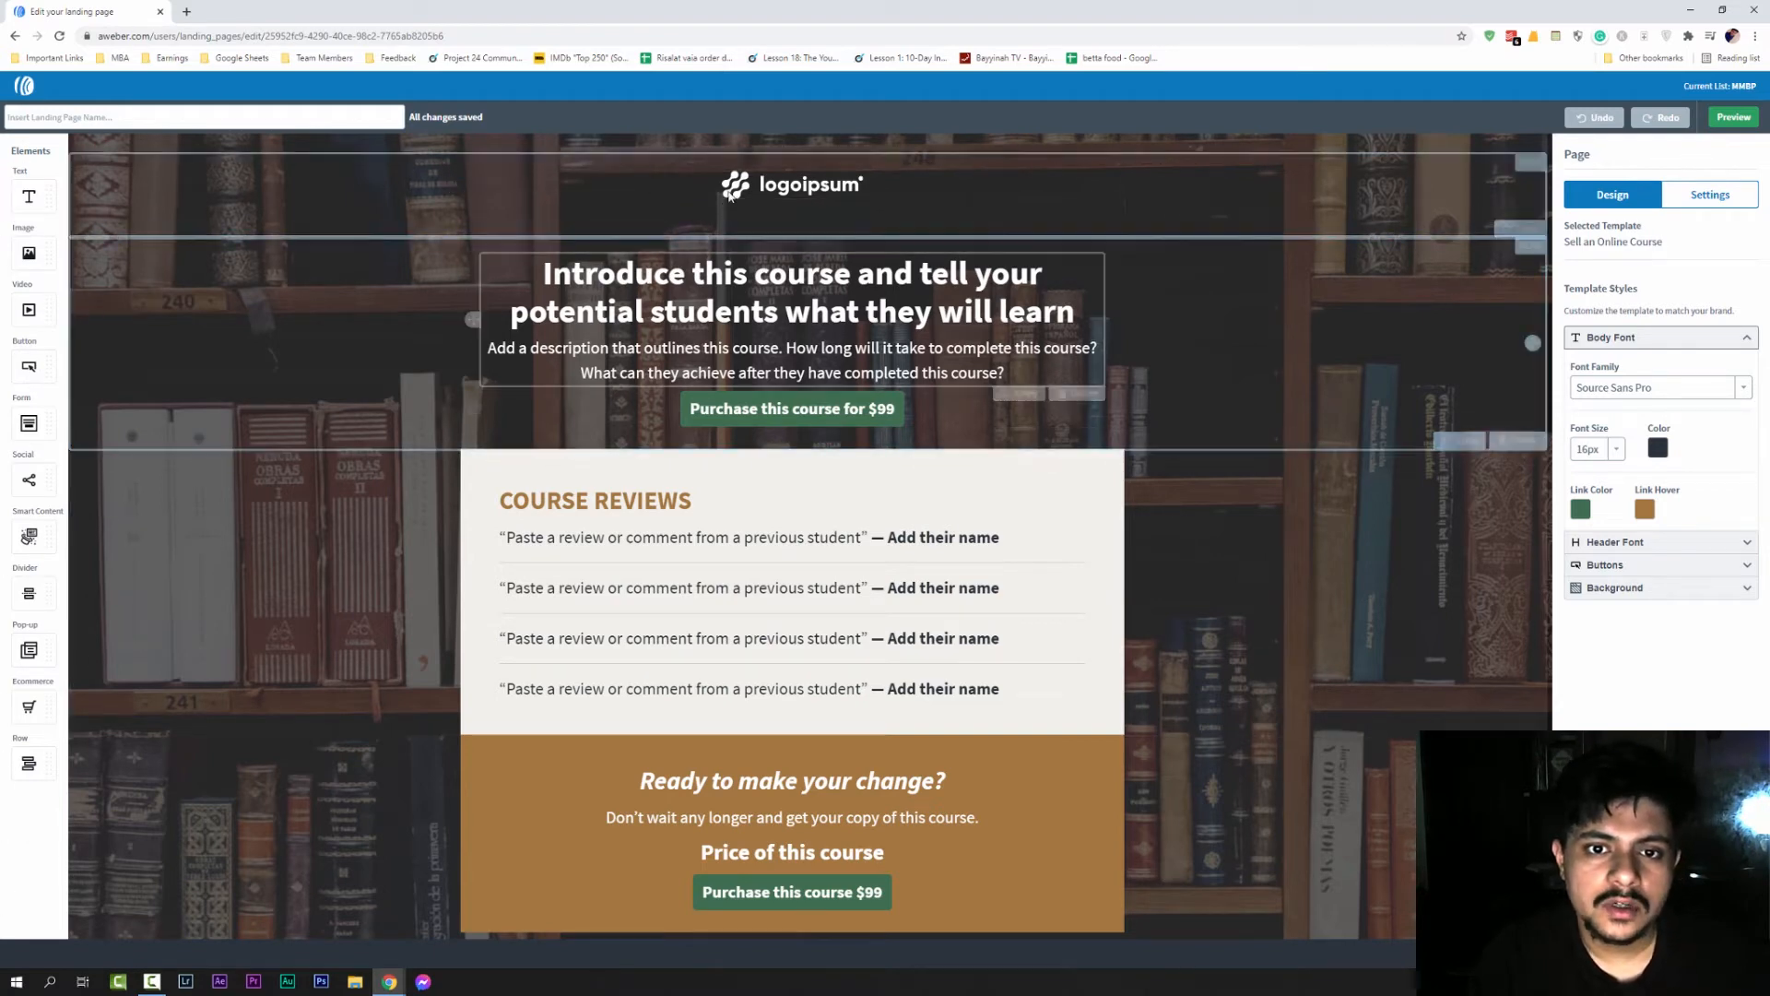
Replace the placeholder logo with the Telescope Buddy picture from the account's own images and shrink it
{"action": "left_click", "coordinate": [802, 186]}
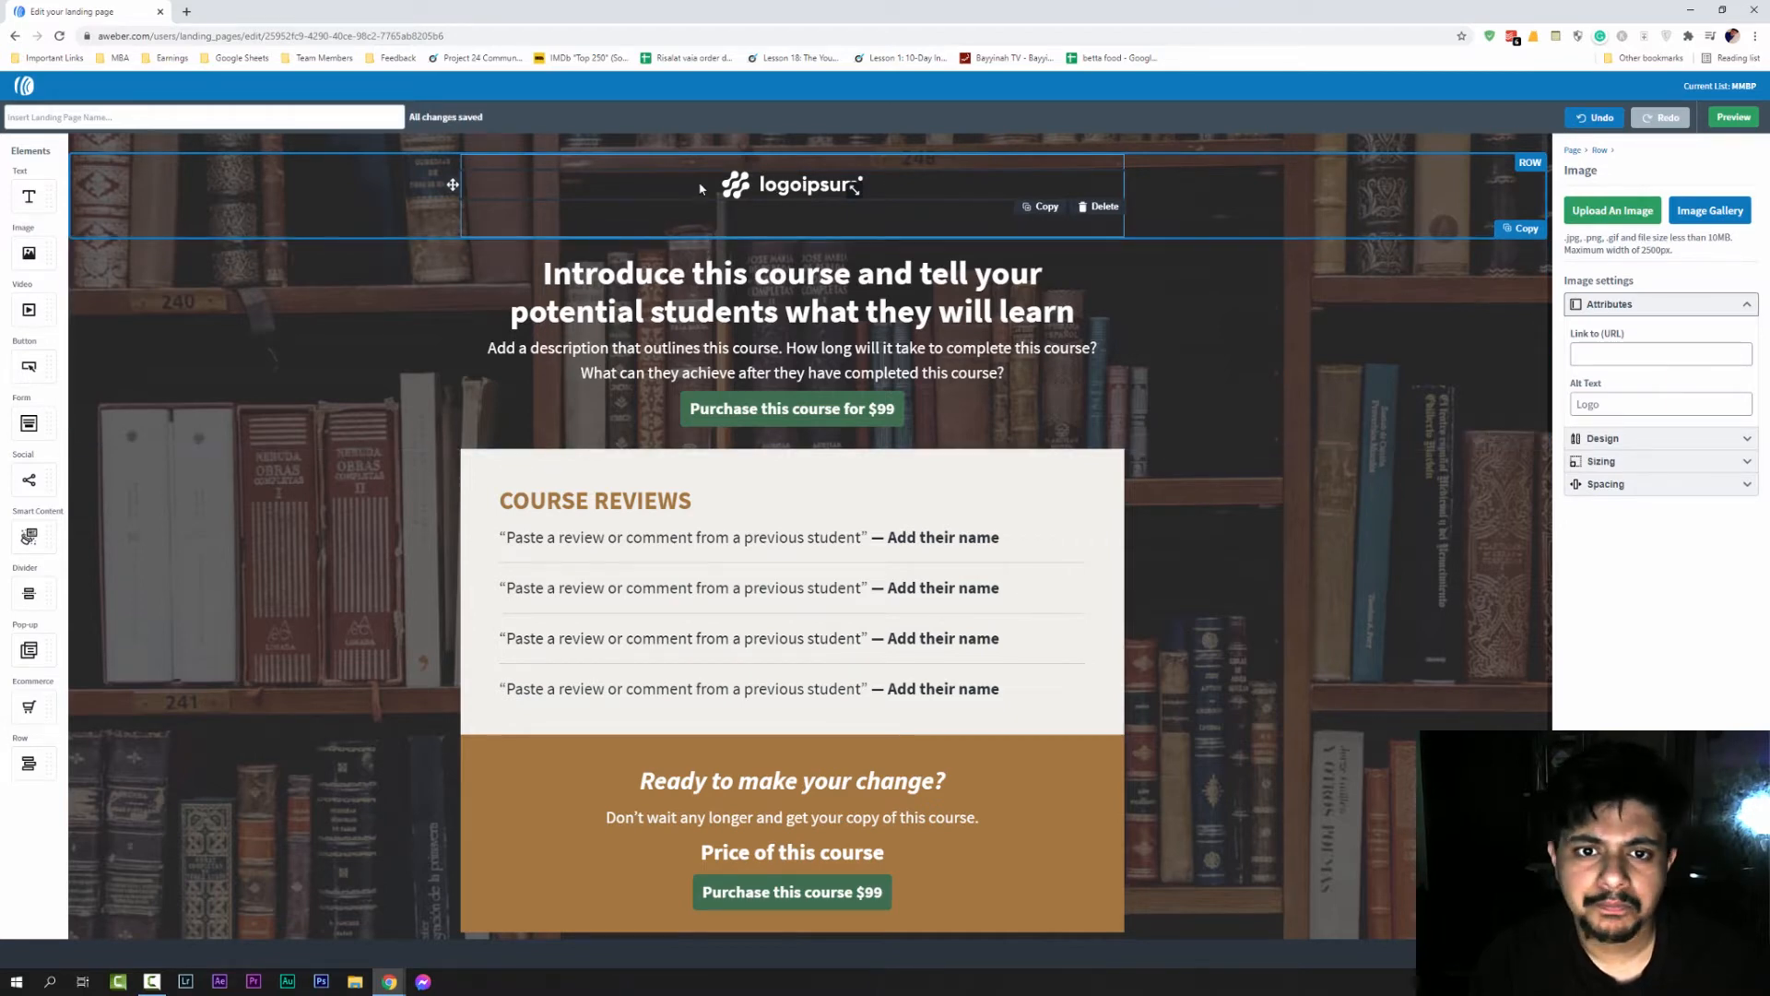
{"action": "left_click", "coordinate": [1710, 210]}
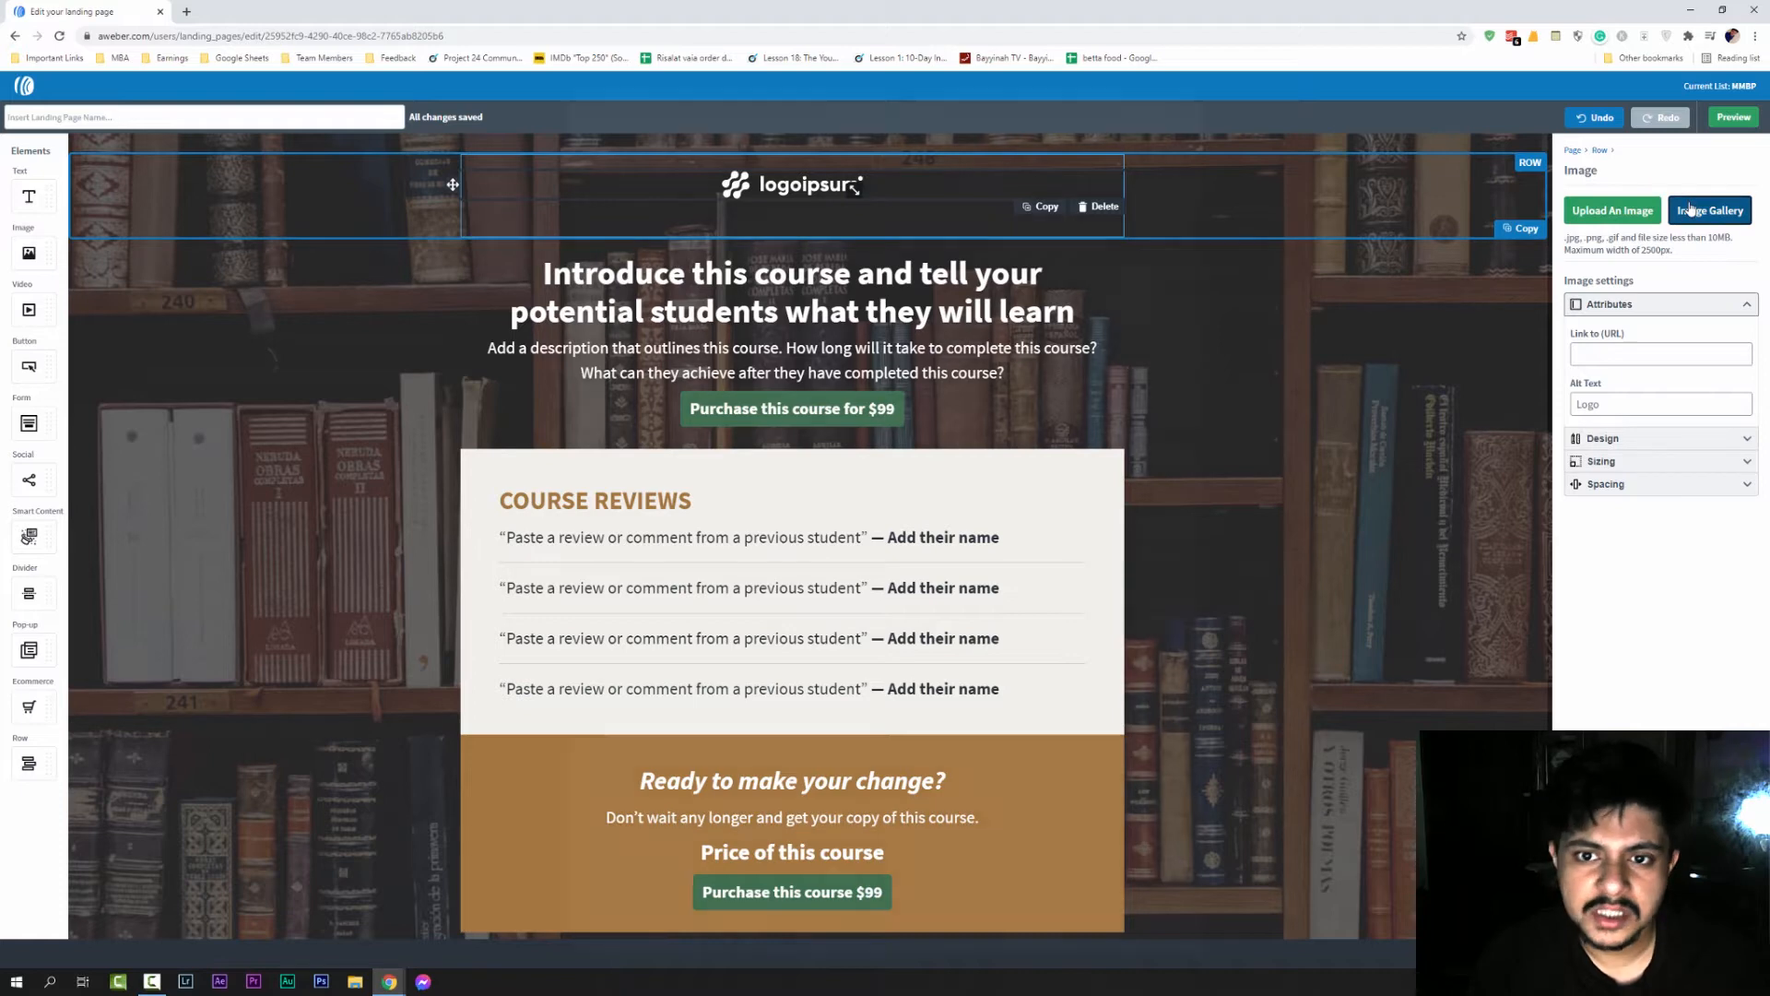
{"action": "left_click", "coordinate": [710, 148]}
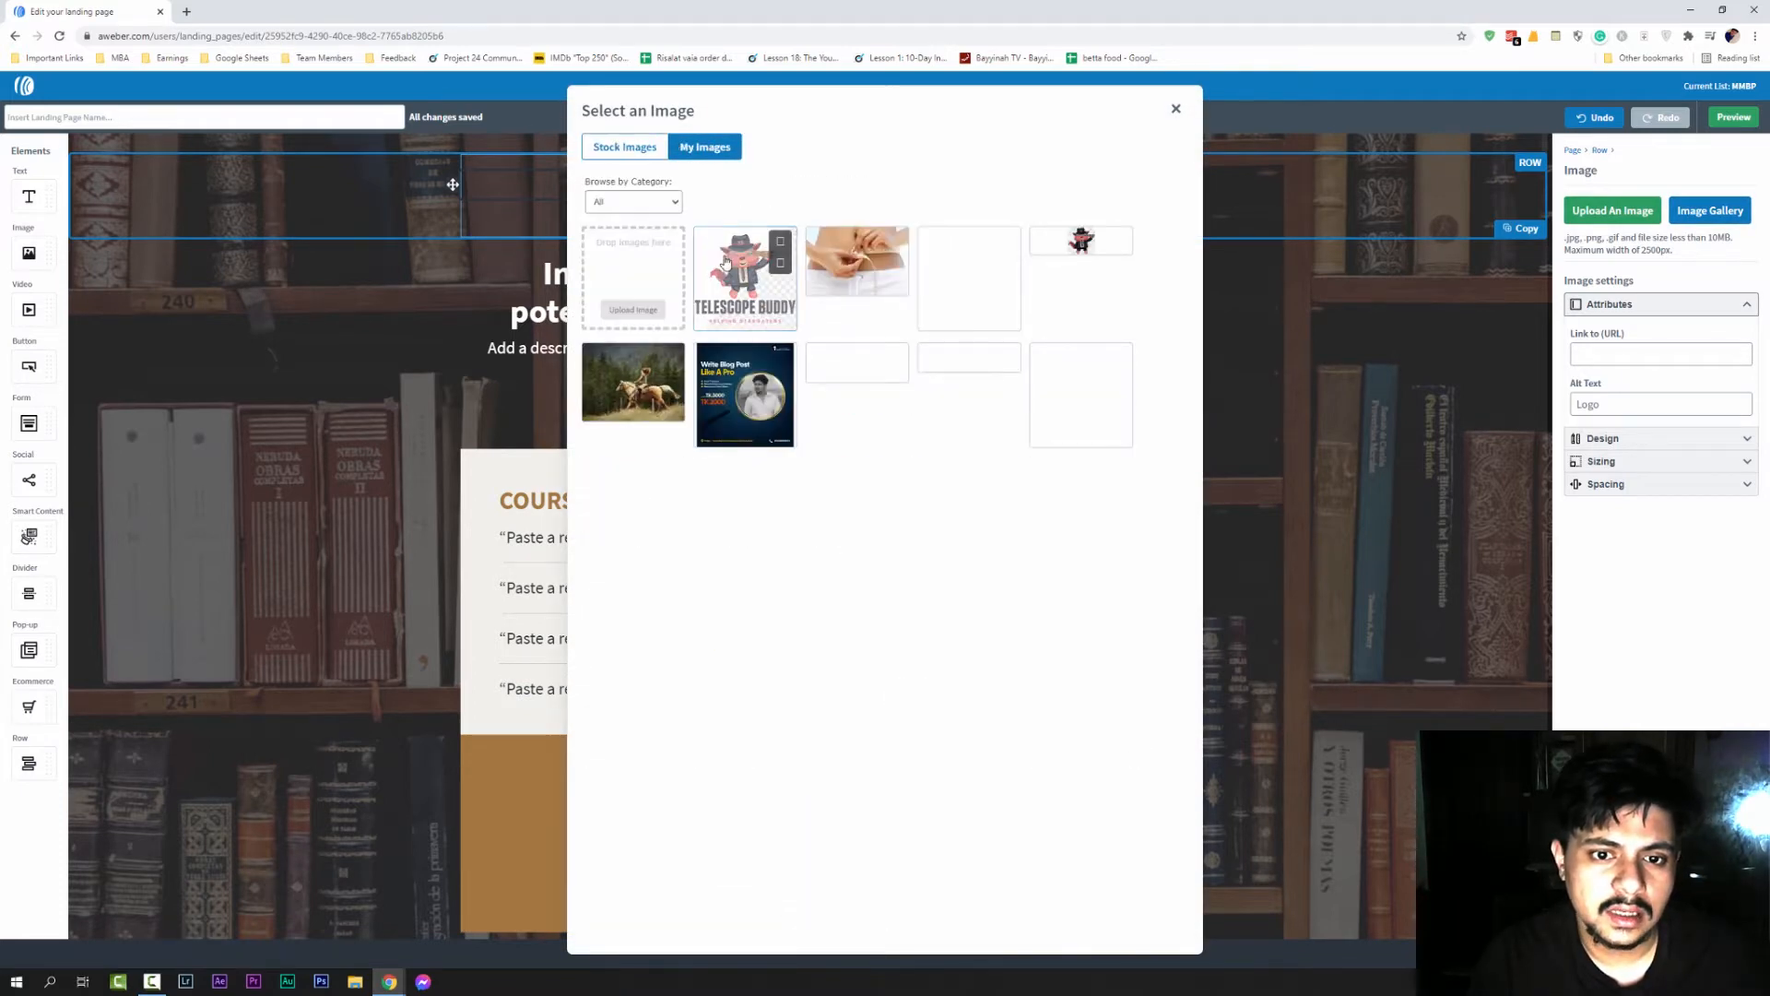
{"action": "left_click", "coordinate": [727, 279]}
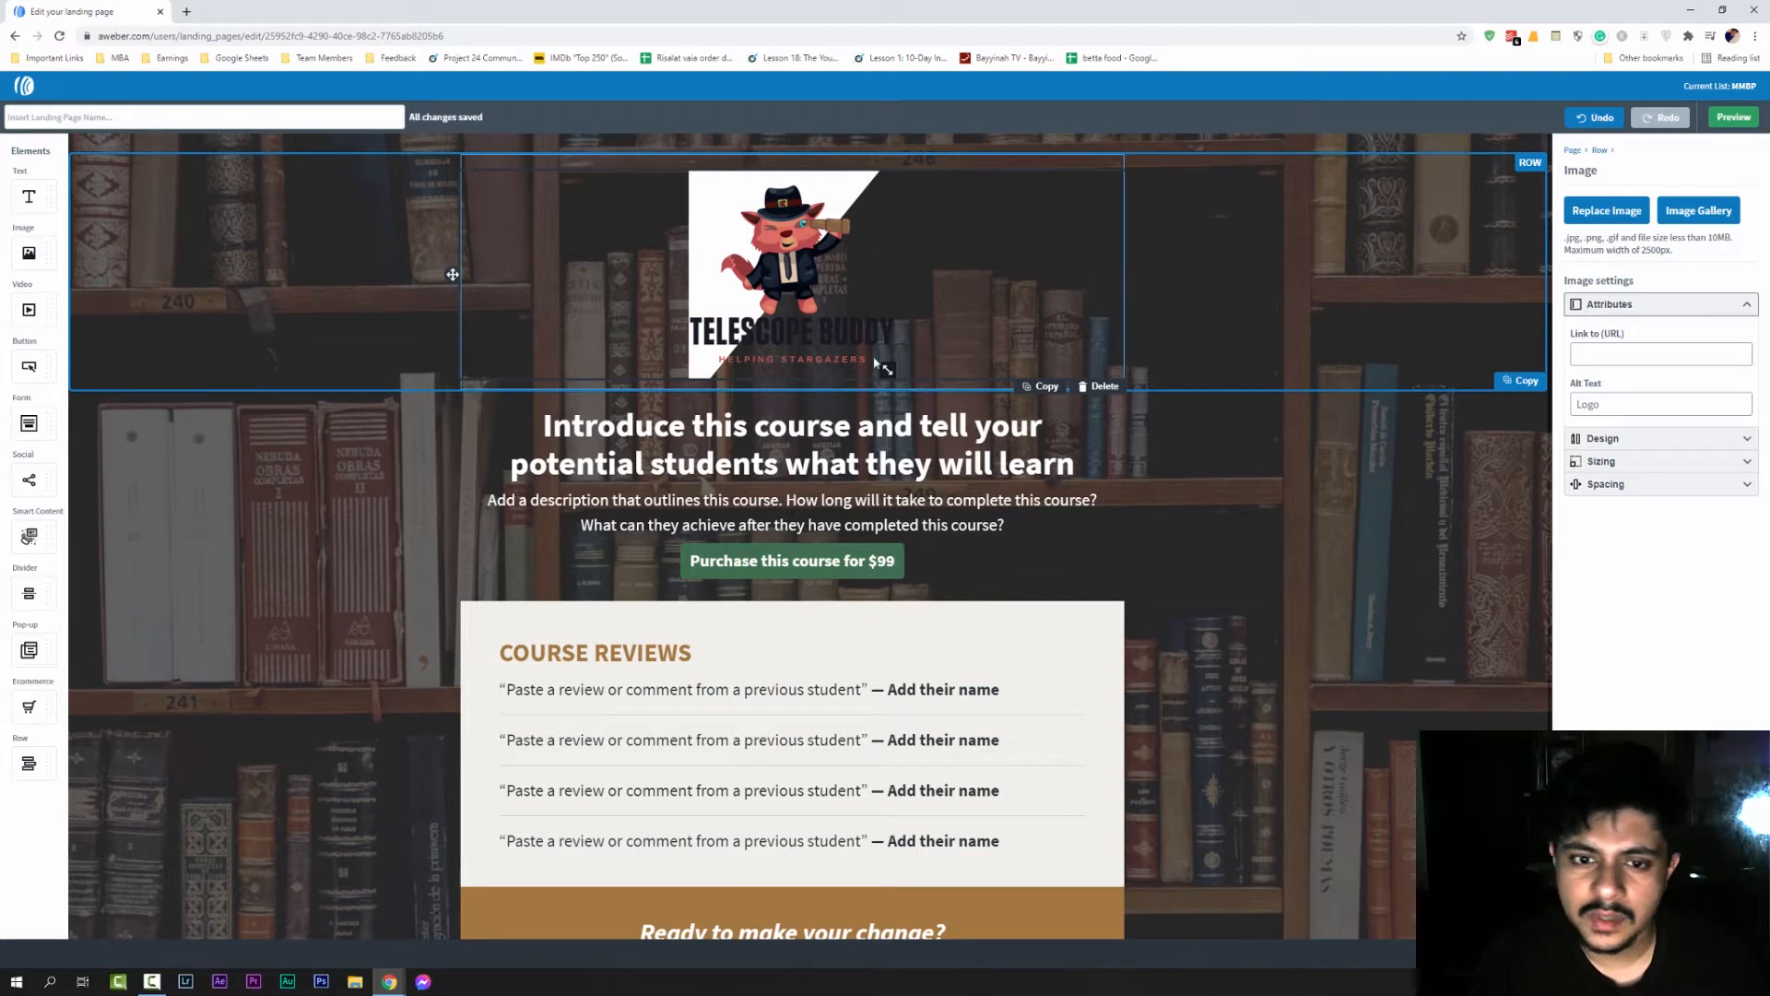
{"action": "left_click_drag", "start_coordinate": [902, 371], "coordinate": [844, 263]}
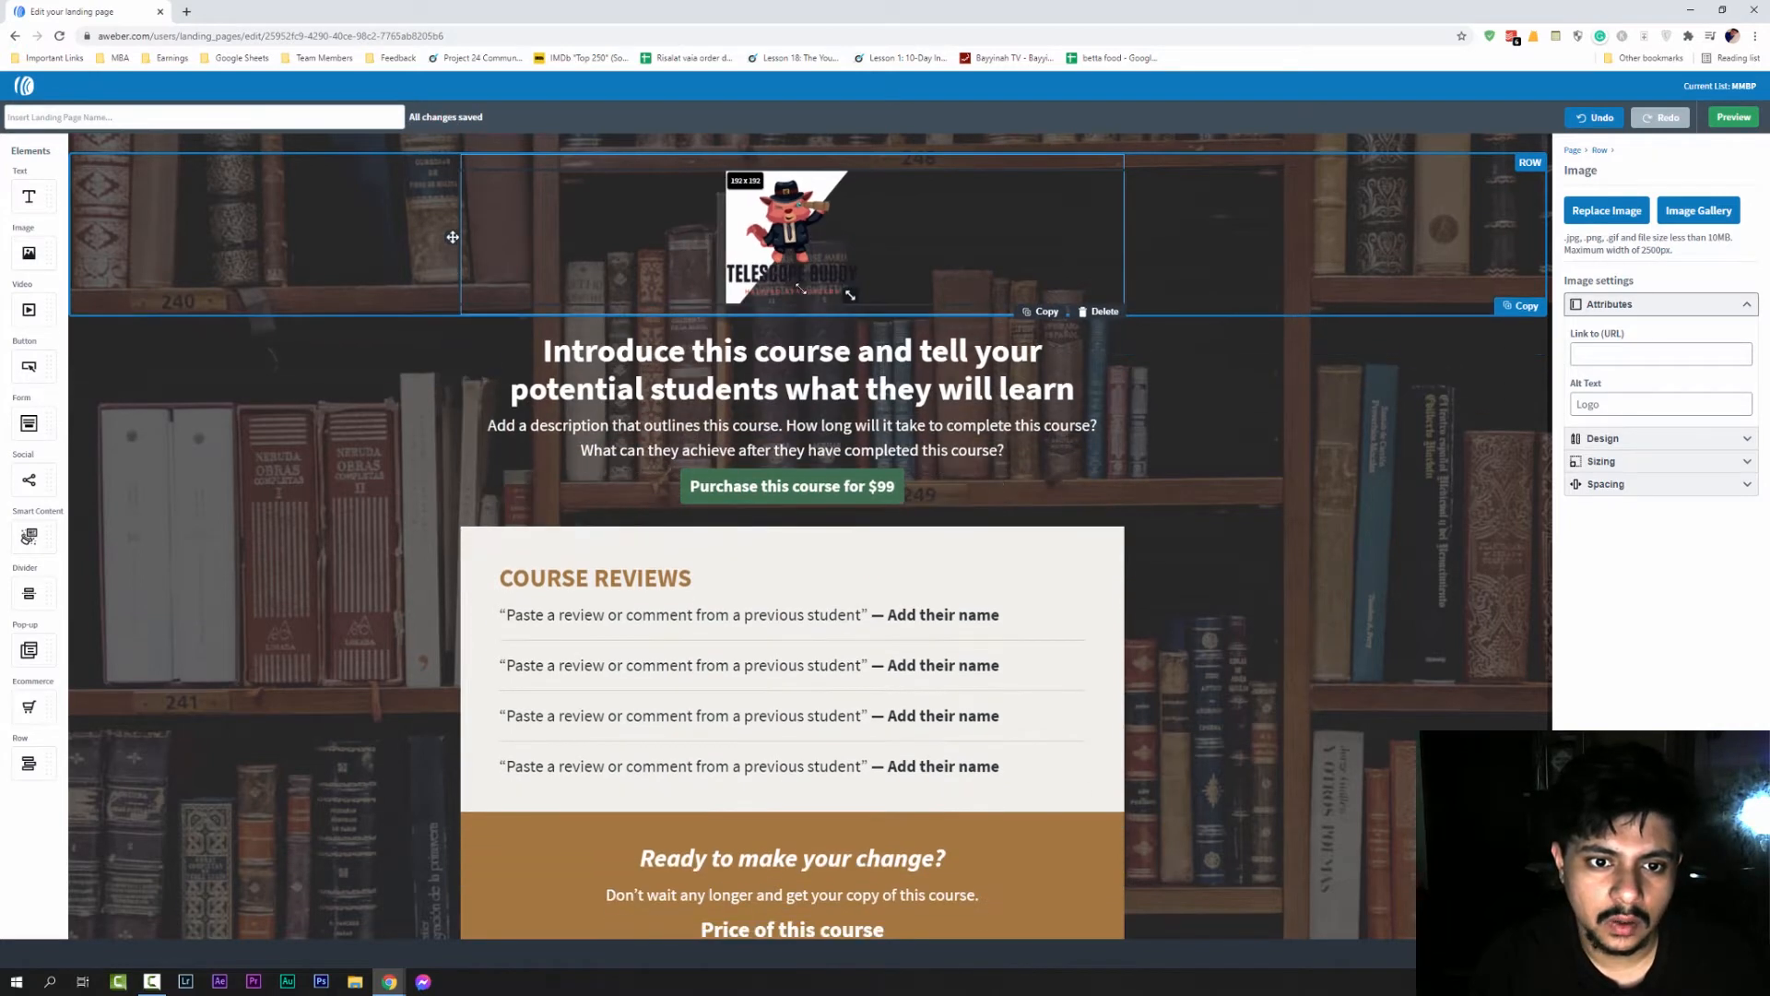
Replace the main heading text with "Welcome to my content writing course"
{"action": "left_click", "coordinate": [748, 320]}
{"action": "key", "text": "ctrl+a"}
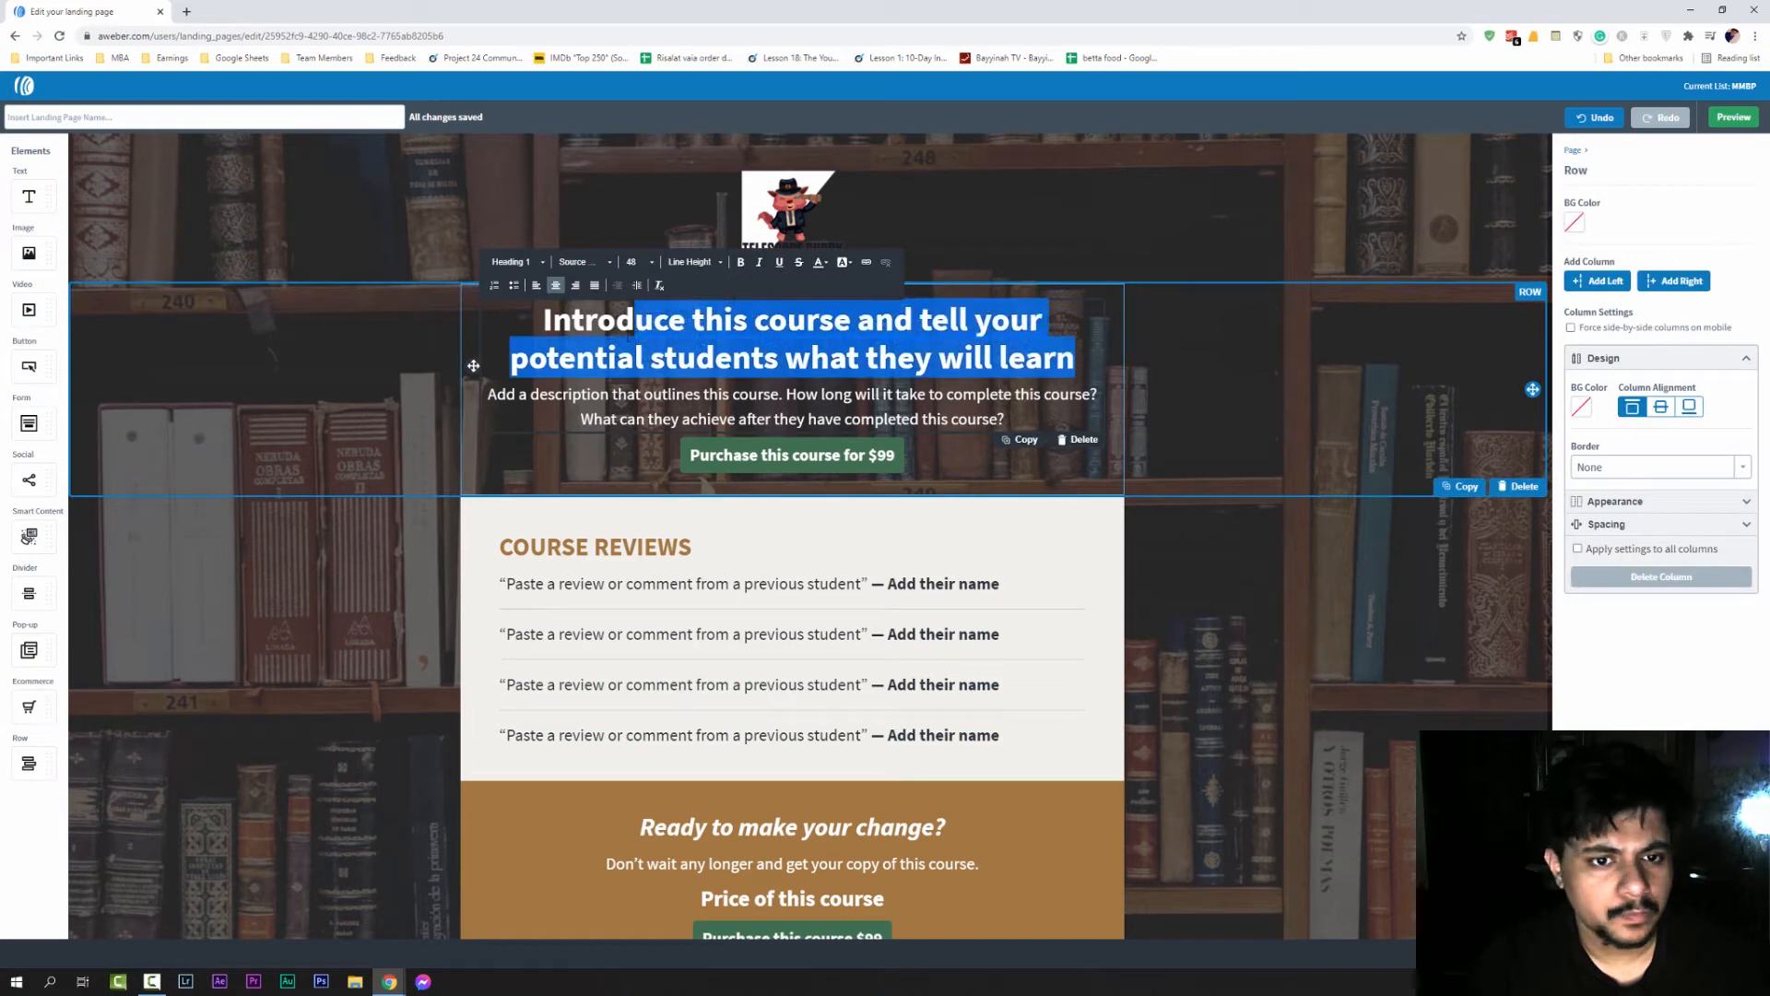
{"action": "left_click", "coordinate": [582, 320]}
{"action": "left_click_drag", "start_coordinate": [544, 321], "coordinate": [1079, 356]}
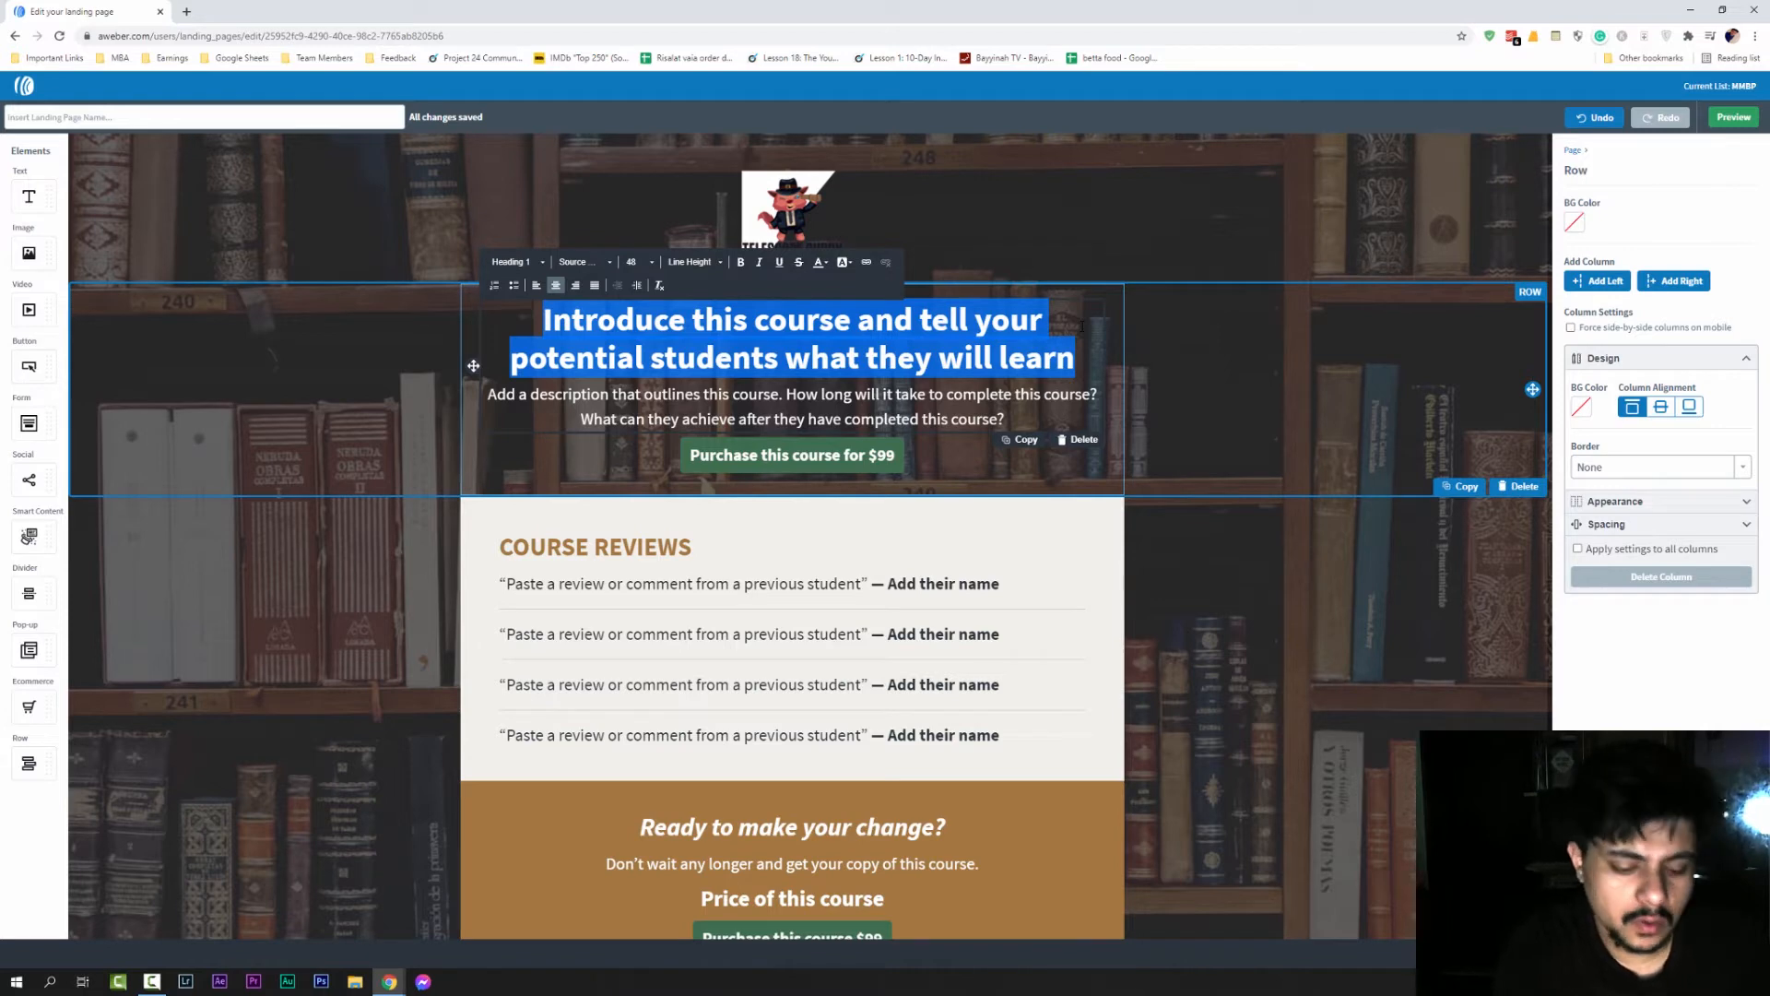
{"action": "type", "text": "Welcome to"}
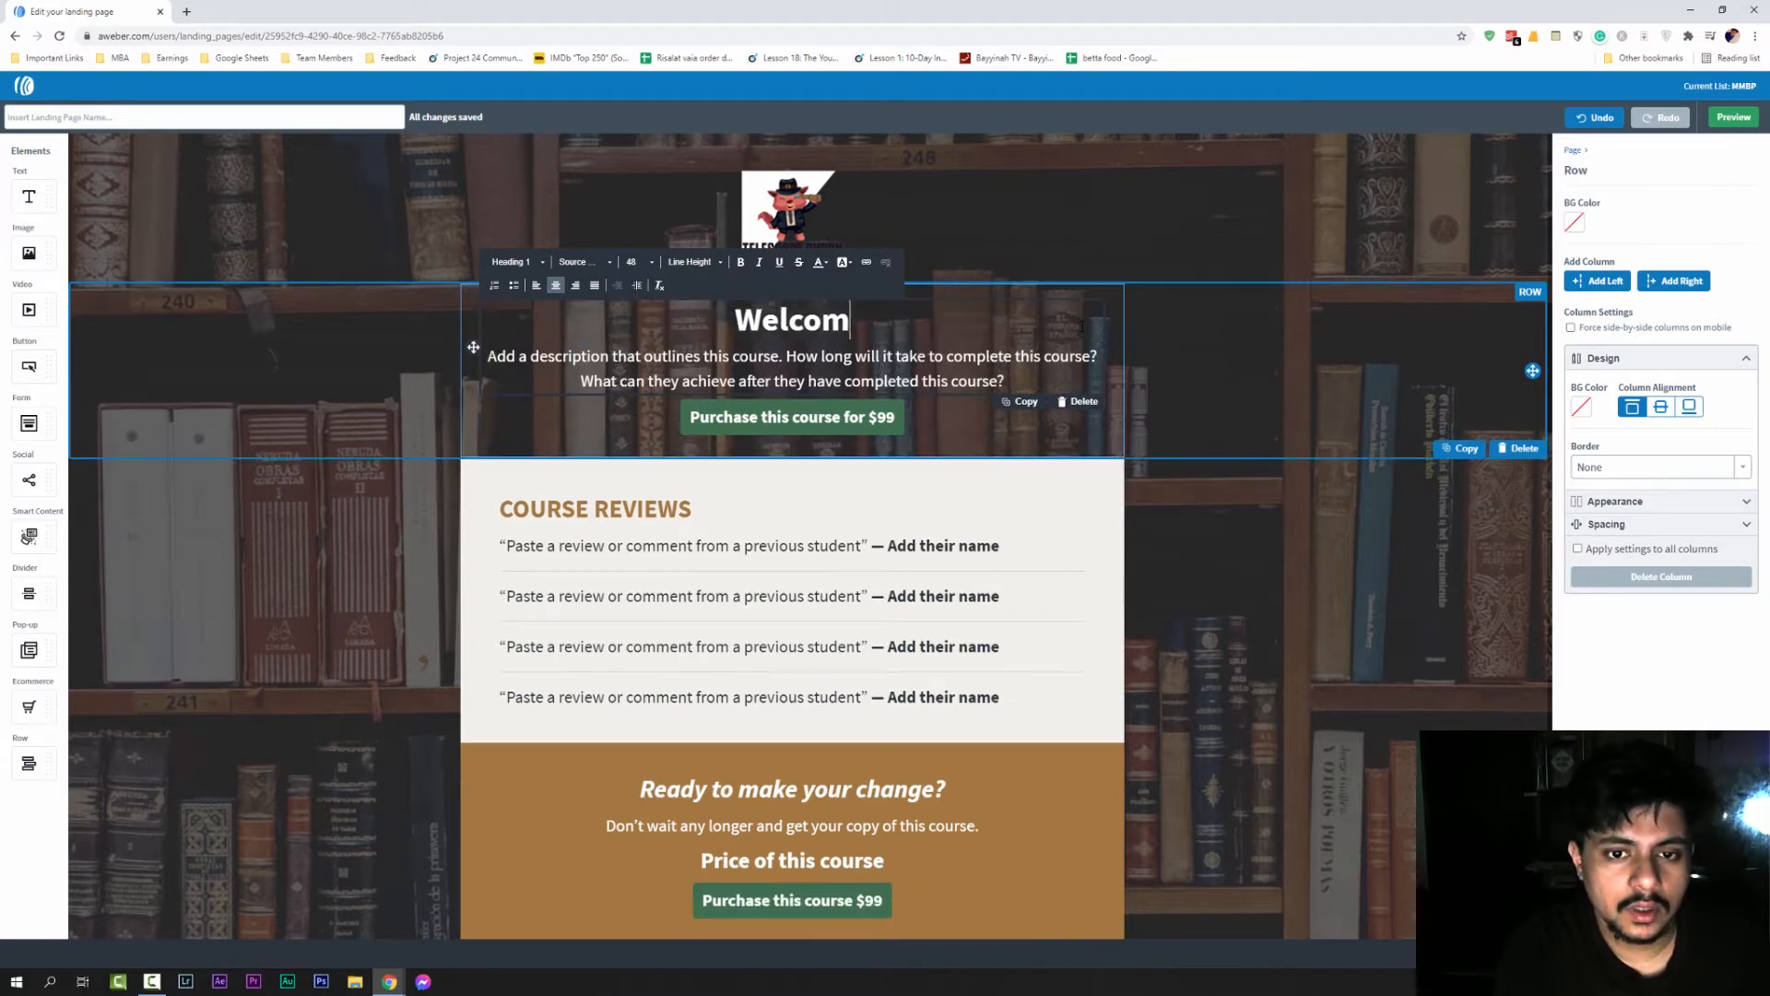
{"action": "key", "text": "BackSpace"}
{"action": "key", "text": "BackSpace"}
{"action": "type", "text": "to my copnt"}
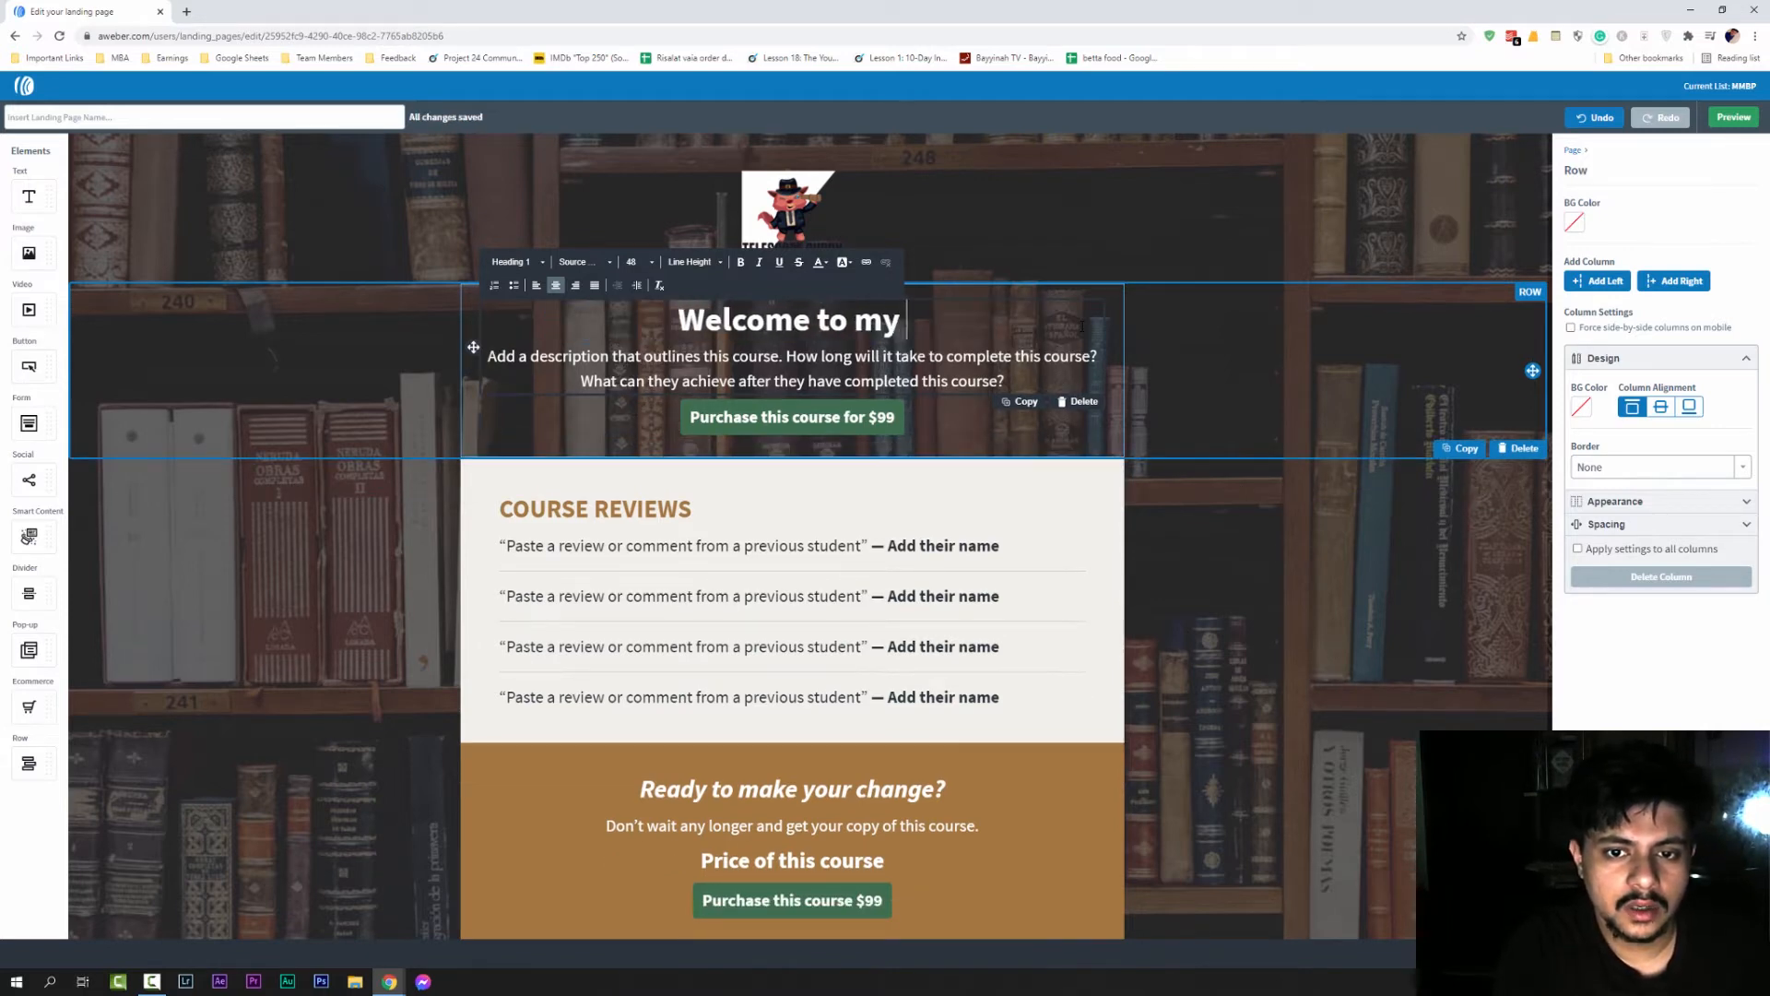
{"action": "key", "text": "BackSpace"}
{"action": "key", "text": "BackSpace"}
{"action": "key", "text": "BackSpace"}
{"action": "type", "text": "nten"}
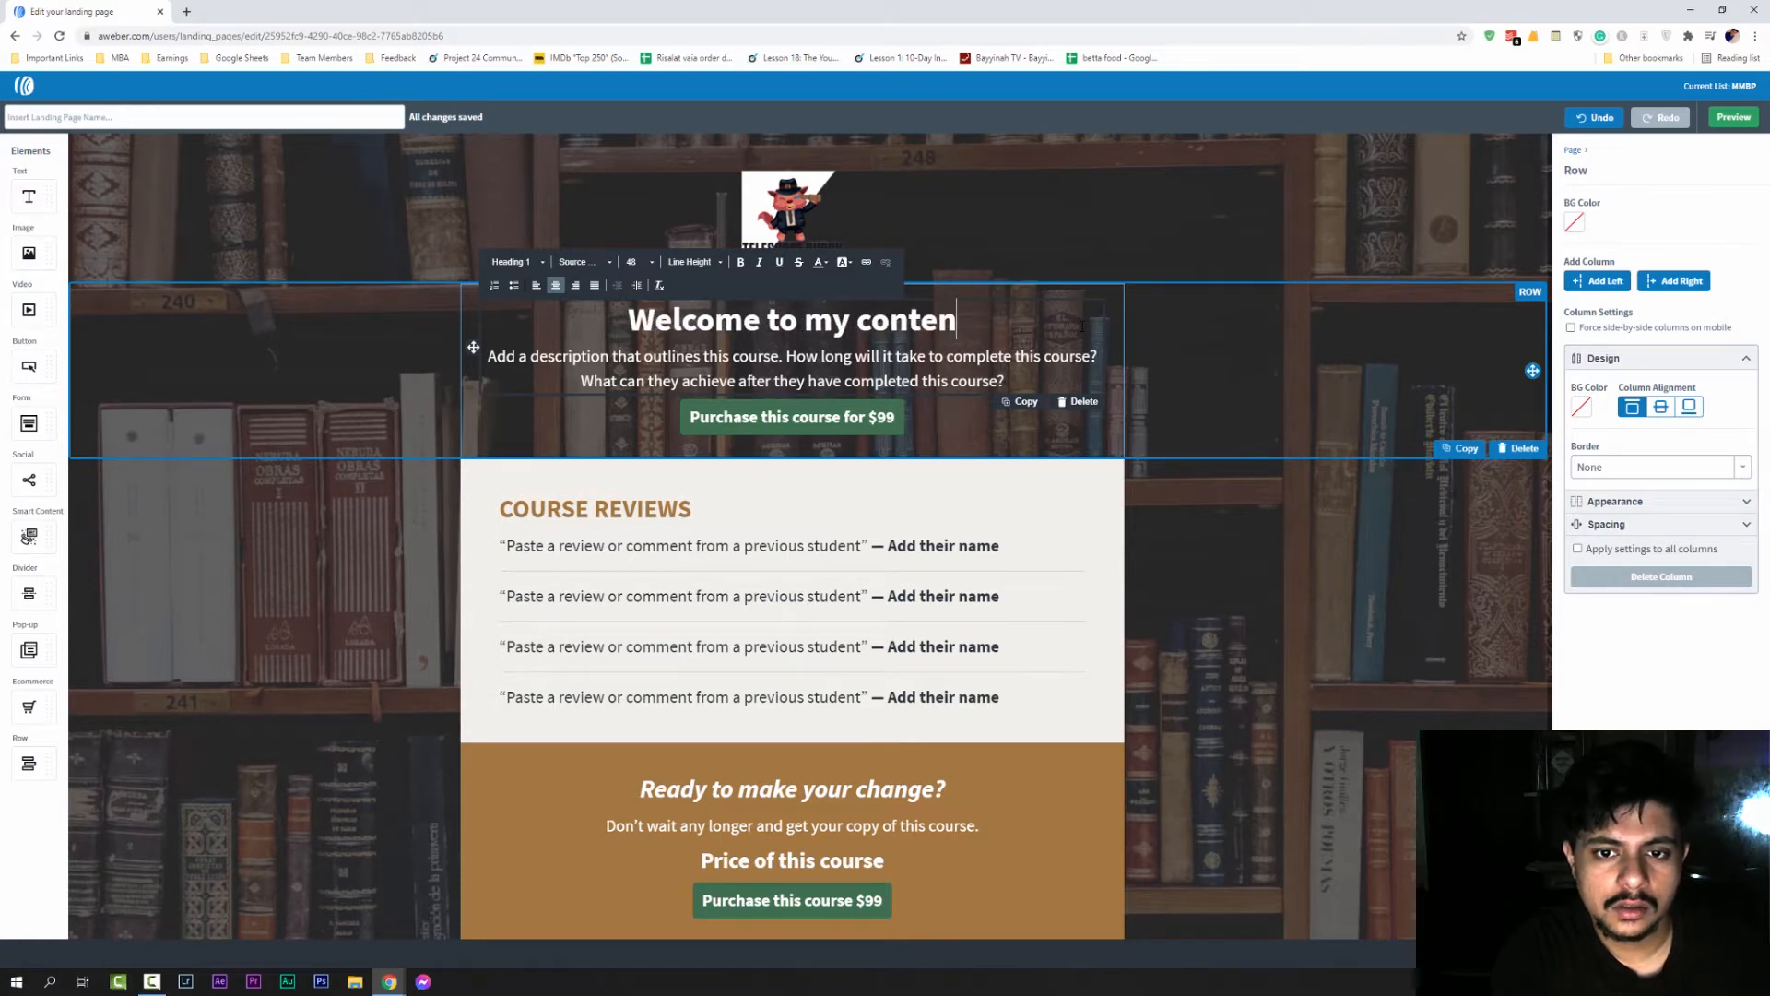
{"action": "type", "text": "t writing course"}
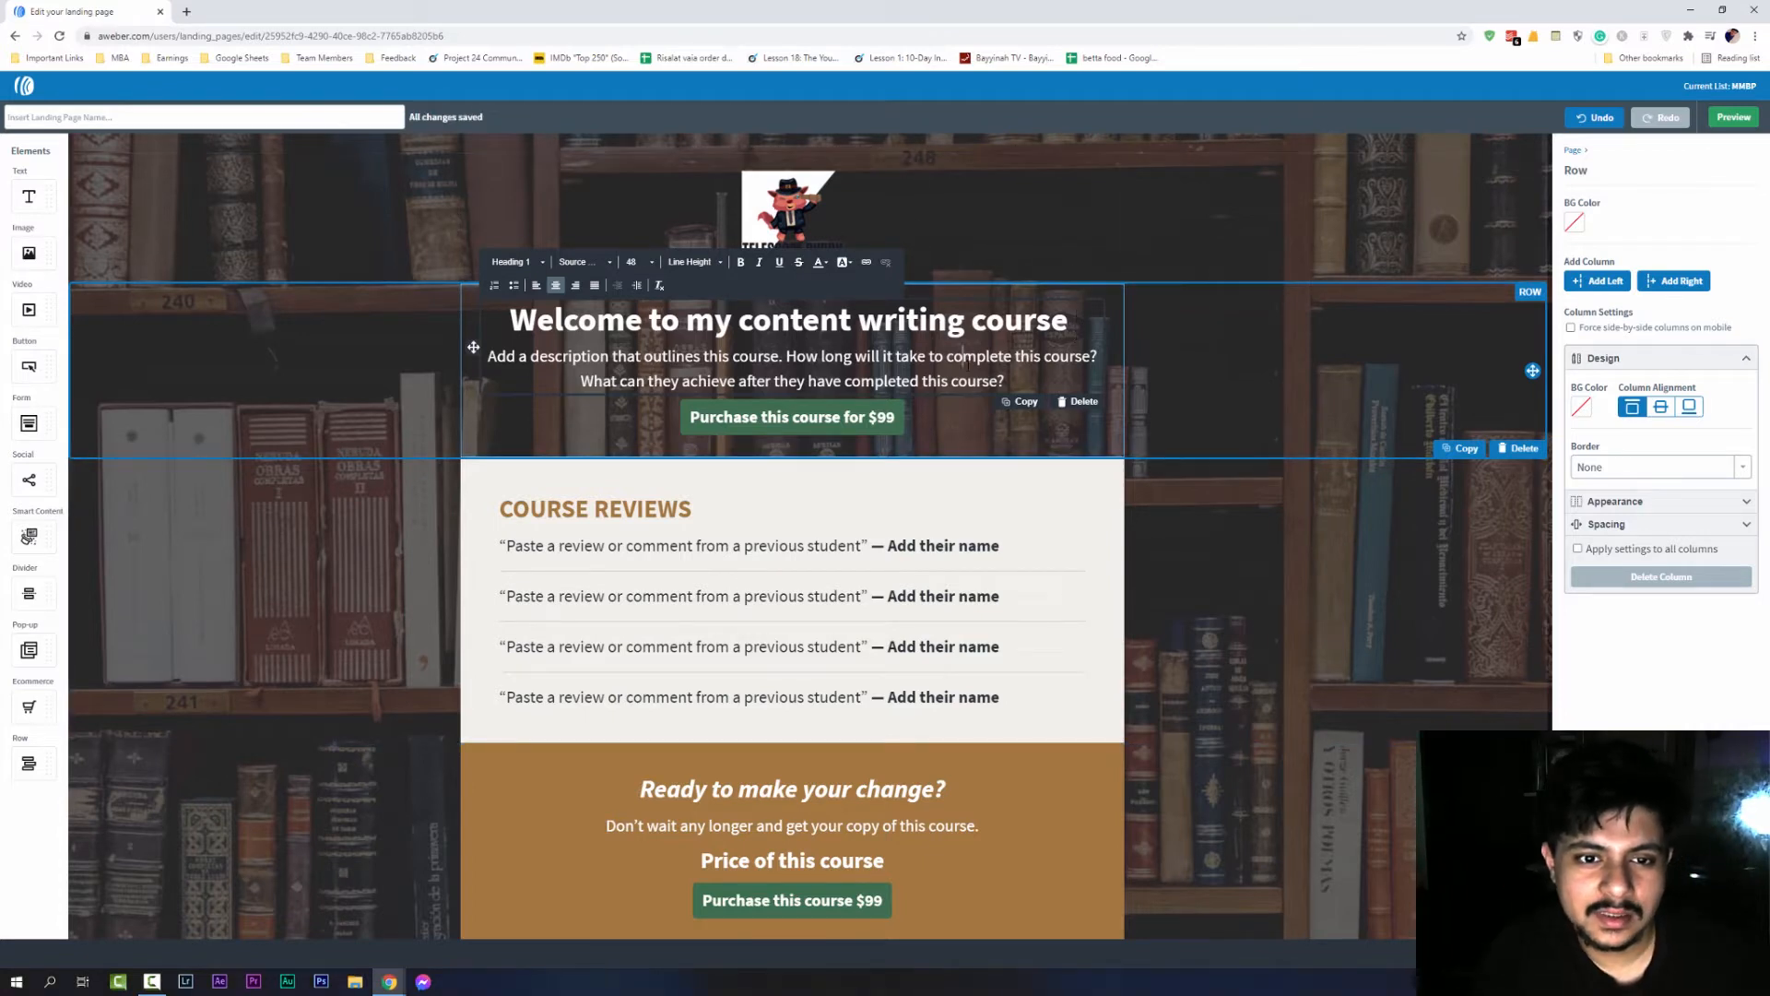
Replace the description under the heading with "In this course, you'll learn how to write contents for your blog."
{"action": "left_click_drag", "start_coordinate": [1020, 381], "coordinate": [486, 356]}
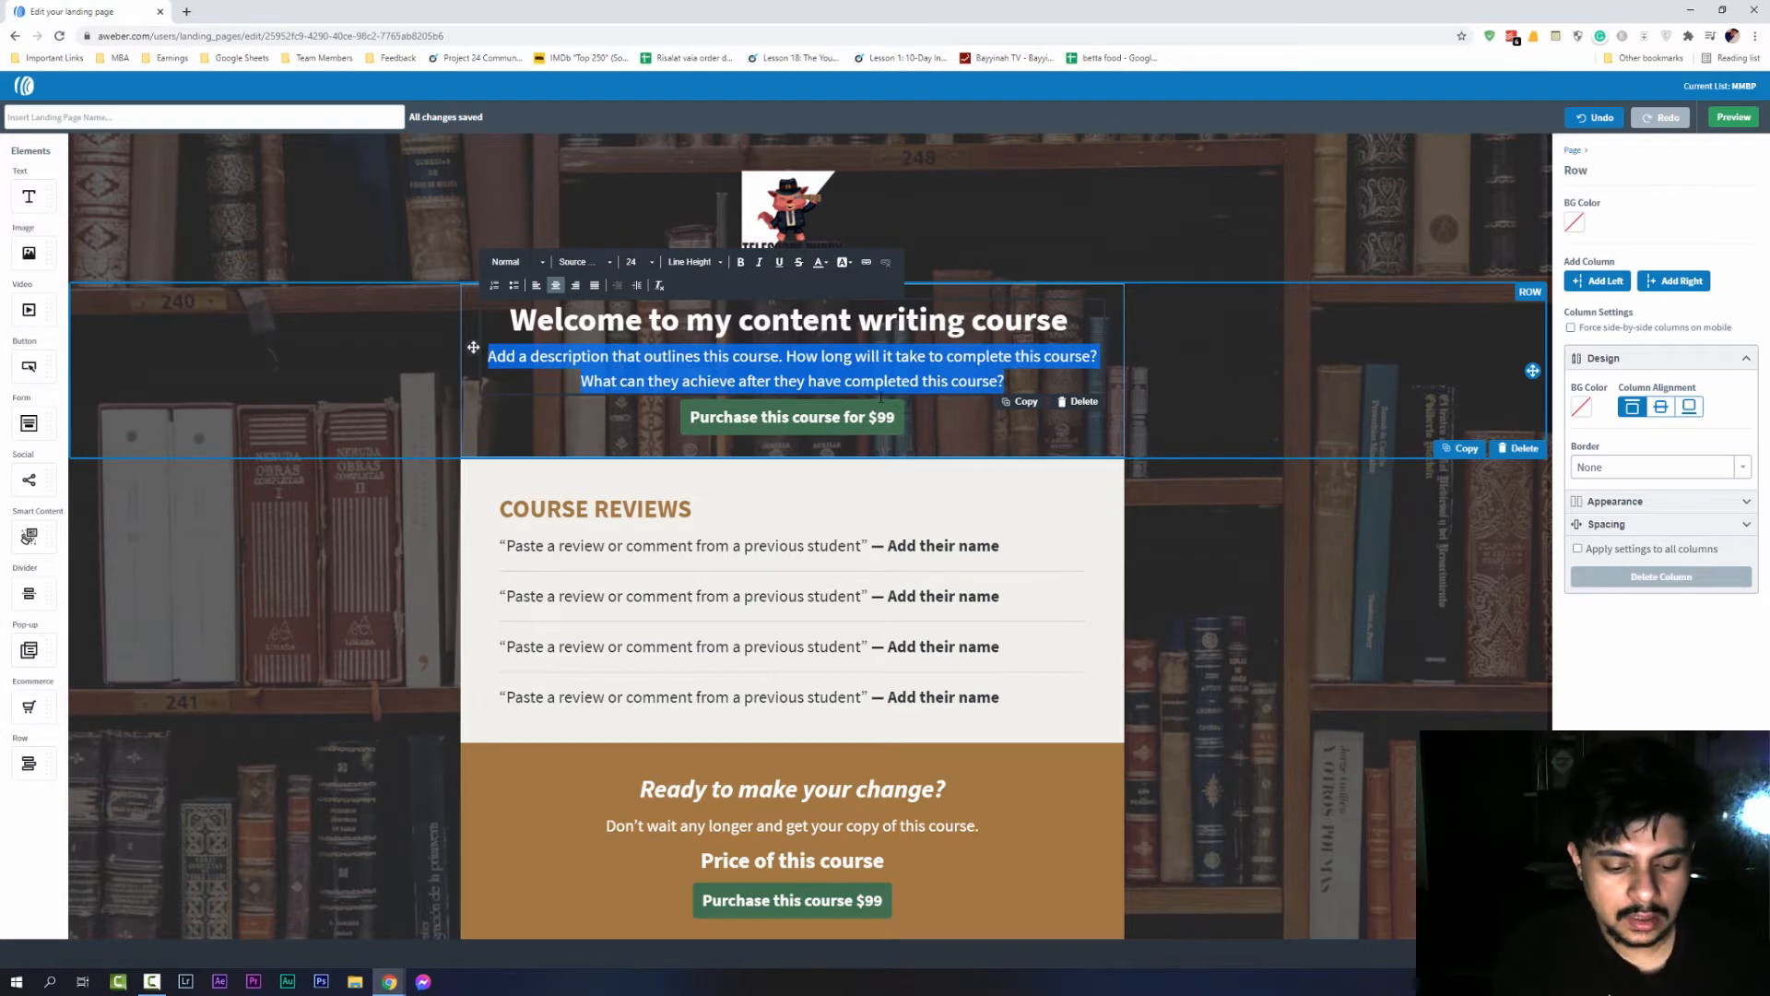
{"action": "type", "text": "In this course, you"}
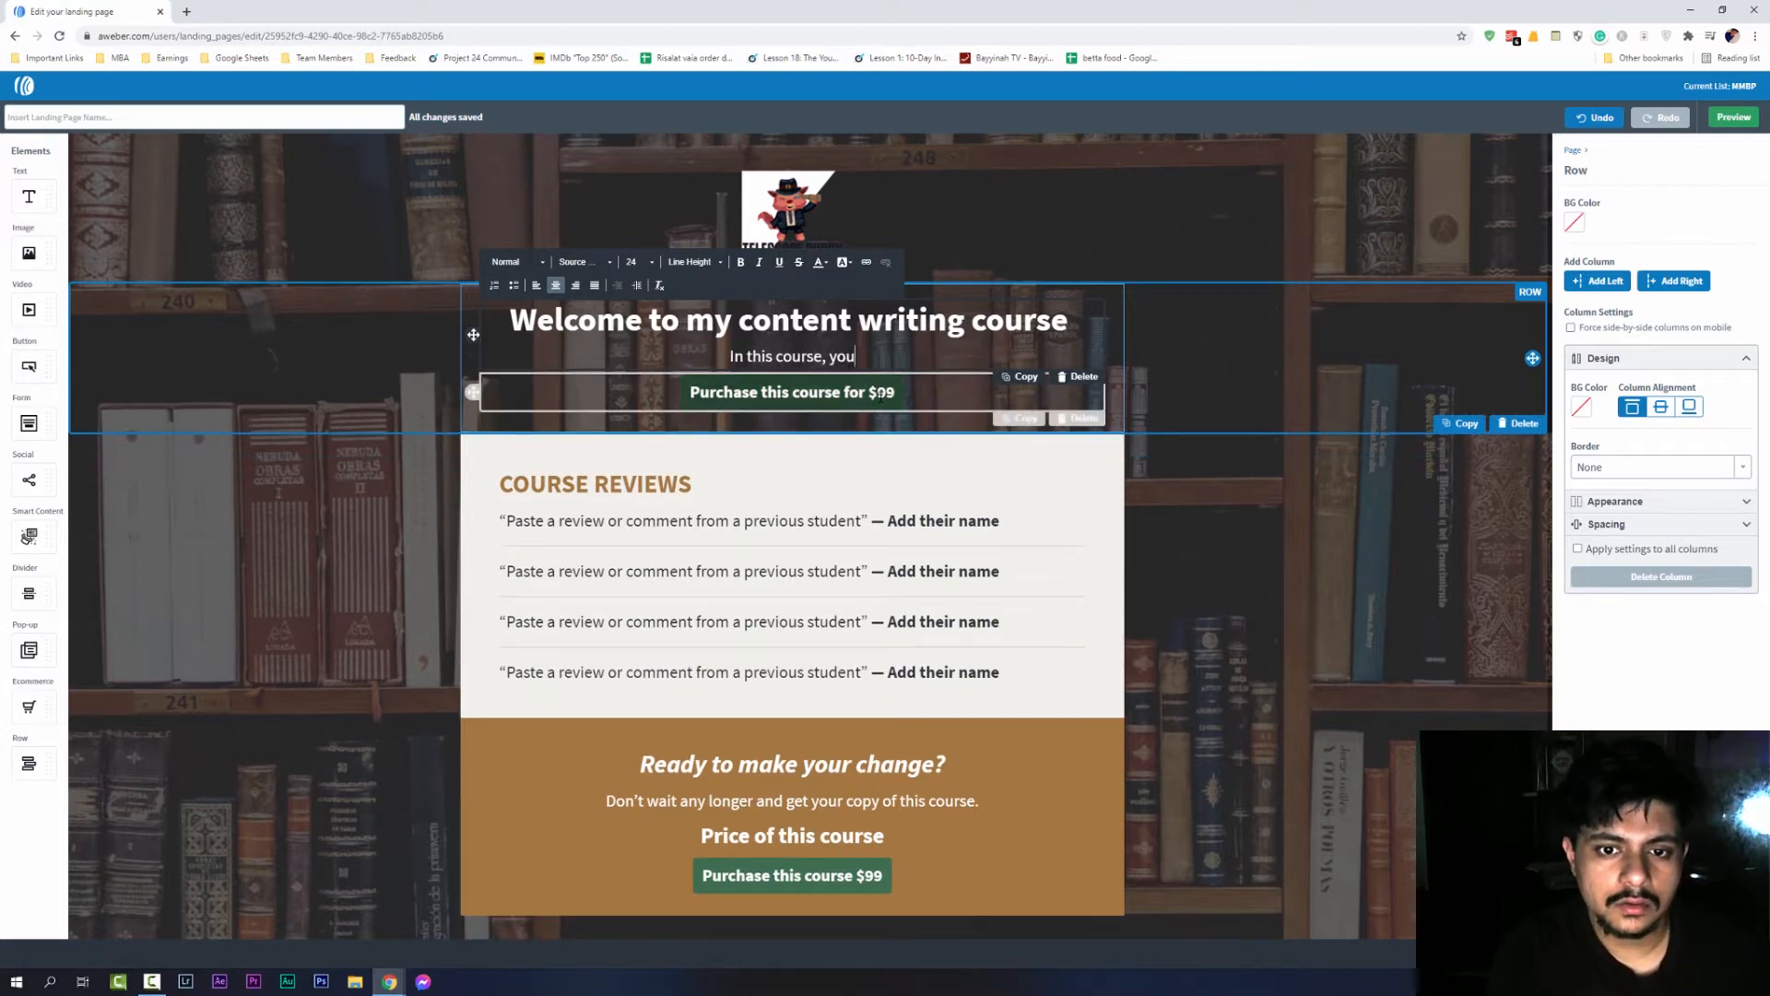
{"action": "type", "text": "'ll learn ho"}
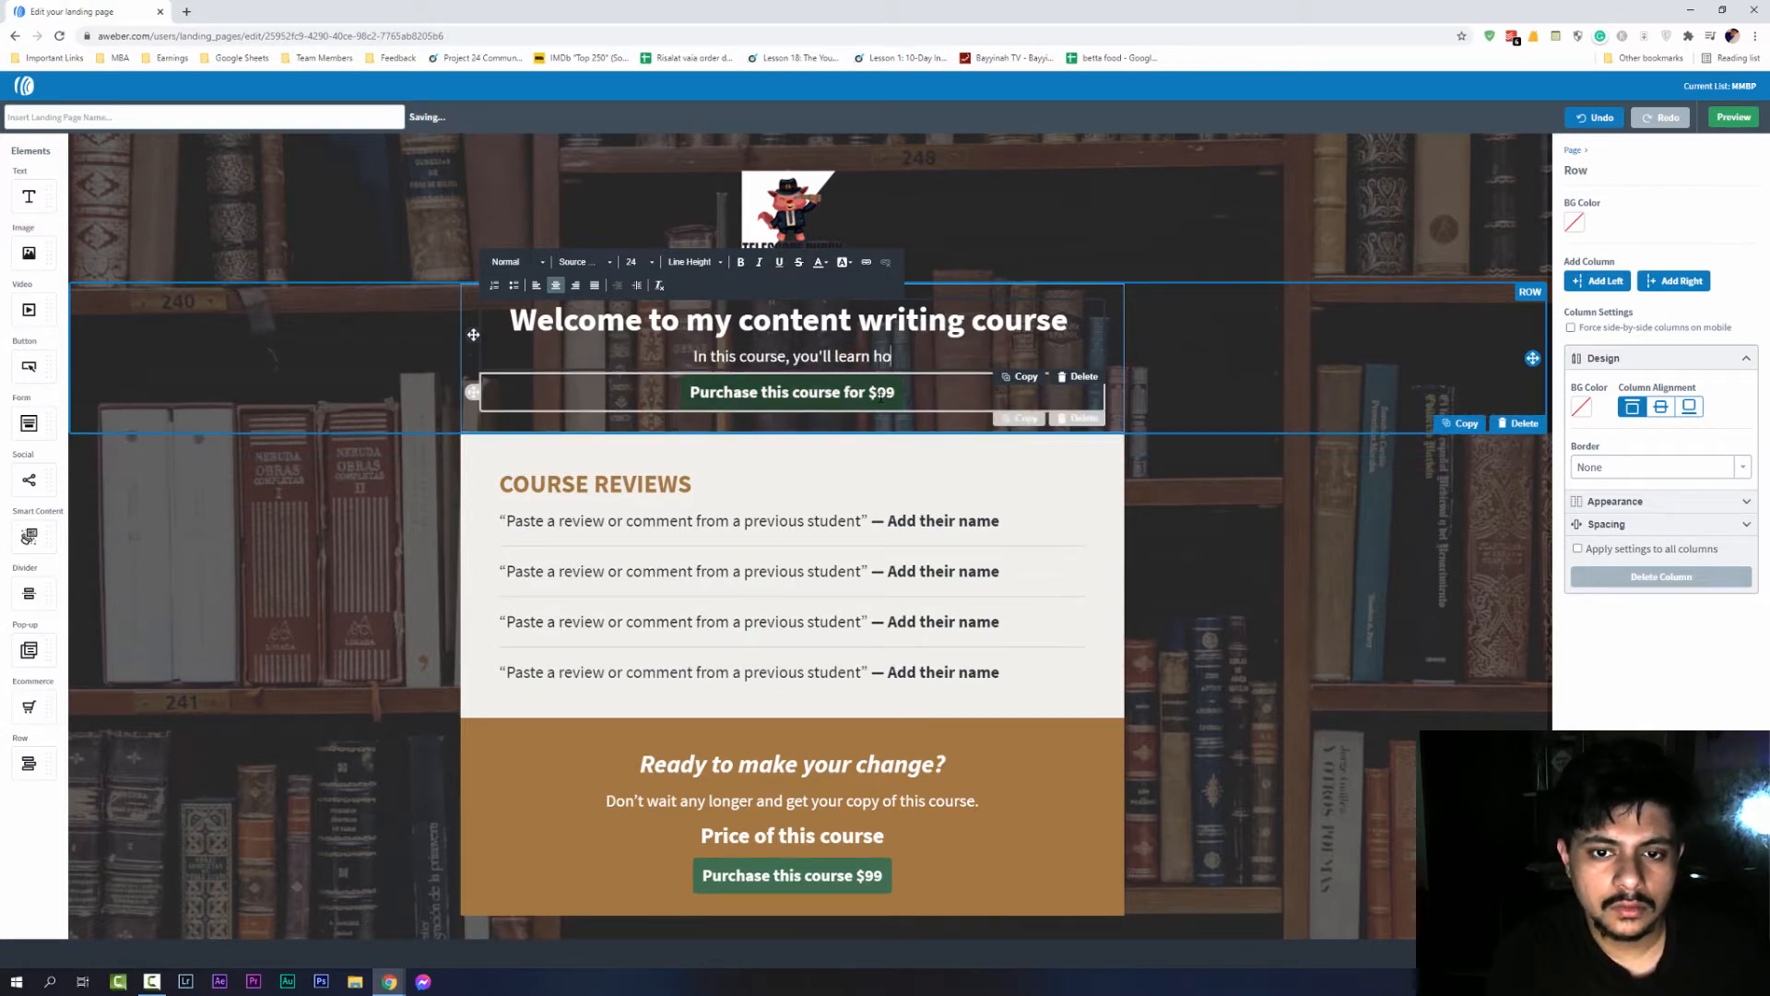
{"action": "type", "text": "w to write contents"}
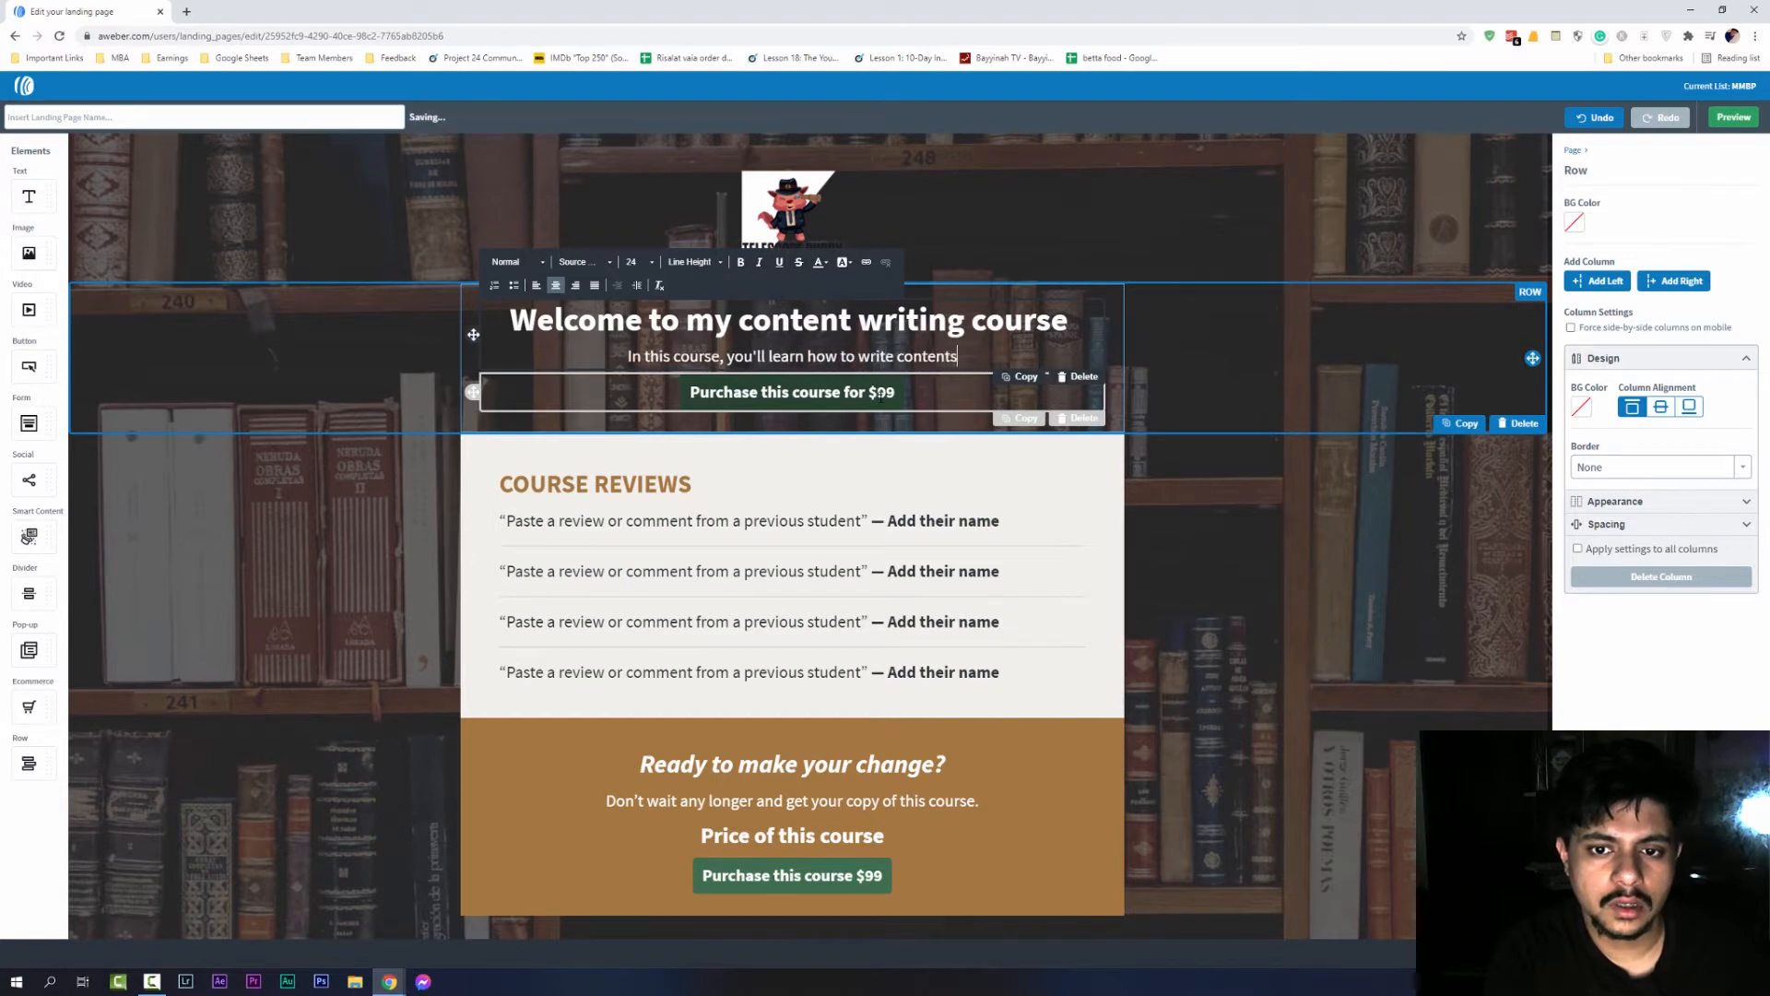
{"action": "type", "text": " for your blog"}
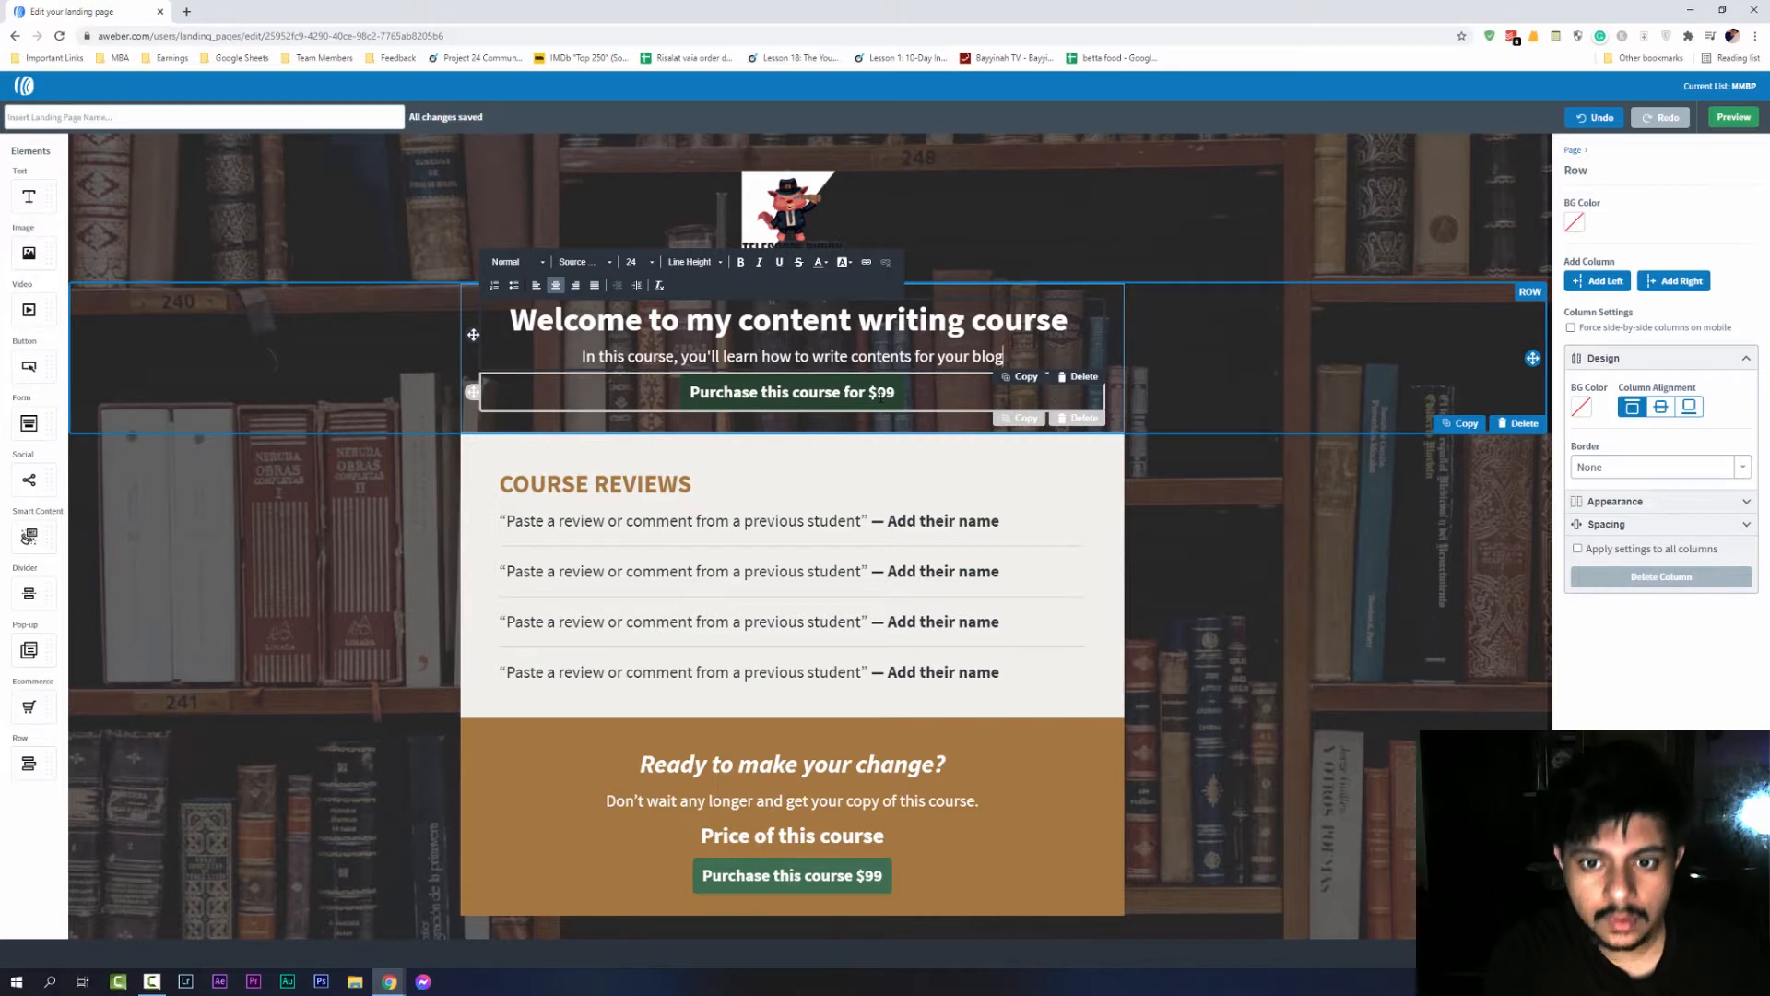
{"action": "type", "text": " by y"}
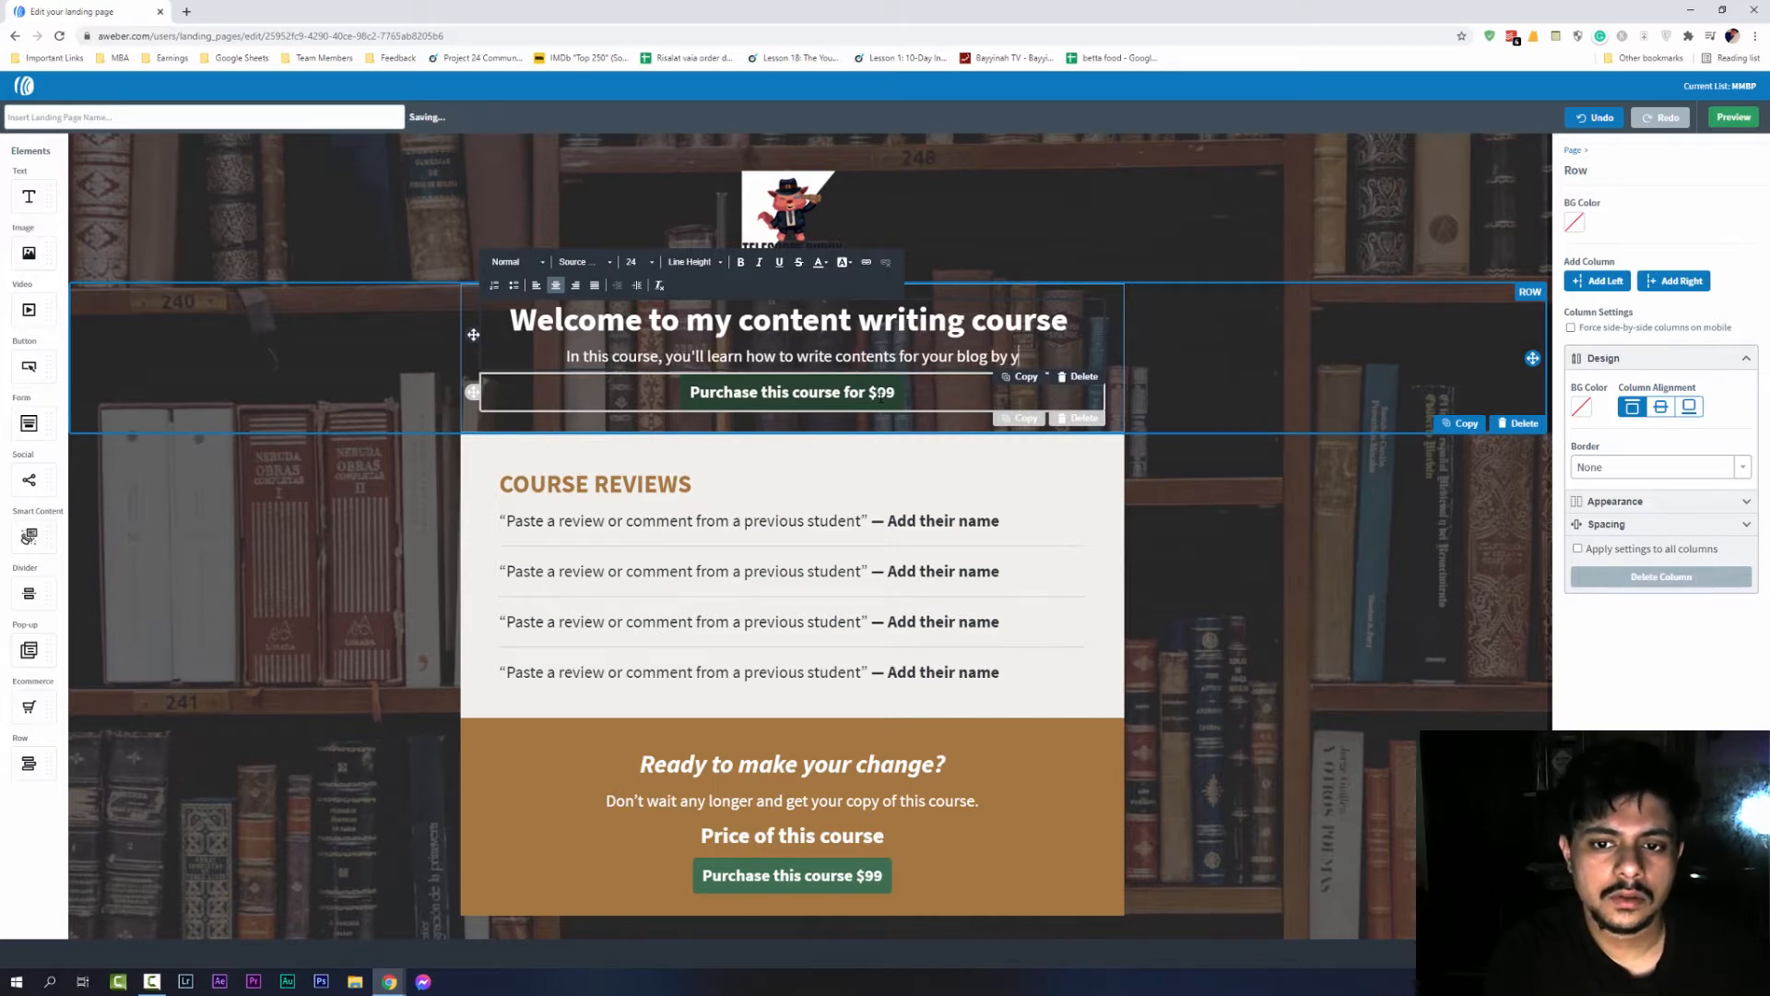
{"action": "key", "text": "BackSpace"}
{"action": "key", "text": "BackSpace"}
{"action": "key", "text": "BackSpace"}
{"action": "key", "text": "BackSpace"}
{"action": "key", "text": "BackSpace"}
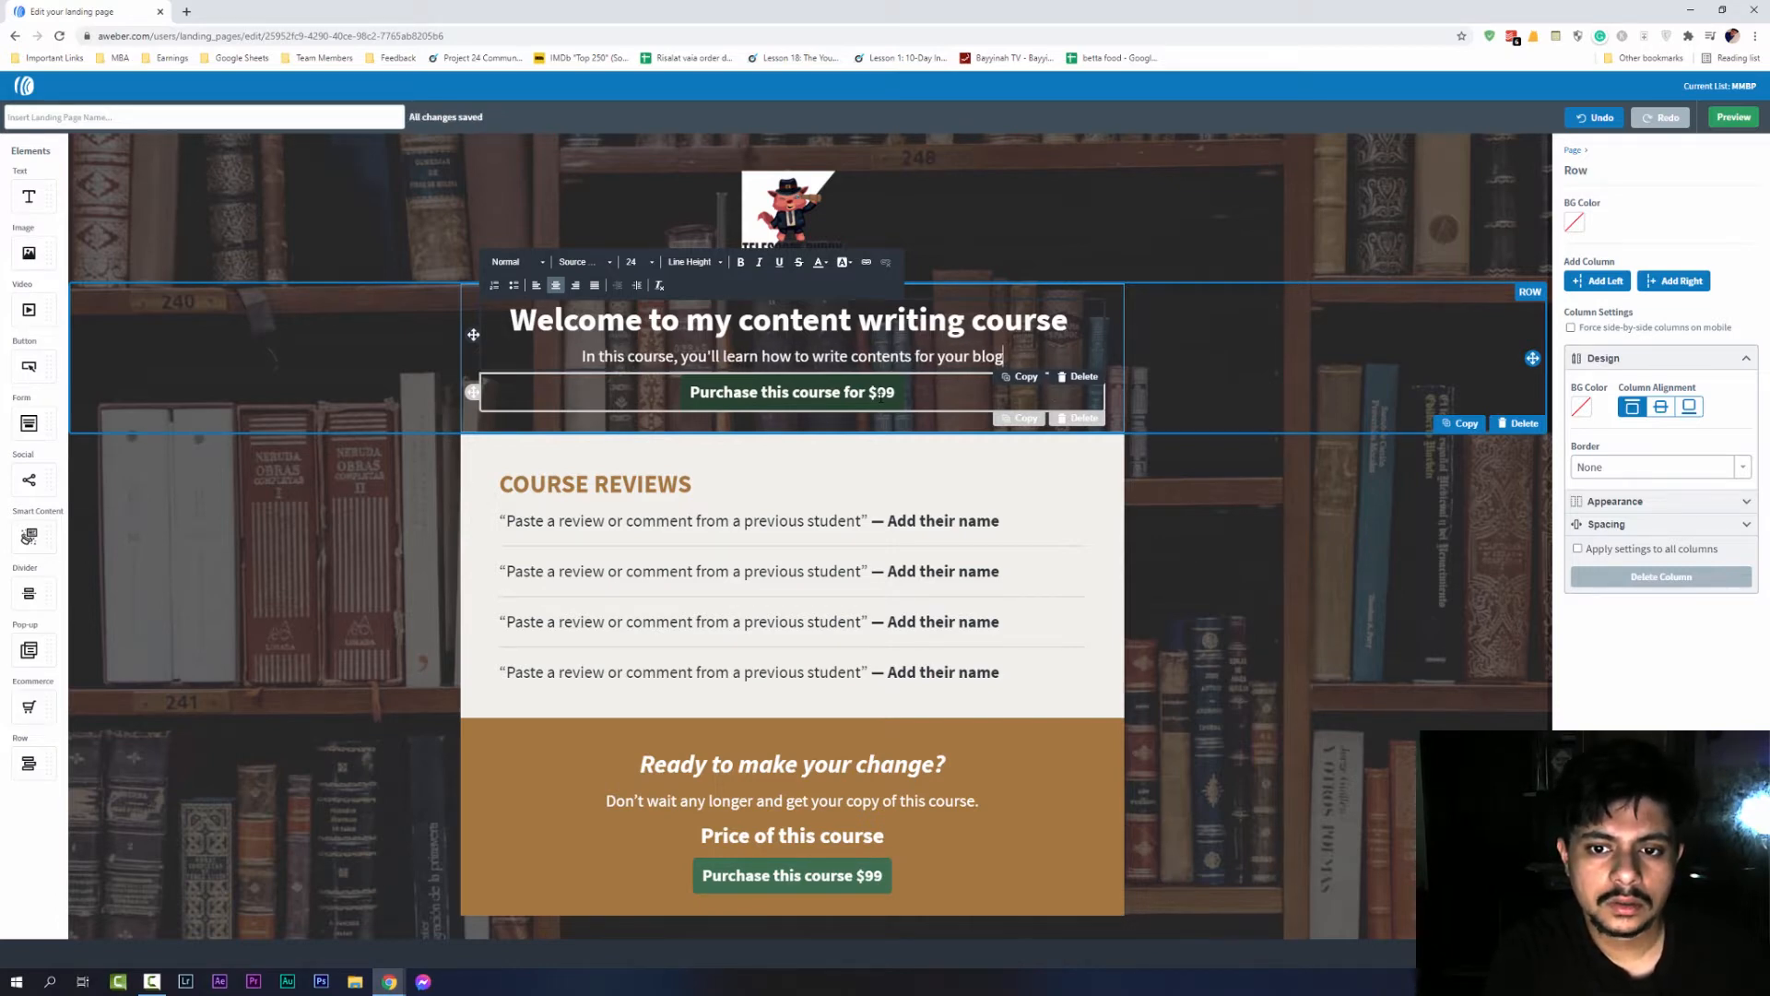
{"action": "type", "text": "."}
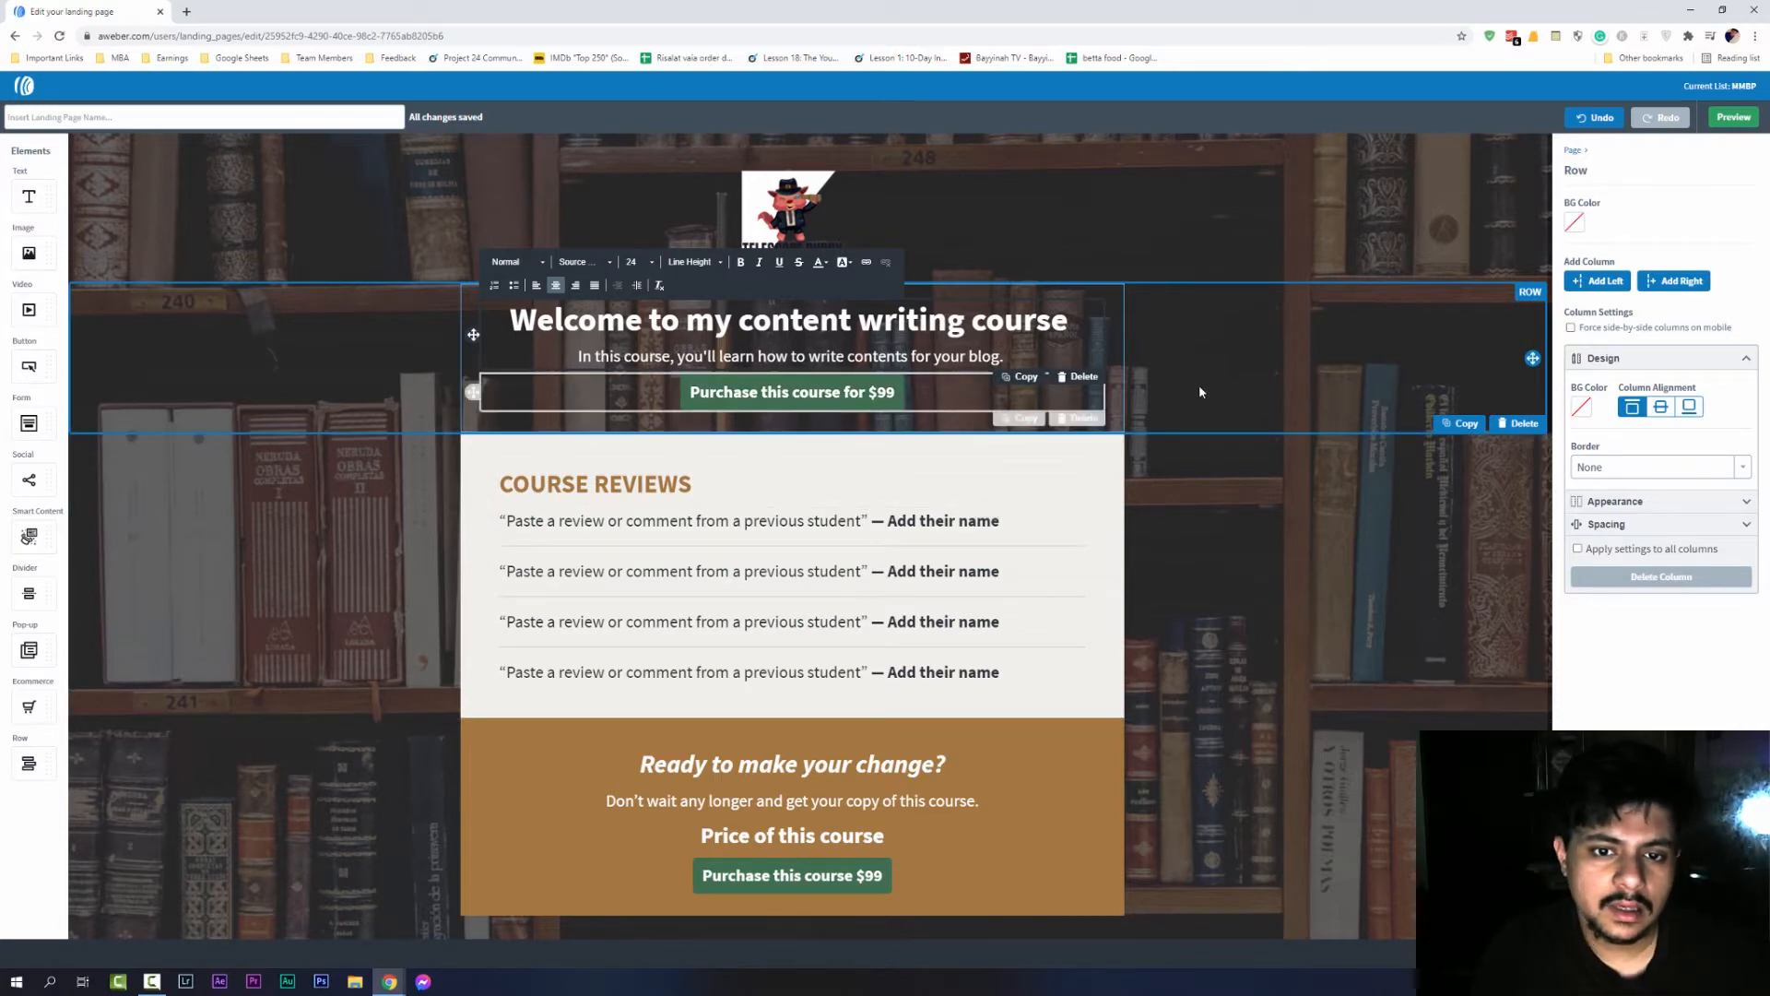
Try other alignments and shapes for the purchase button under the heading, returning it to centre alignment and its default shape
{"action": "left_click", "coordinate": [775, 397]}
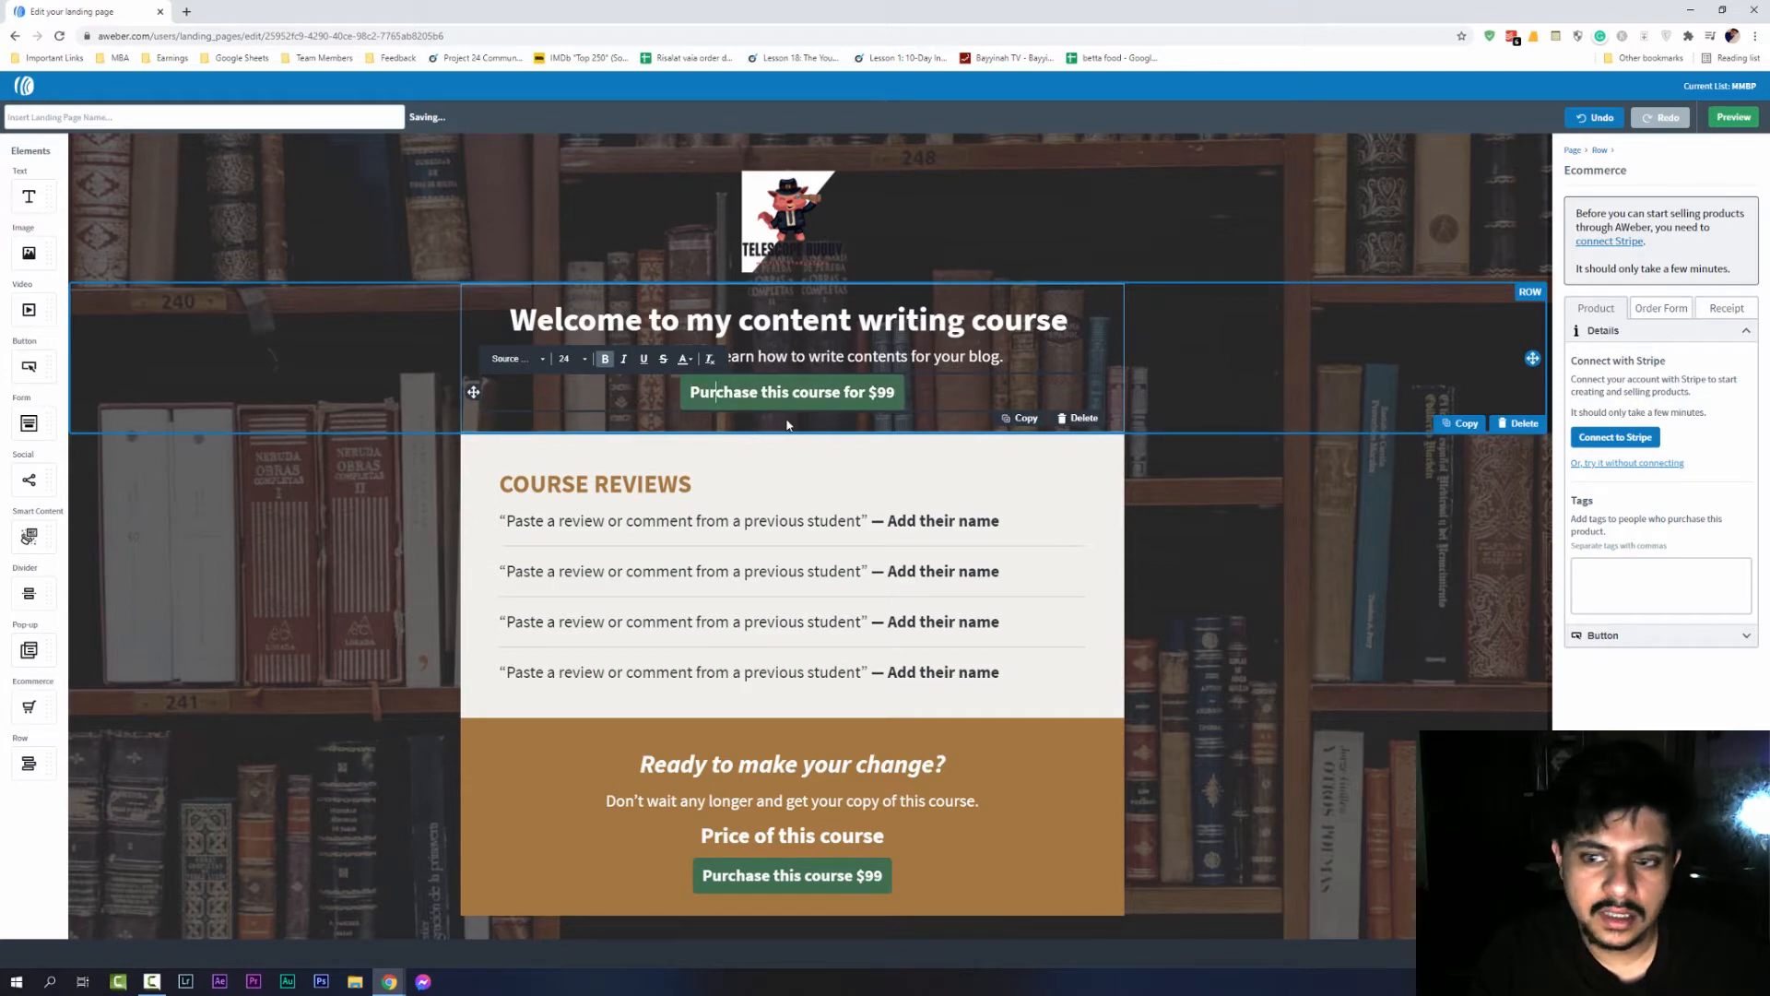
{"action": "left_click", "coordinate": [1702, 640]}
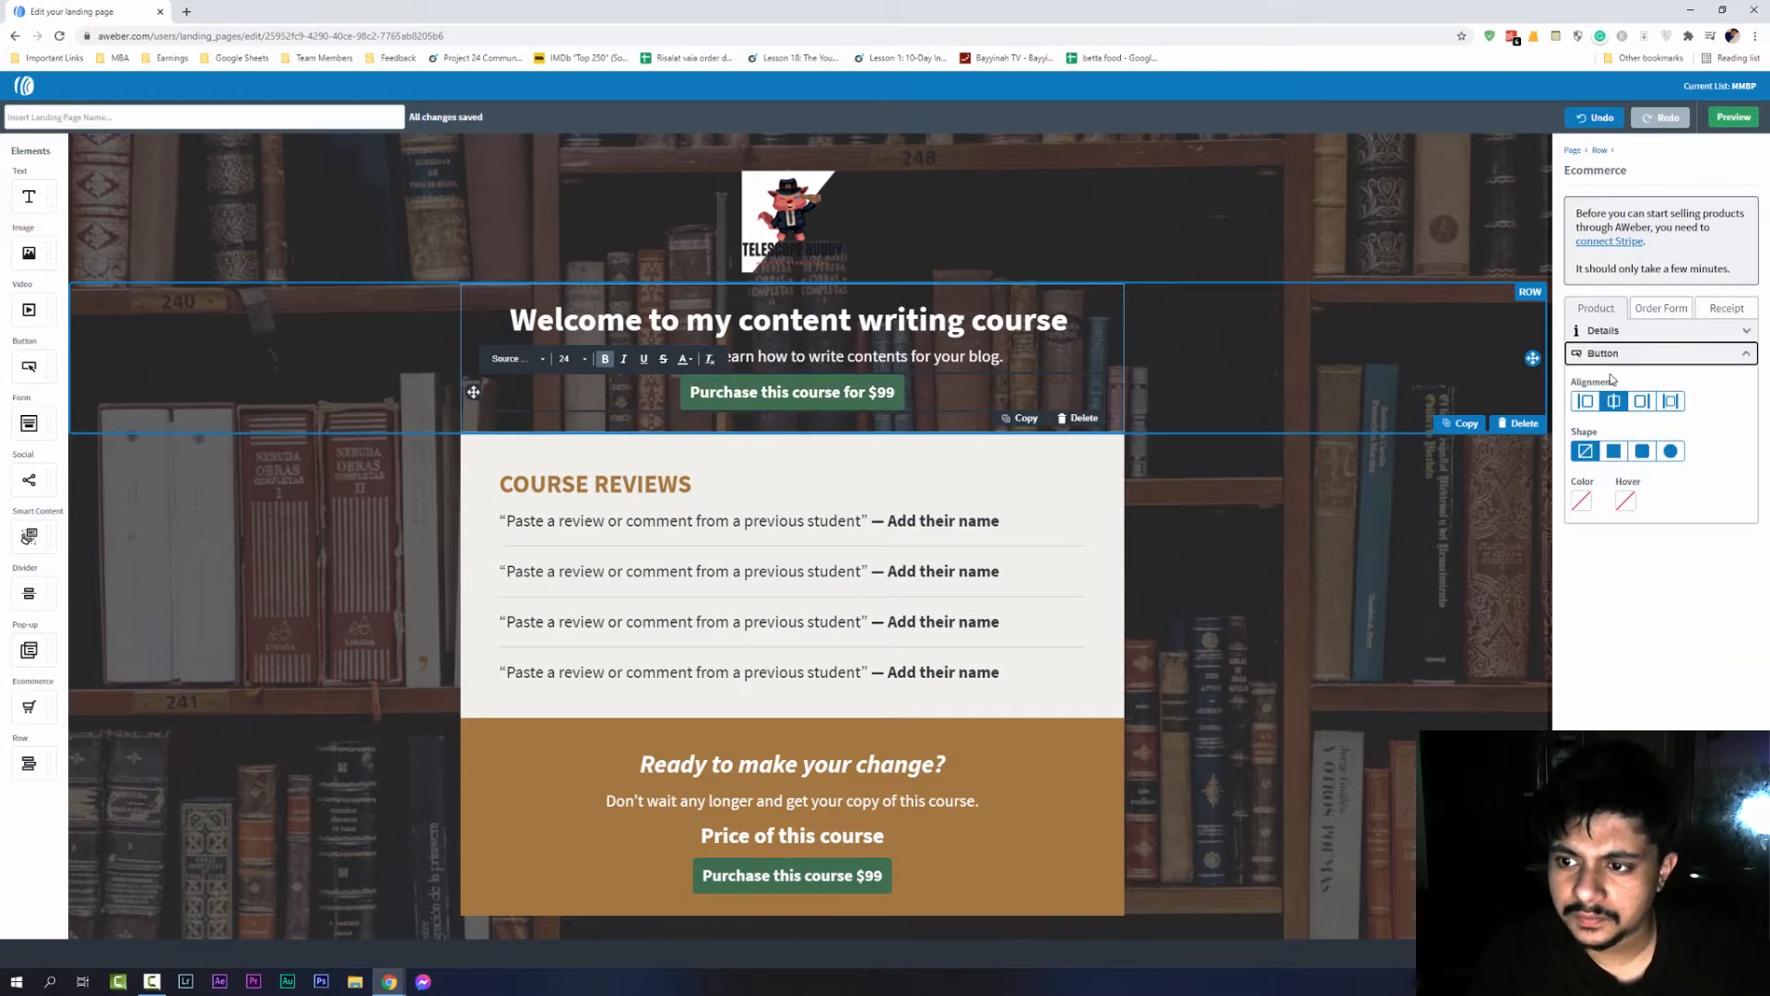
{"action": "left_click", "coordinate": [1586, 401]}
{"action": "left_click", "coordinate": [1613, 401]}
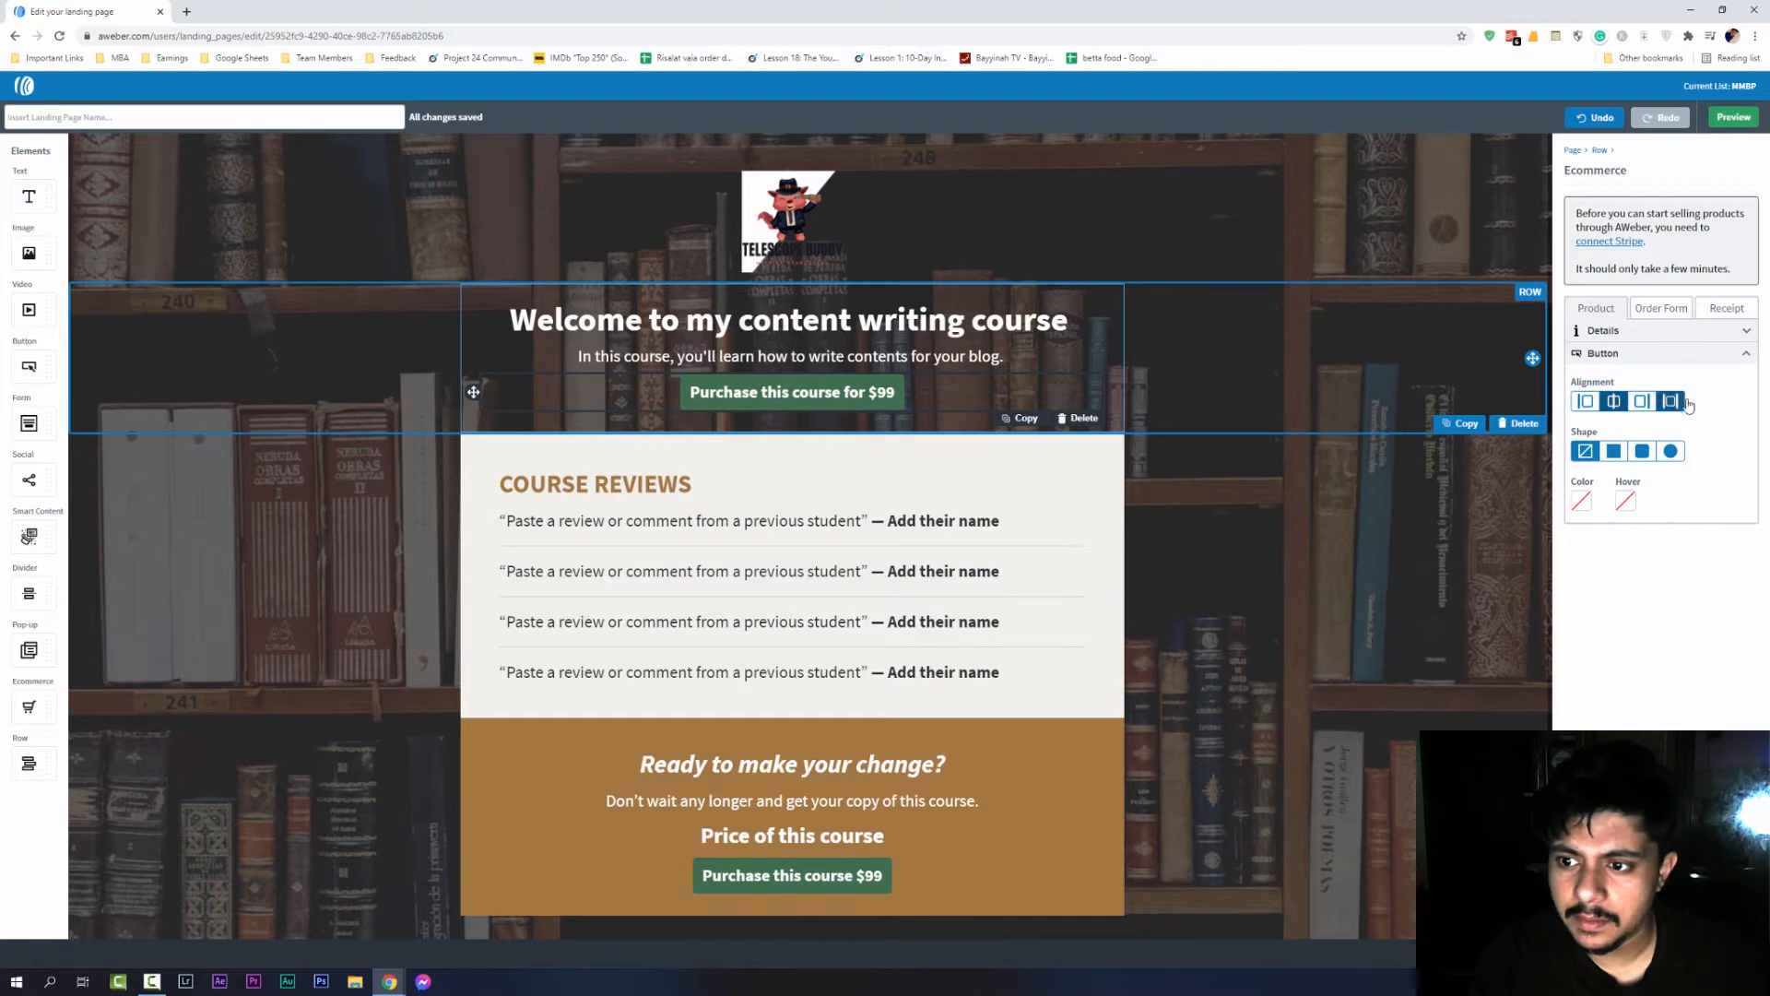
{"action": "left_click", "coordinate": [1614, 451]}
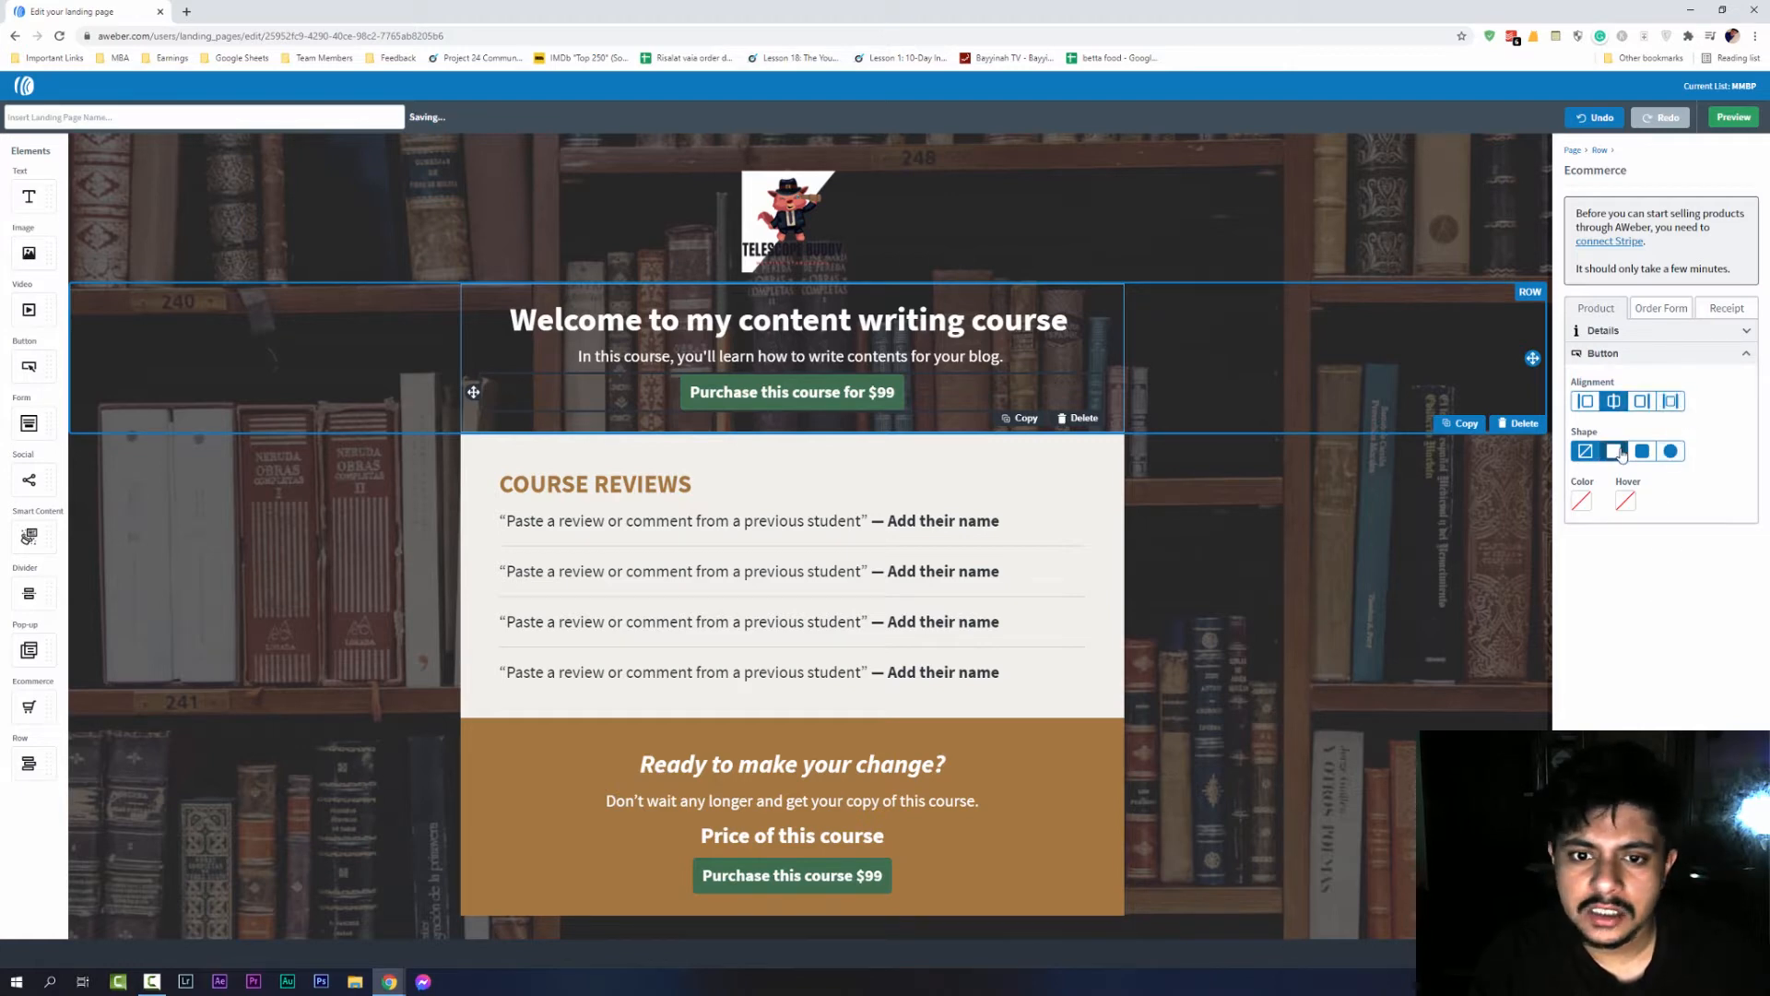
{"action": "left_click", "coordinate": [1671, 451]}
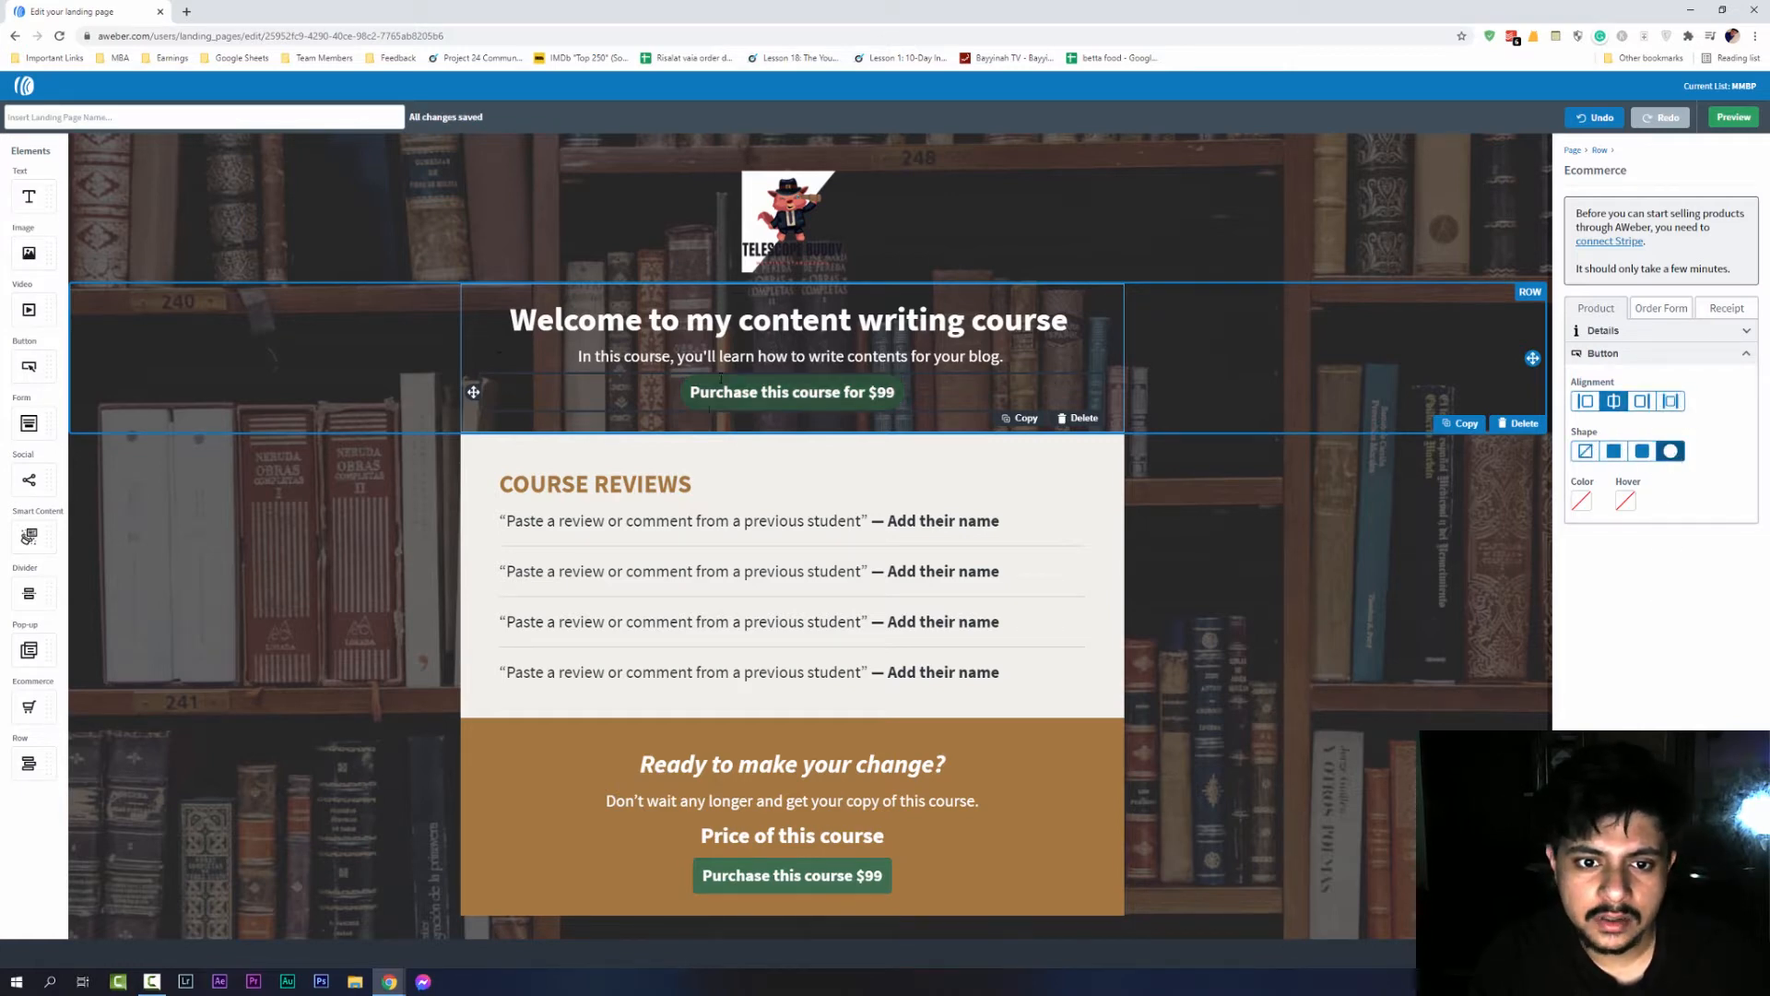
{"action": "left_click", "coordinate": [1586, 451]}
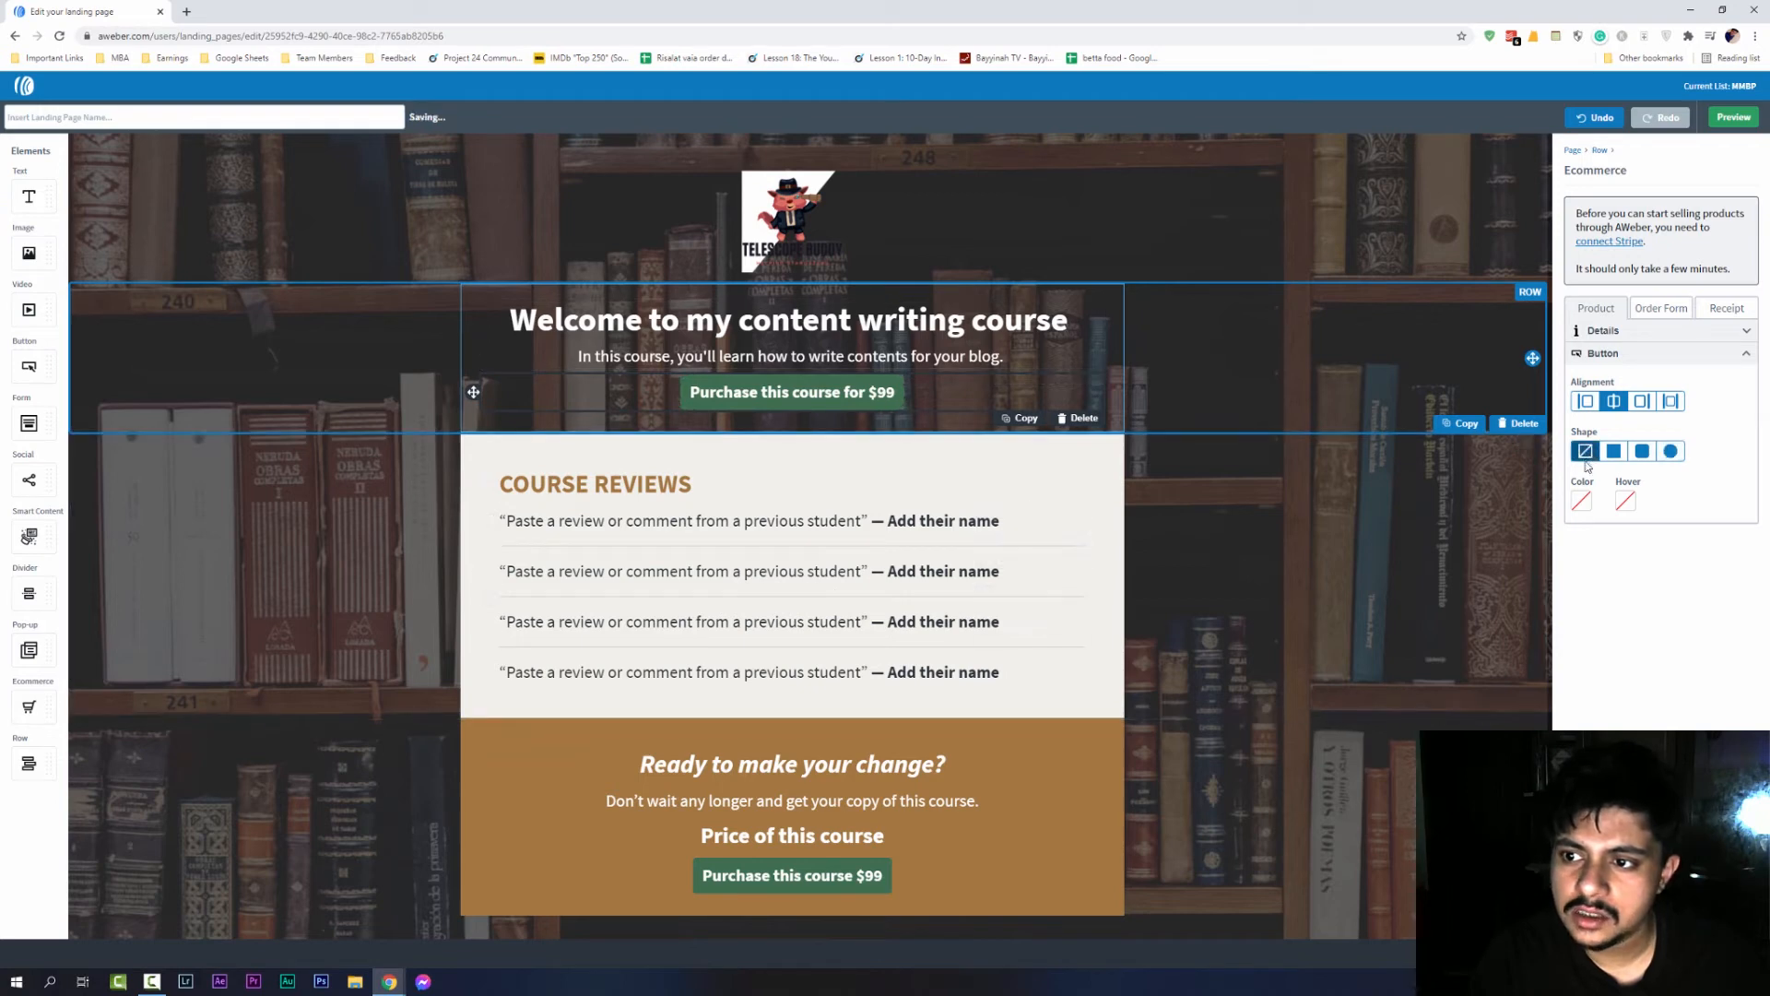
Examine the order form and the receipt attached to the purchase button under the heading
{"action": "left_click", "coordinate": [1655, 309]}
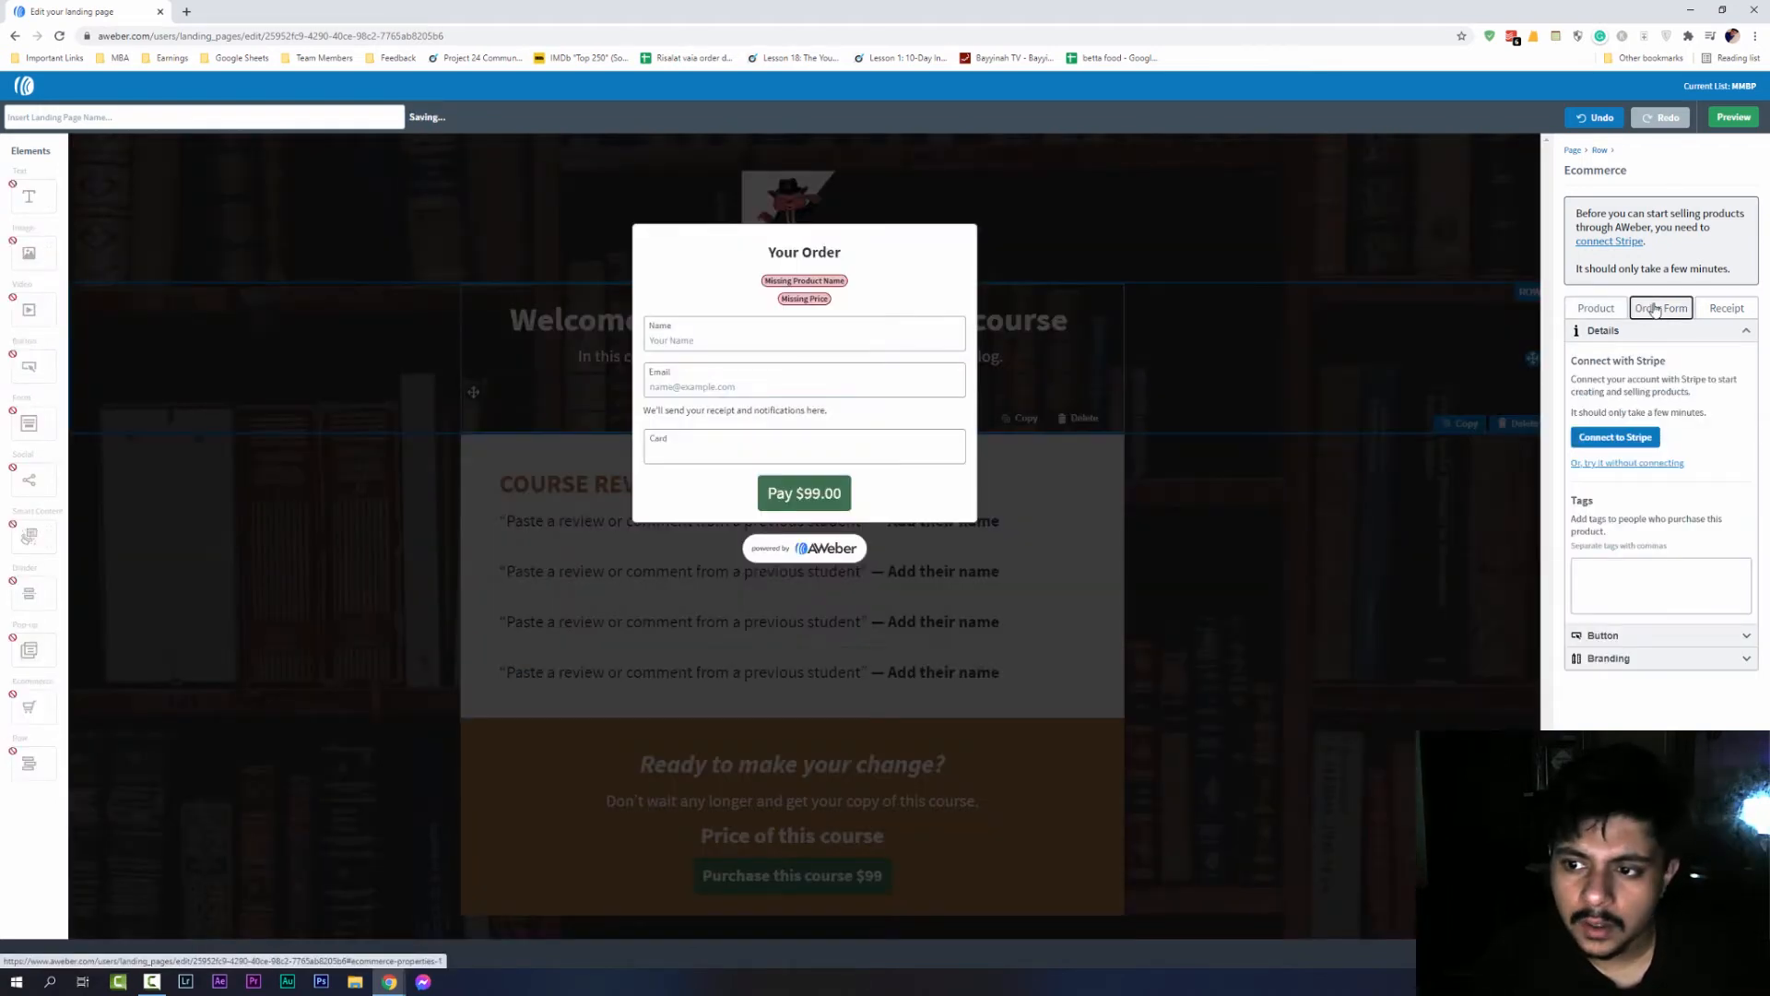
{"action": "left_click", "coordinate": [1601, 312]}
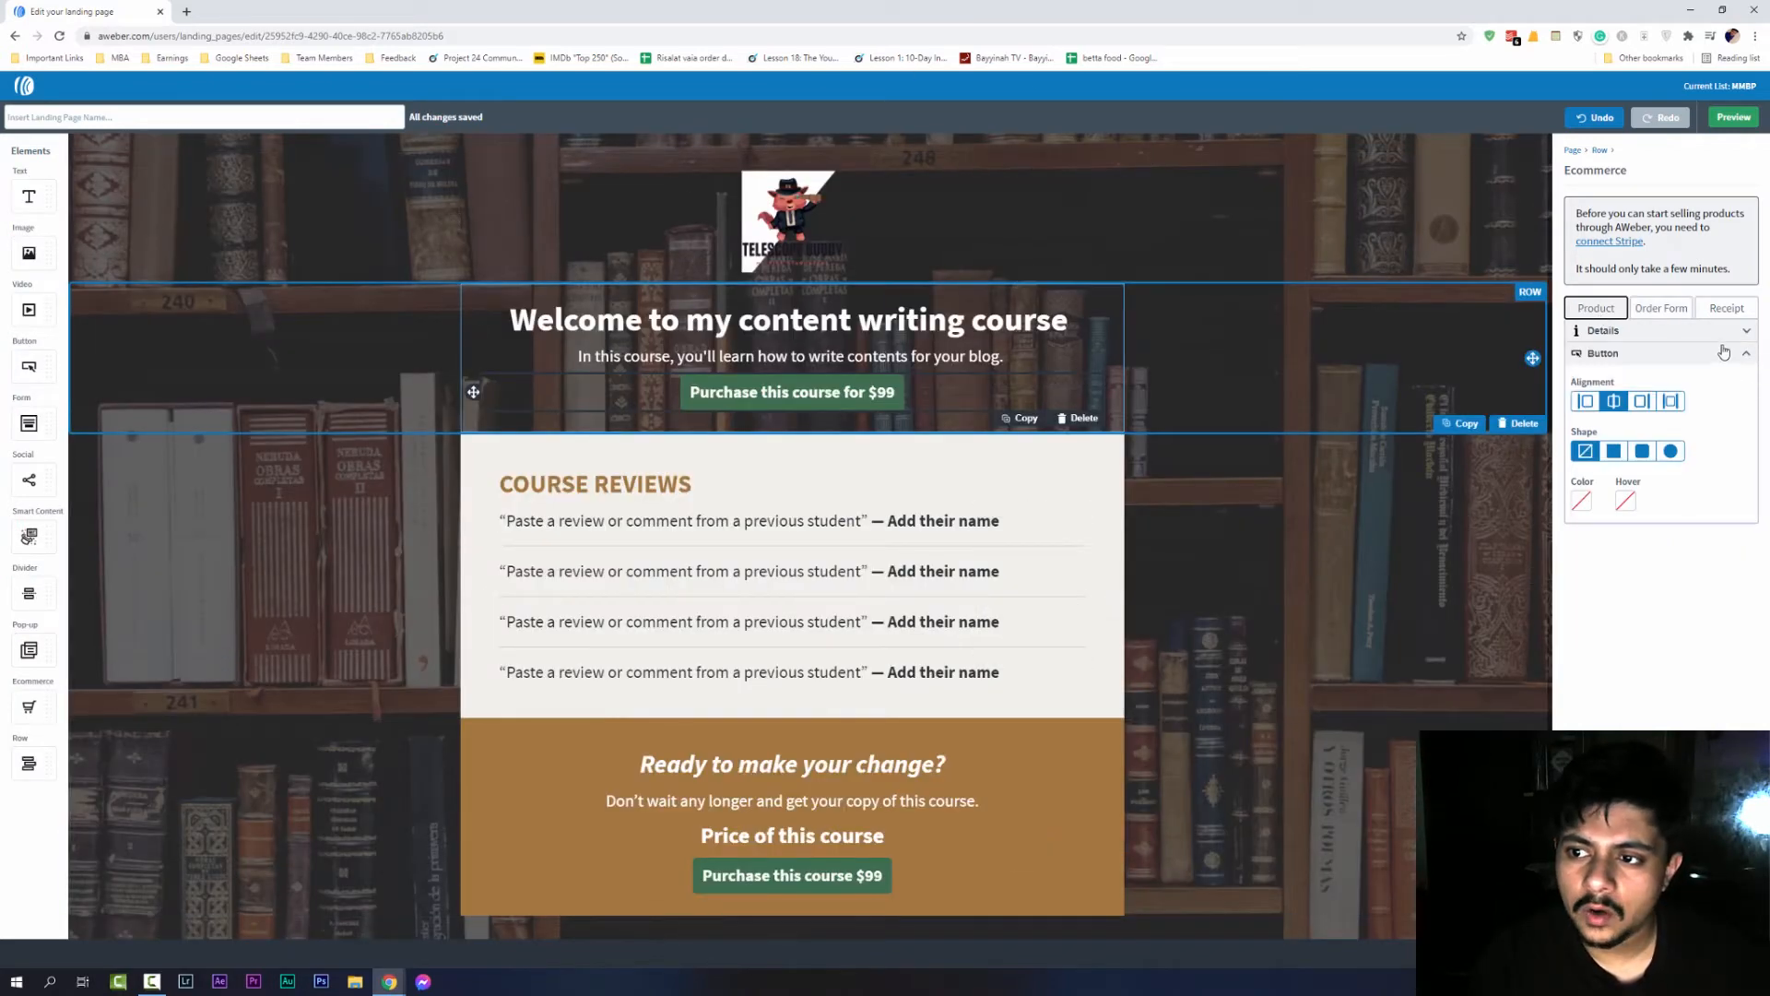
{"action": "left_click", "coordinate": [1669, 313]}
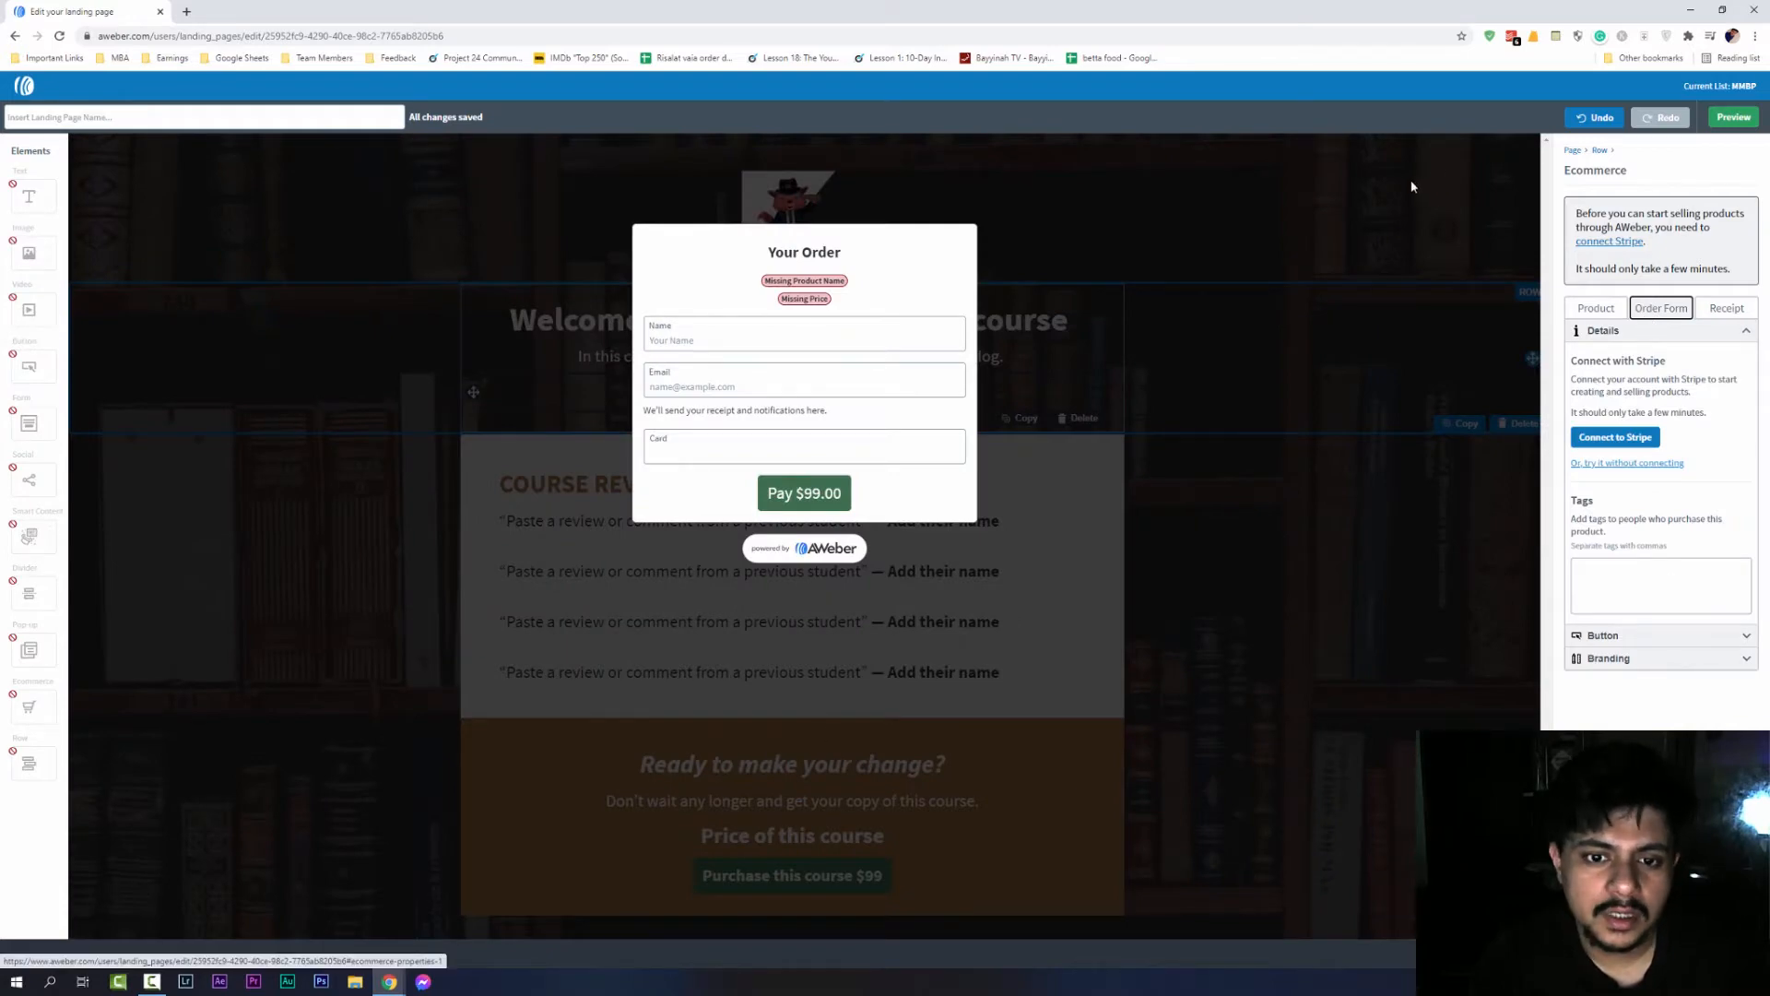
{"action": "left_click", "coordinate": [1108, 450]}
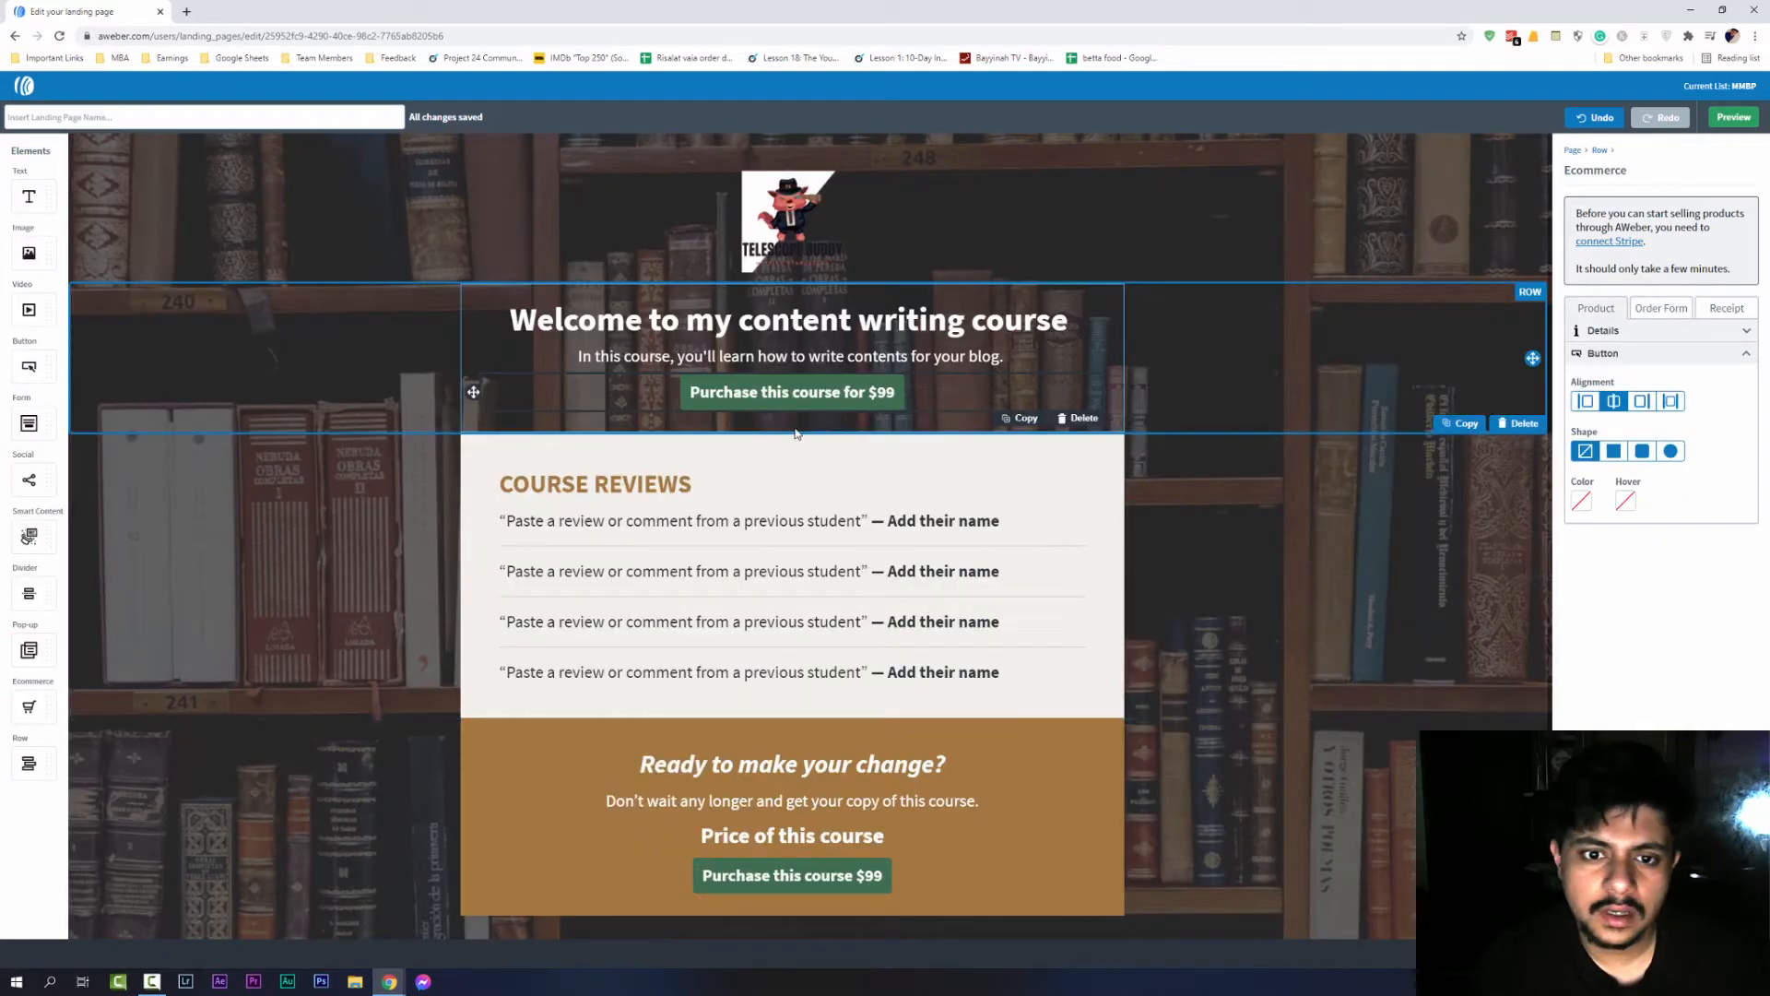
{"action": "left_click", "coordinate": [799, 392]}
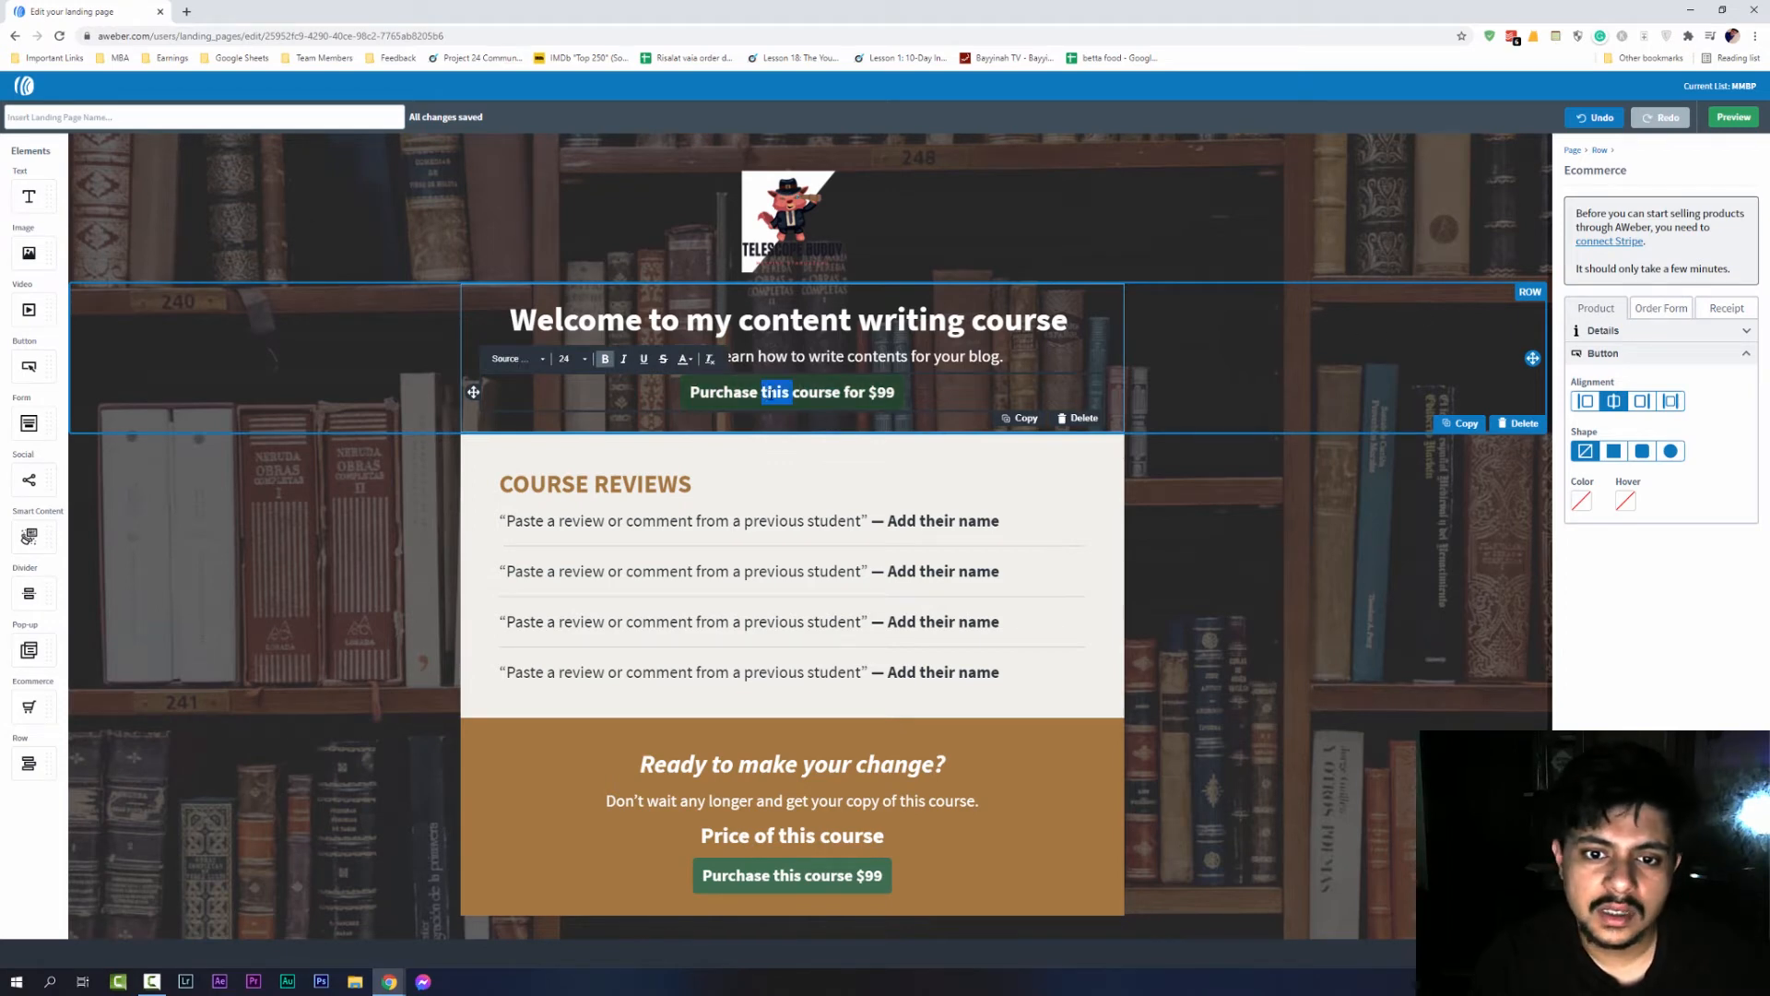
{"action": "left_click", "coordinate": [1674, 307]}
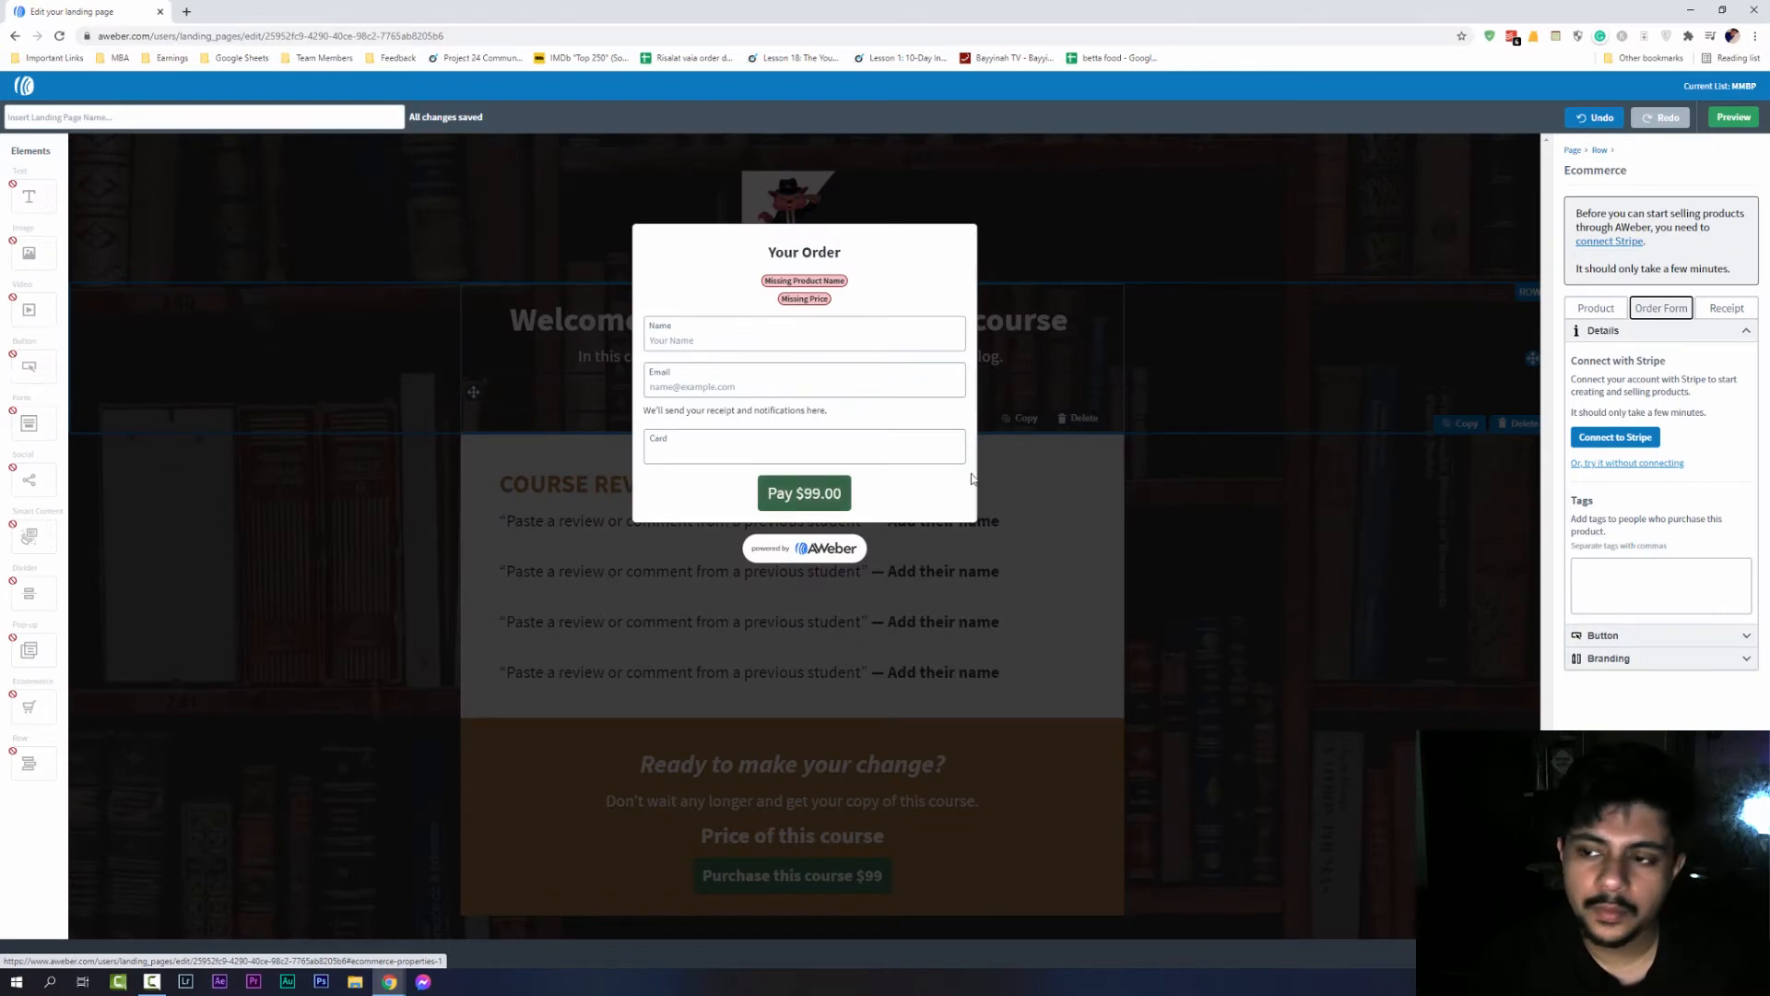
{"action": "left_click", "coordinate": [1717, 312]}
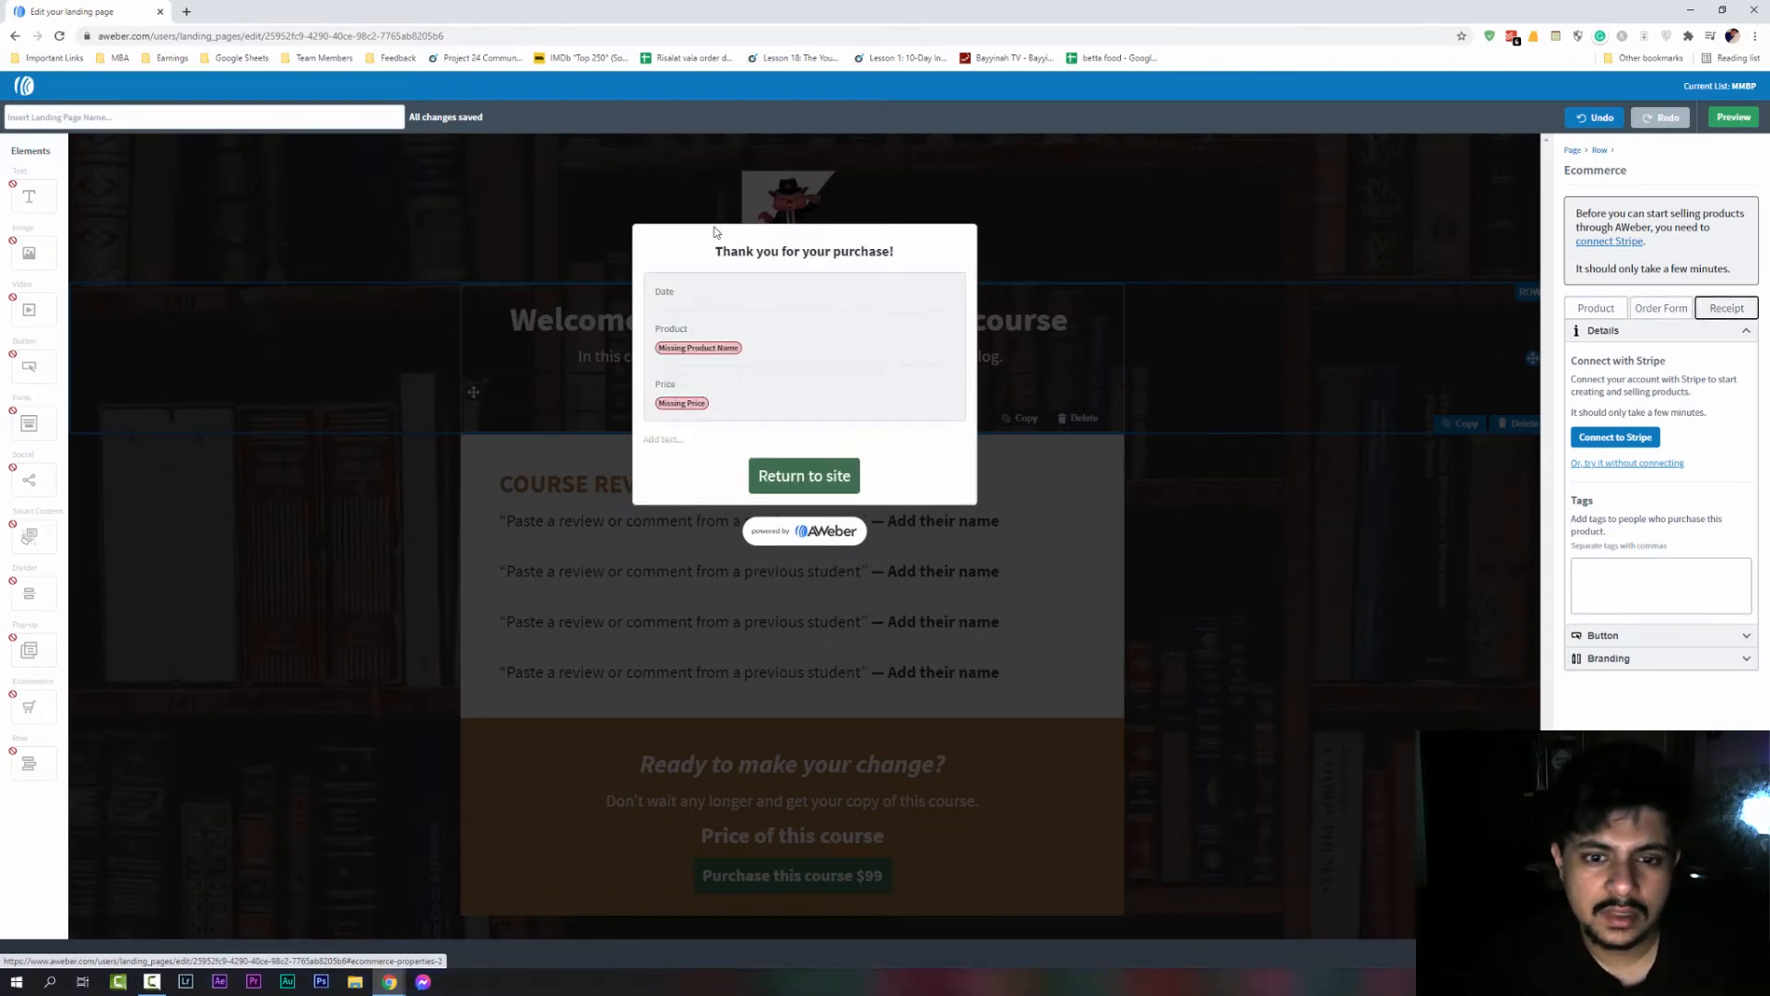
{"action": "left_click", "coordinate": [1092, 542]}
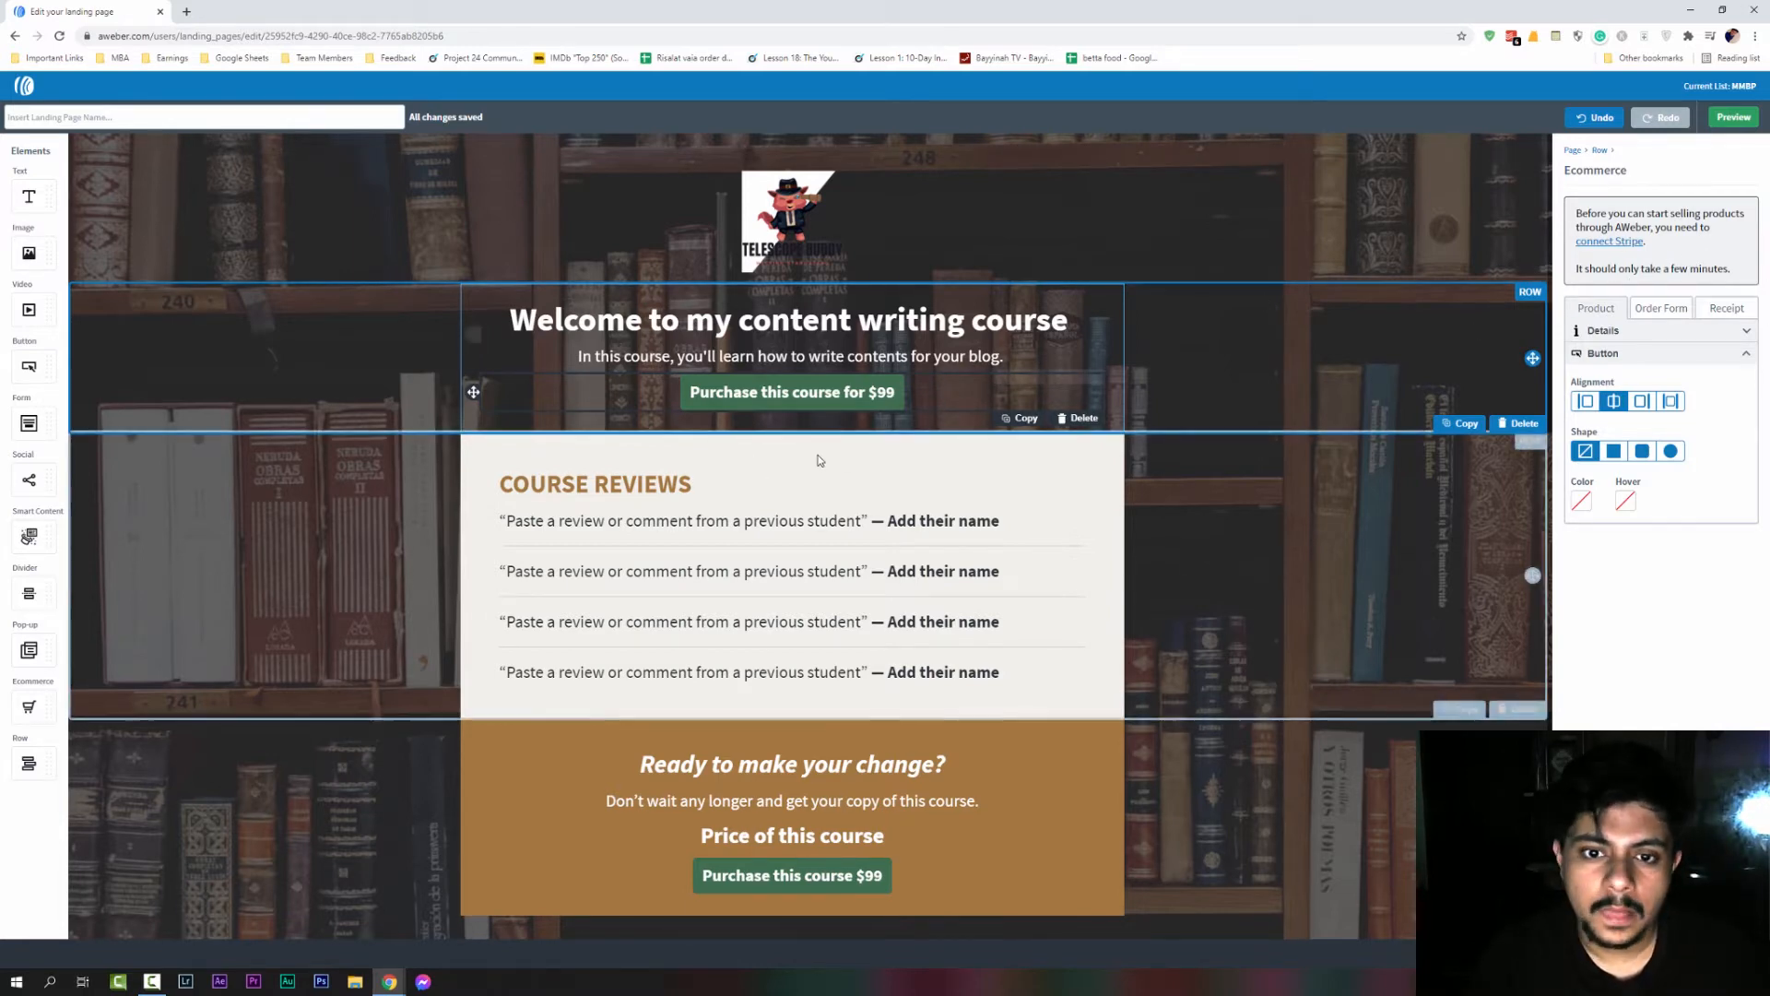
Replace the text of the purchase button under the heading with "Click here to buy my course"
{"action": "left_click", "coordinate": [867, 392]}
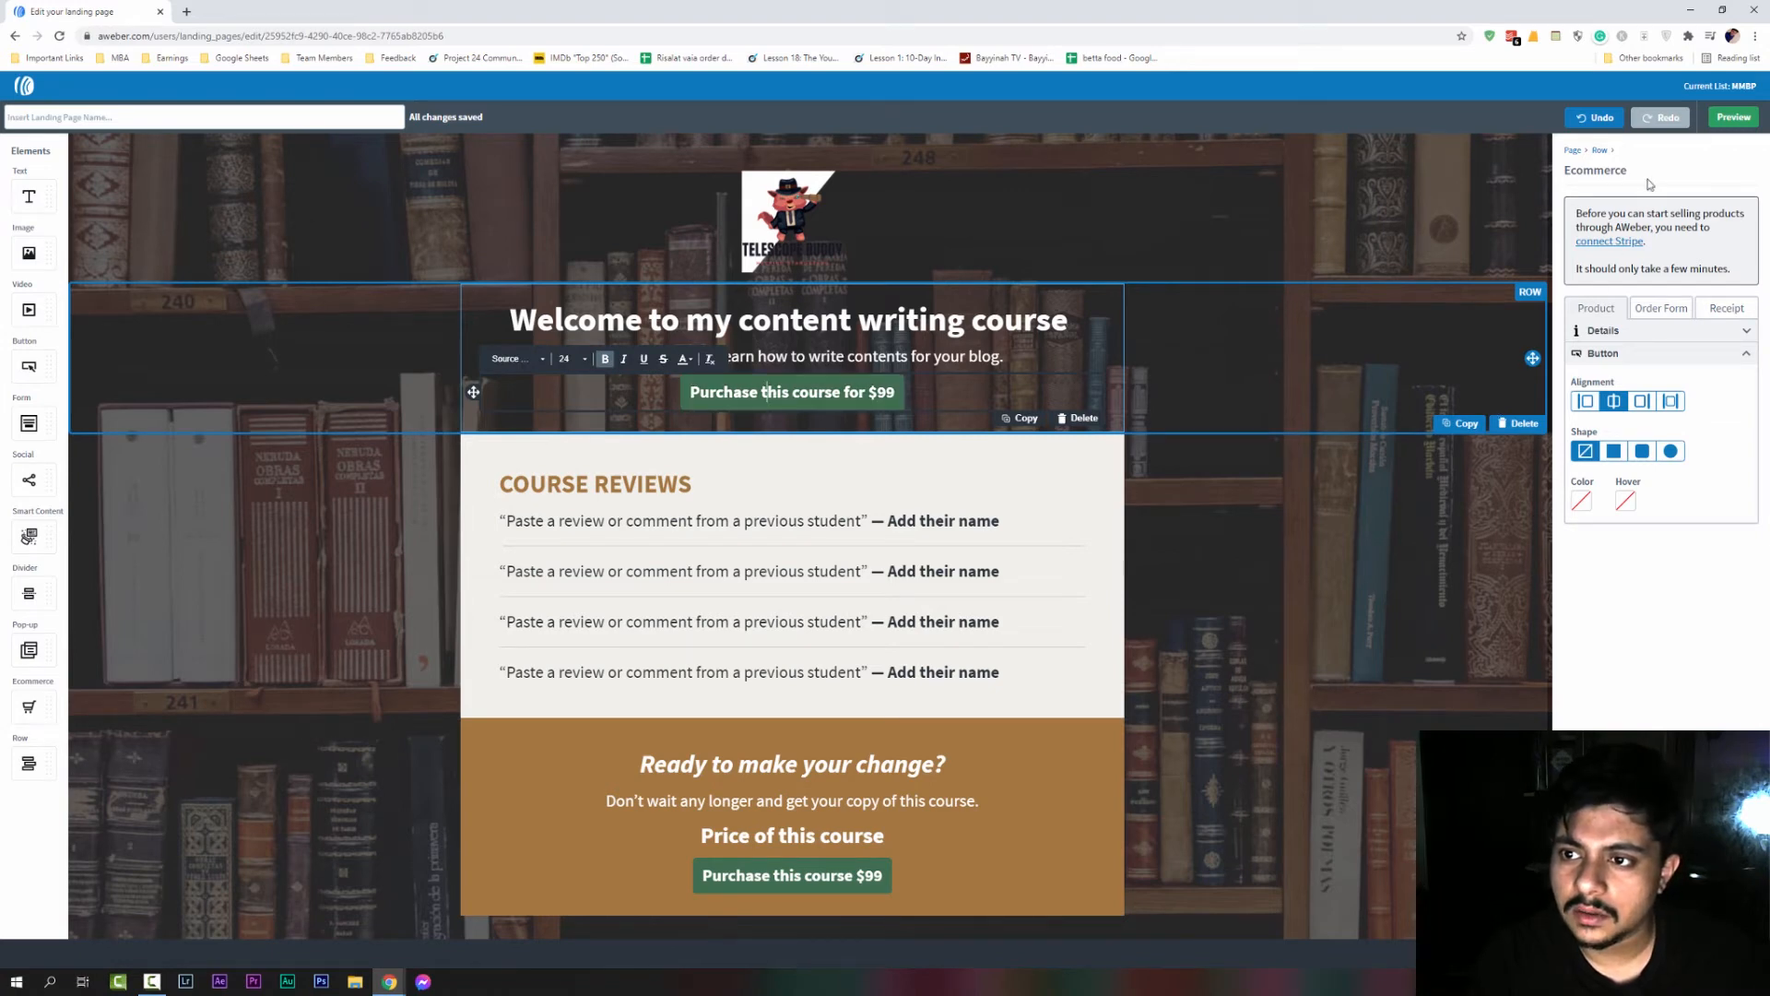
{"action": "left_click_drag", "start_coordinate": [903, 392], "coordinate": [690, 392]}
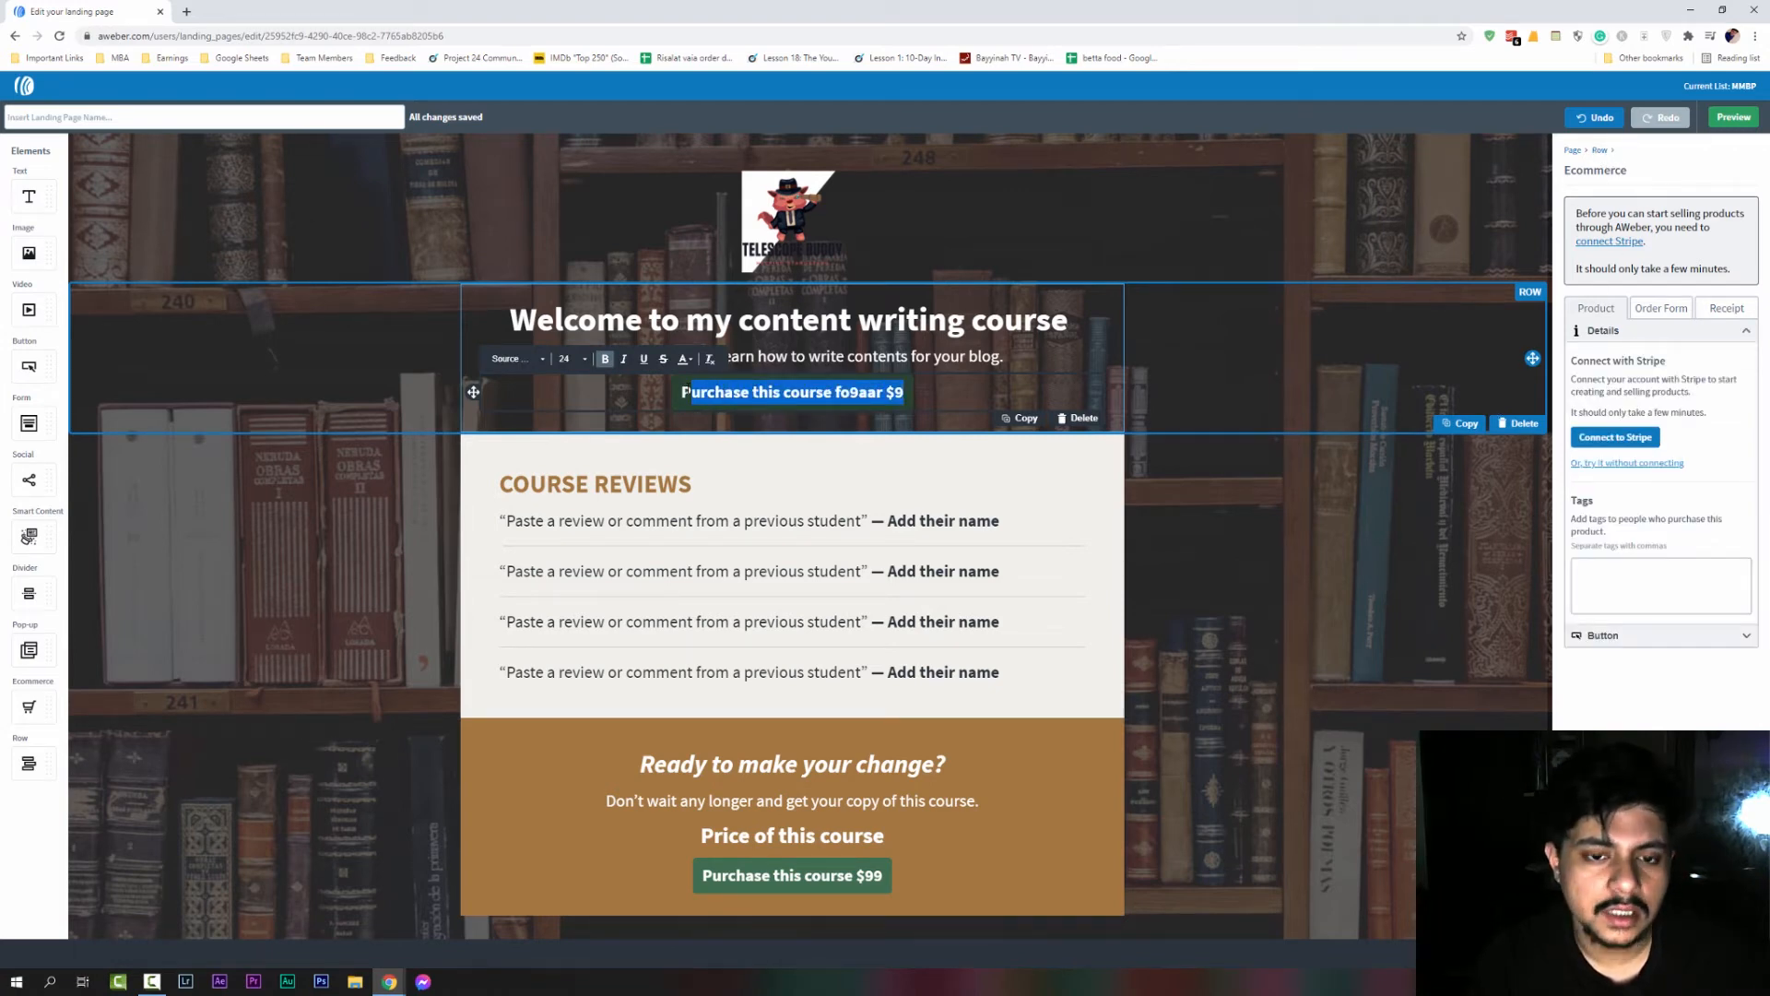
{"action": "key", "text": "BackSpace"}
{"action": "key", "text": "BackSpace"}
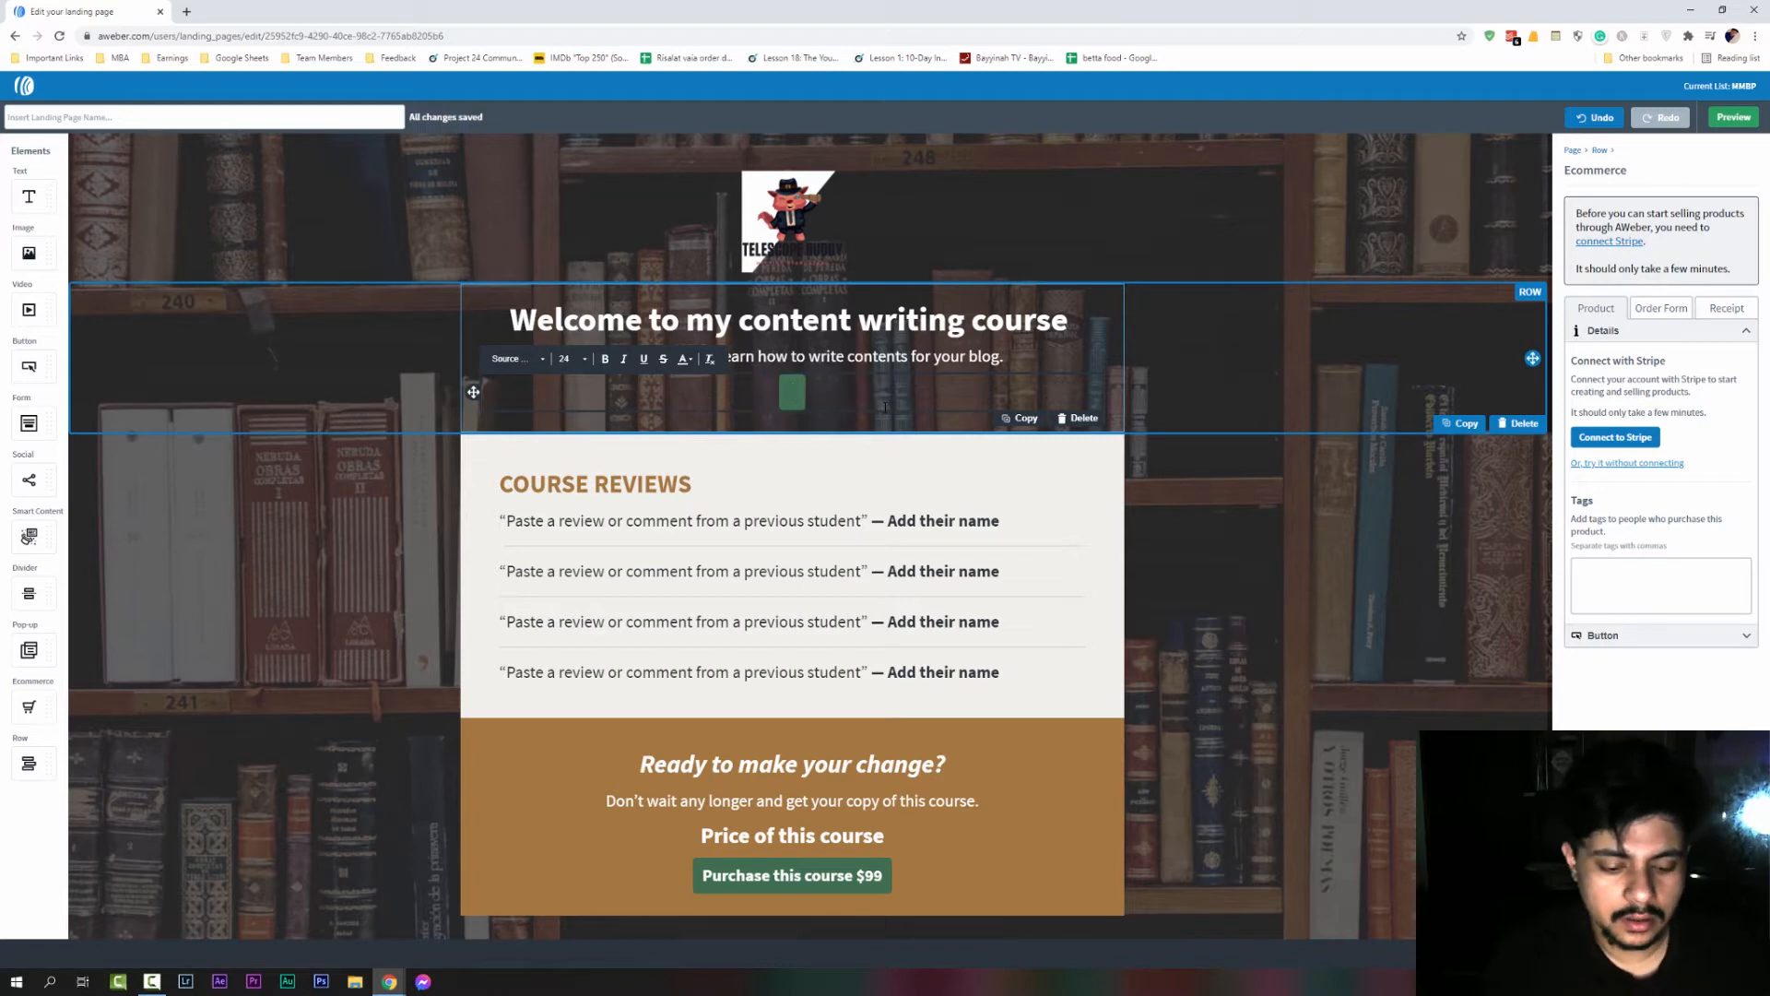
{"action": "type", "text": "lick here to b"}
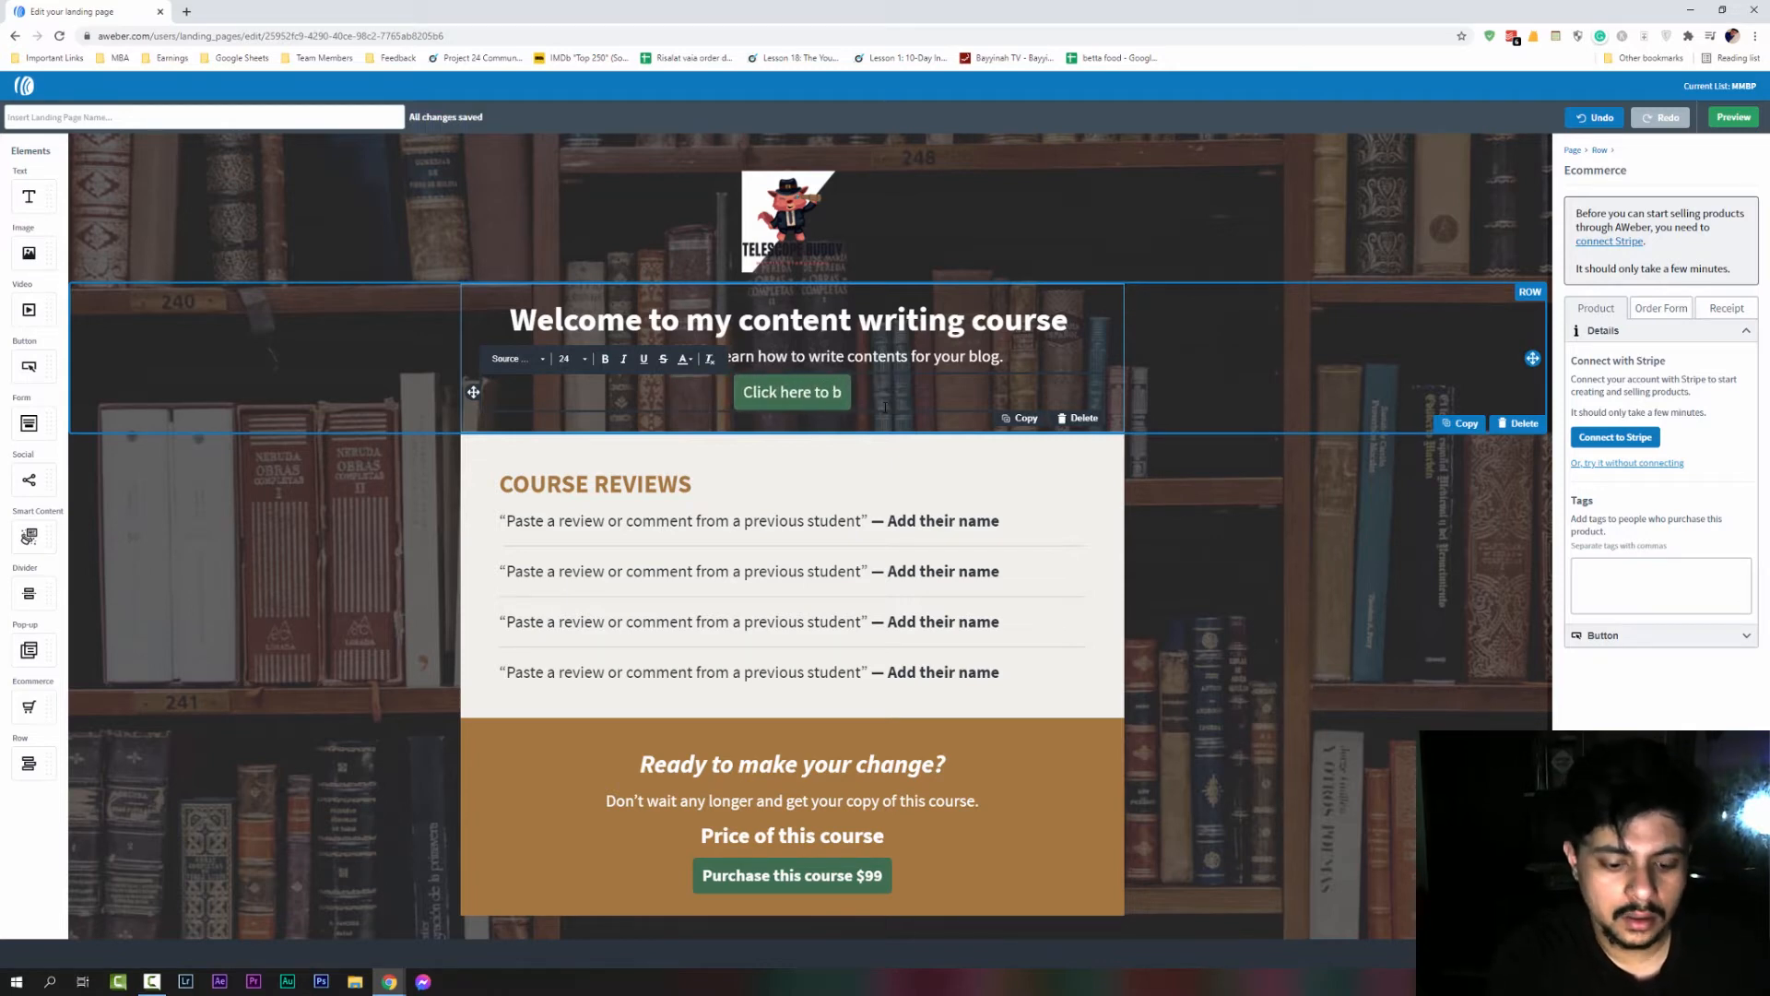
{"action": "type", "text": "uy mu"}
{"action": "key", "text": "BackSpace"}
{"action": "type", "text": "y cour"}
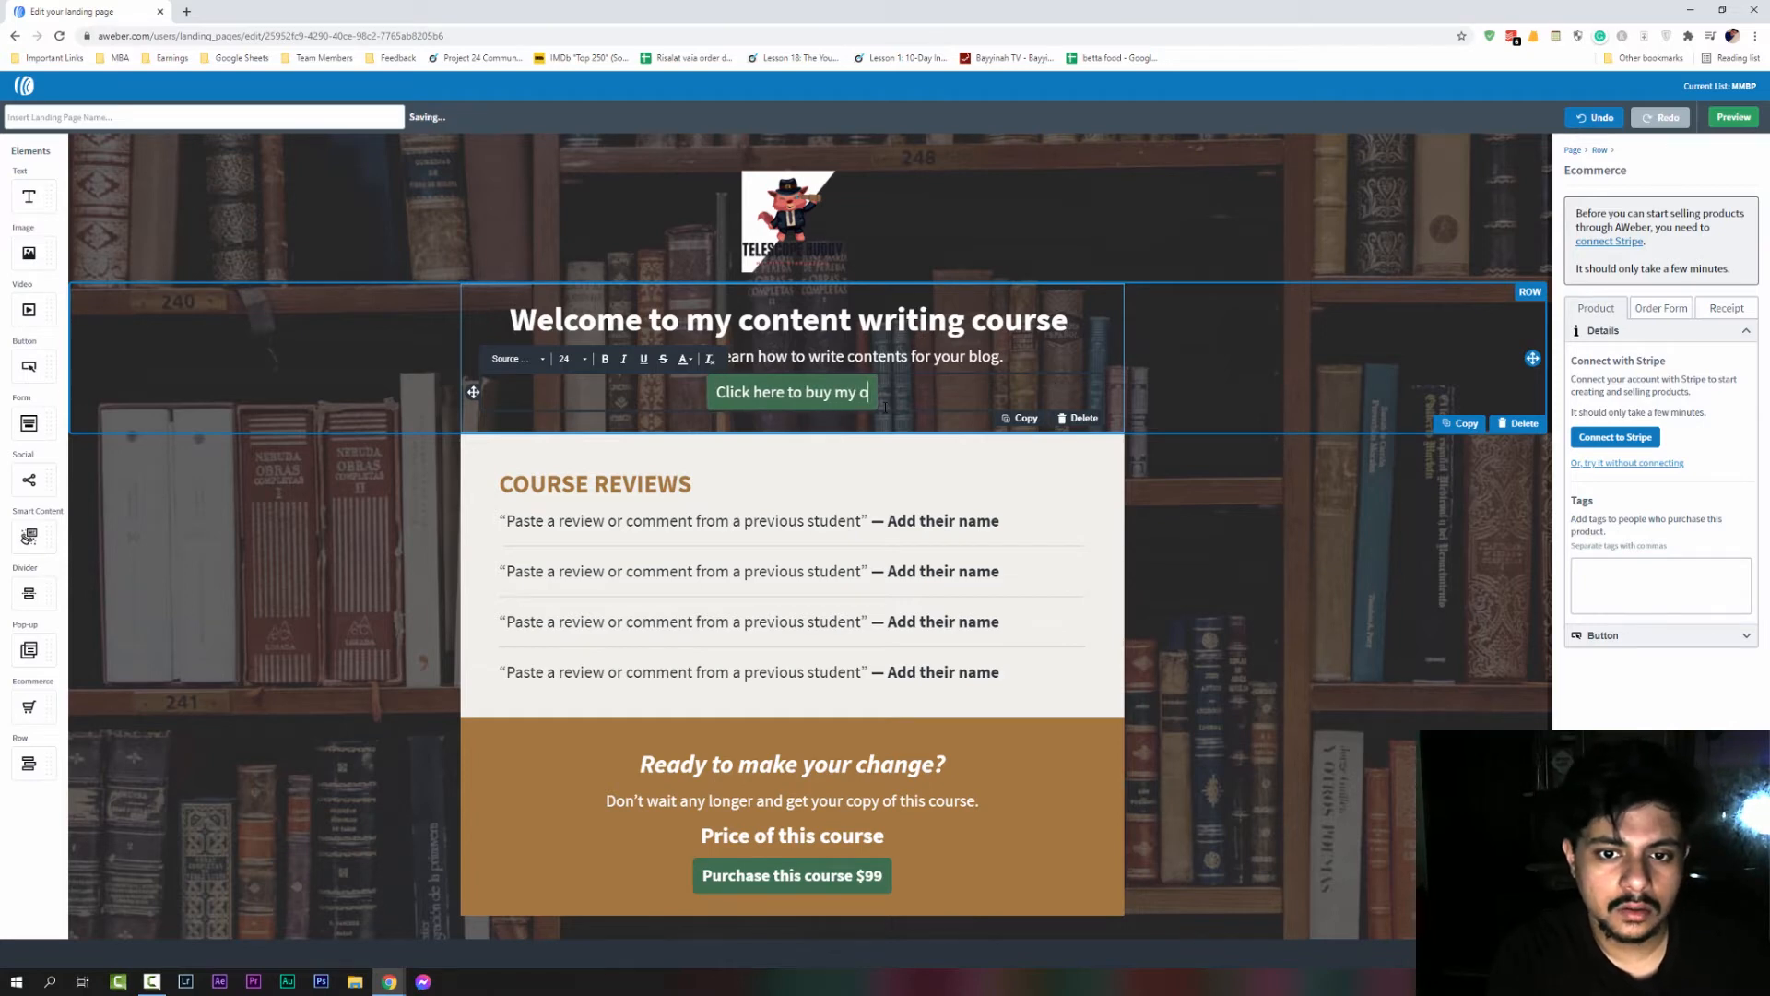
{"action": "type", "text": "se"}
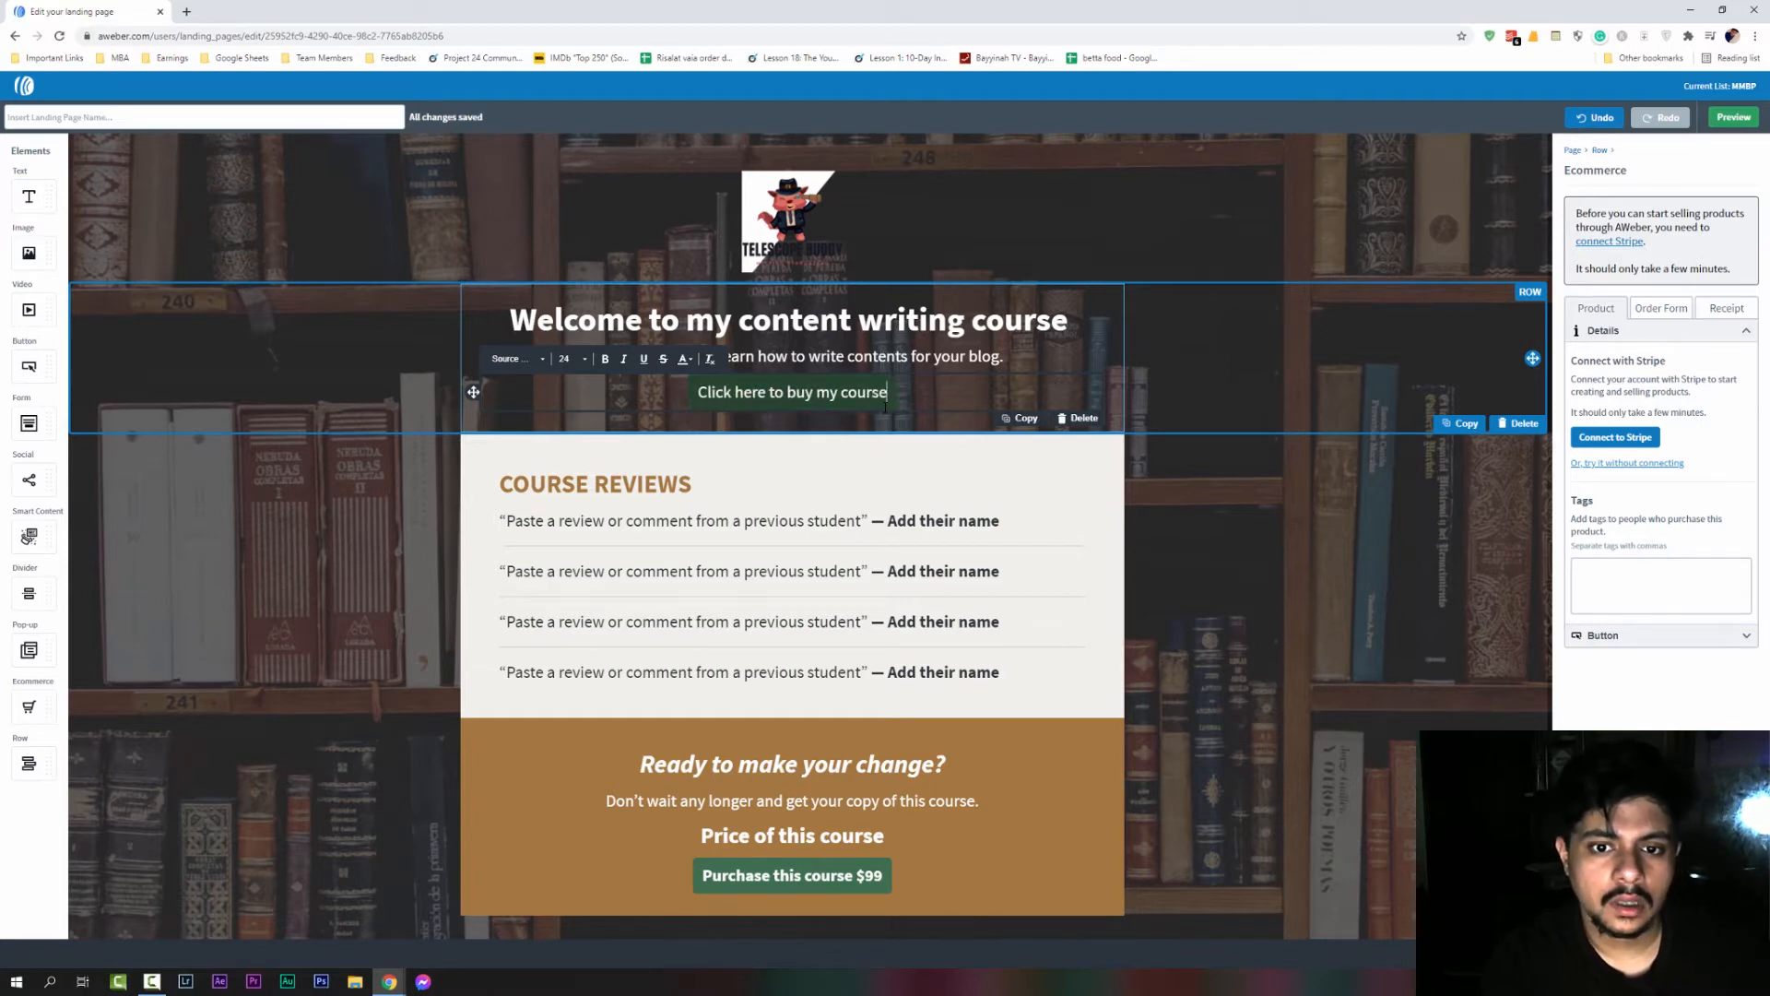
Make the words "my course" in the button text bold and underlined
{"action": "key", "text": "ctrl+shift+Left"}
{"action": "key", "text": "ctrl+shift+Left"}
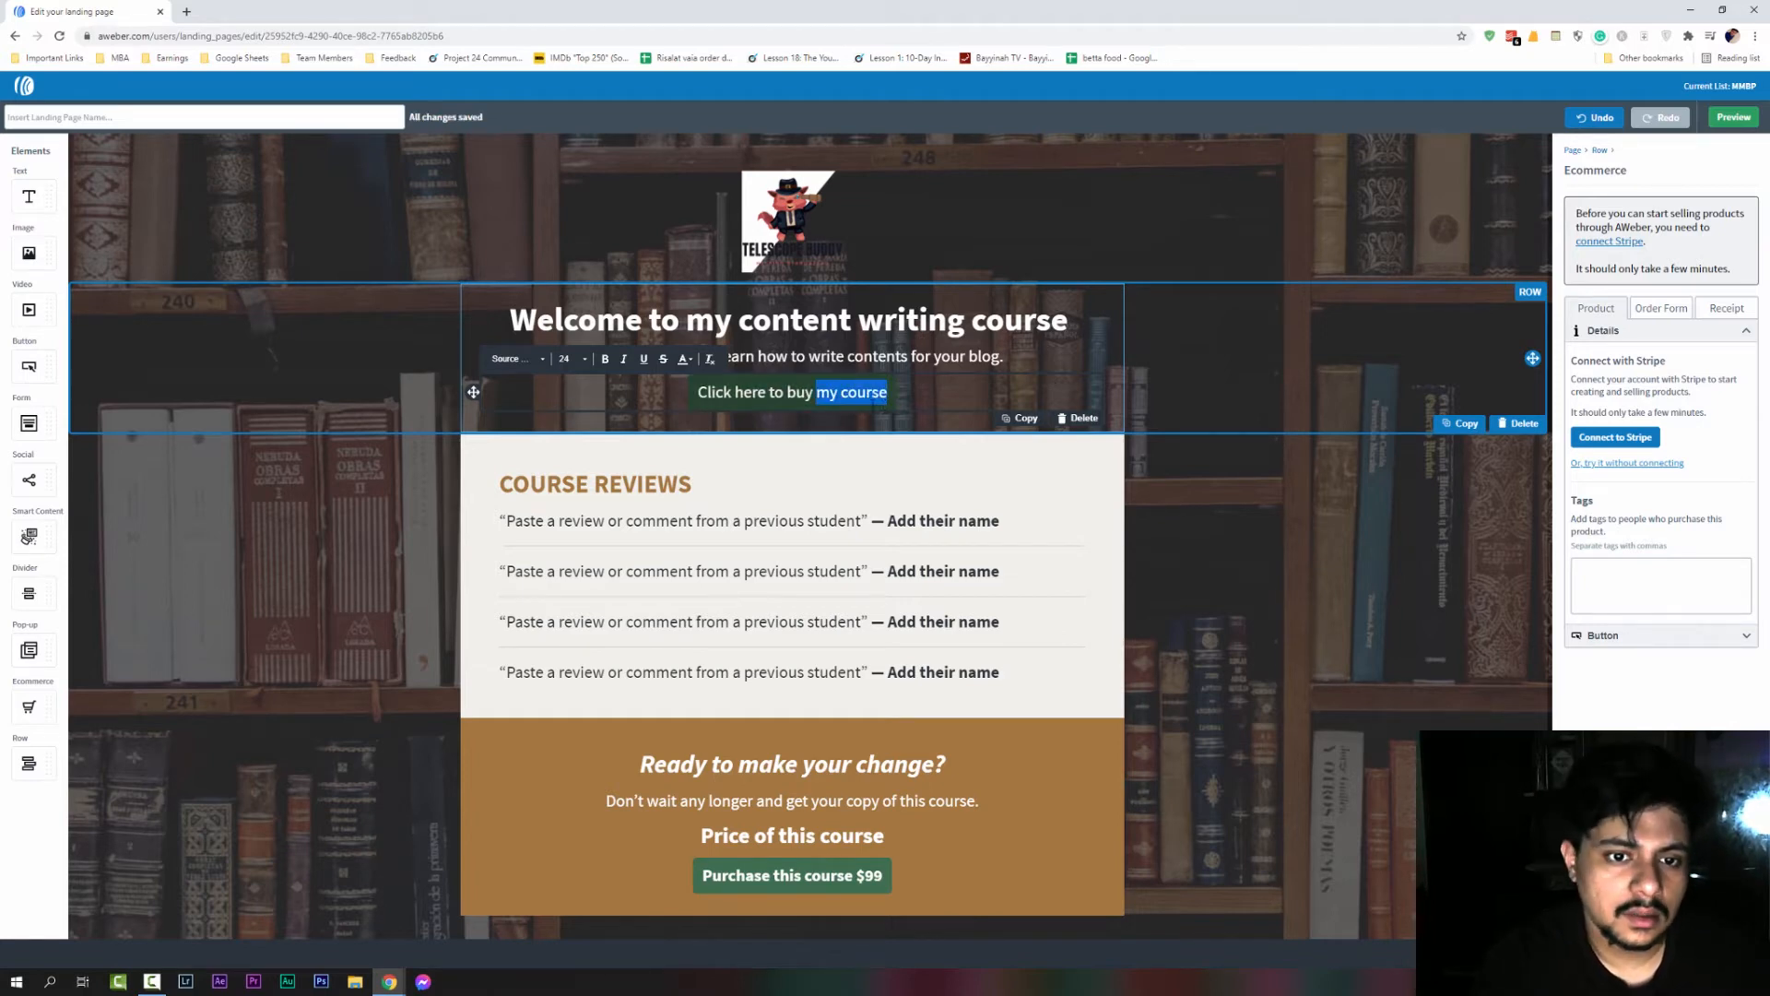
{"action": "left_click", "coordinate": [605, 359]}
{"action": "left_click", "coordinate": [643, 359]}
{"action": "key", "text": "shift+Right"}
{"action": "key", "text": "shift+Right"}
{"action": "key", "text": "shift+Right"}
{"action": "key", "text": "shift+Right"}
{"action": "key", "text": "shift+Right"}
{"action": "key", "text": "shift+Right"}
{"action": "key", "text": "shift+Right"}
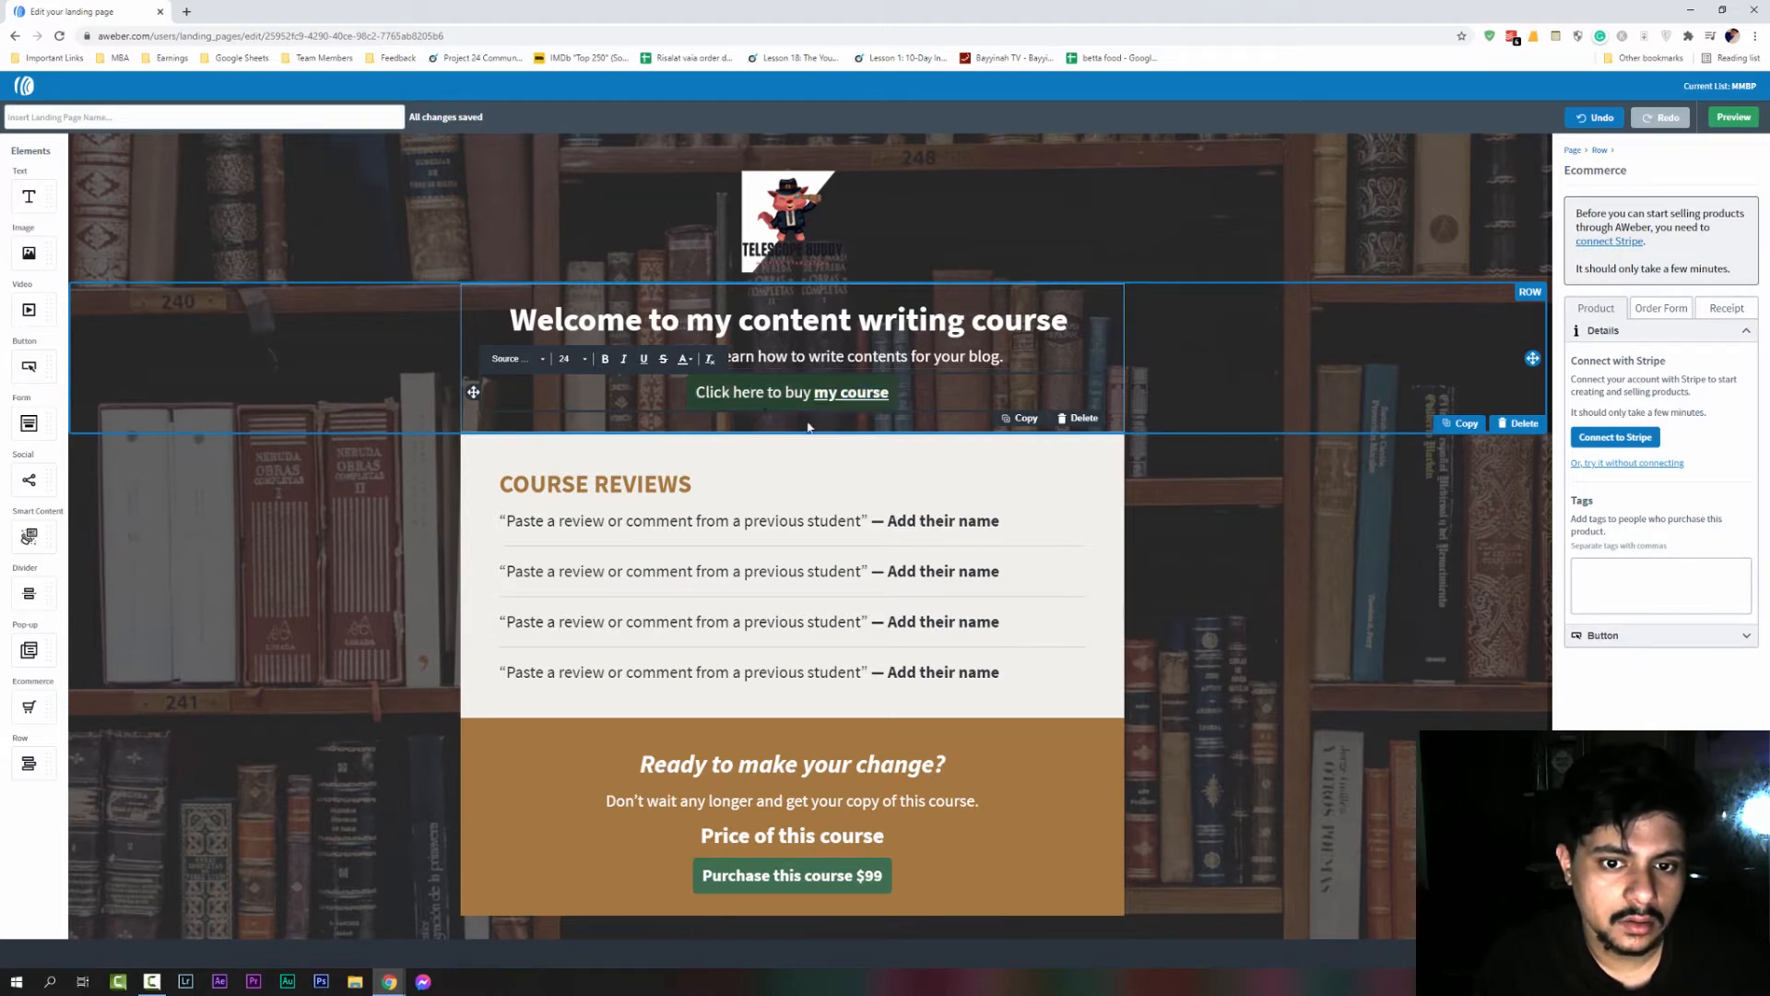
Colour the words "my course" in the button text yellow
{"action": "key", "text": "shift+Left"}
{"action": "key", "text": "shift+Left"}
{"action": "key", "text": "shift+Left"}
{"action": "key", "text": "shift+Left"}
{"action": "key", "text": "shift+Left"}
{"action": "key", "text": "shift+Left"}
{"action": "key", "text": "shift+Left"}
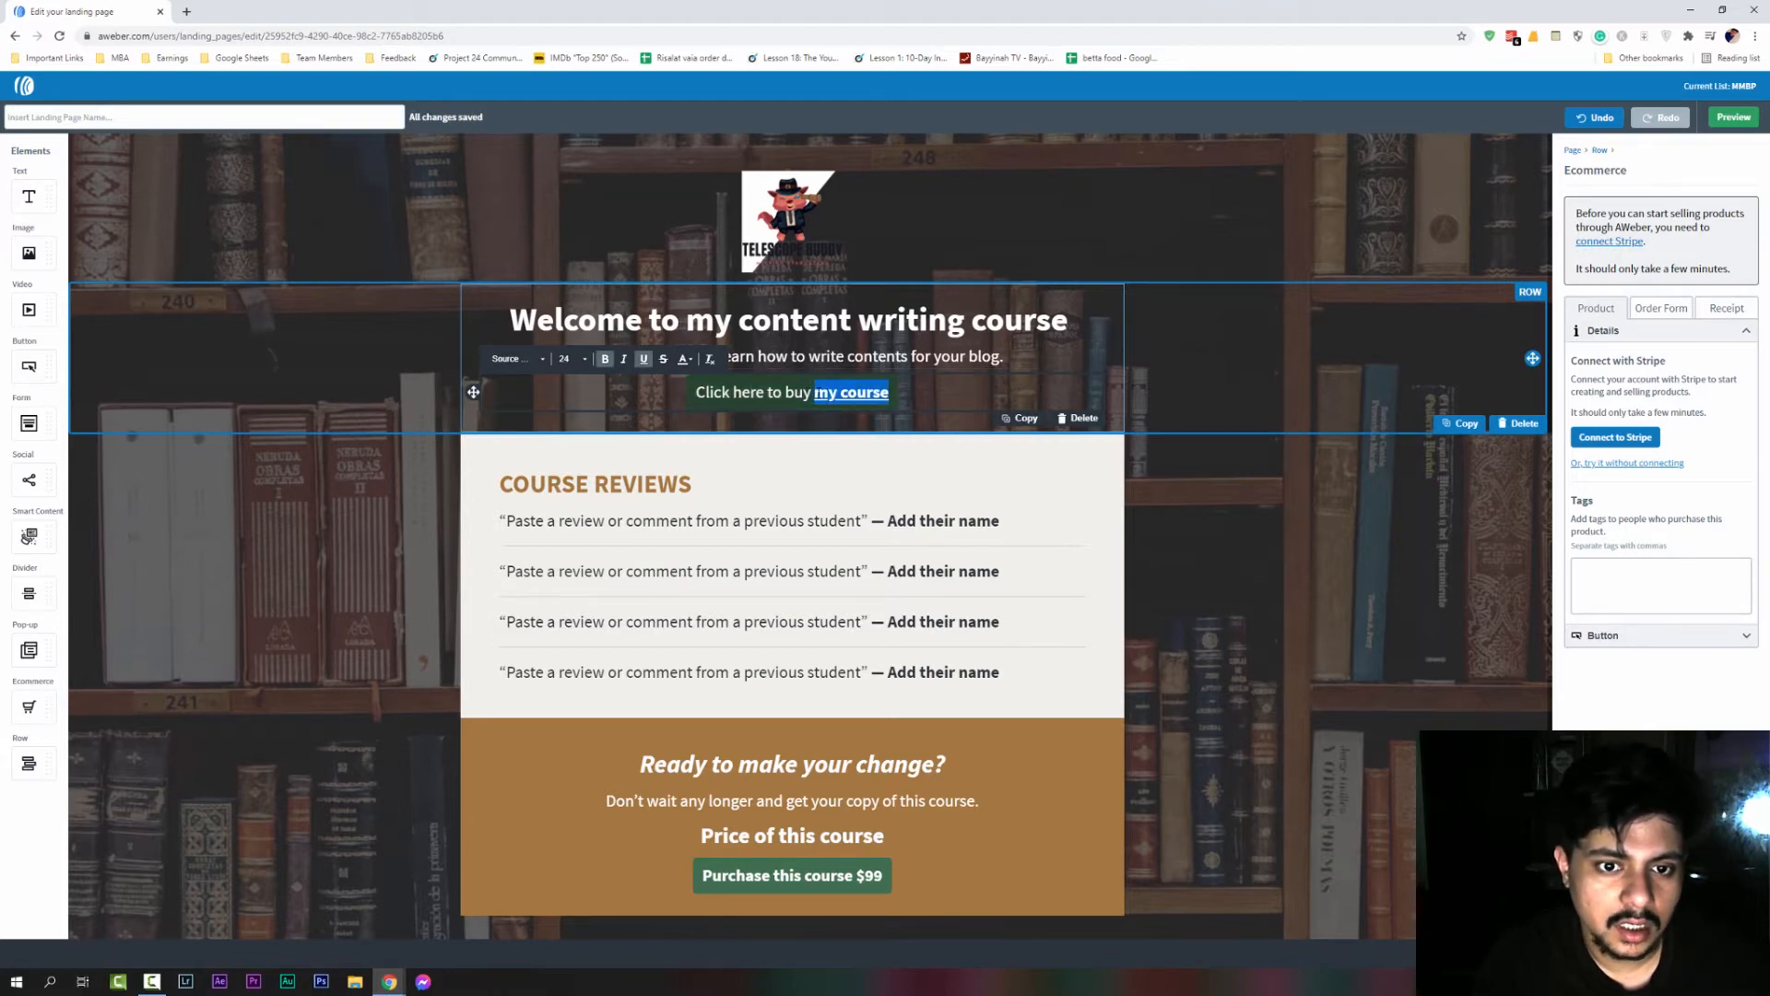
{"action": "left_click", "coordinate": [685, 367]}
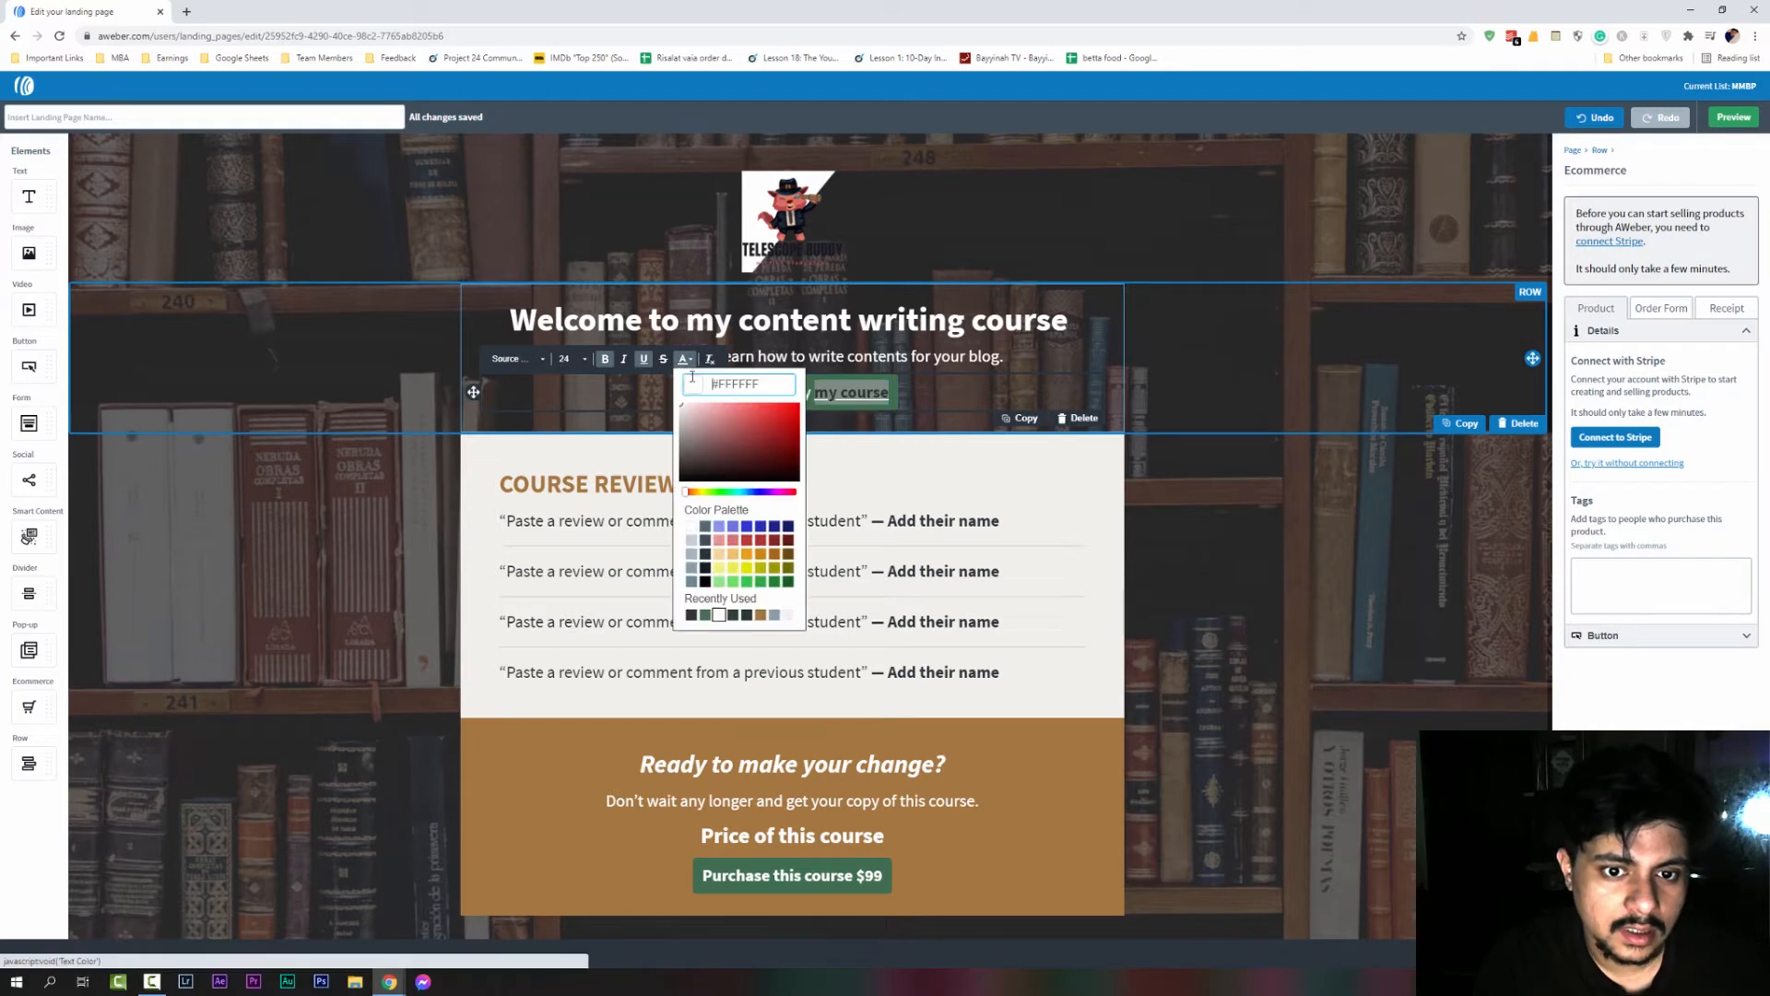
{"action": "left_click", "coordinate": [747, 567]}
{"action": "left_click", "coordinate": [863, 416]}
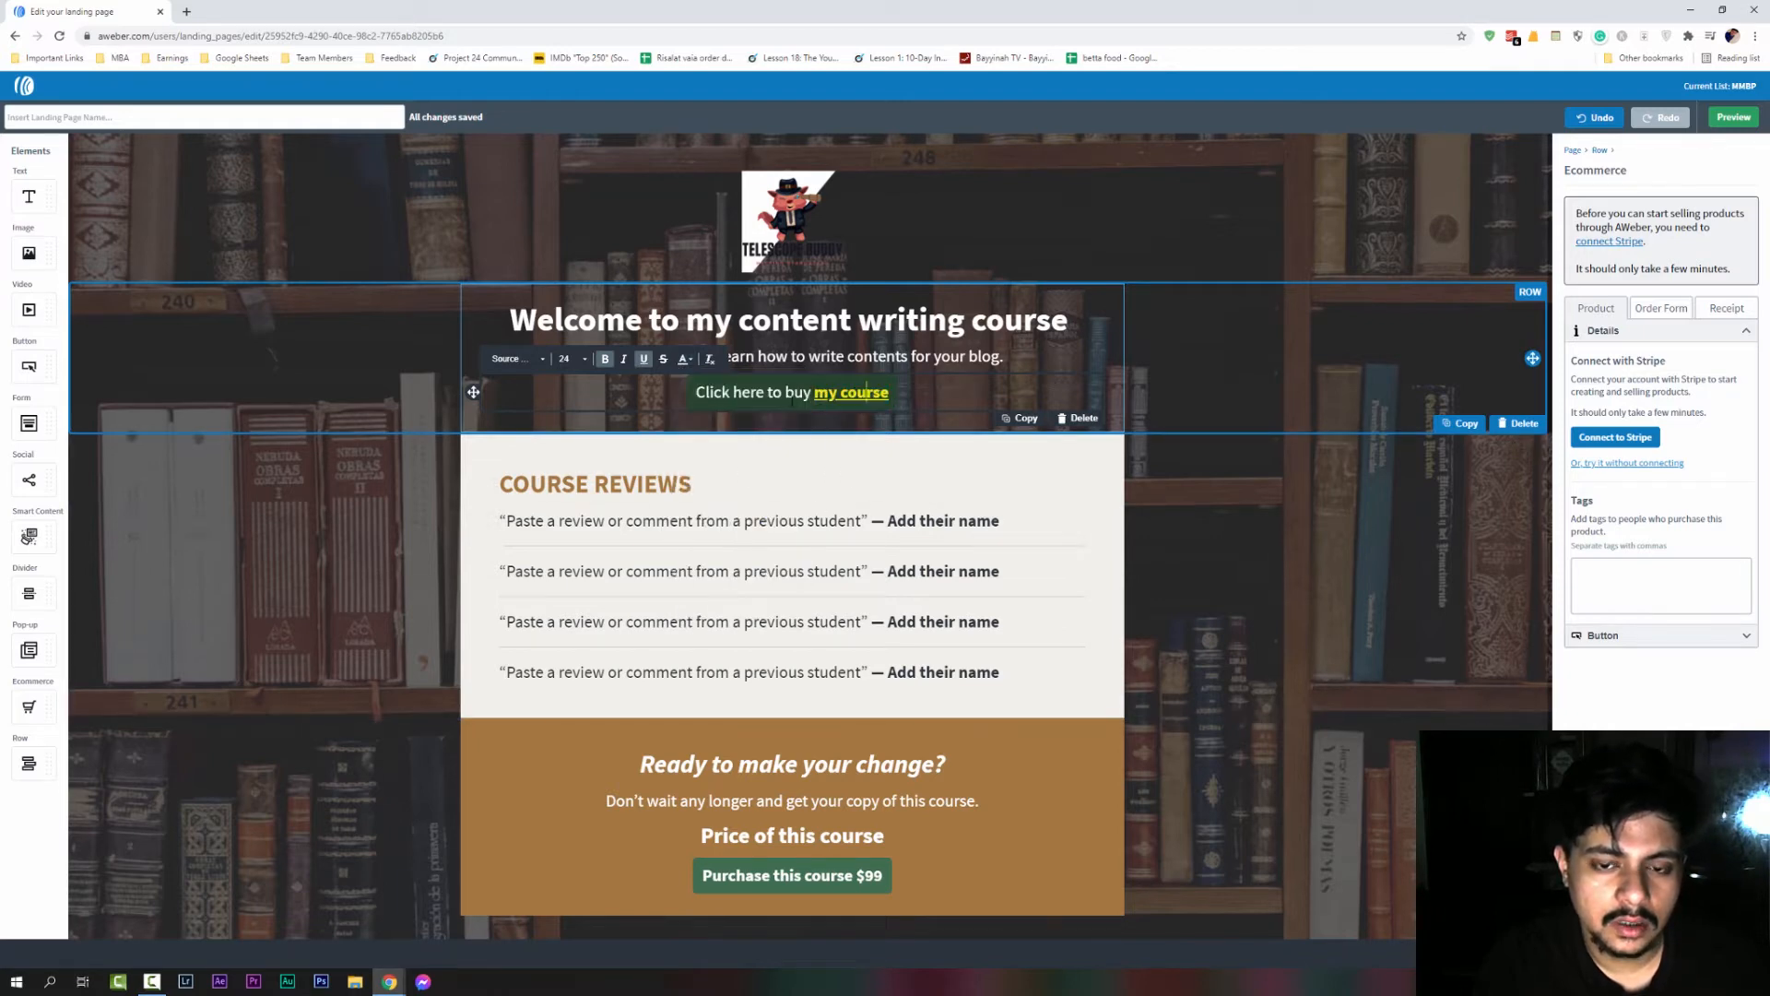
{"action": "left_click", "coordinate": [772, 546]}
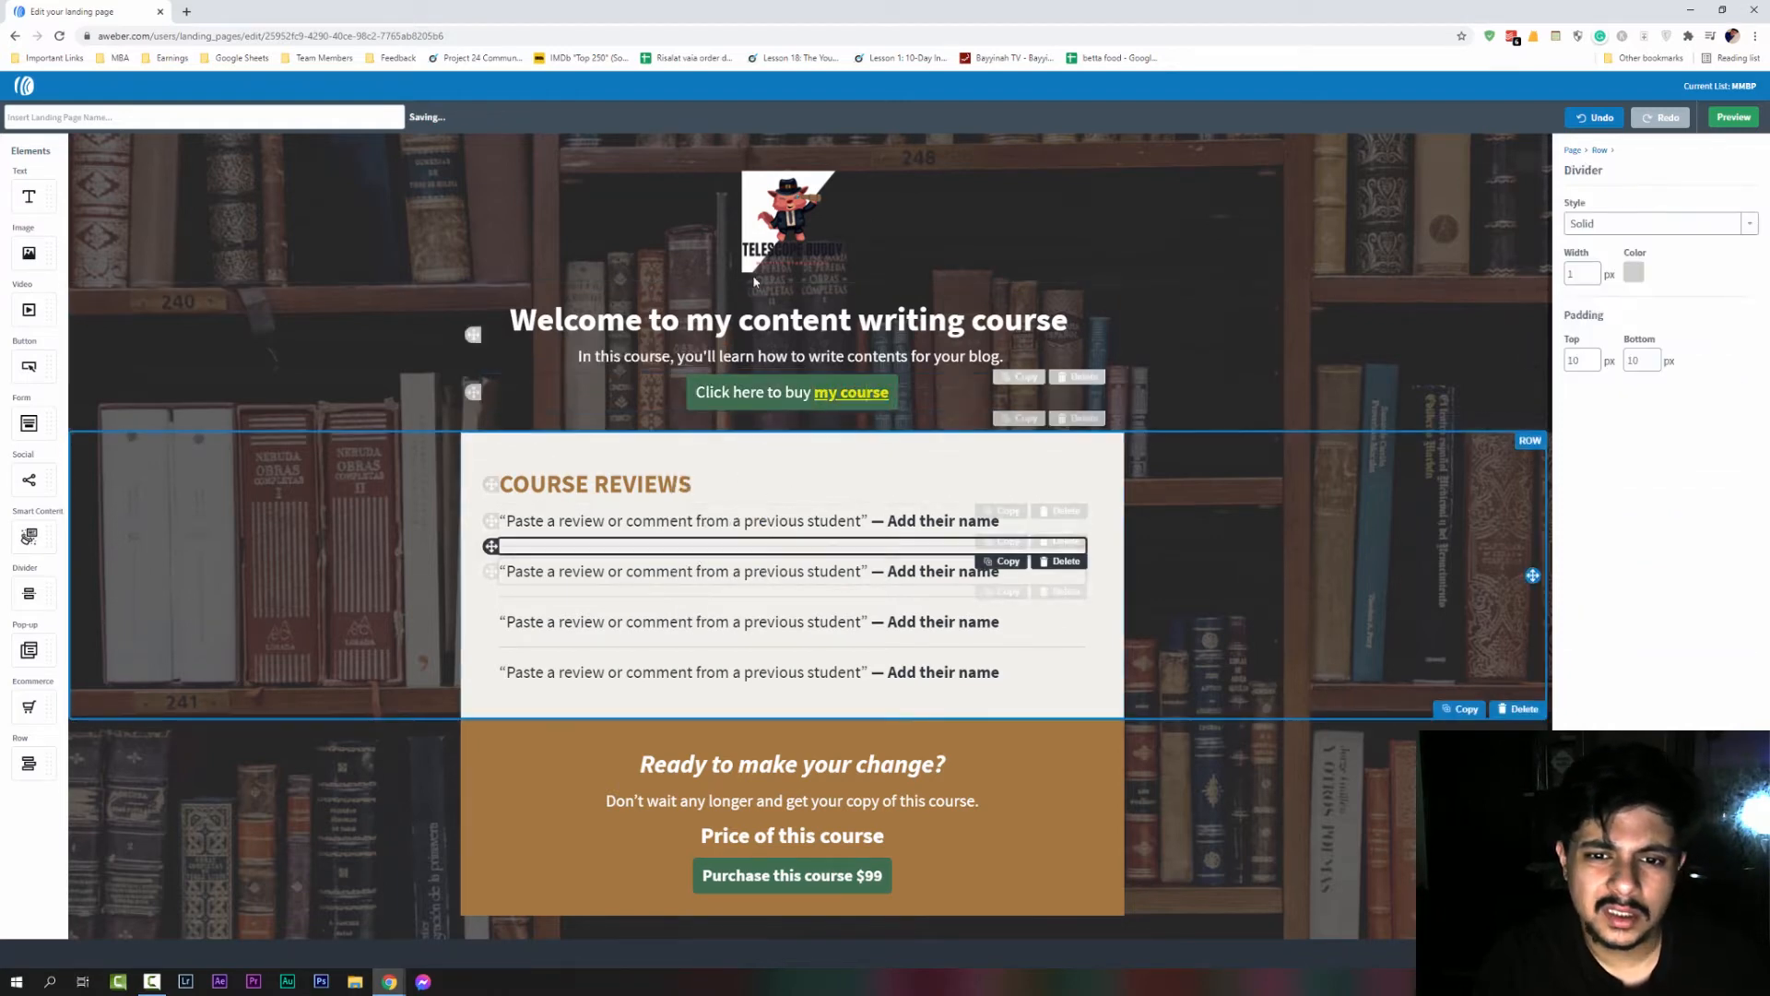
Add an image element below the last review in the Course Reviews section
{"action": "scroll", "coordinate": [578, 368], "scroll_direction": "down", "scroll_amount": 1}
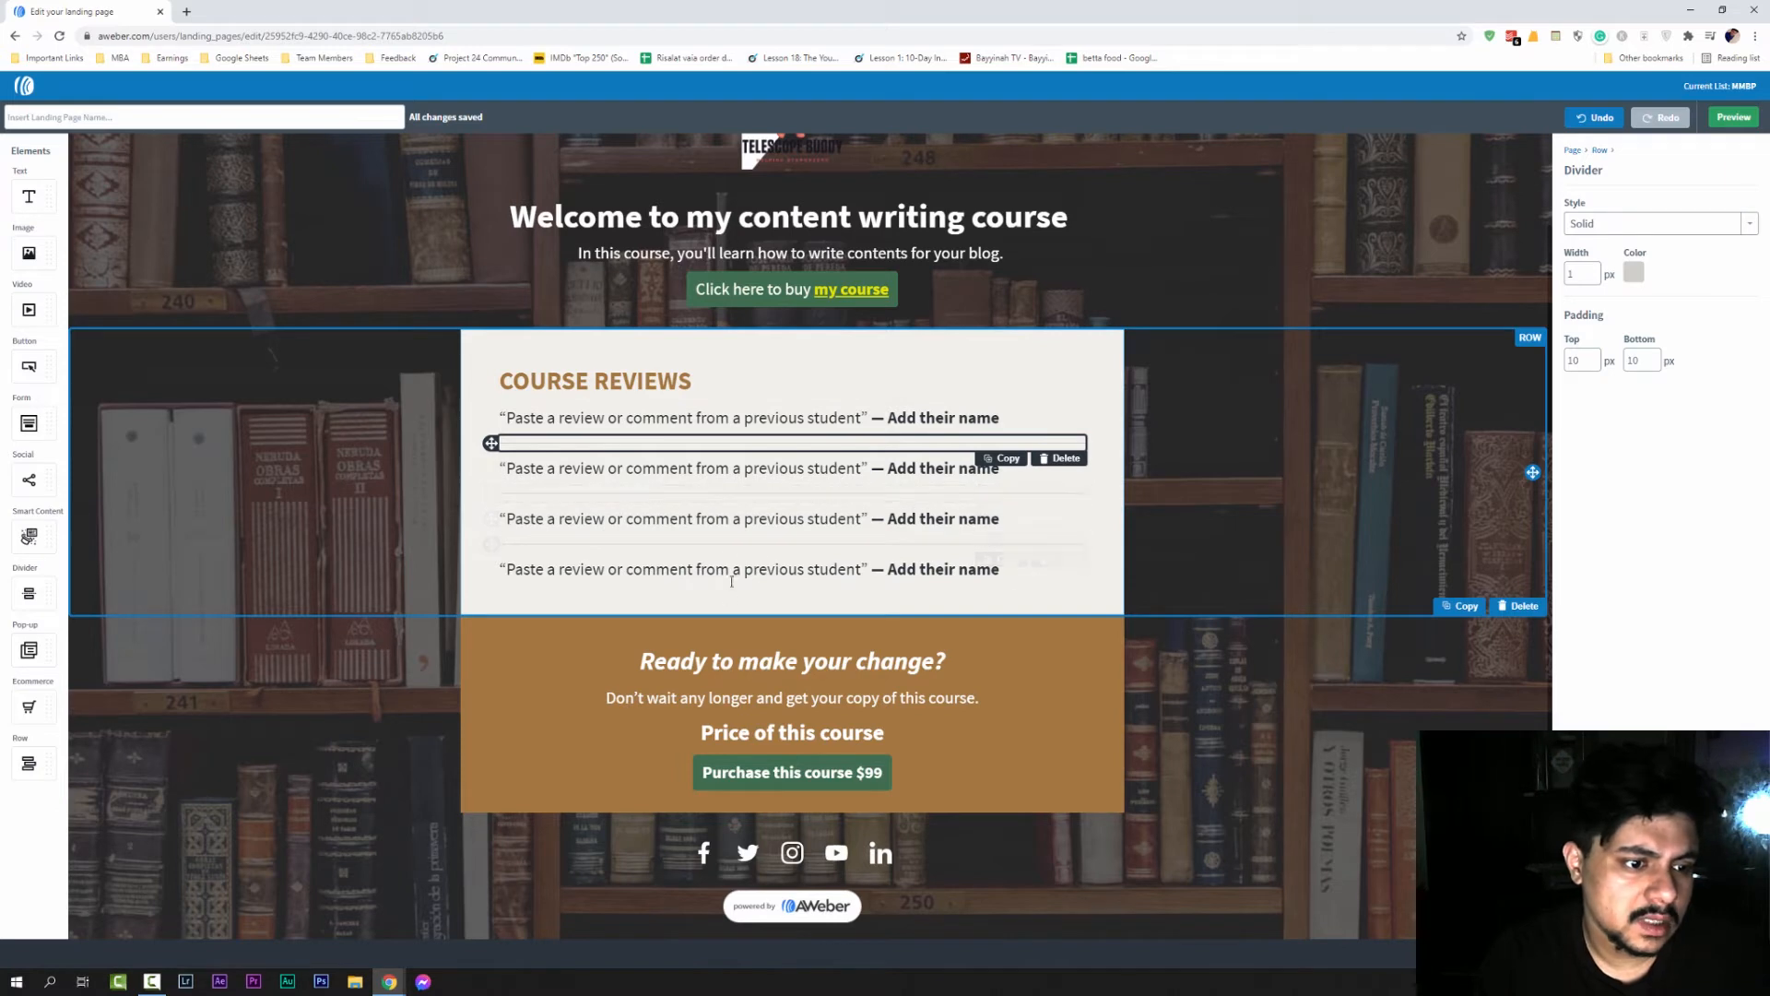
{"action": "scroll", "coordinate": [698, 590], "scroll_direction": "up", "scroll_amount": 1}
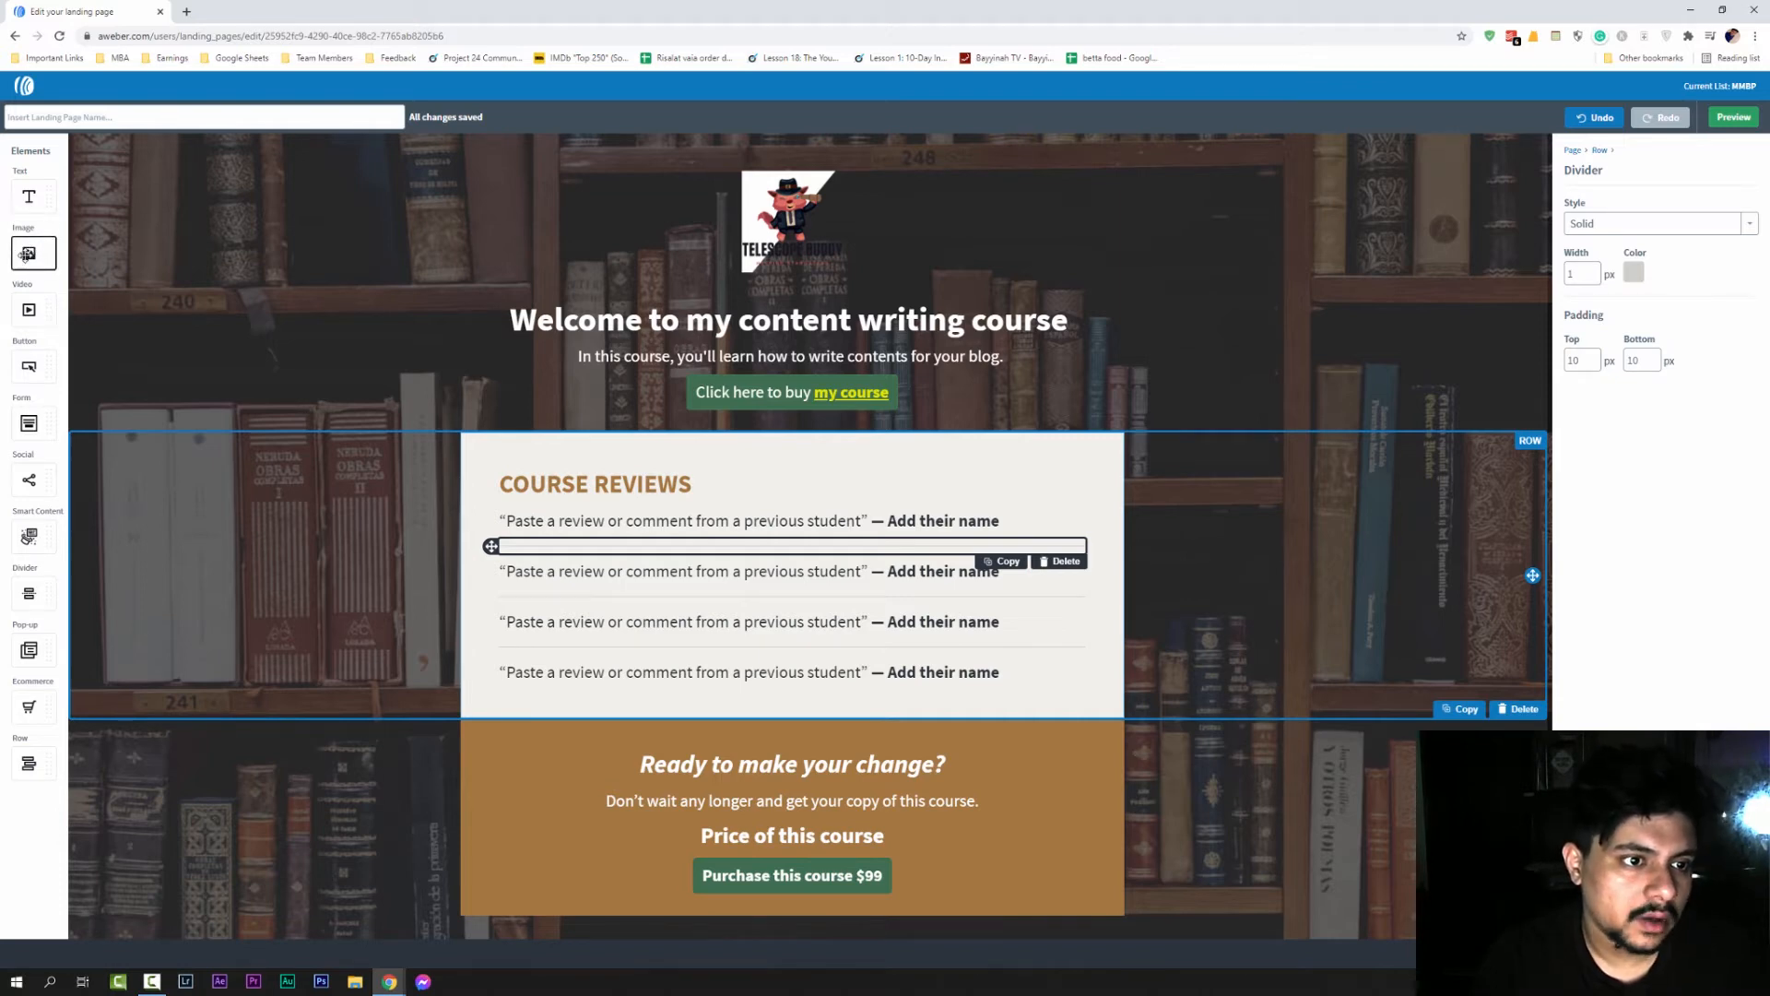
{"action": "left_click_drag", "start_coordinate": [27, 254], "coordinate": [782, 691]}
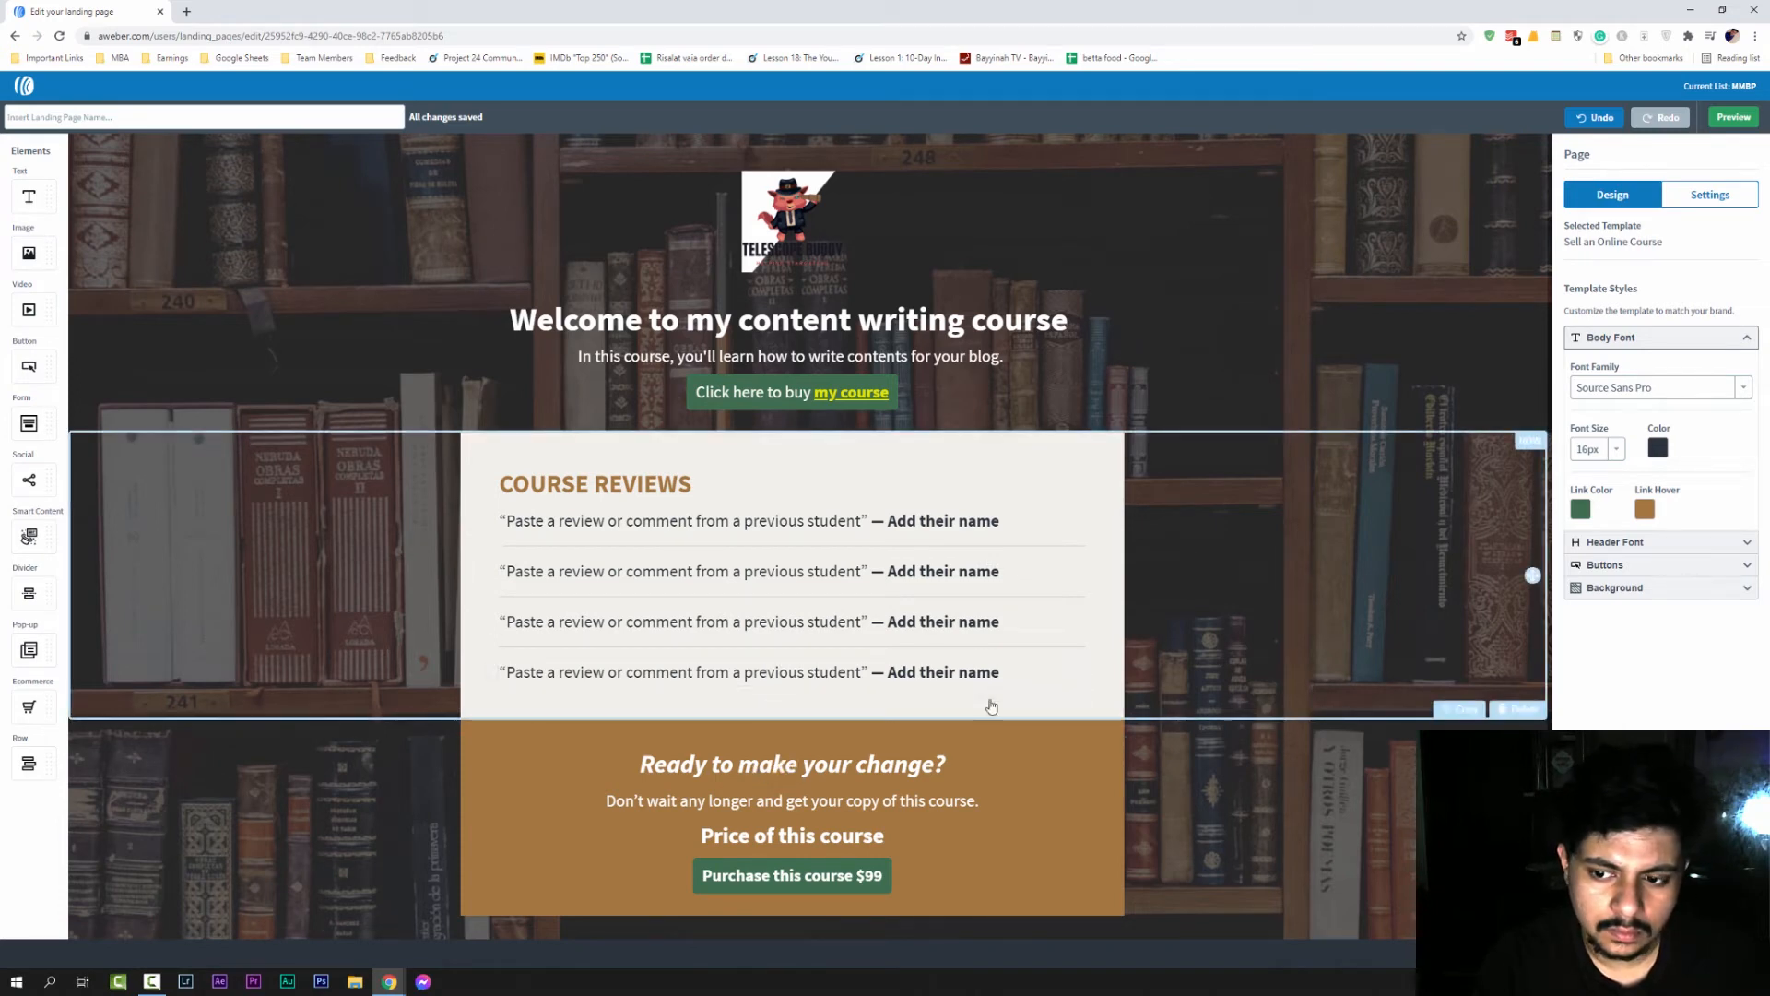
{"action": "scroll", "coordinate": [992, 706], "scroll_direction": "down", "scroll_amount": 1}
{"action": "left_click_drag", "start_coordinate": [29, 253], "coordinate": [781, 583]}
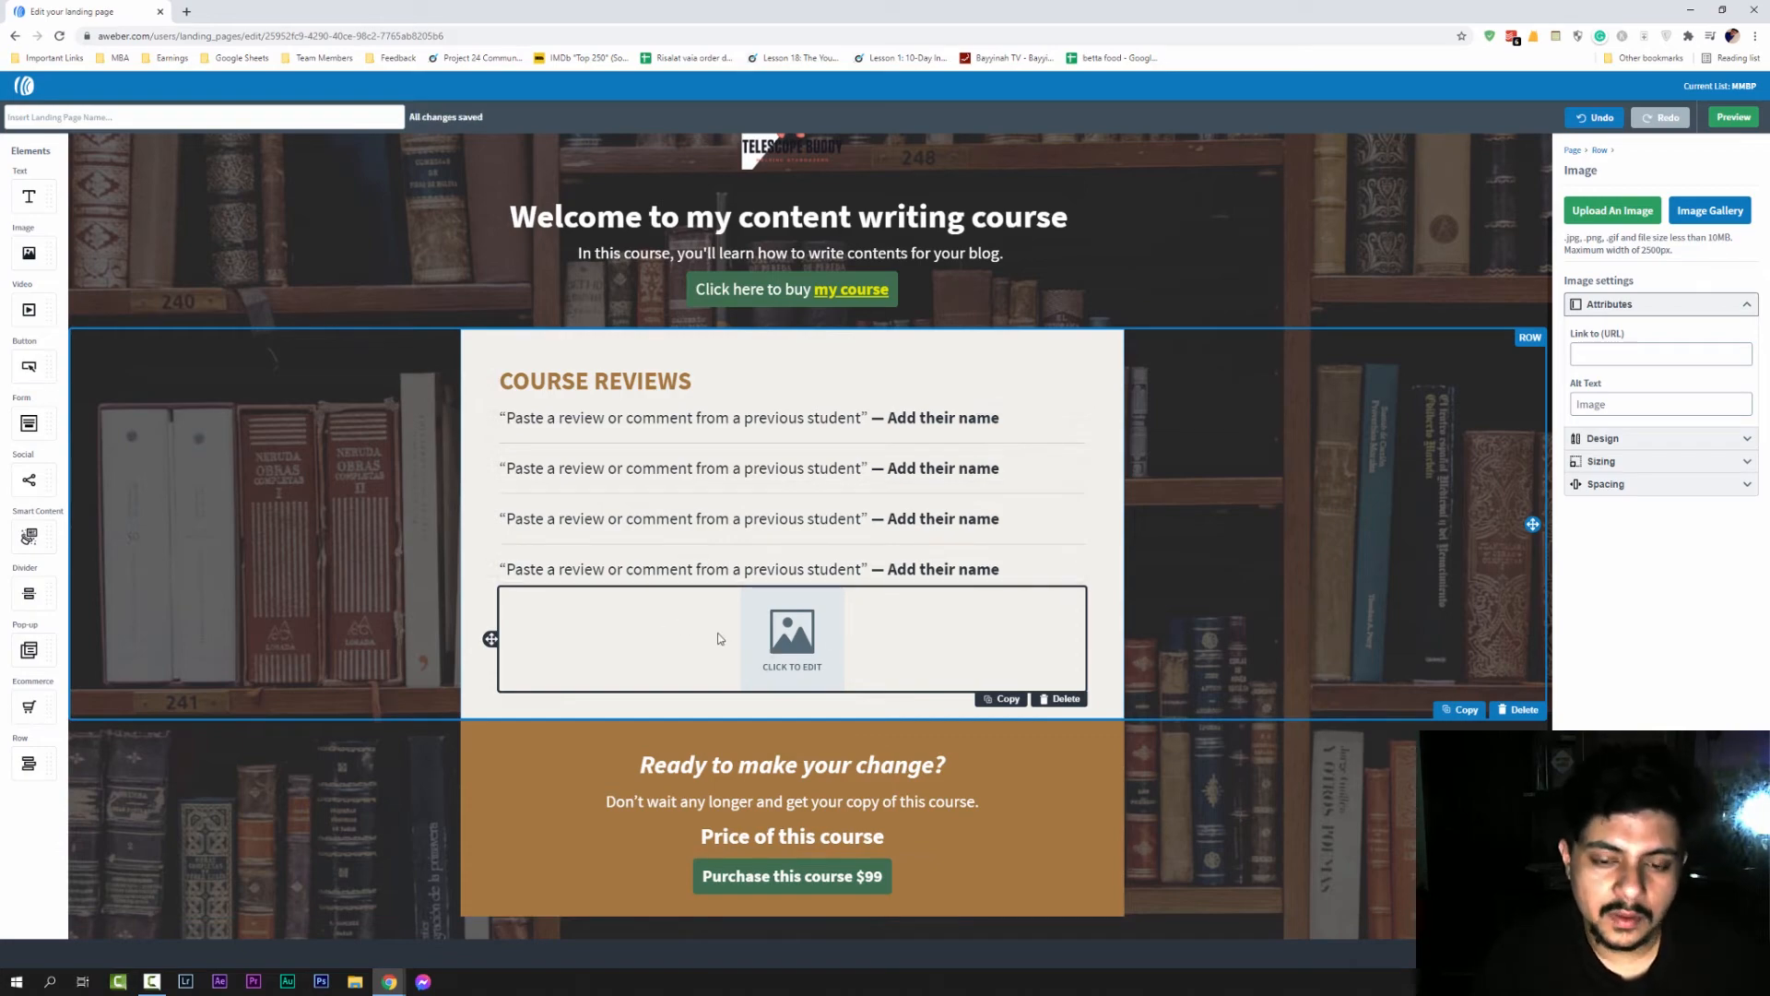
Fill the new image element with the blue tax form and calculator illustration from the gallery's stock images
{"action": "left_click", "coordinate": [1611, 210]}
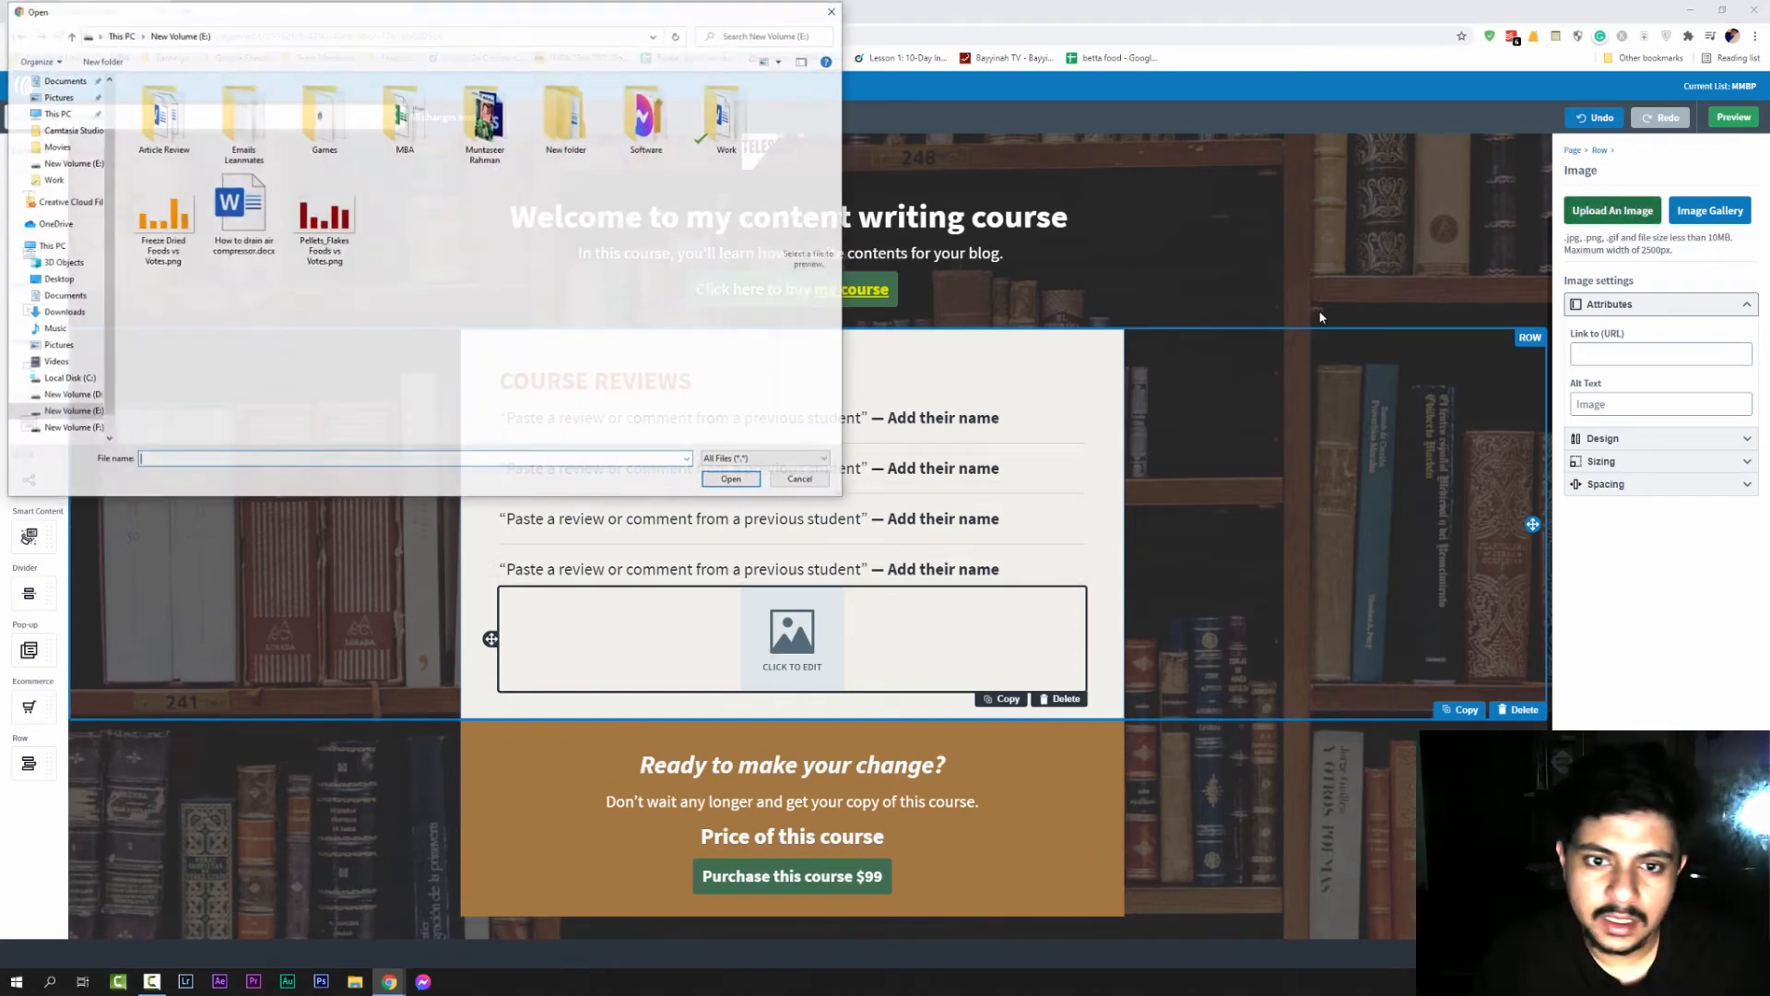
{"action": "left_click", "coordinate": [820, 479]}
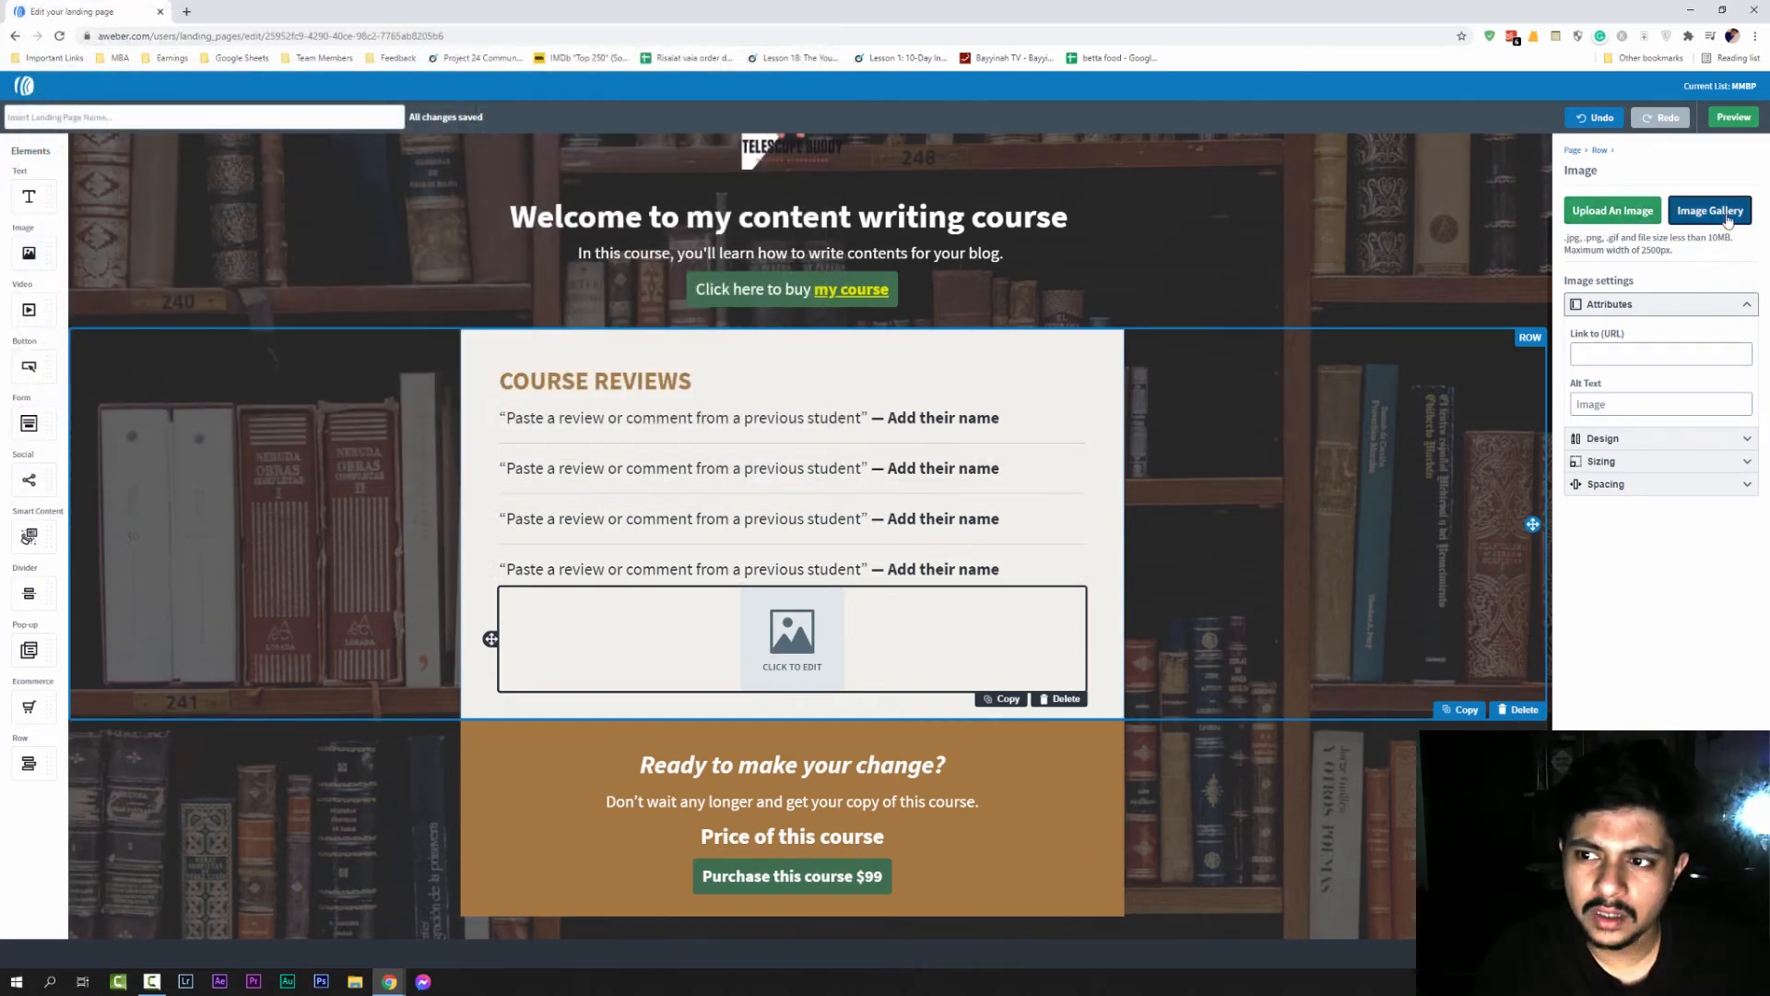
{"action": "left_click", "coordinate": [1710, 210]}
{"action": "left_click", "coordinate": [620, 147]}
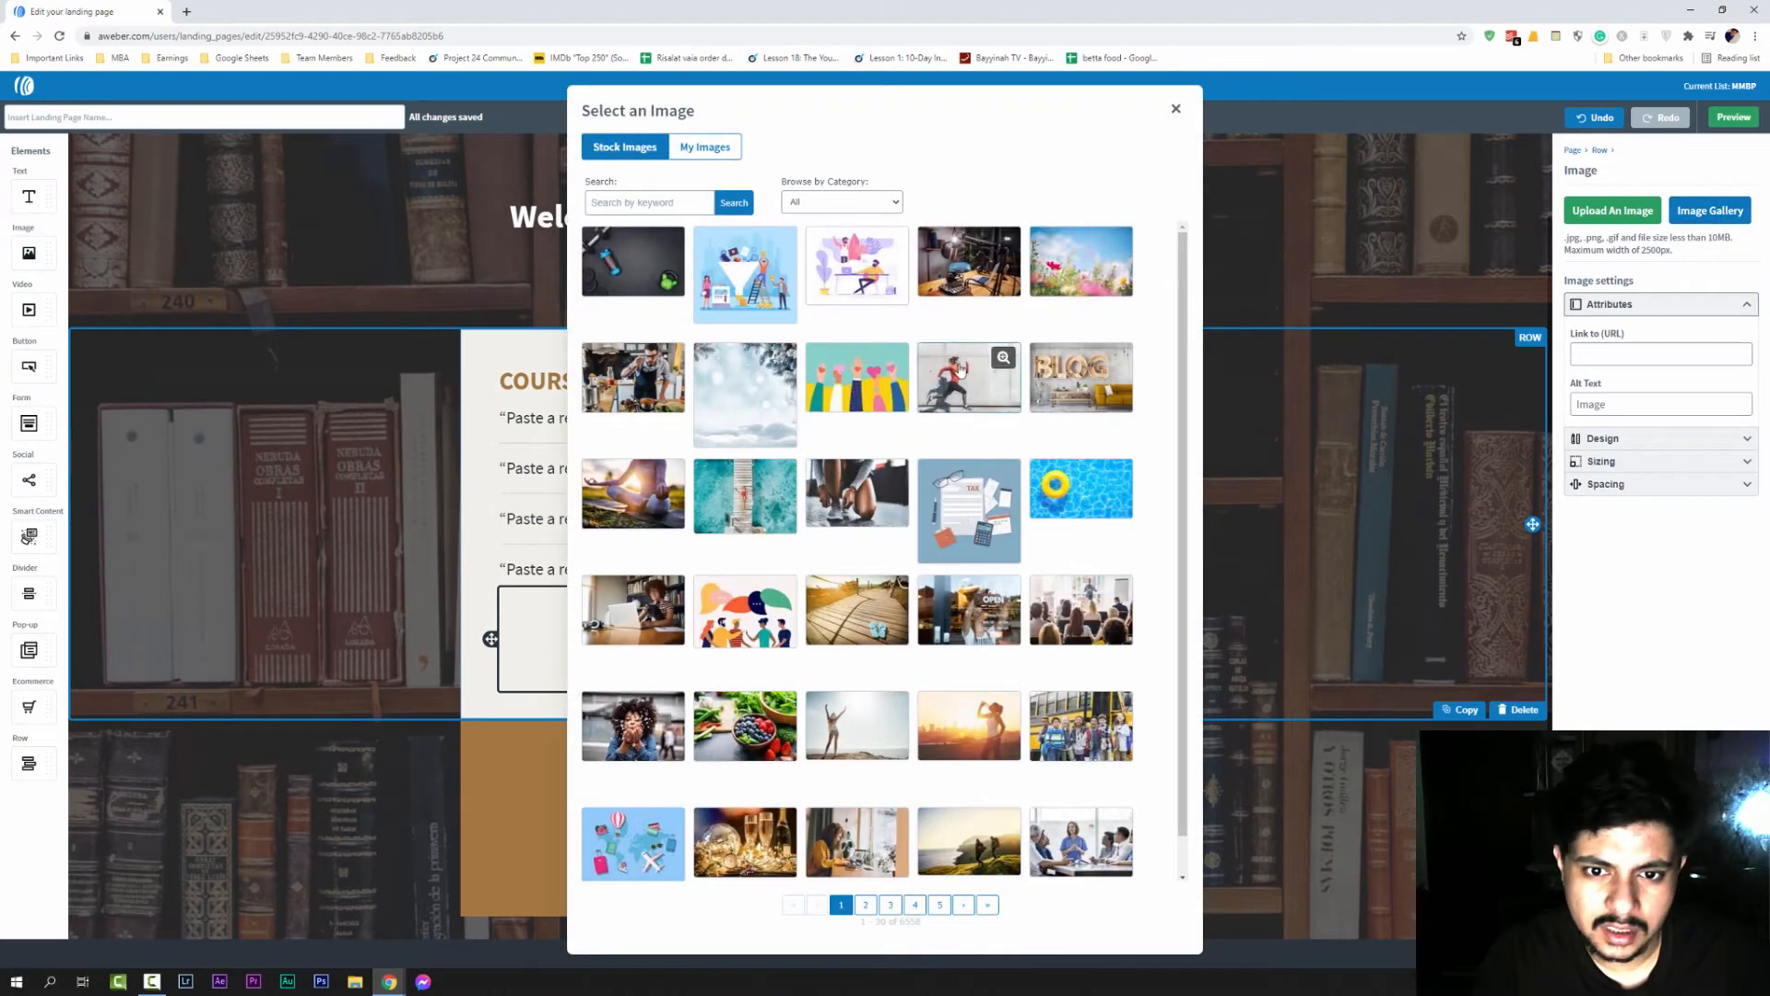
{"action": "left_click", "coordinate": [968, 516]}
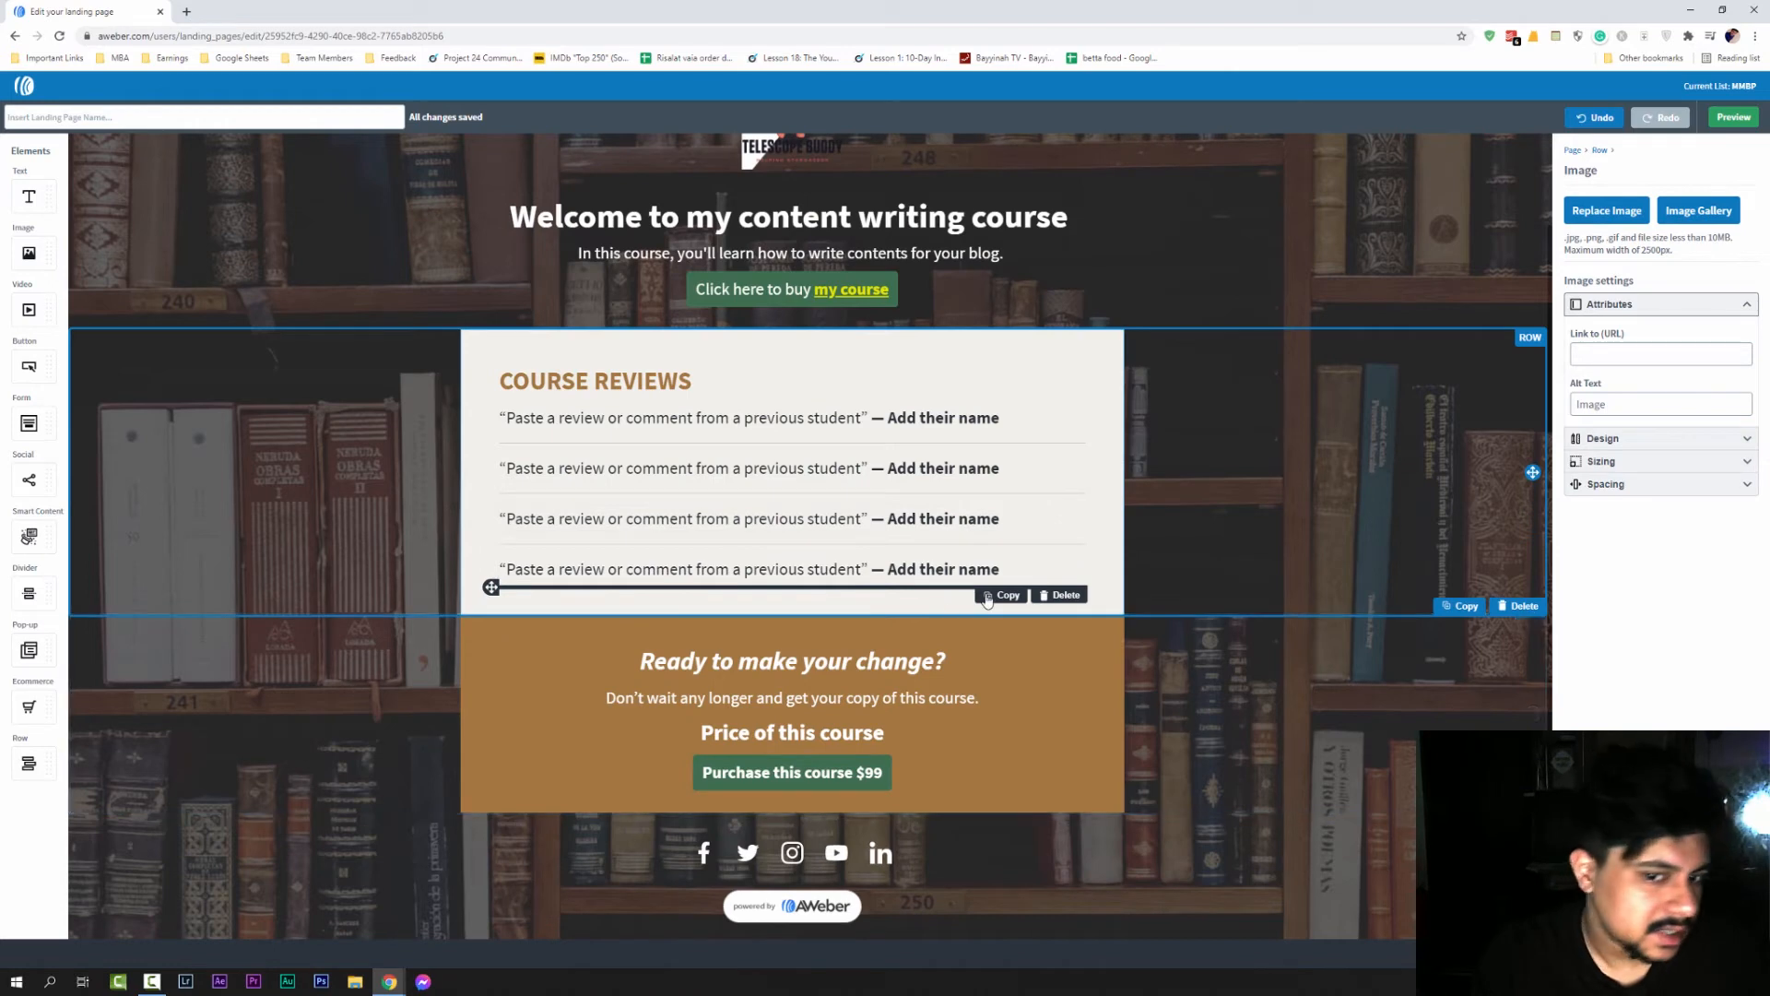
{"action": "scroll", "coordinate": [923, 592], "scroll_direction": "down", "scroll_amount": 2}
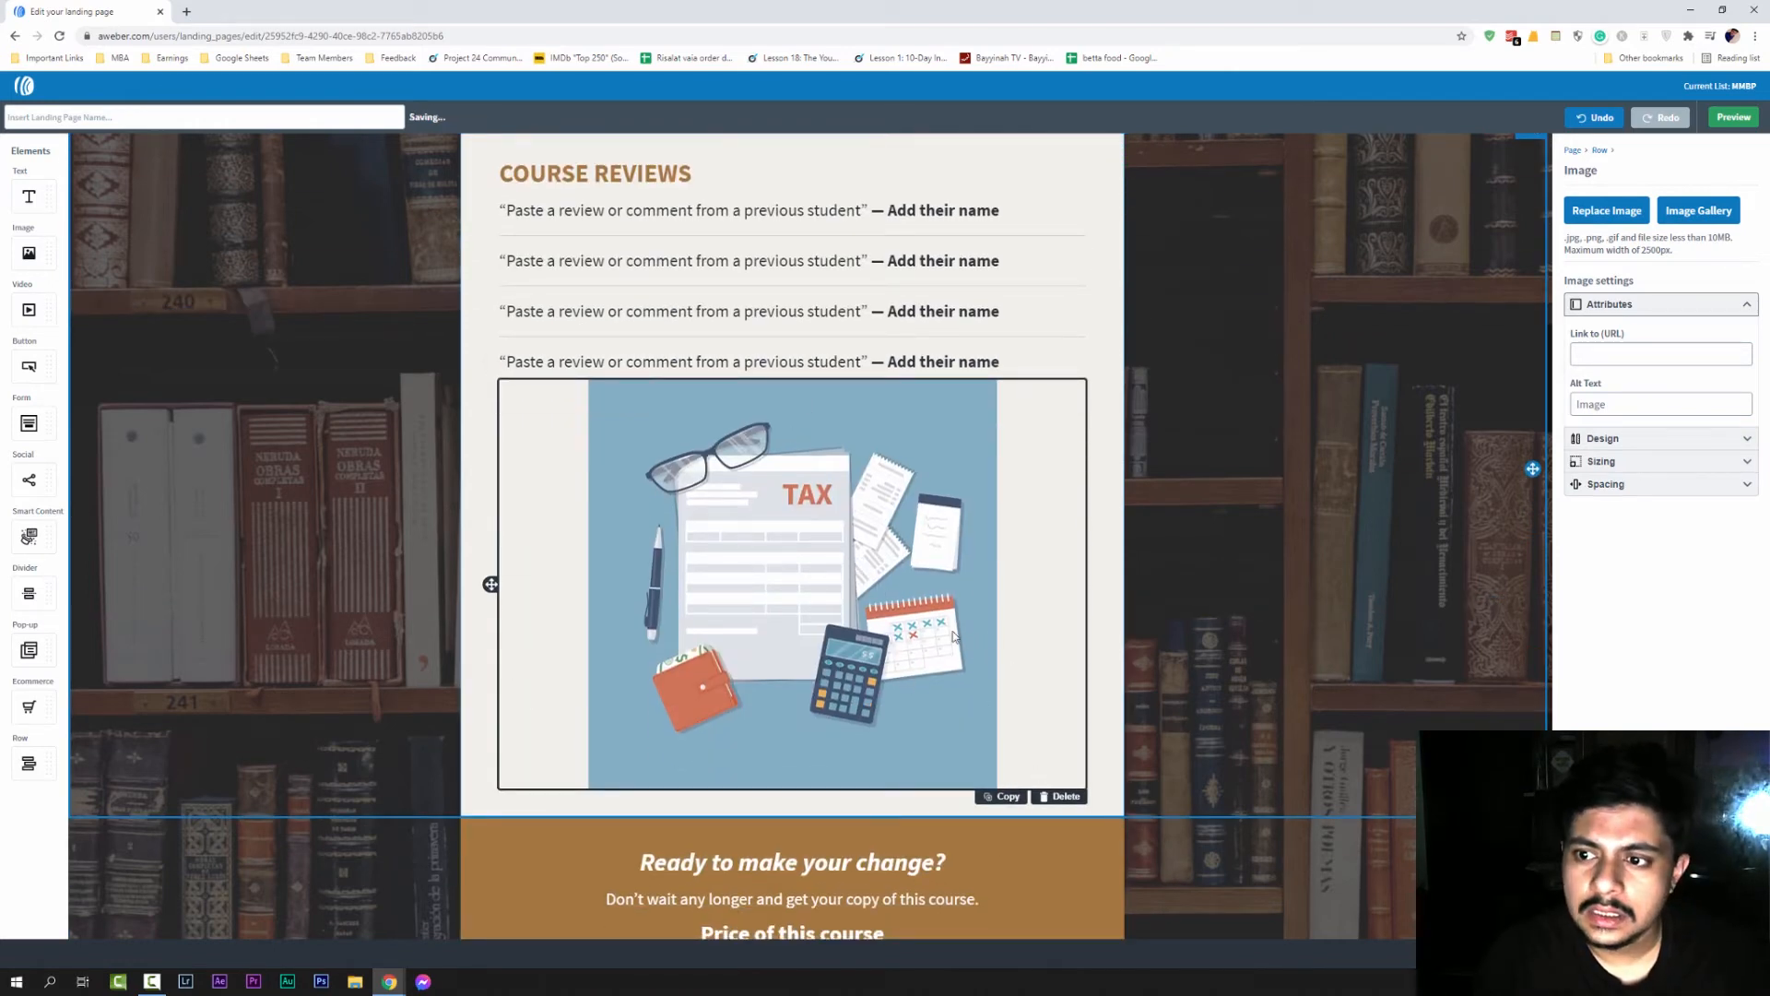
Try the thumbnail display size on the tax illustration, and return it to the original size
{"action": "left_click", "coordinate": [1723, 461]}
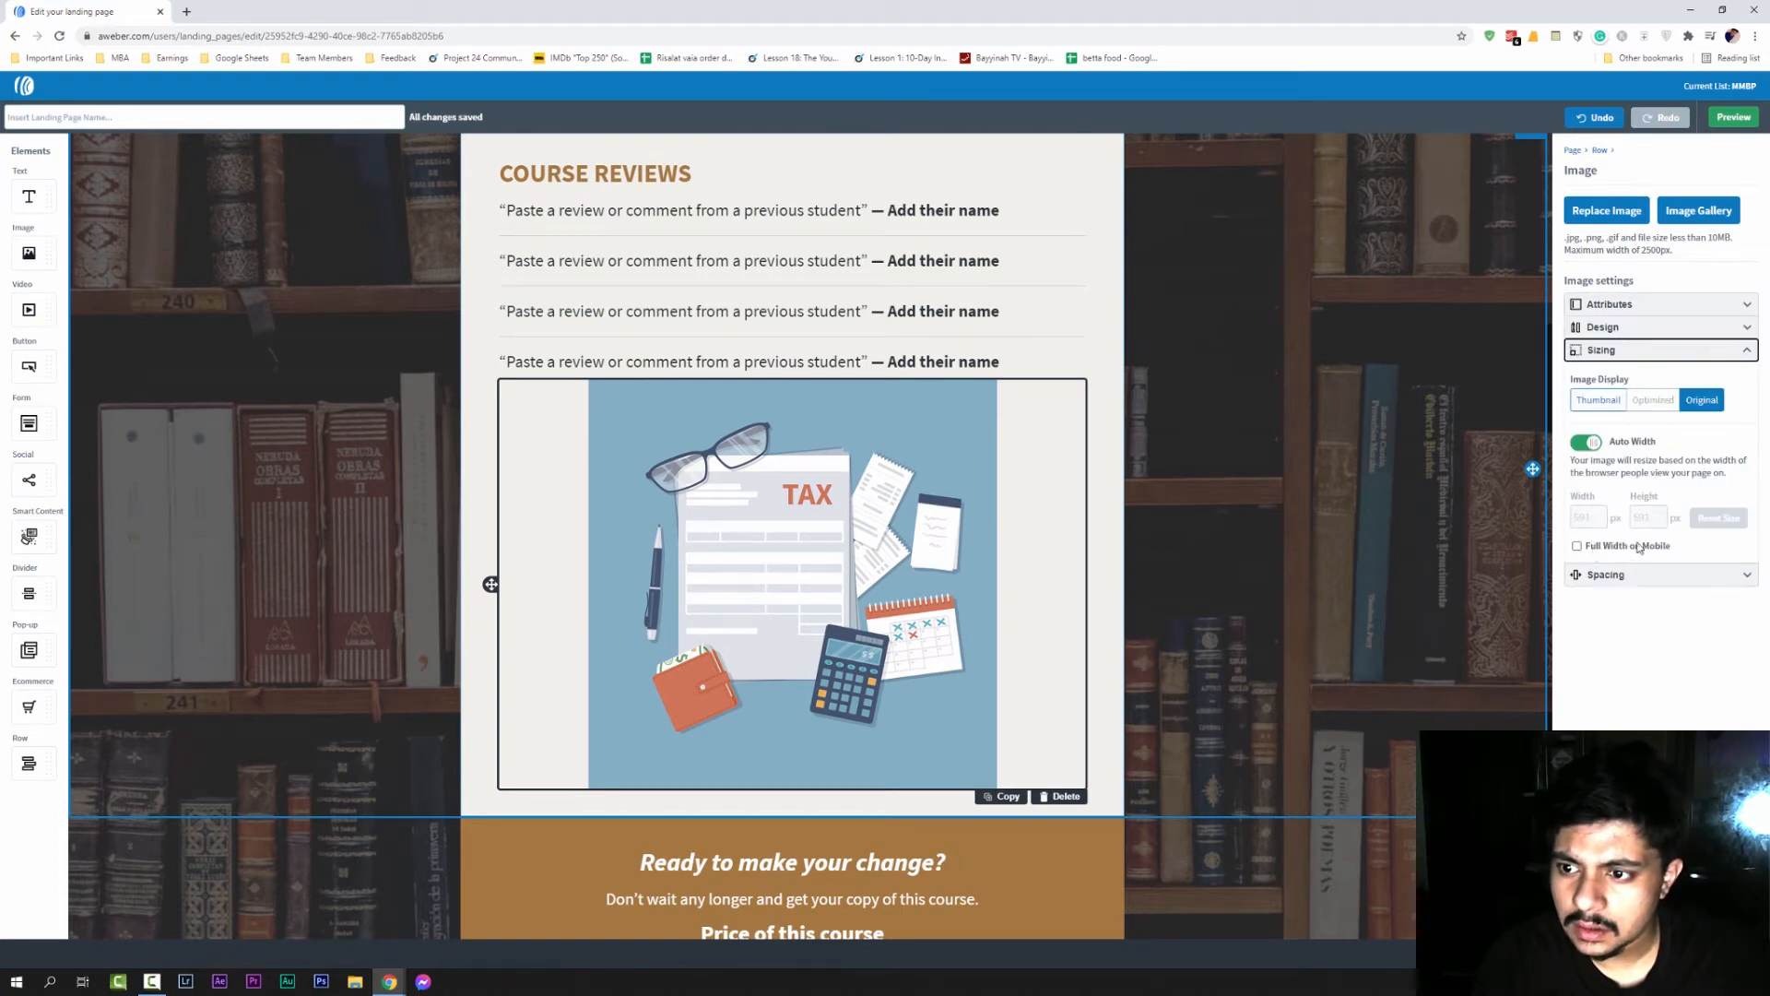
{"action": "left_click", "coordinate": [1601, 402]}
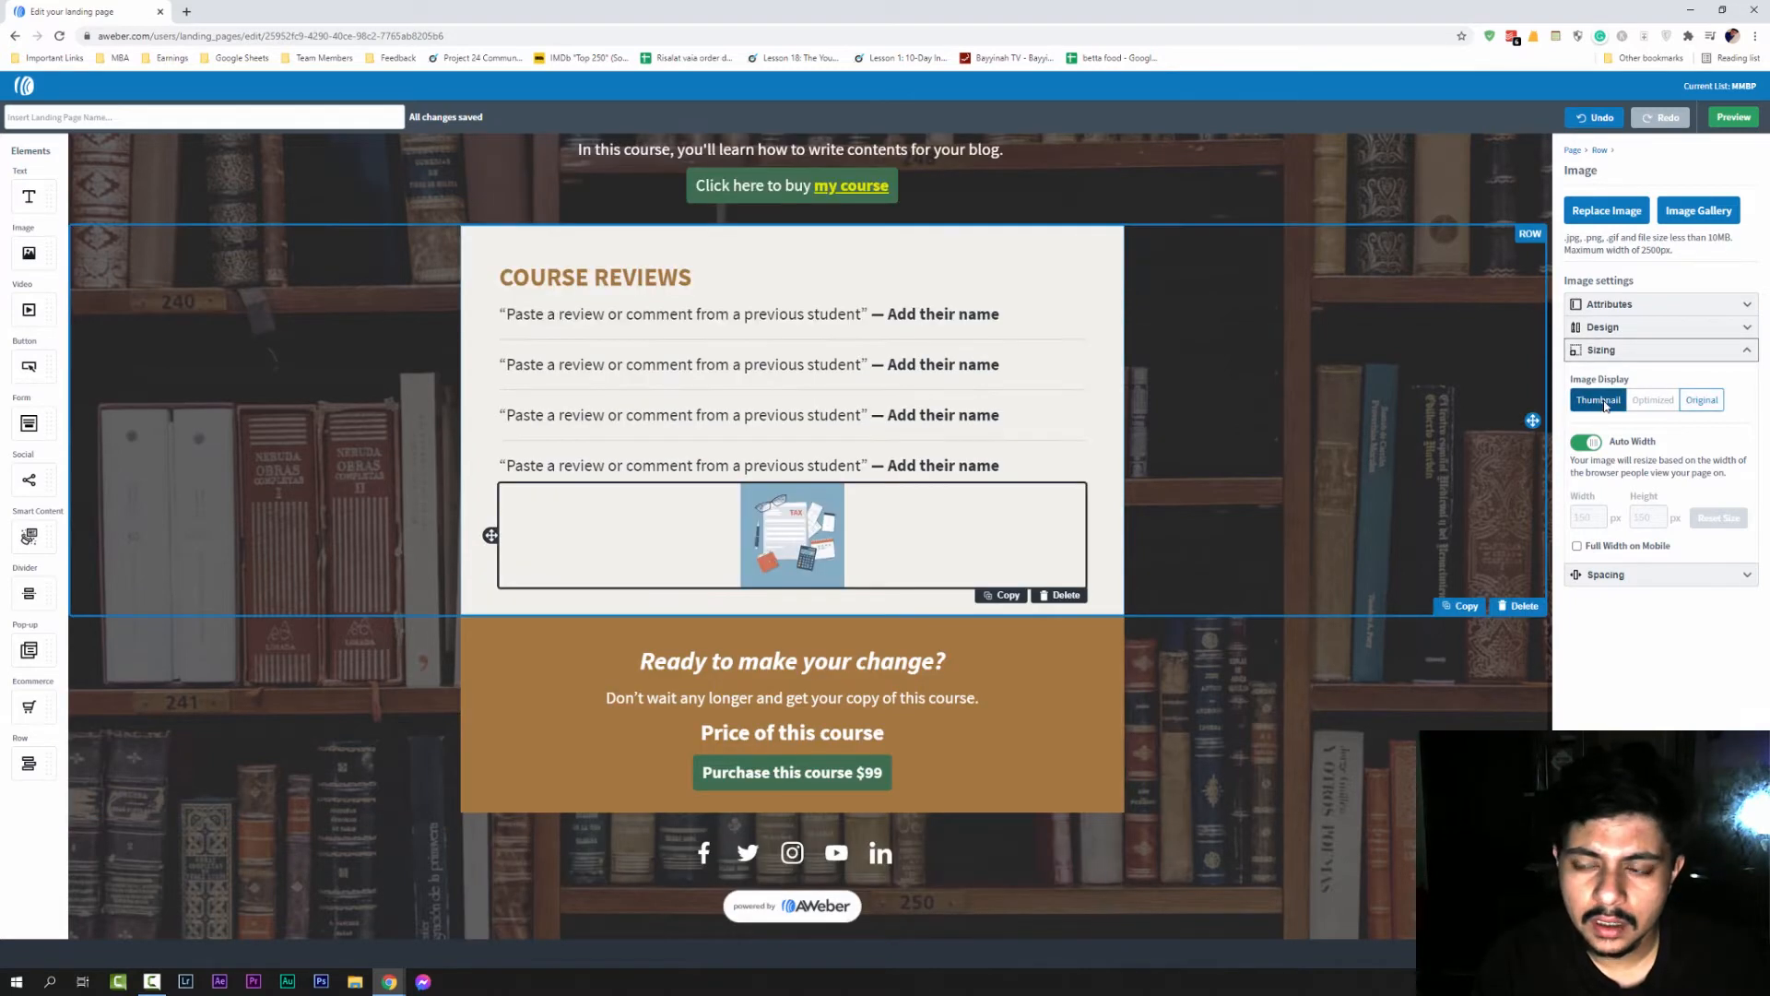
{"action": "left_click", "coordinate": [1704, 402]}
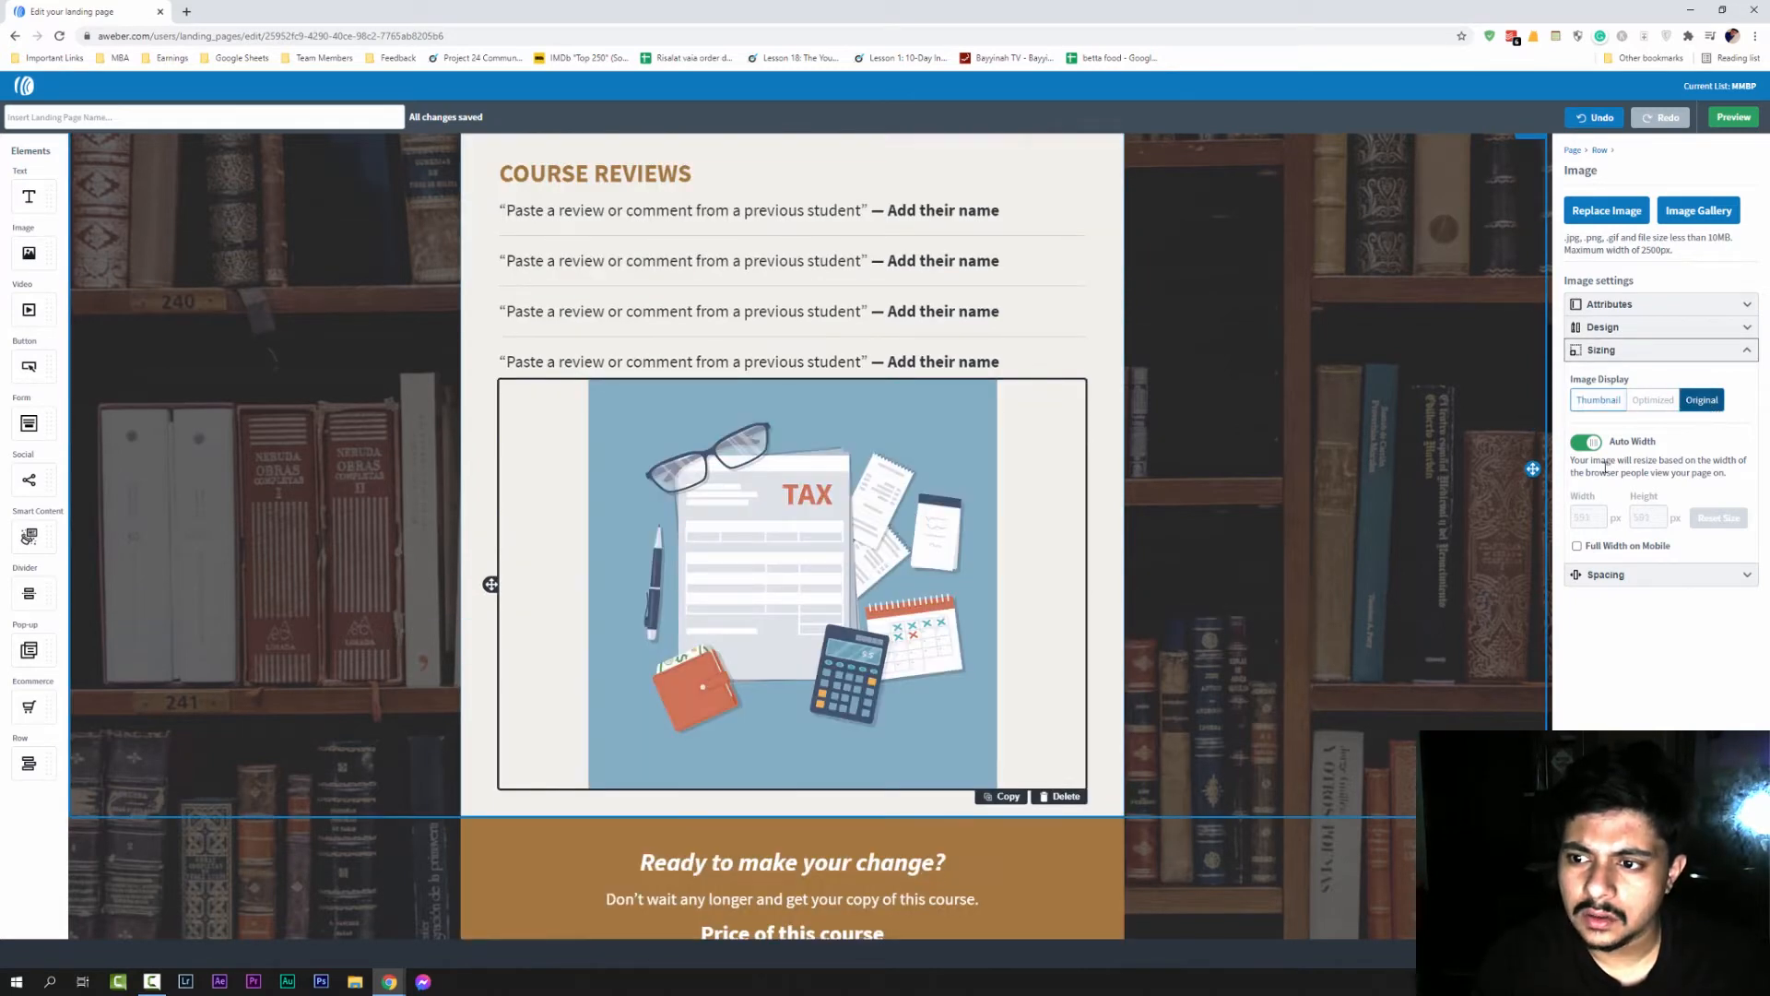
Try left alignment on the tax illustration, and return it to centre alignment
{"action": "left_click", "coordinate": [1623, 576]}
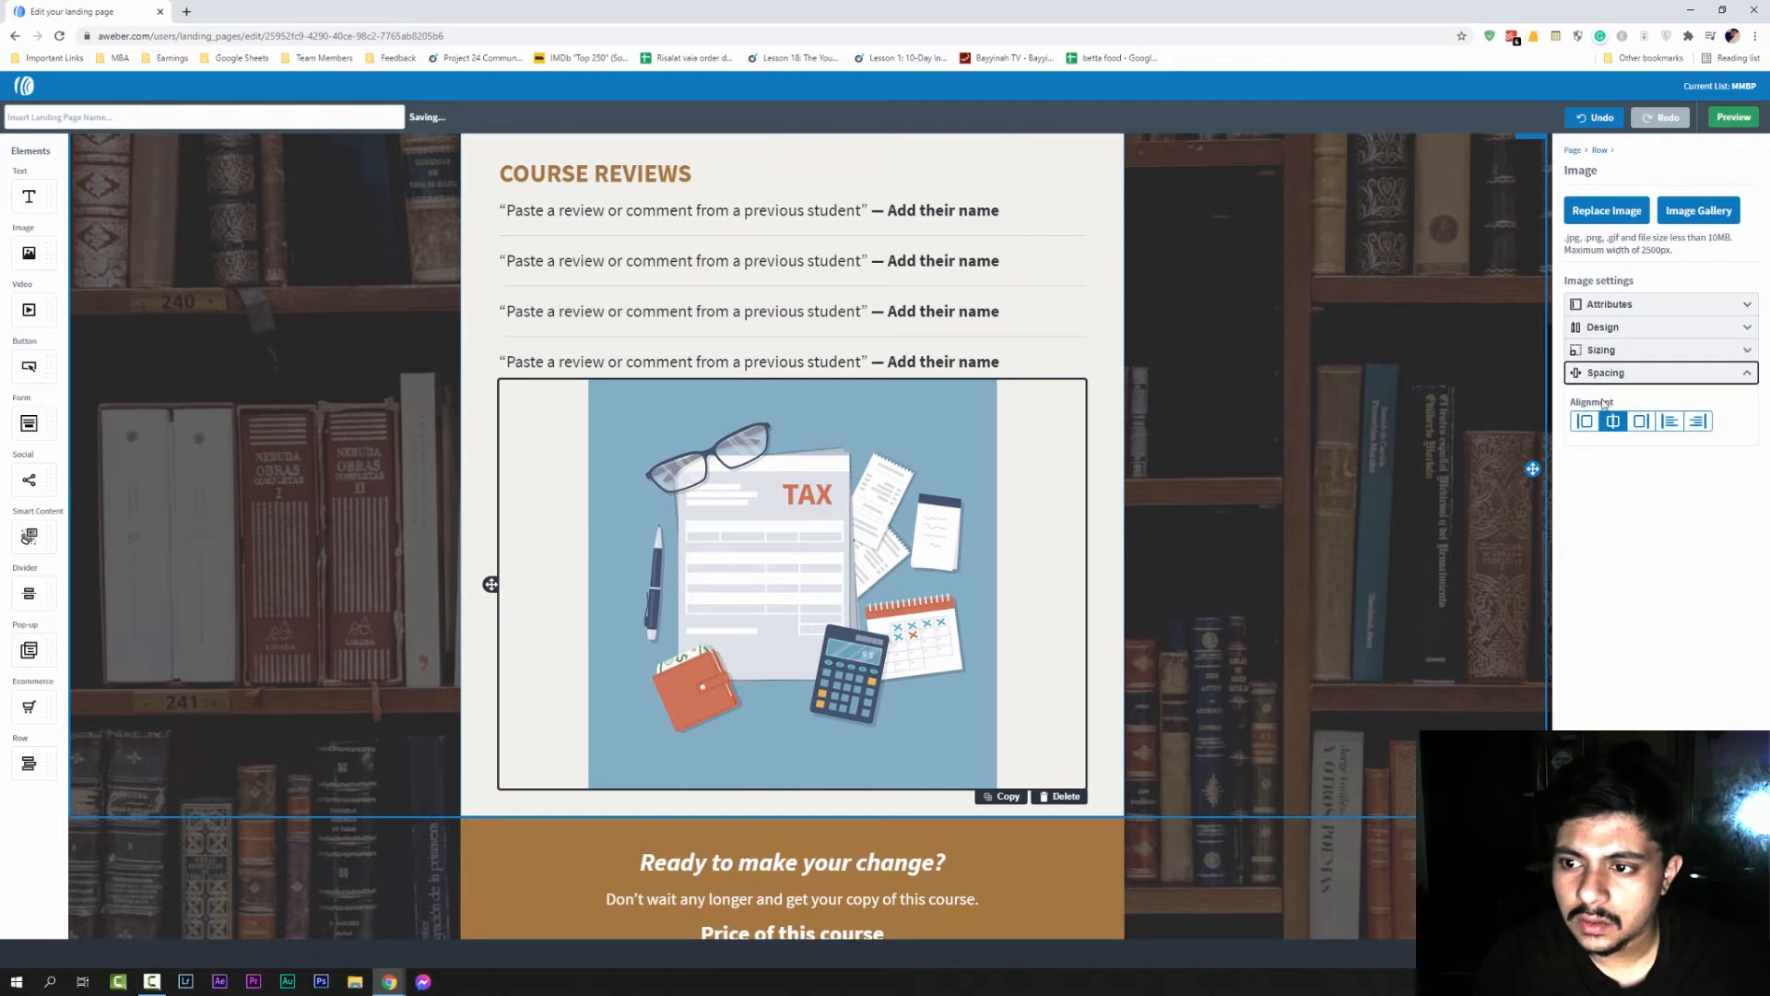
{"action": "left_click", "coordinate": [1585, 420]}
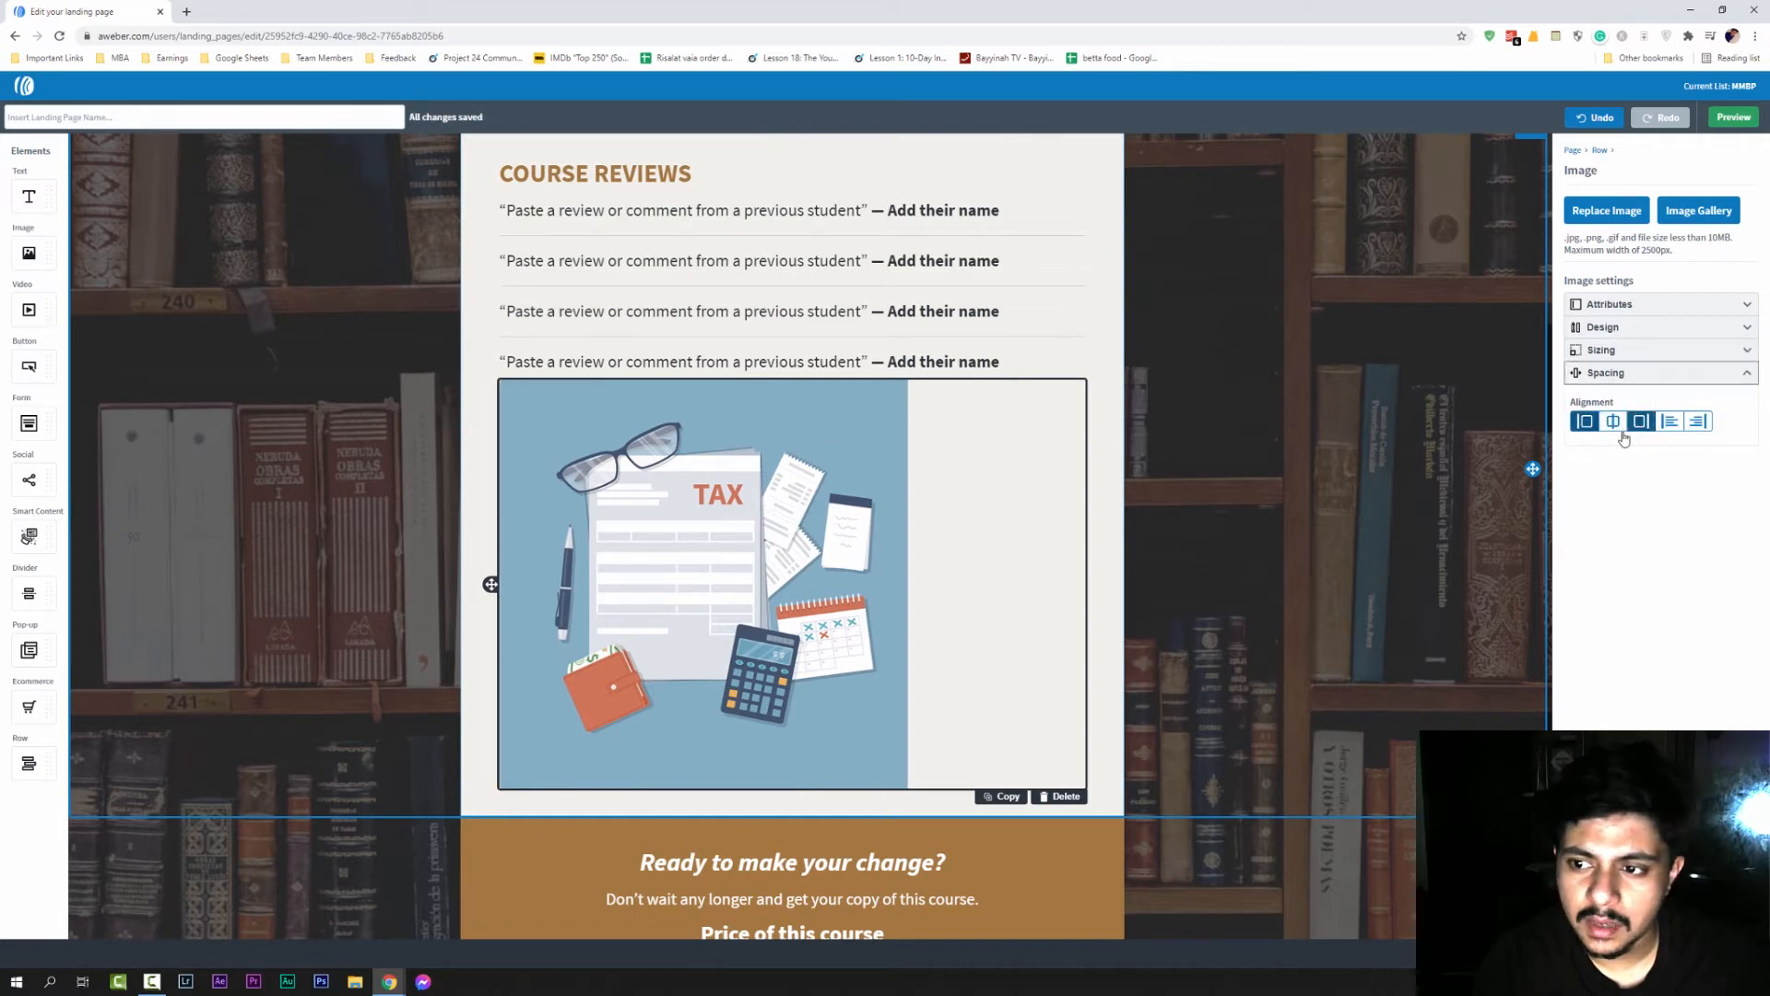
{"action": "left_click", "coordinate": [1614, 424]}
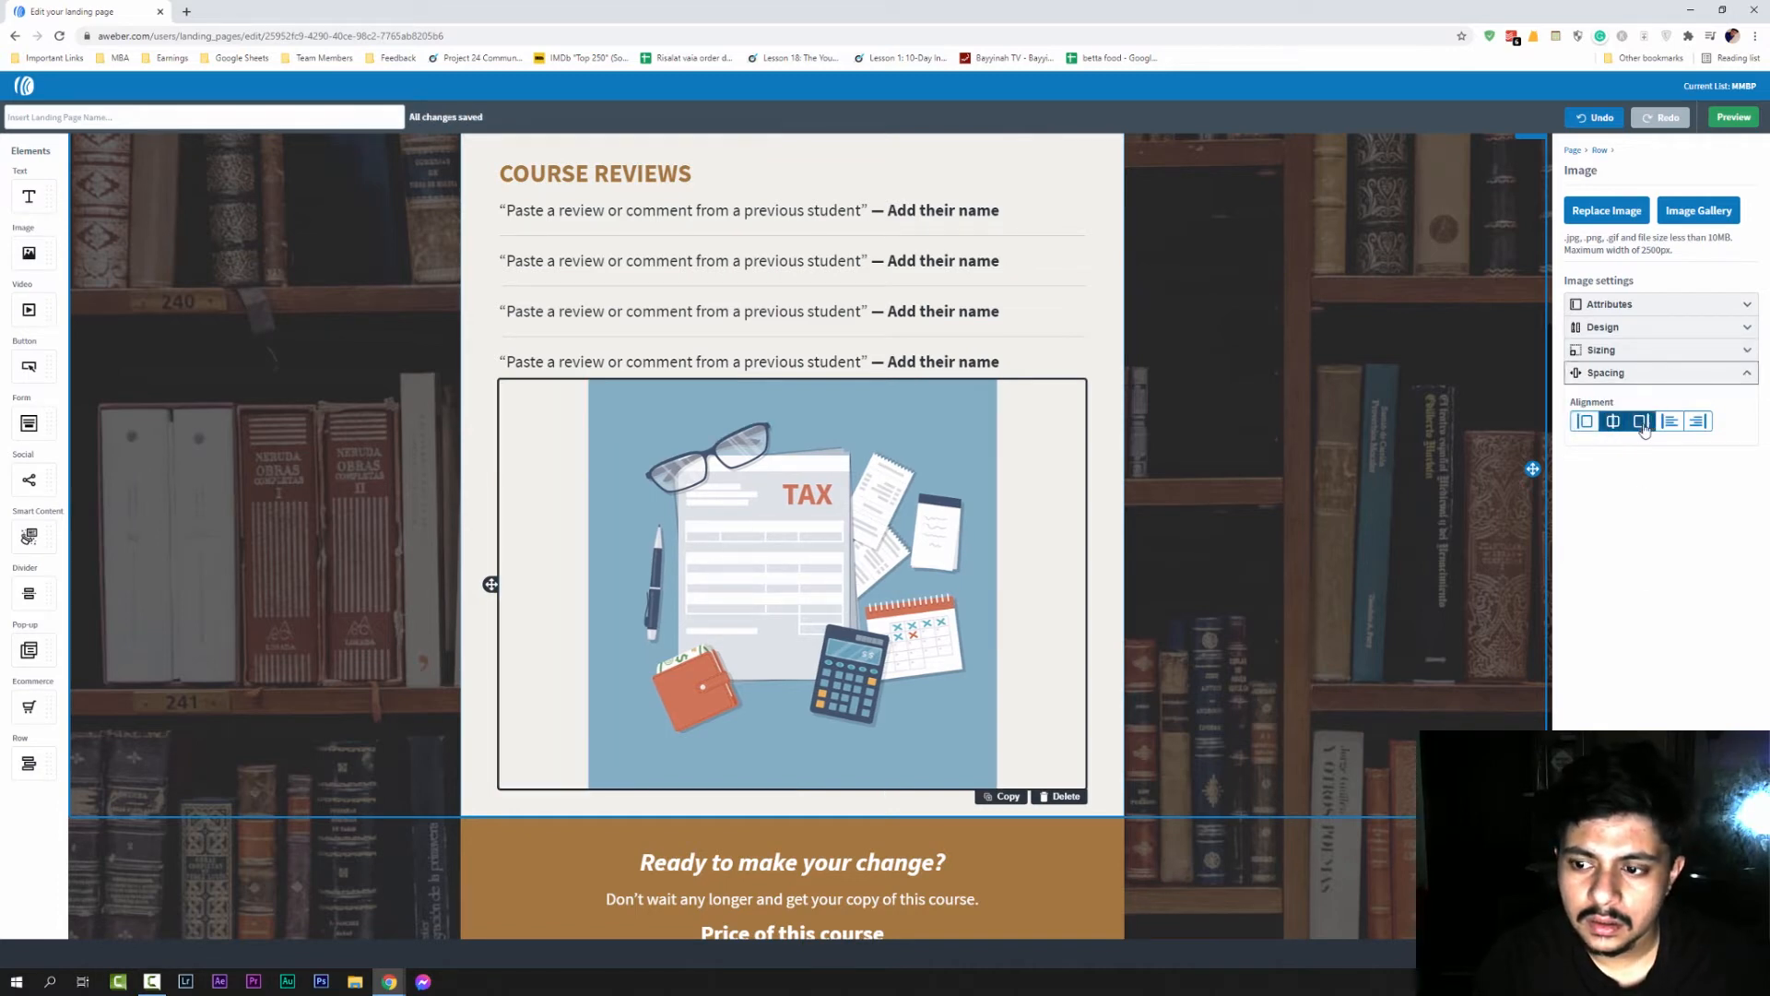
{"action": "left_click", "coordinate": [1660, 375]}
{"action": "left_click", "coordinate": [1699, 308]}
{"action": "left_click", "coordinate": [1630, 358]}
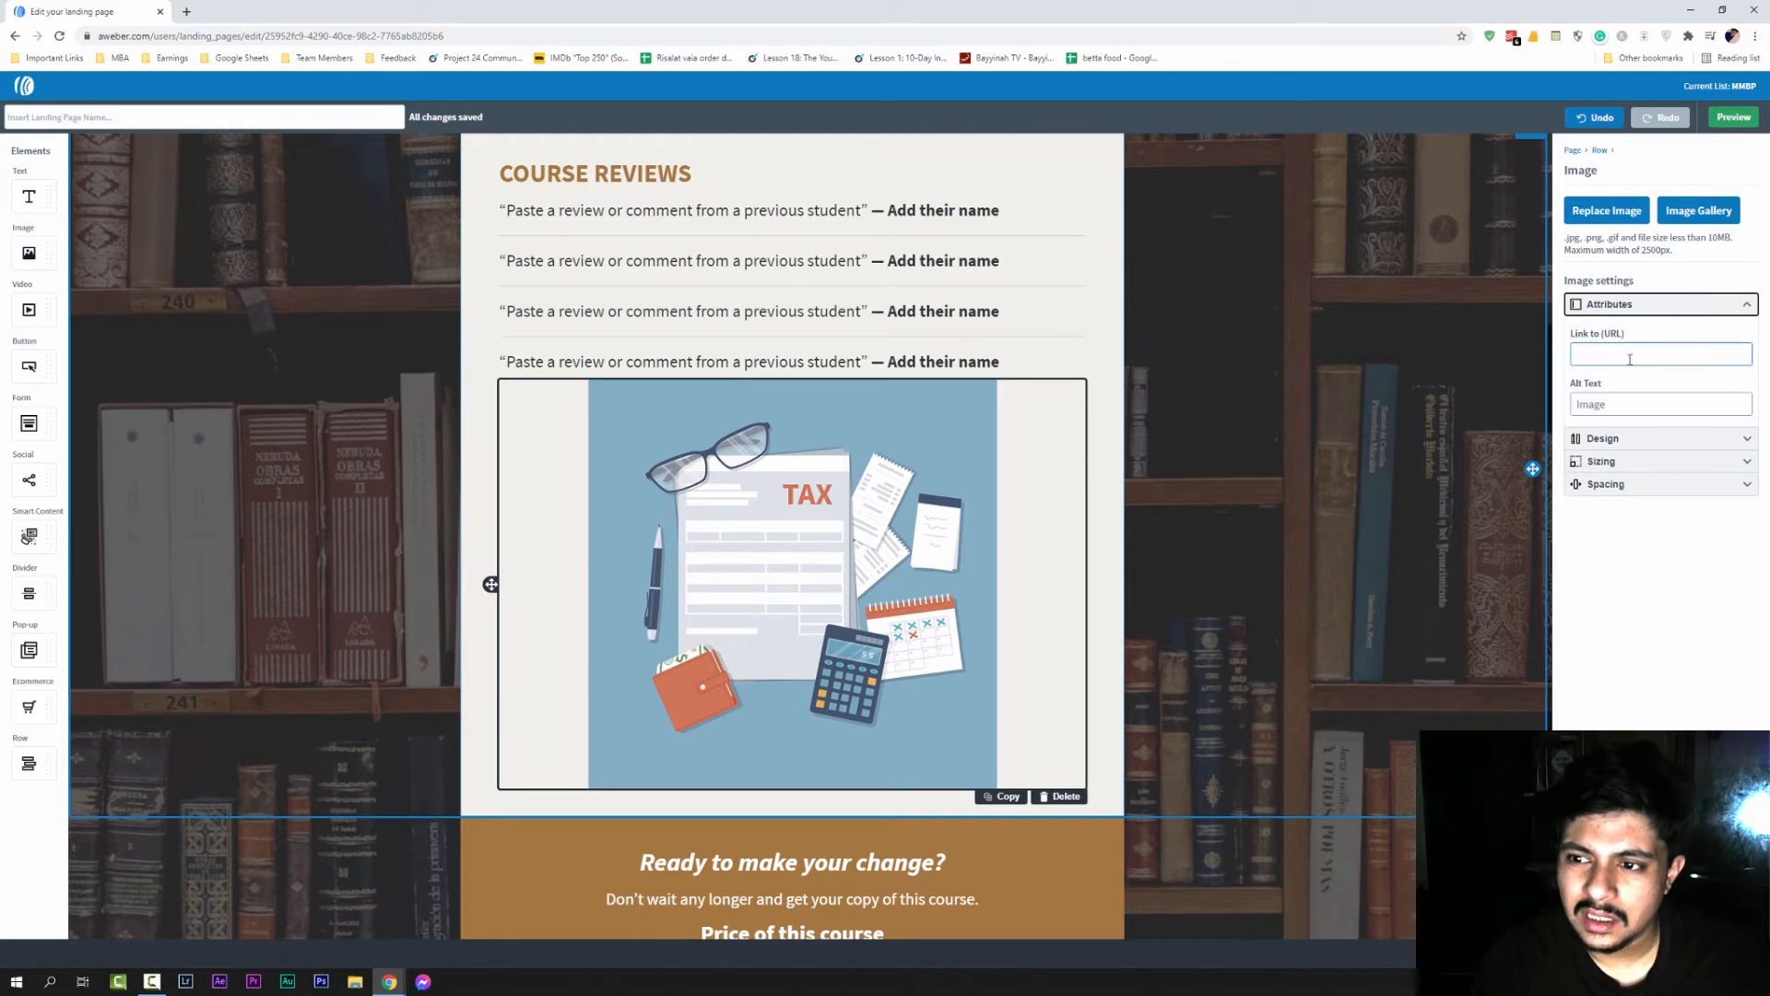
{"action": "left_click", "coordinate": [1689, 312]}
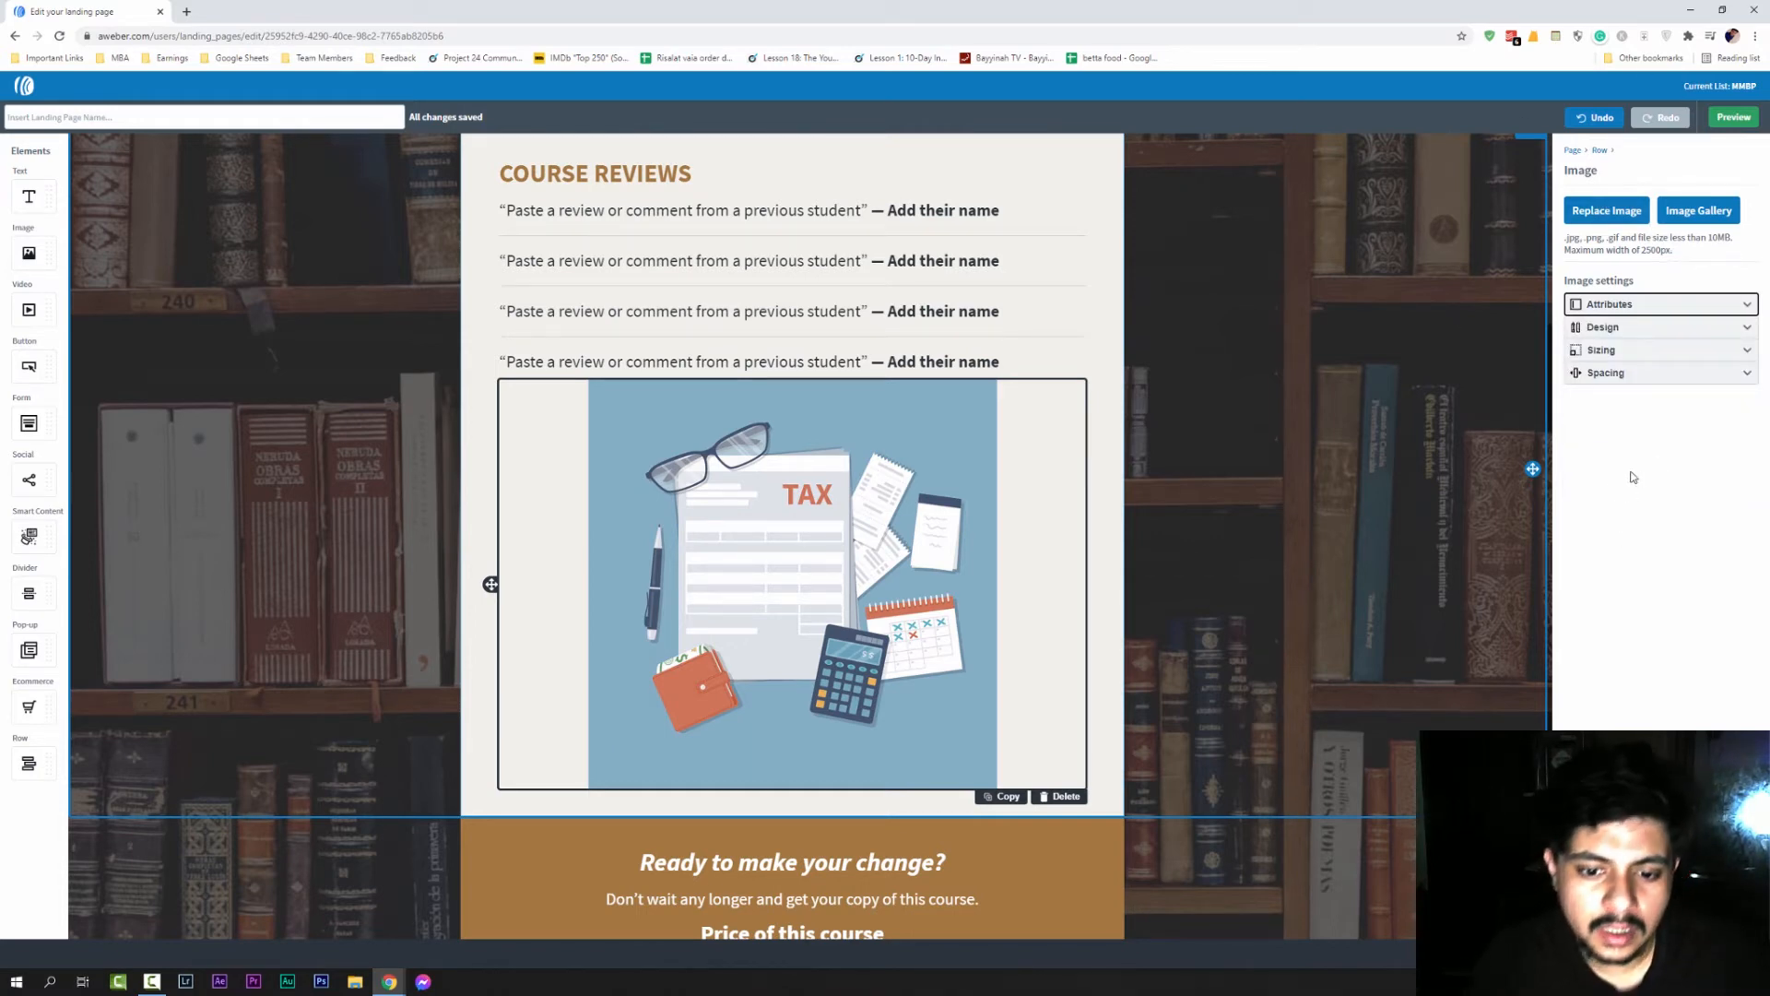
{"action": "scroll", "coordinate": [1177, 458], "scroll_direction": "down", "scroll_amount": 2}
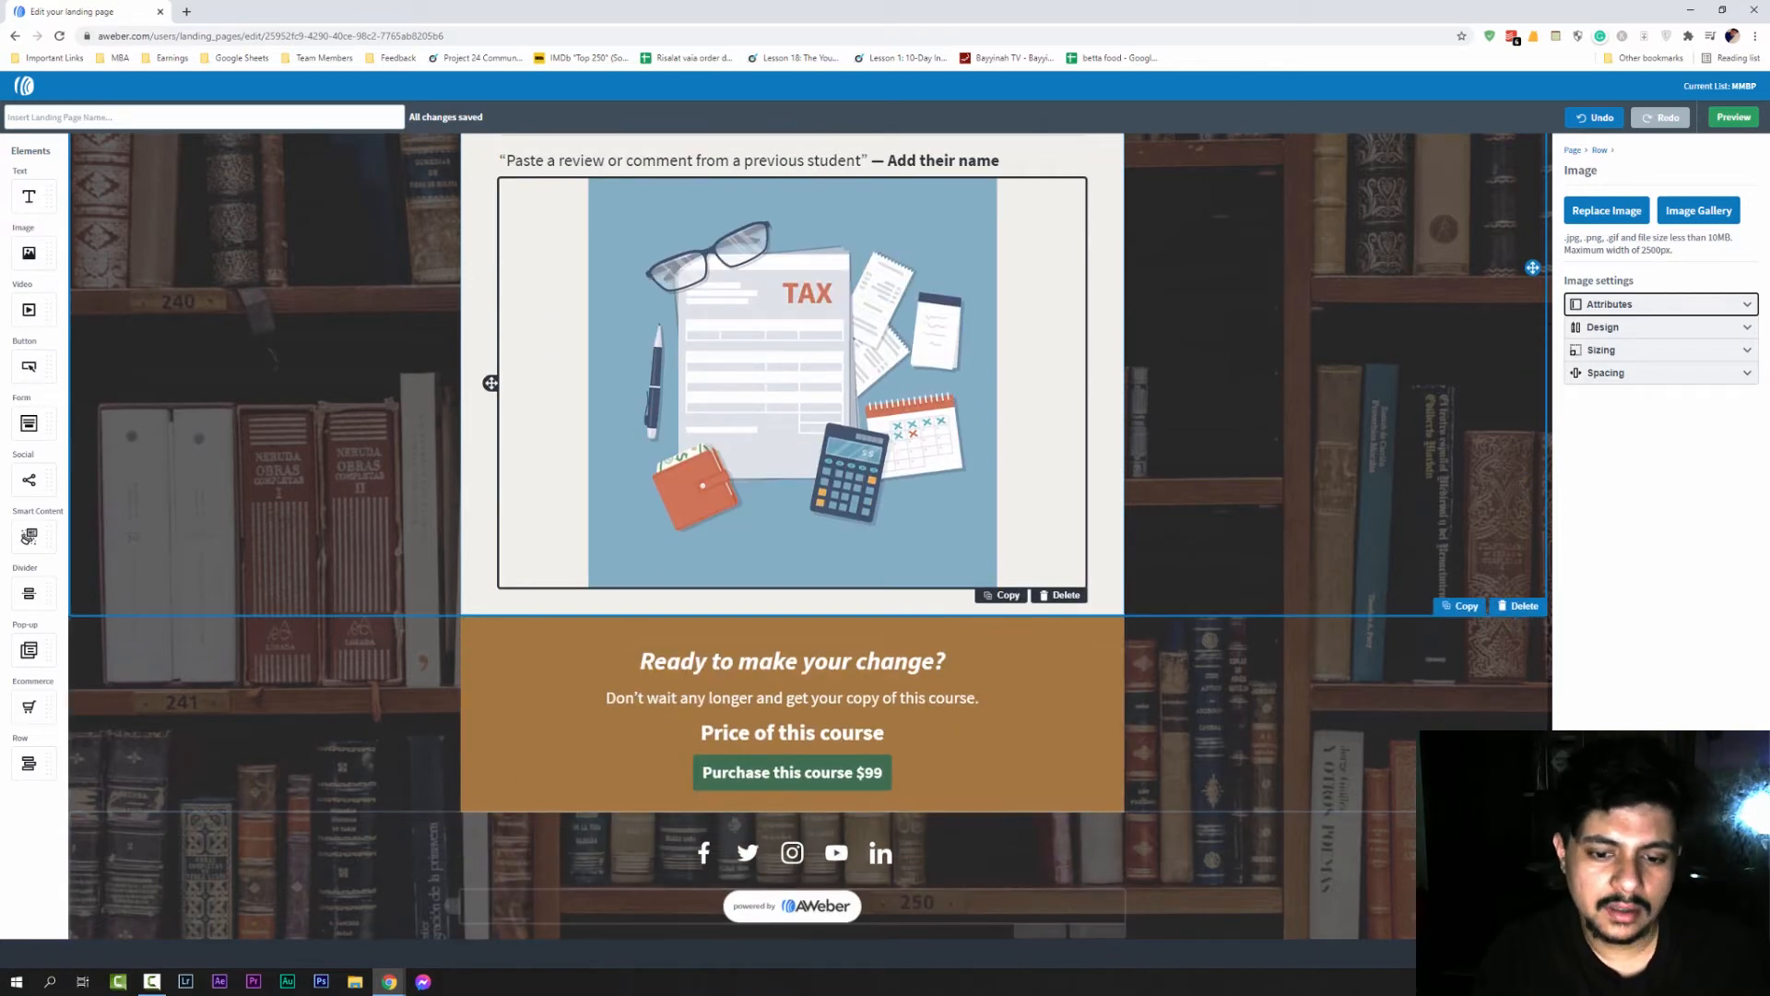
{"action": "scroll", "coordinate": [1505, 468], "scroll_direction": "up", "scroll_amount": 3}
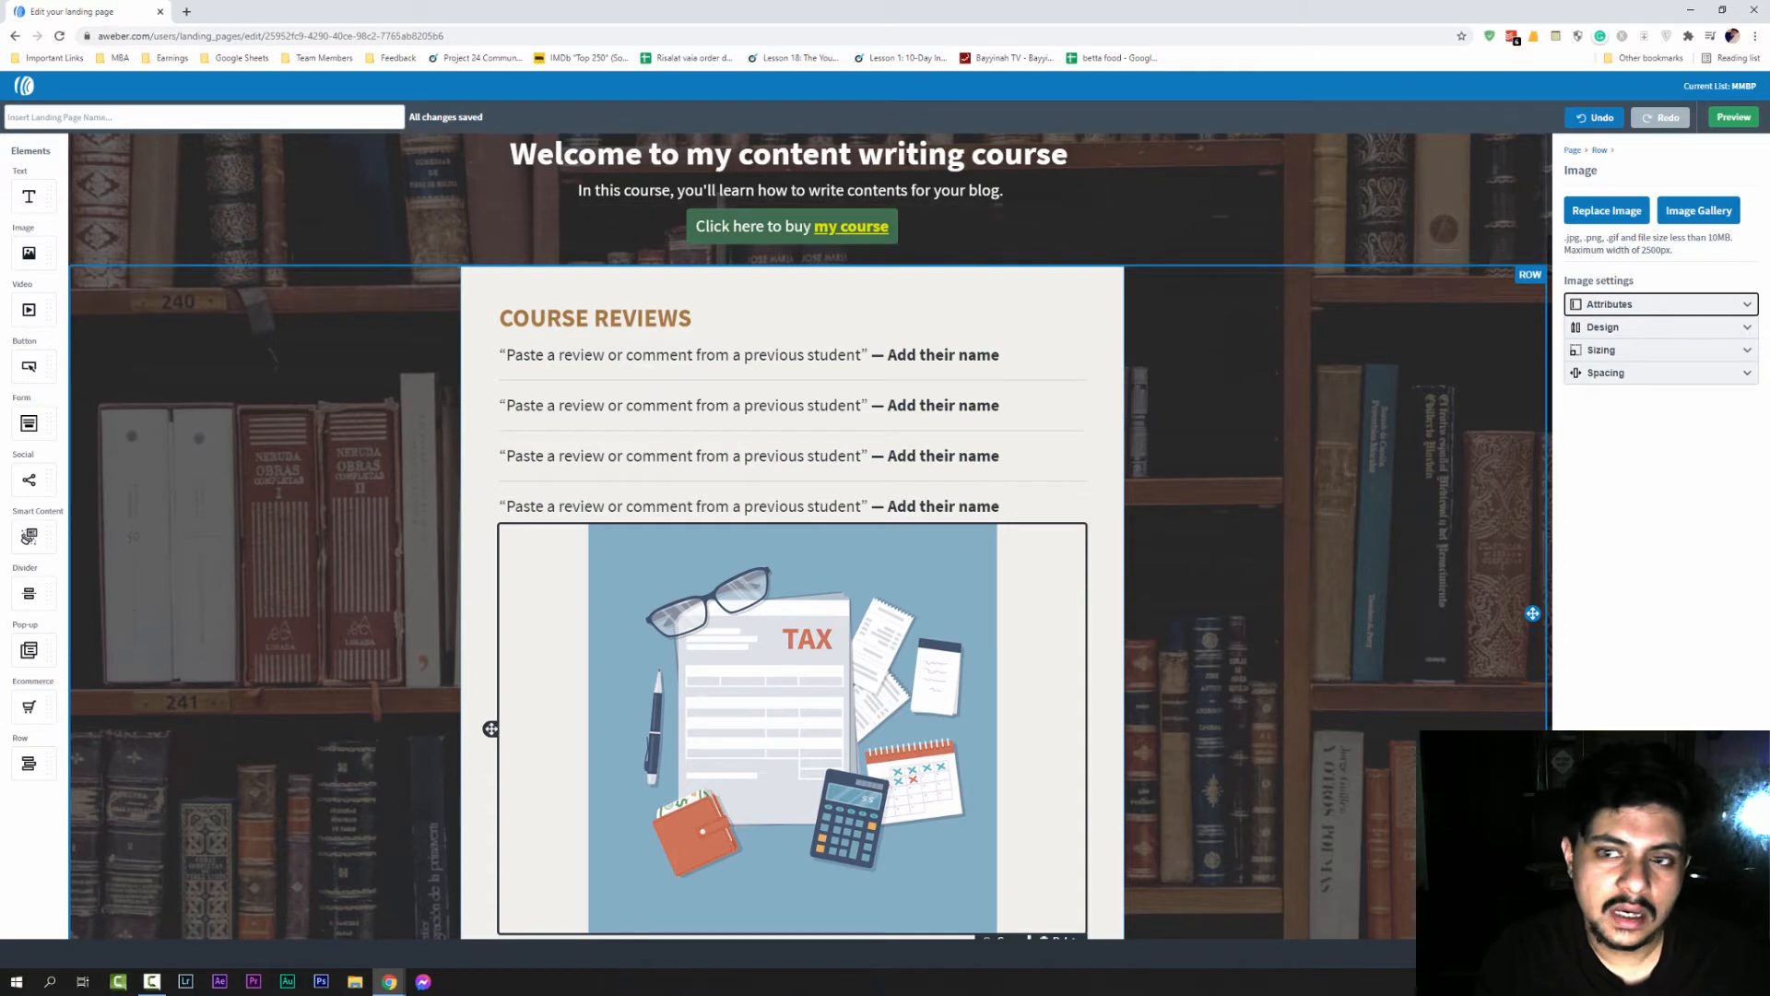
Leave the page editor and publish the untitled landing page from the landing page list
{"action": "left_click", "coordinate": [1723, 953]}
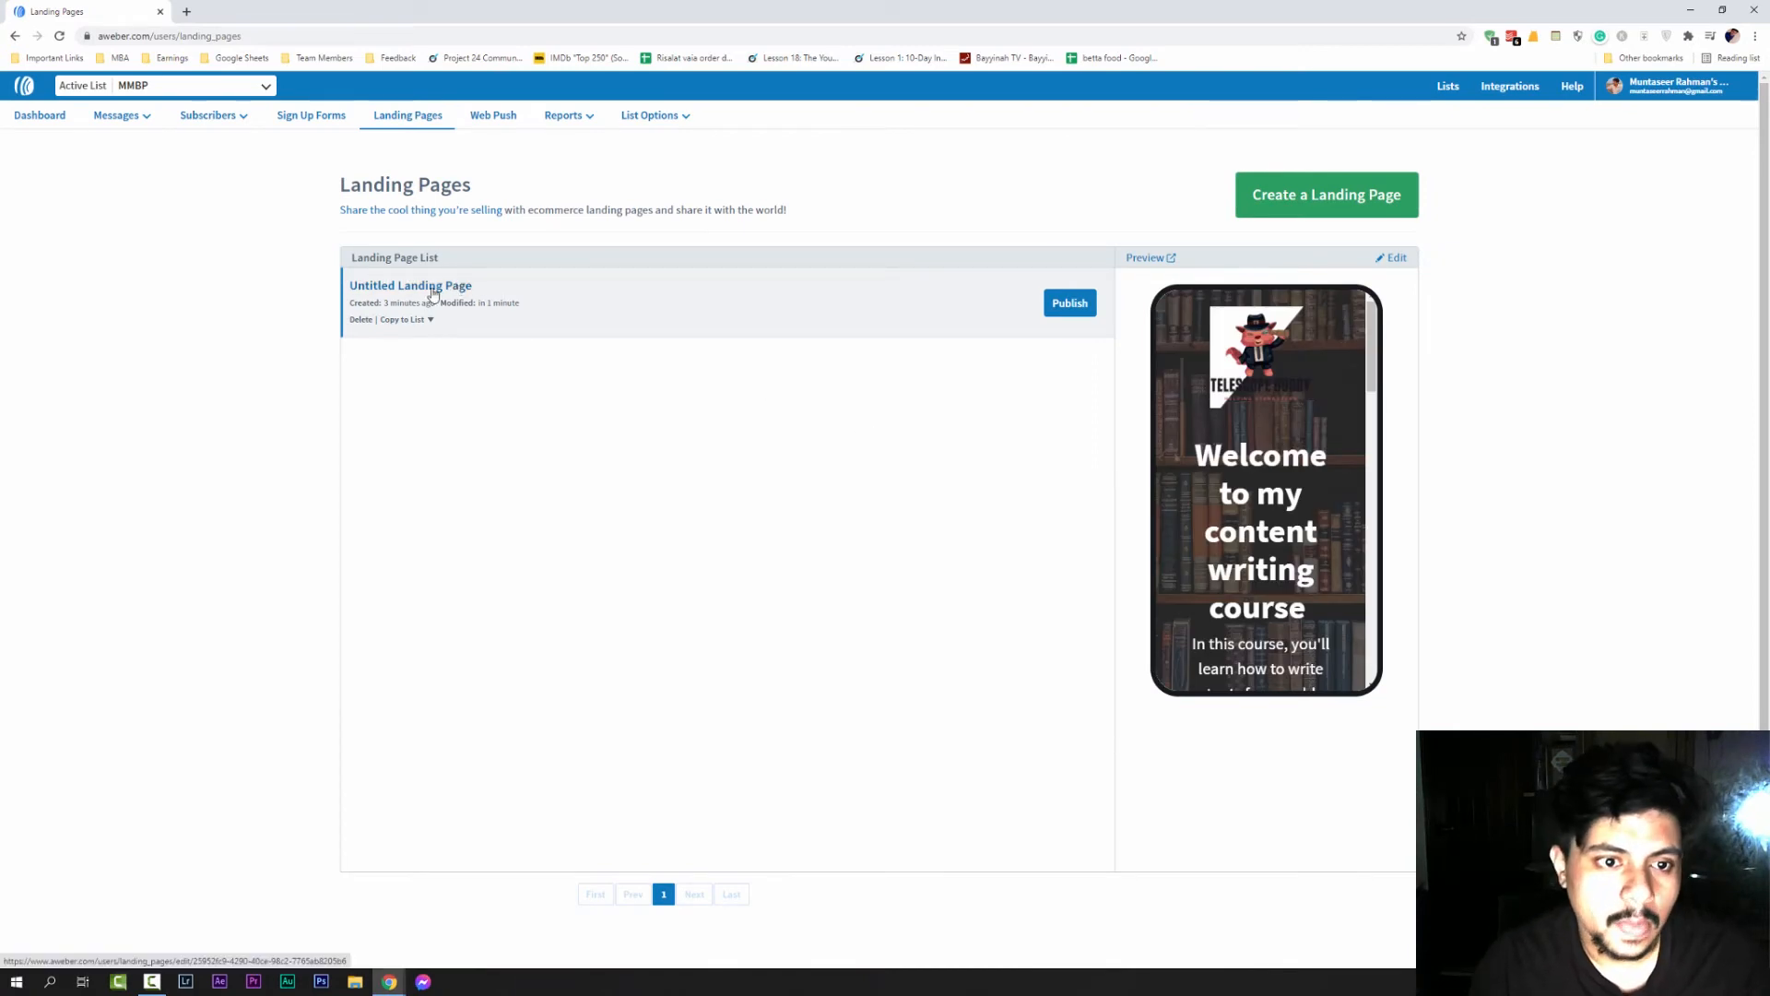
{"action": "left_click", "coordinate": [1068, 305]}
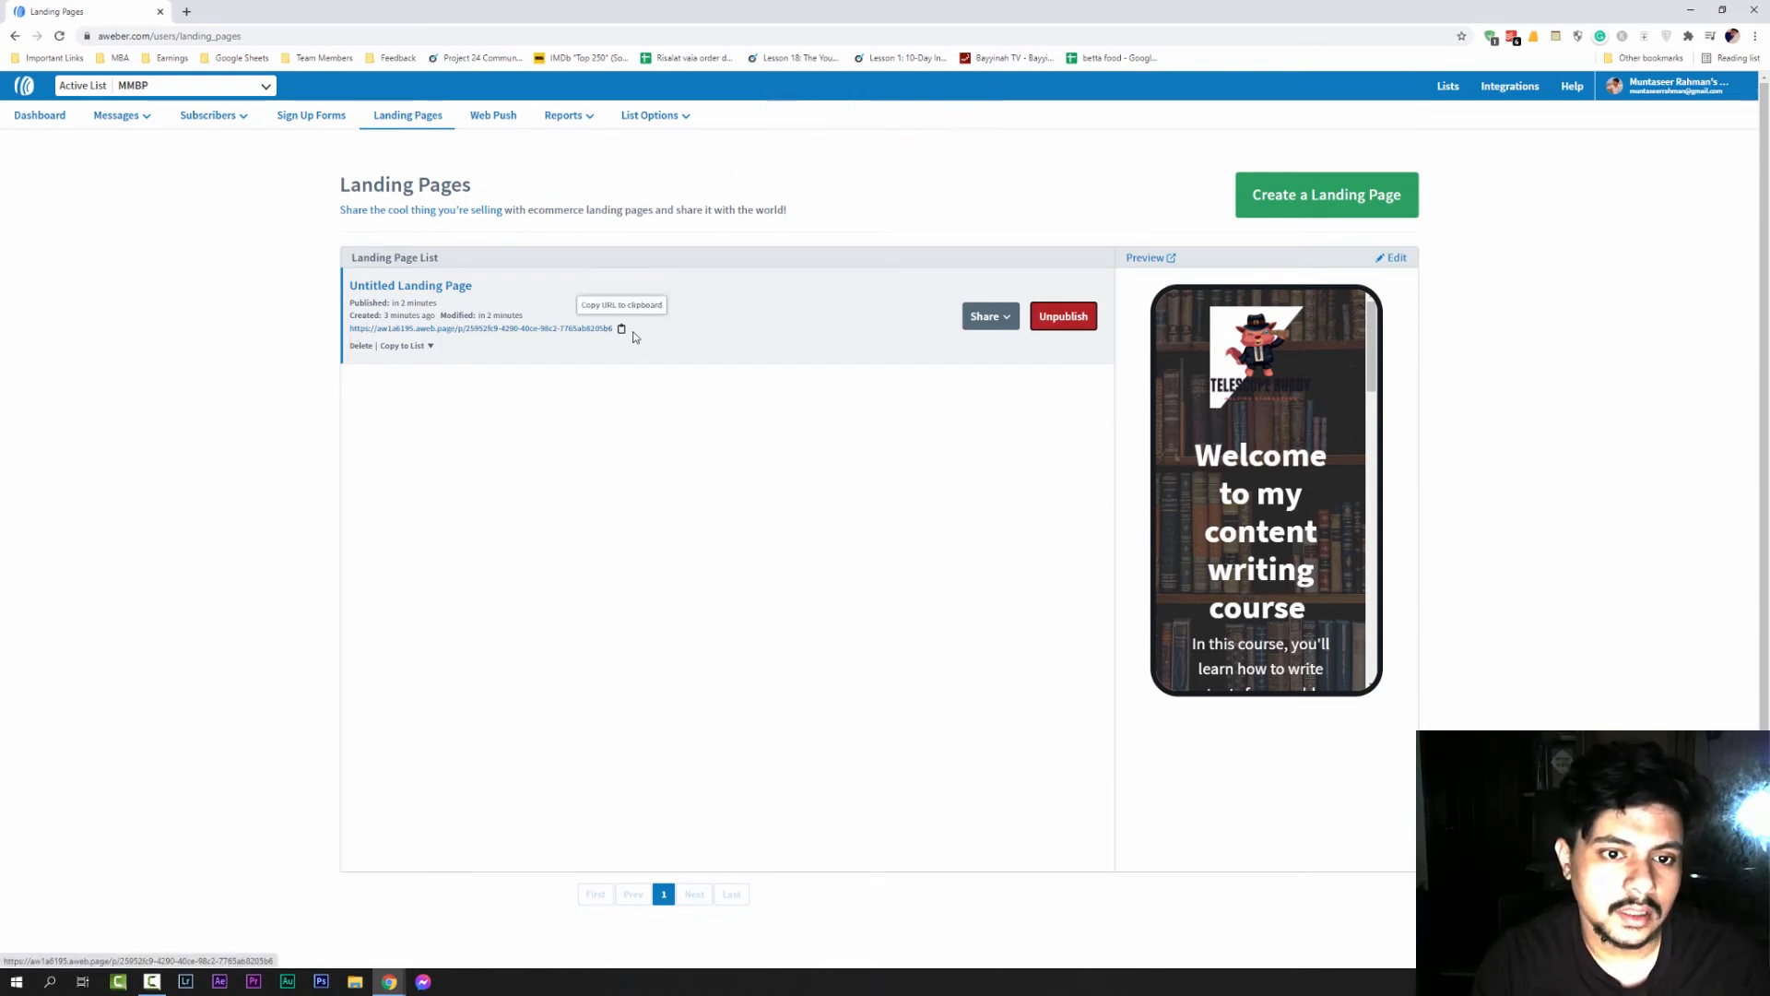
Open the published landing page at its web address and review it from the header to the footer
{"action": "left_click", "coordinate": [573, 329]}
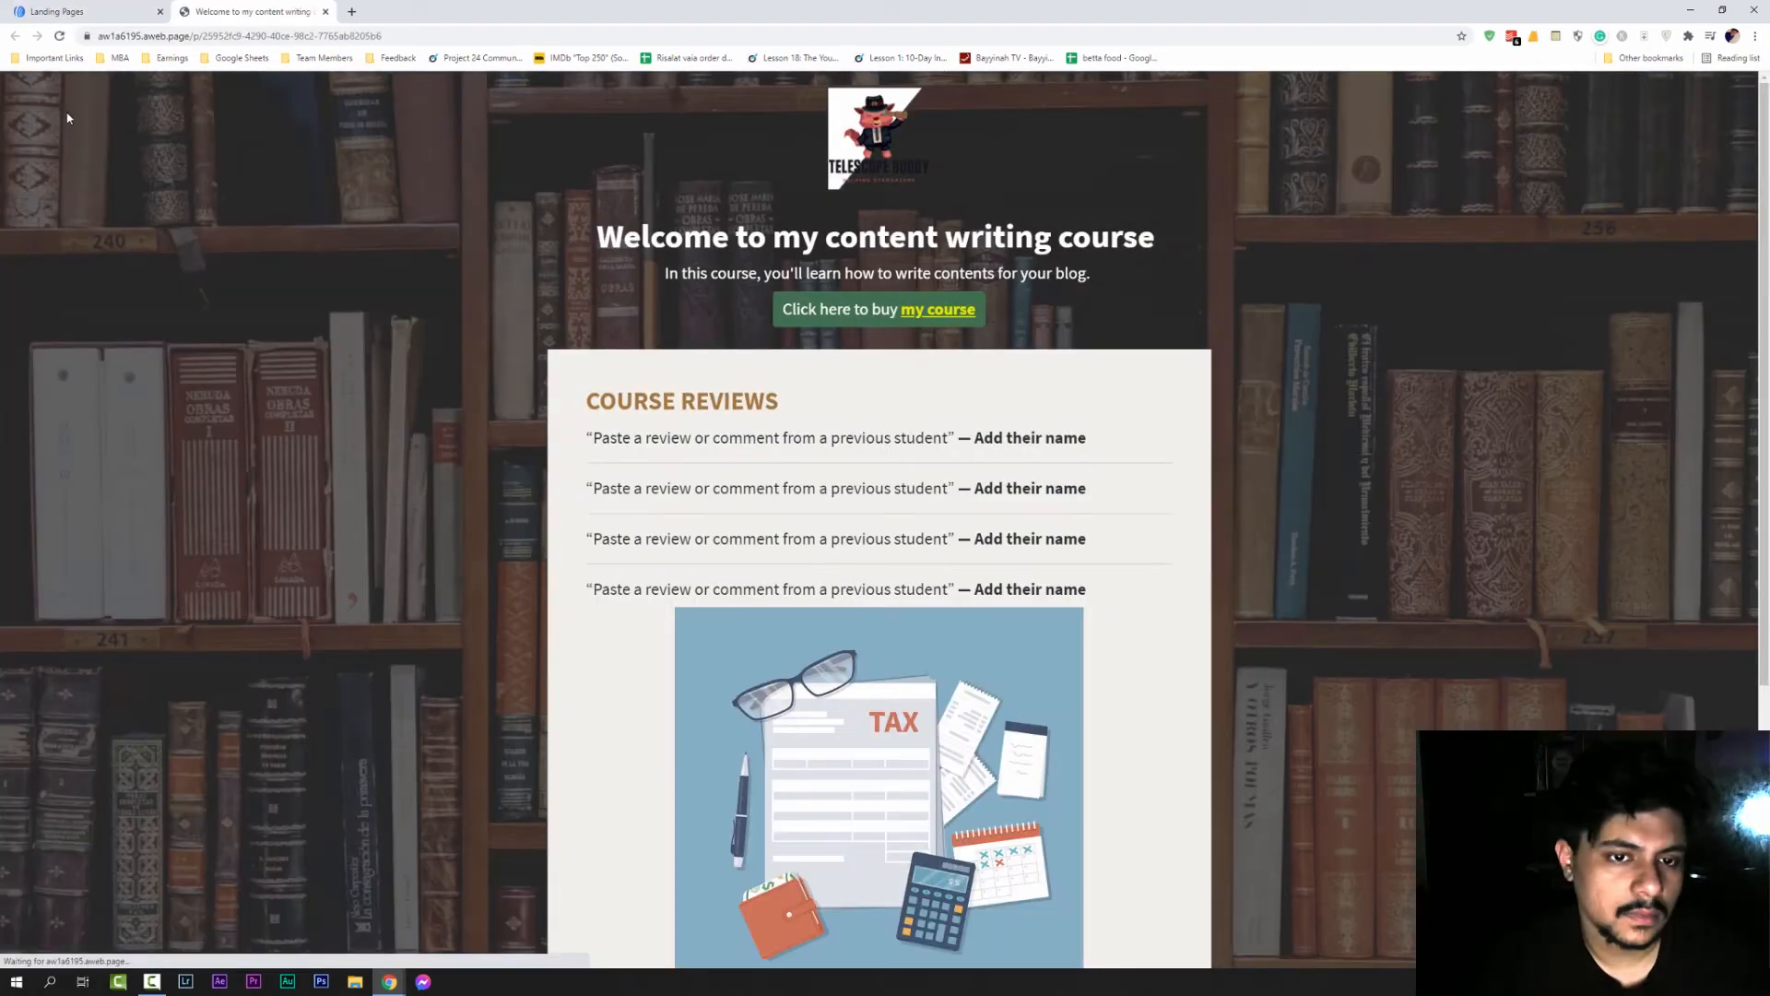
{"action": "scroll", "coordinate": [370, 357], "scroll_direction": "down", "scroll_amount": 5}
{"action": "scroll", "coordinate": [525, 550], "scroll_direction": "up", "scroll_amount": 4}
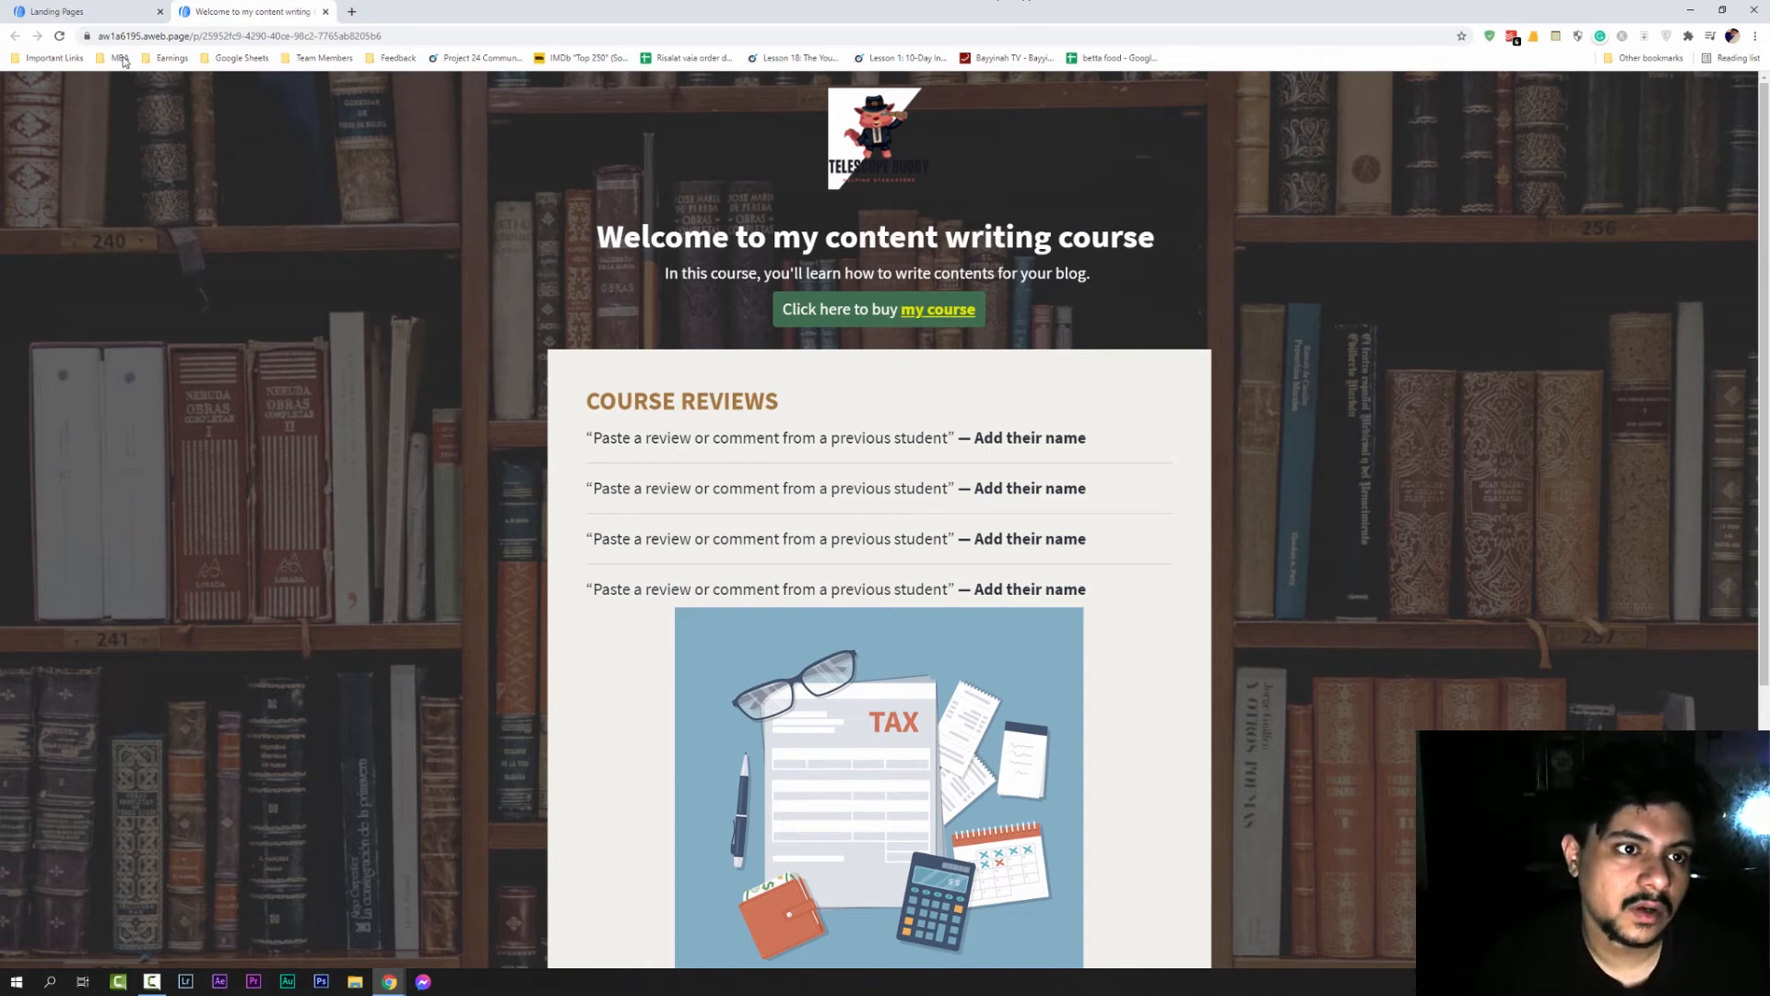
{"action": "left_click", "coordinate": [166, 35]}
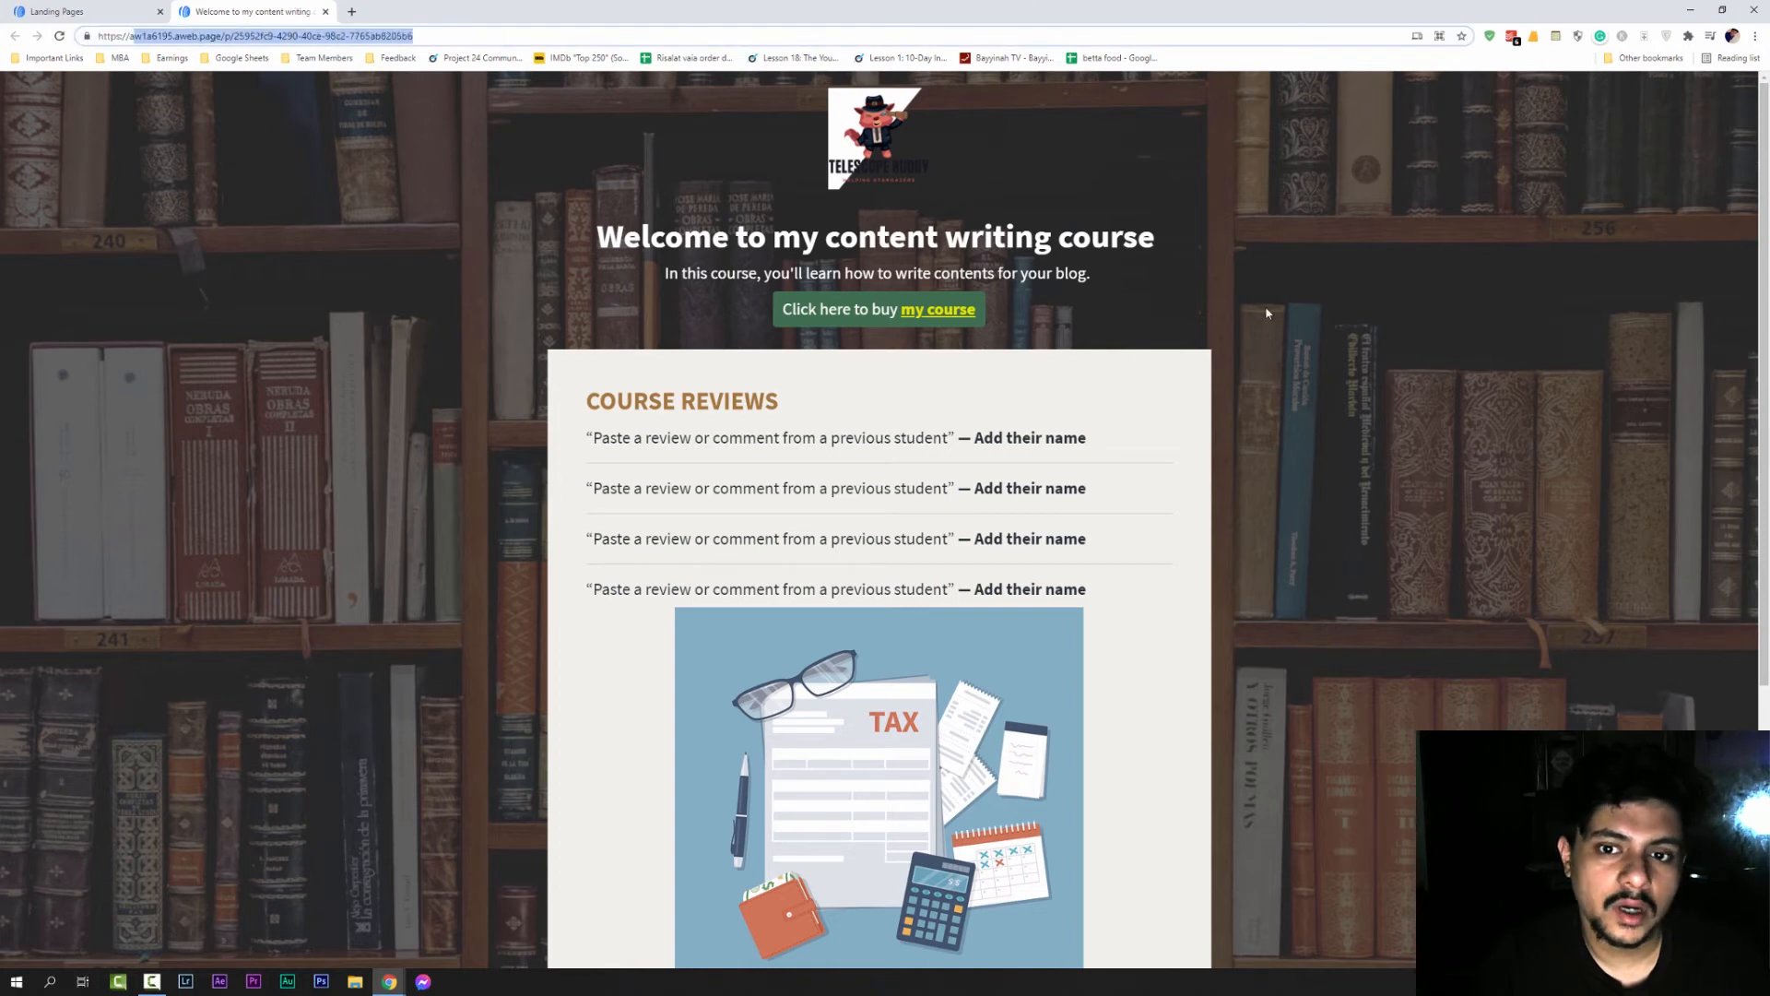
{"action": "left_click", "coordinate": [1553, 253]}
{"action": "scroll", "coordinate": [1494, 572], "scroll_direction": "down", "scroll_amount": 3}
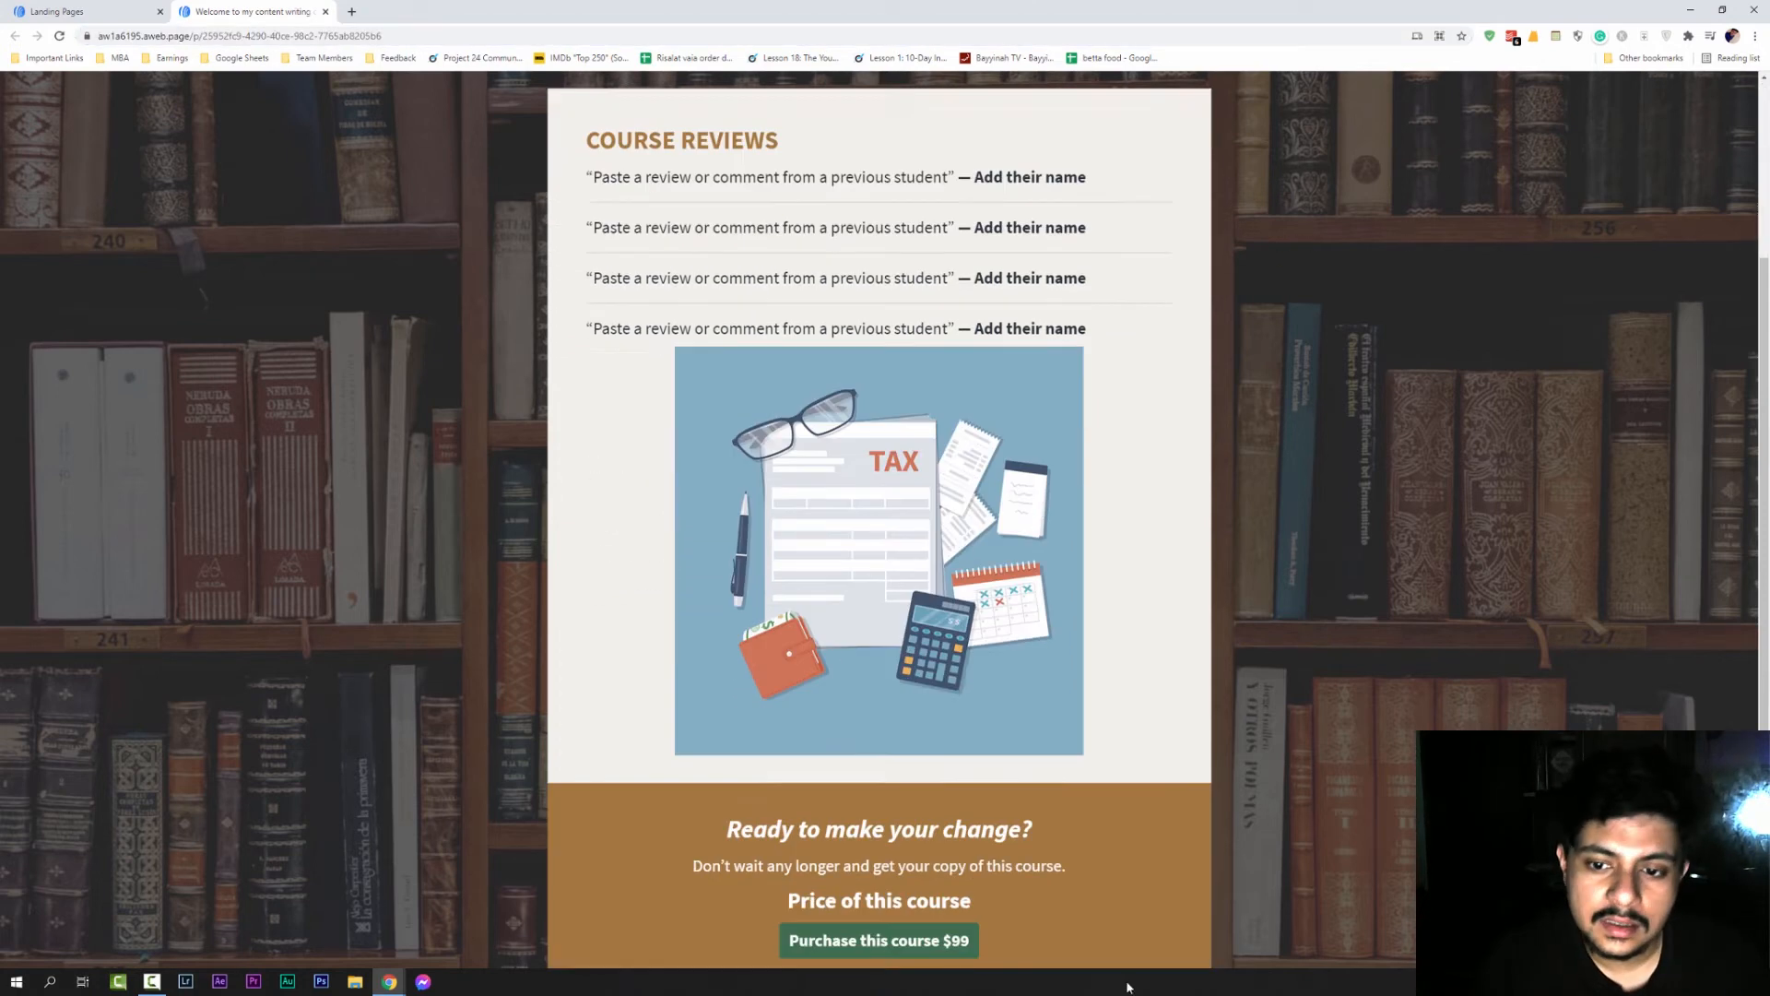
{"action": "scroll", "coordinate": [1493, 573], "scroll_direction": "up", "scroll_amount": 3}
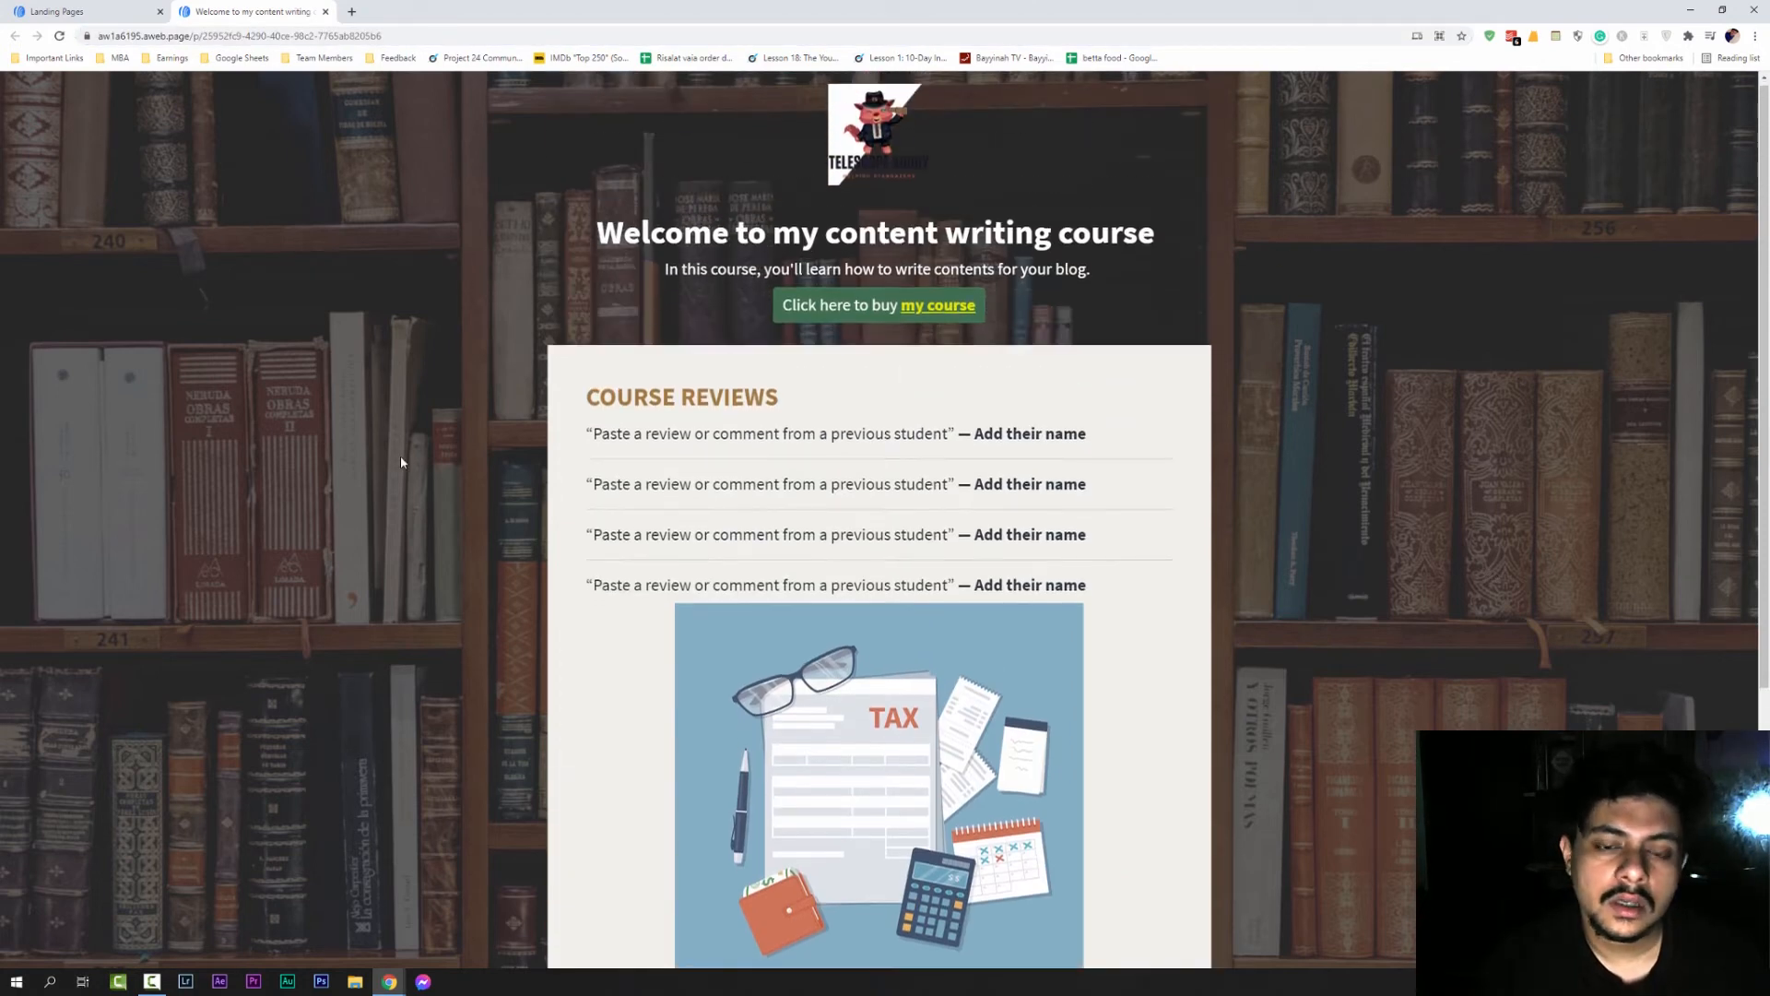
{"action": "scroll", "coordinate": [400, 456], "scroll_direction": "down", "scroll_amount": 1}
{"action": "scroll", "coordinate": [419, 424], "scroll_direction": "up", "scroll_amount": 1}
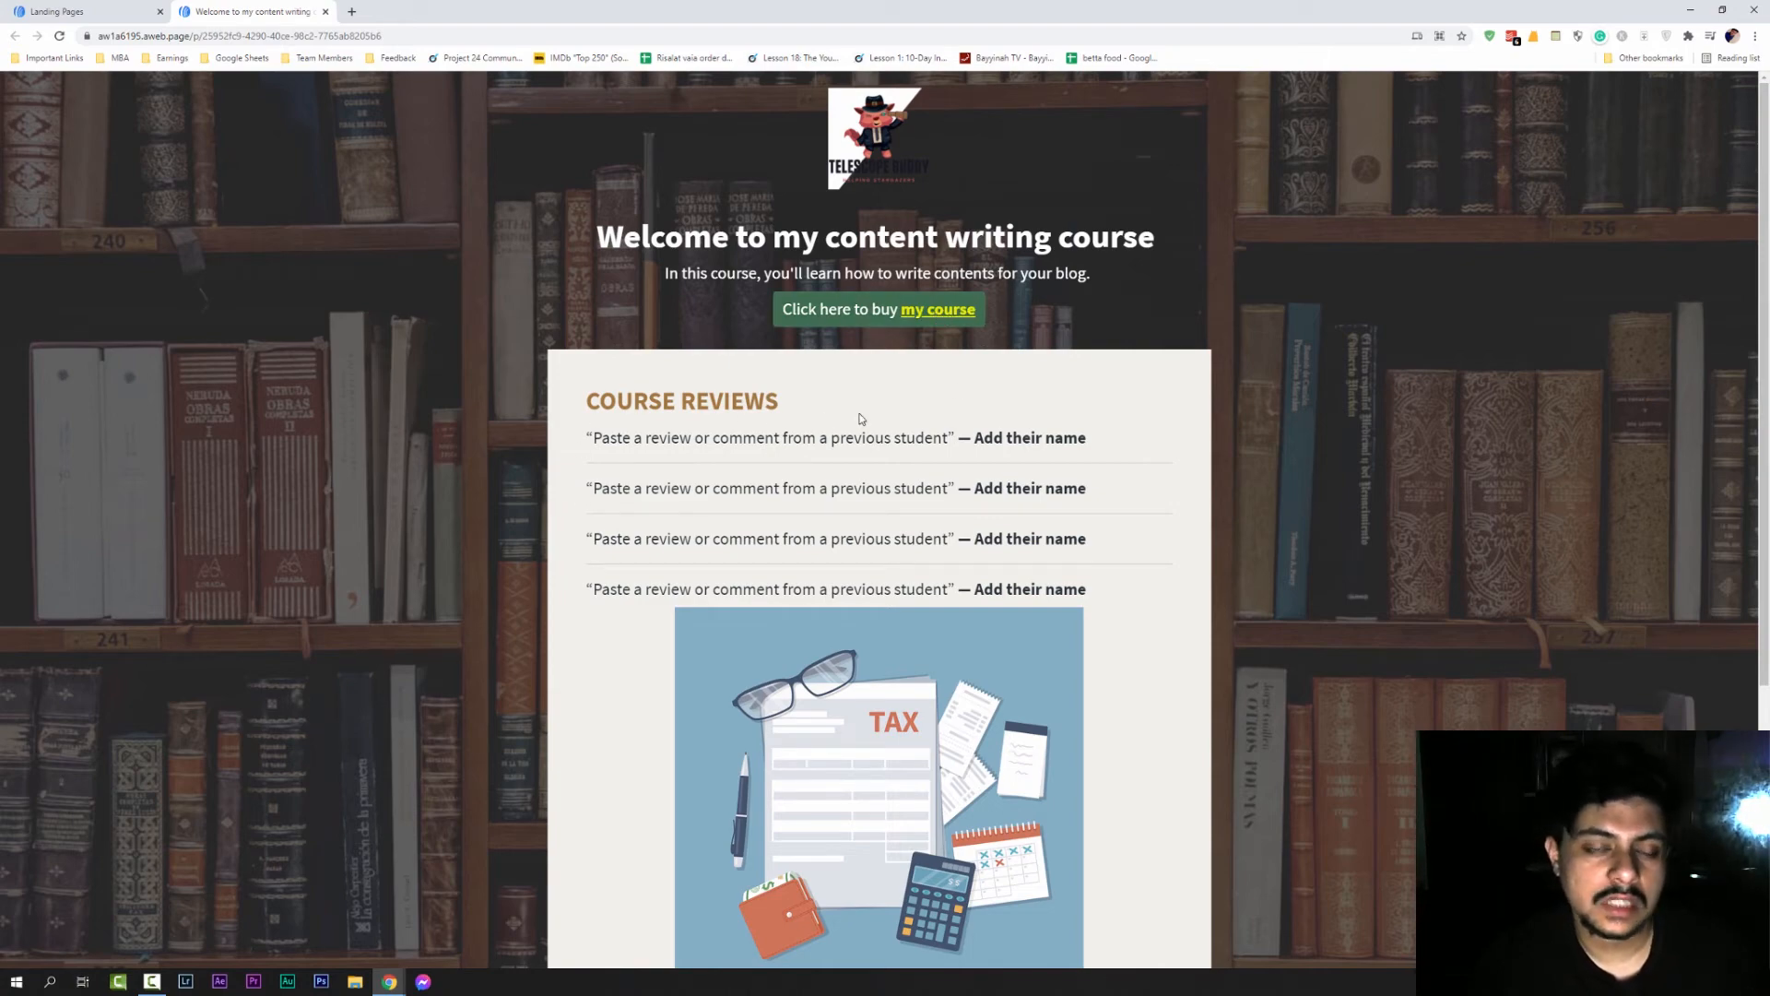
Compare the landing page list with the live page, review the page's content again and highlight its web address
{"action": "left_click", "coordinate": [83, 11]}
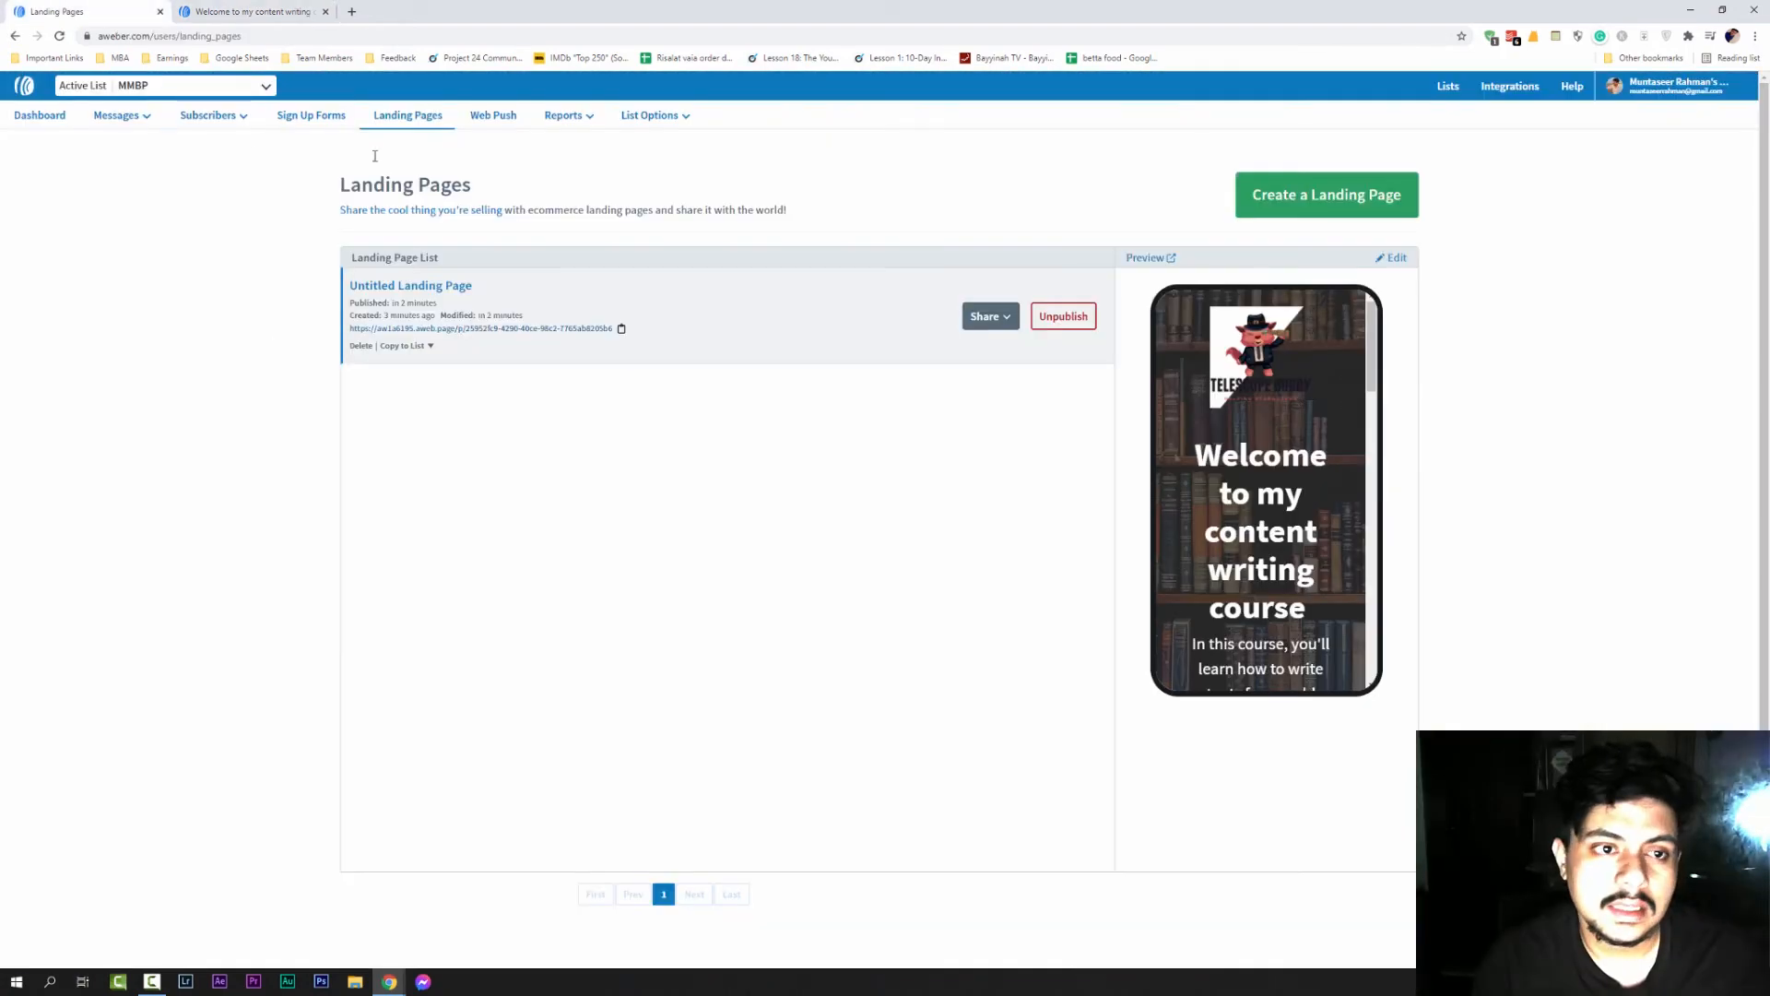
{"action": "left_click", "coordinate": [212, 9]}
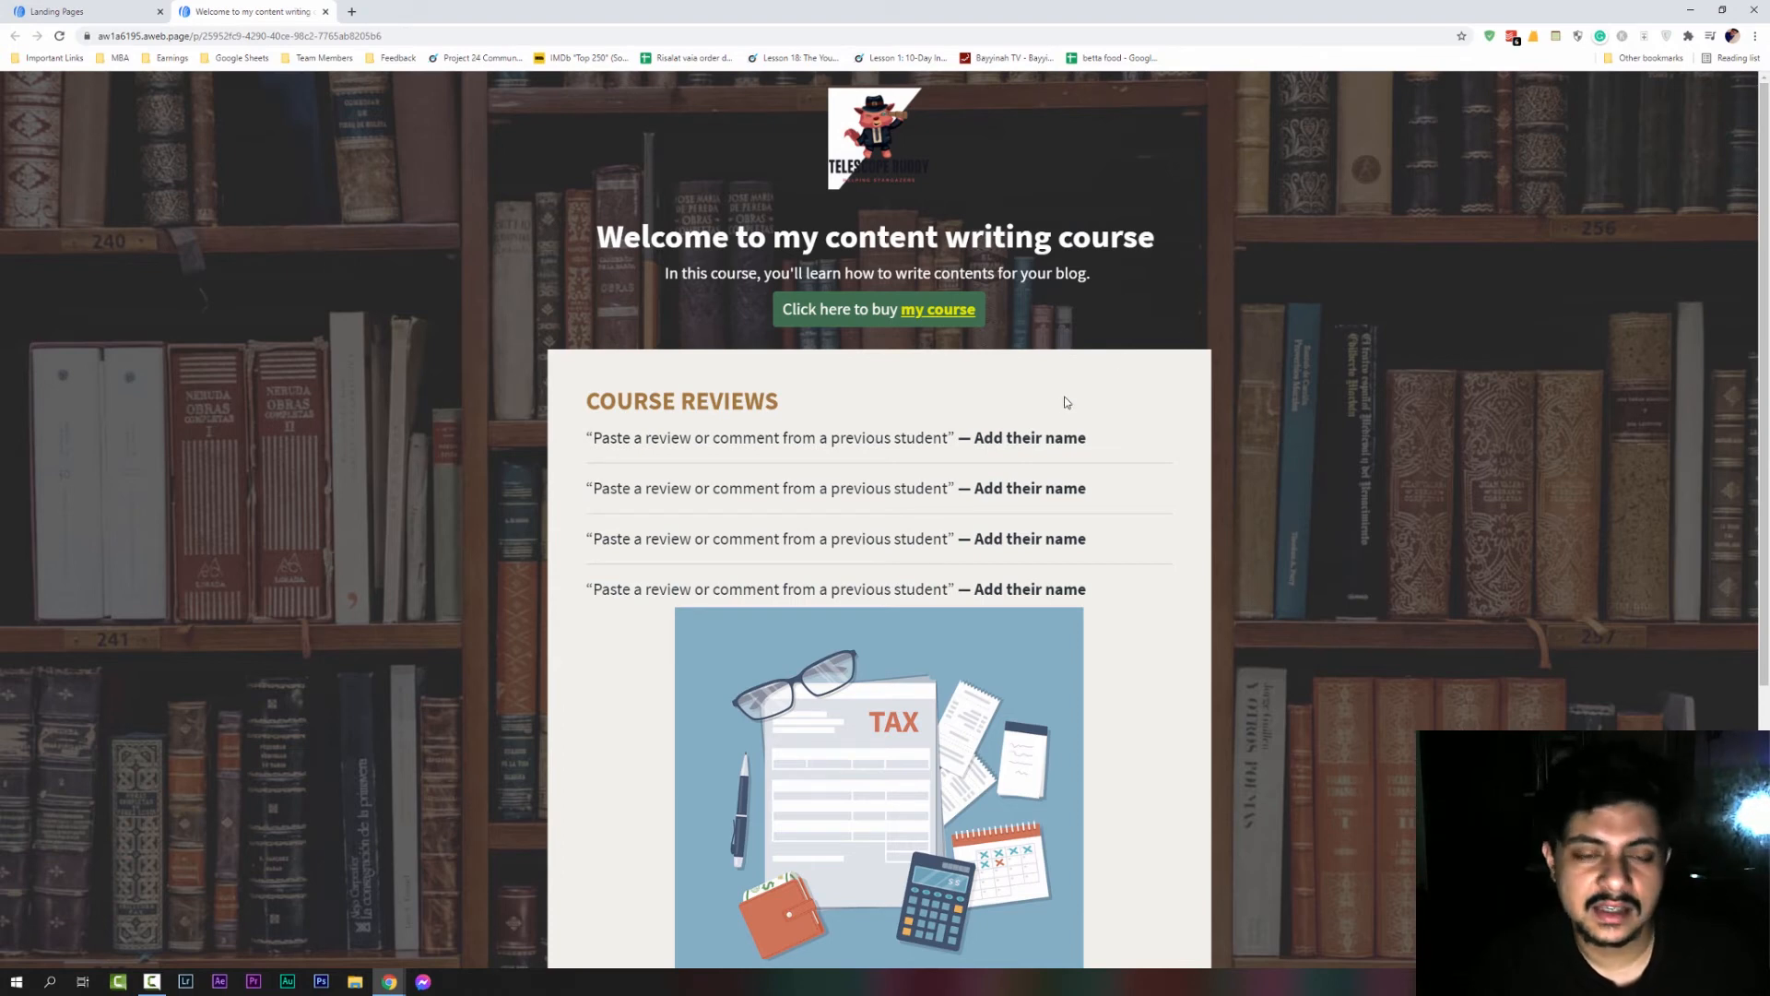
{"action": "scroll", "coordinate": [964, 395], "scroll_direction": "down", "scroll_amount": 4}
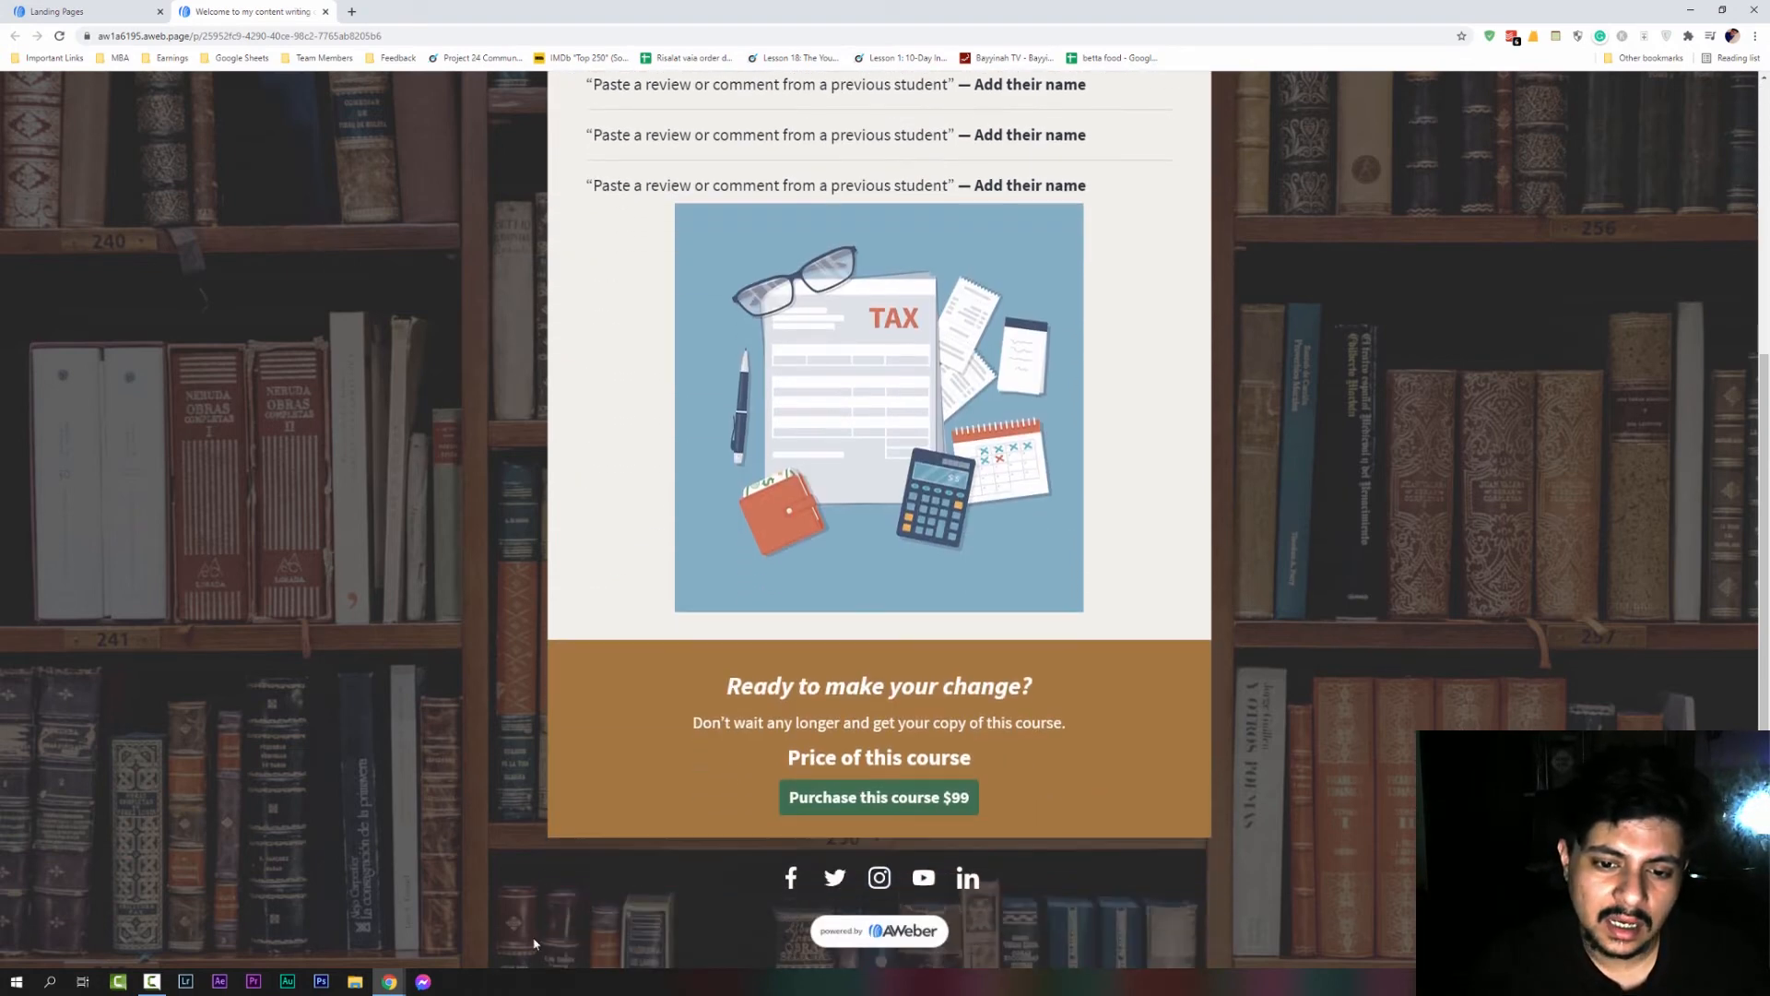
{"action": "scroll", "coordinate": [524, 572], "scroll_direction": "up", "scroll_amount": 4}
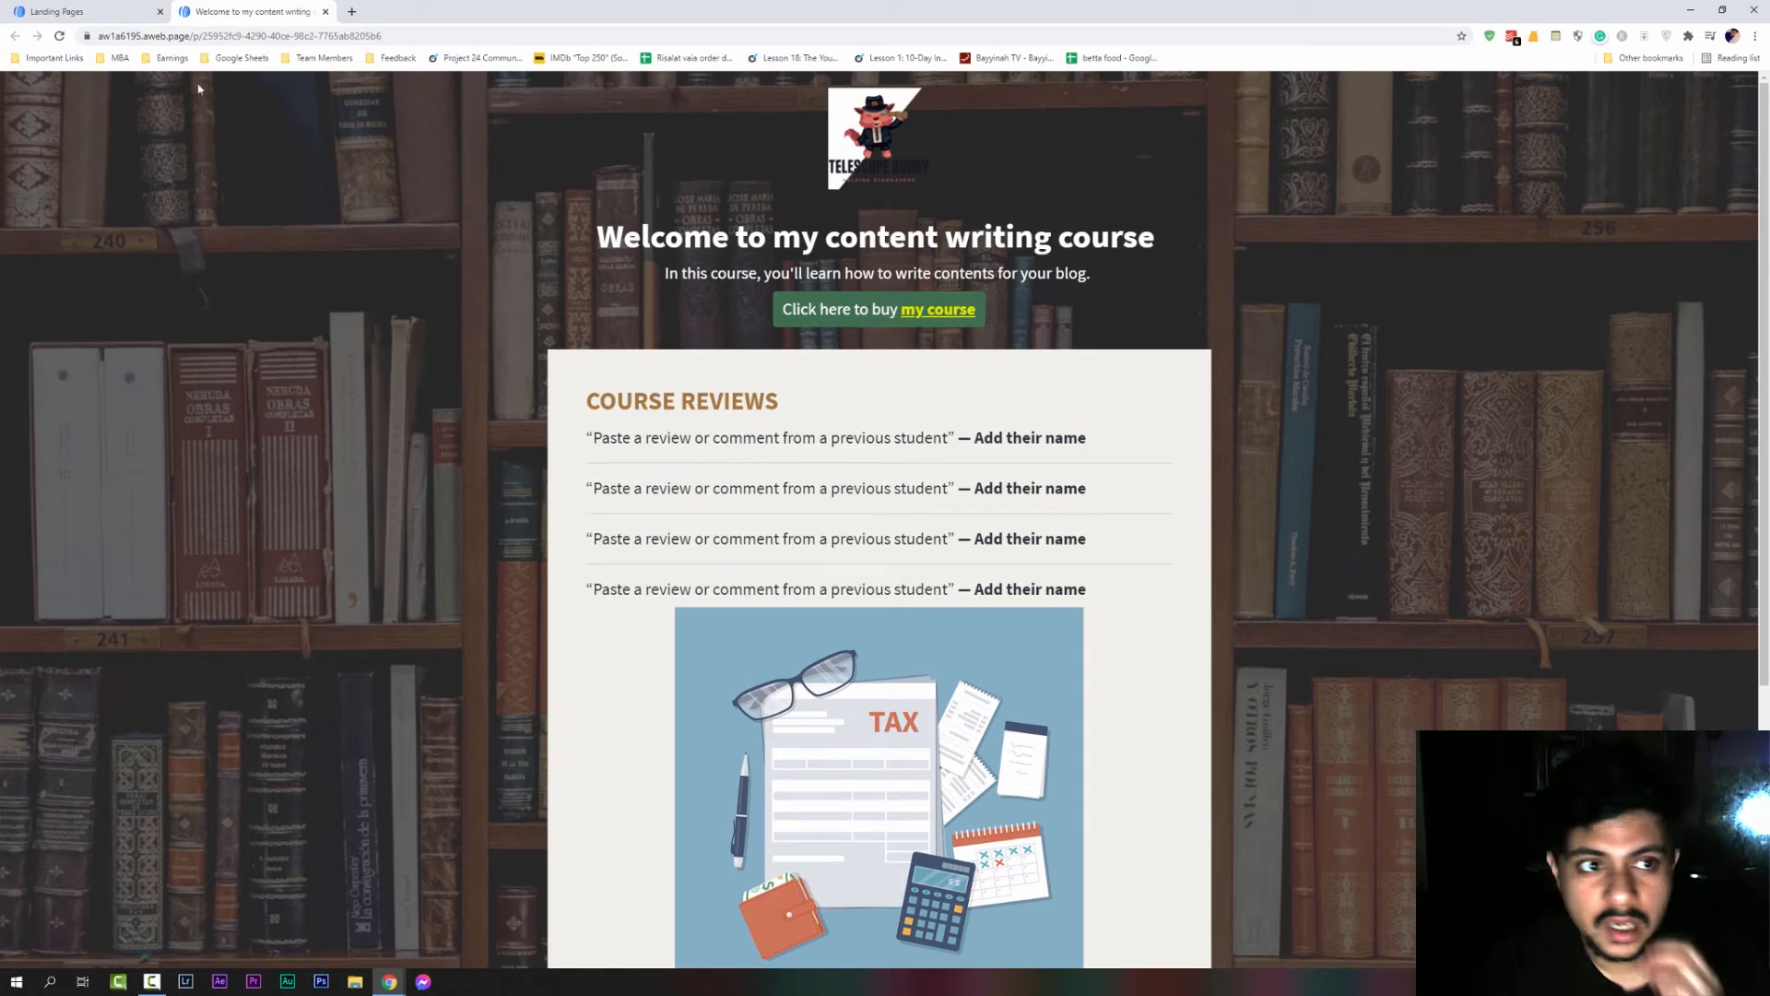
{"action": "left_click", "coordinate": [124, 11]}
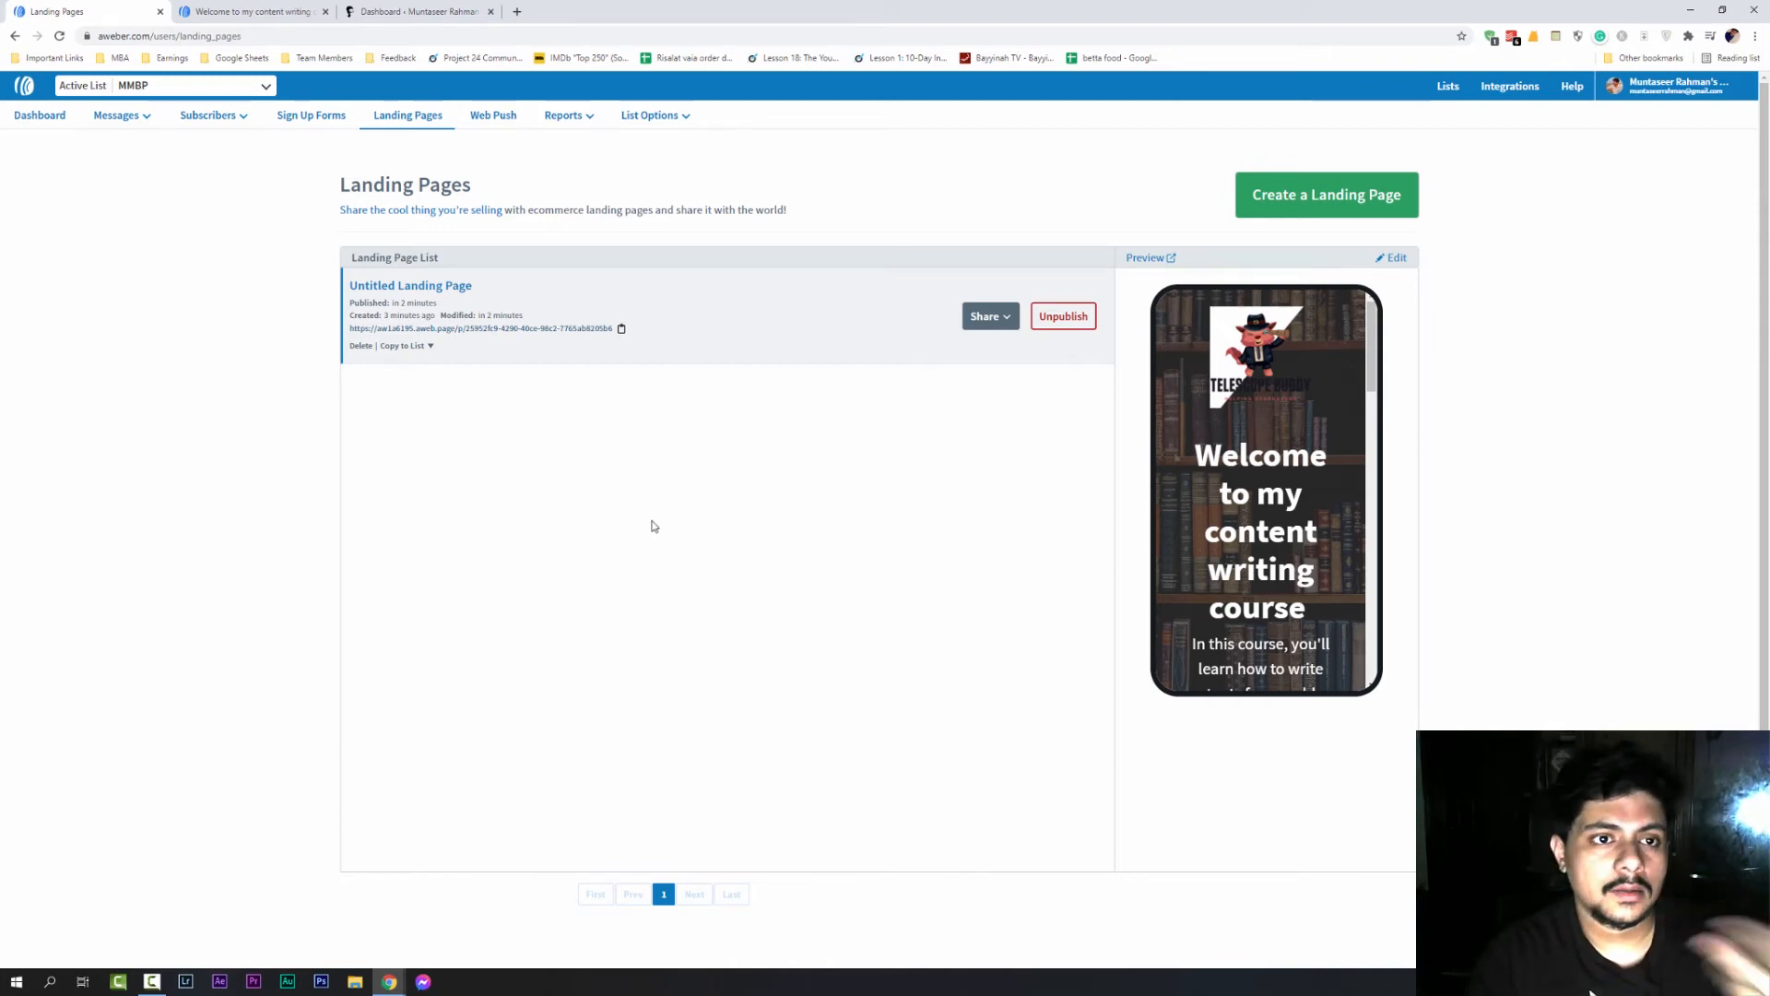
{"action": "left_click", "coordinate": [268, 10]}
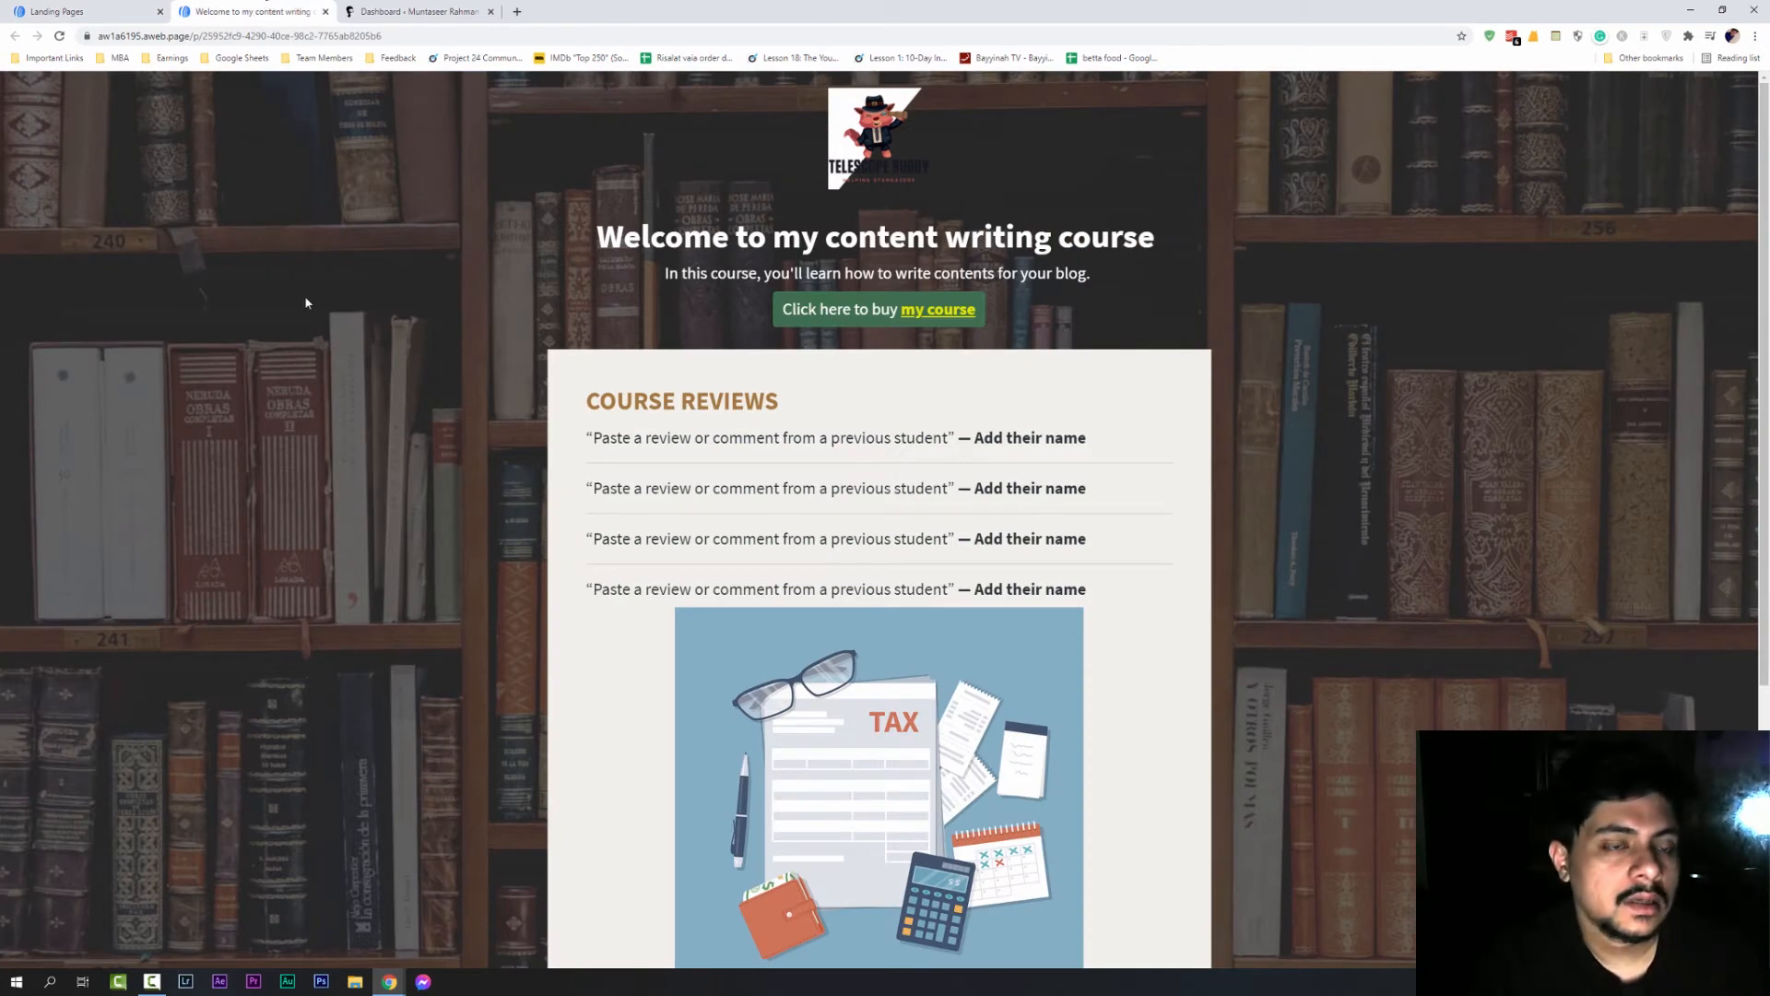
{"action": "scroll", "coordinate": [362, 169], "scroll_direction": "down", "scroll_amount": 3}
{"action": "scroll", "coordinate": [361, 169], "scroll_direction": "up", "scroll_amount": 3}
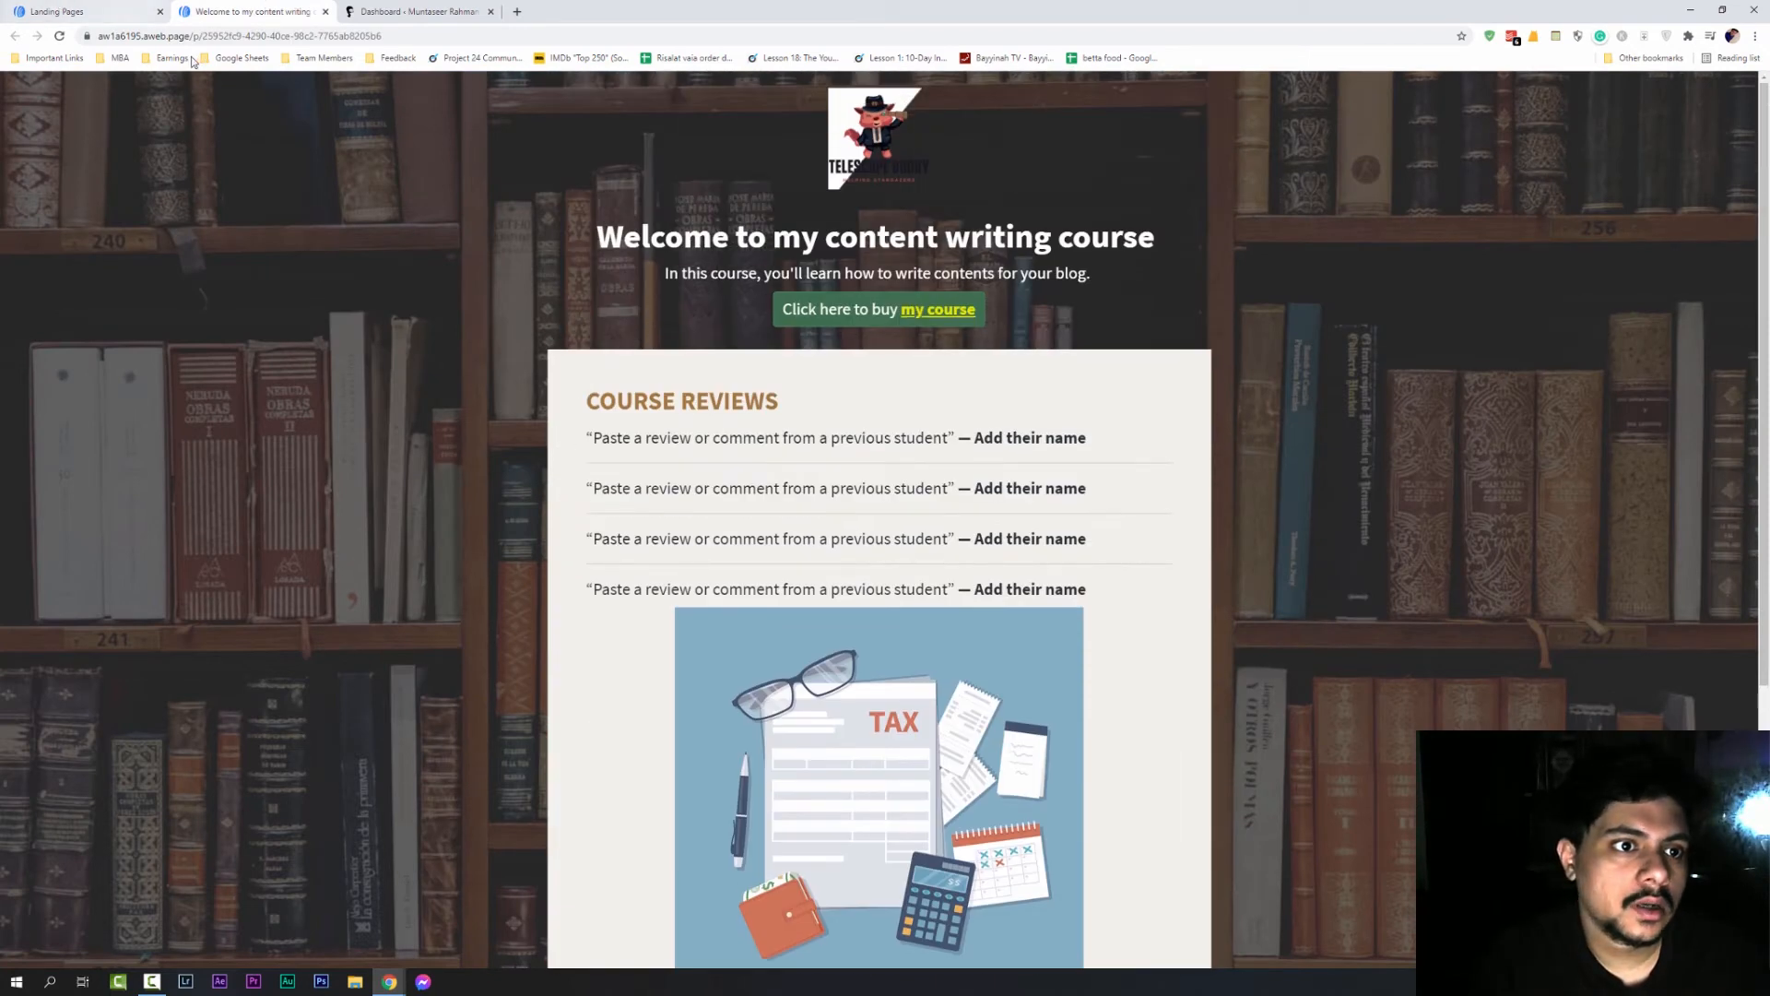
{"action": "left_click_drag", "start_coordinate": [390, 35], "coordinate": [62, 37]}
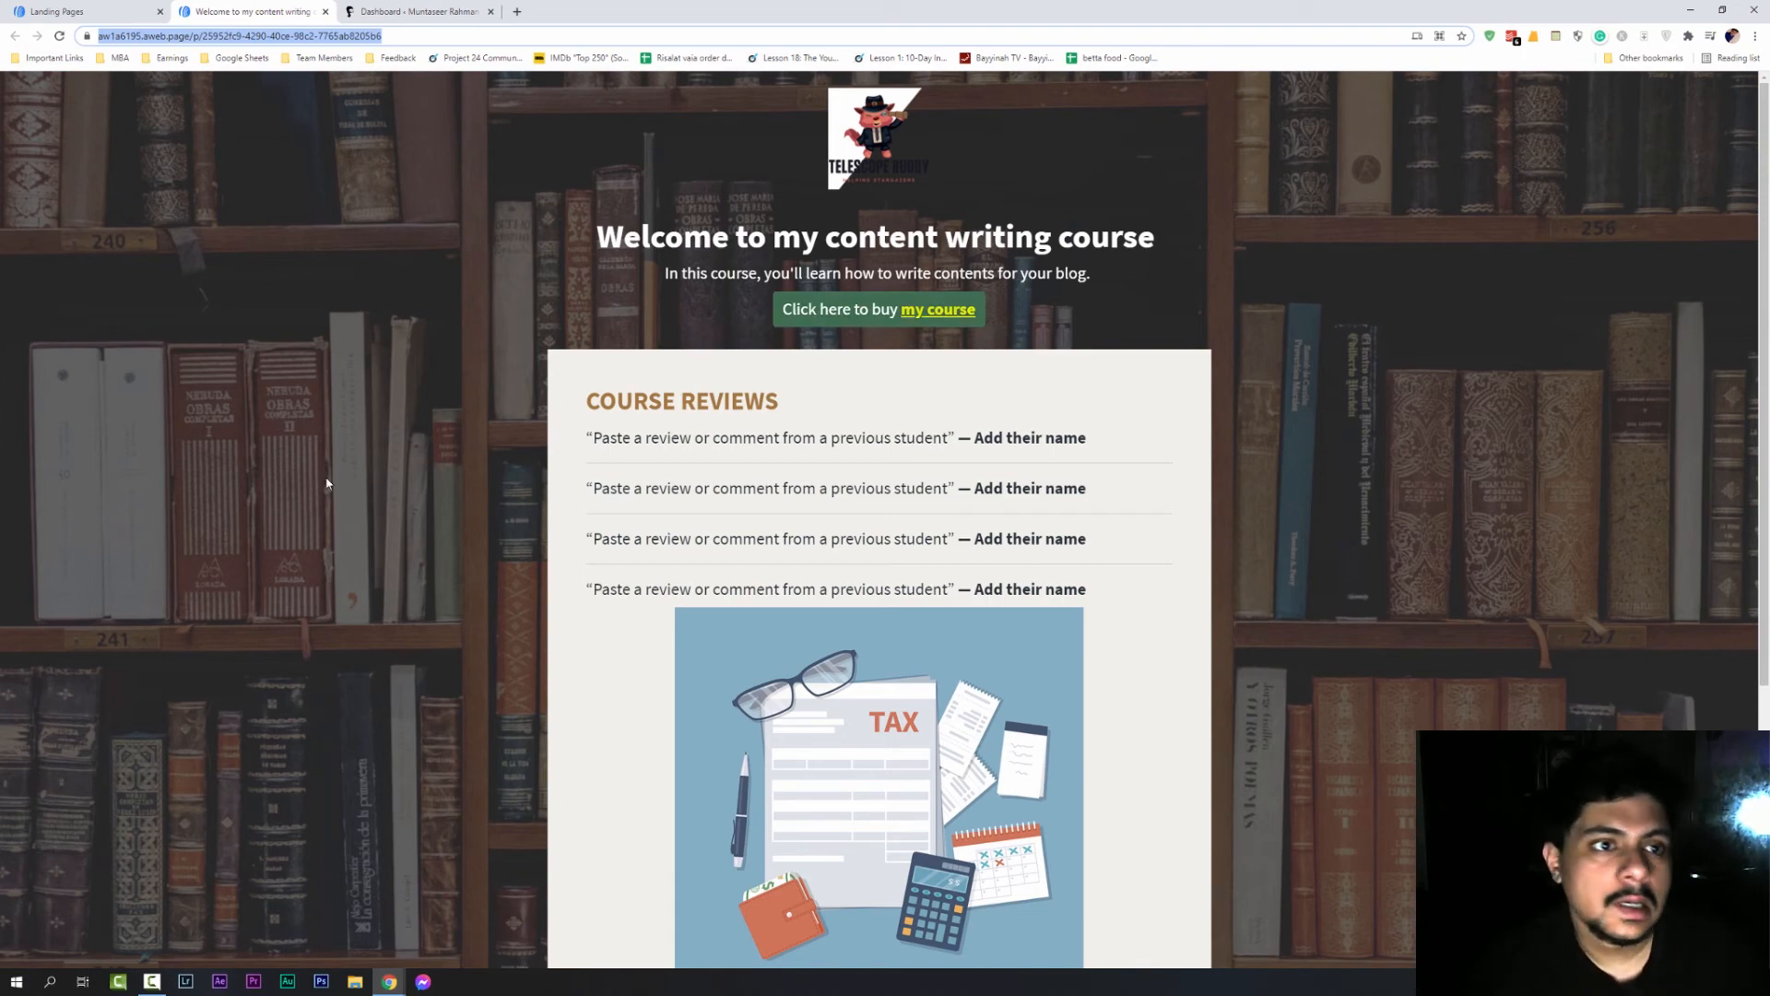
Switch to the WordPress dashboard and search the plugins available to add for "Aweber"
{"action": "left_click", "coordinate": [417, 11]}
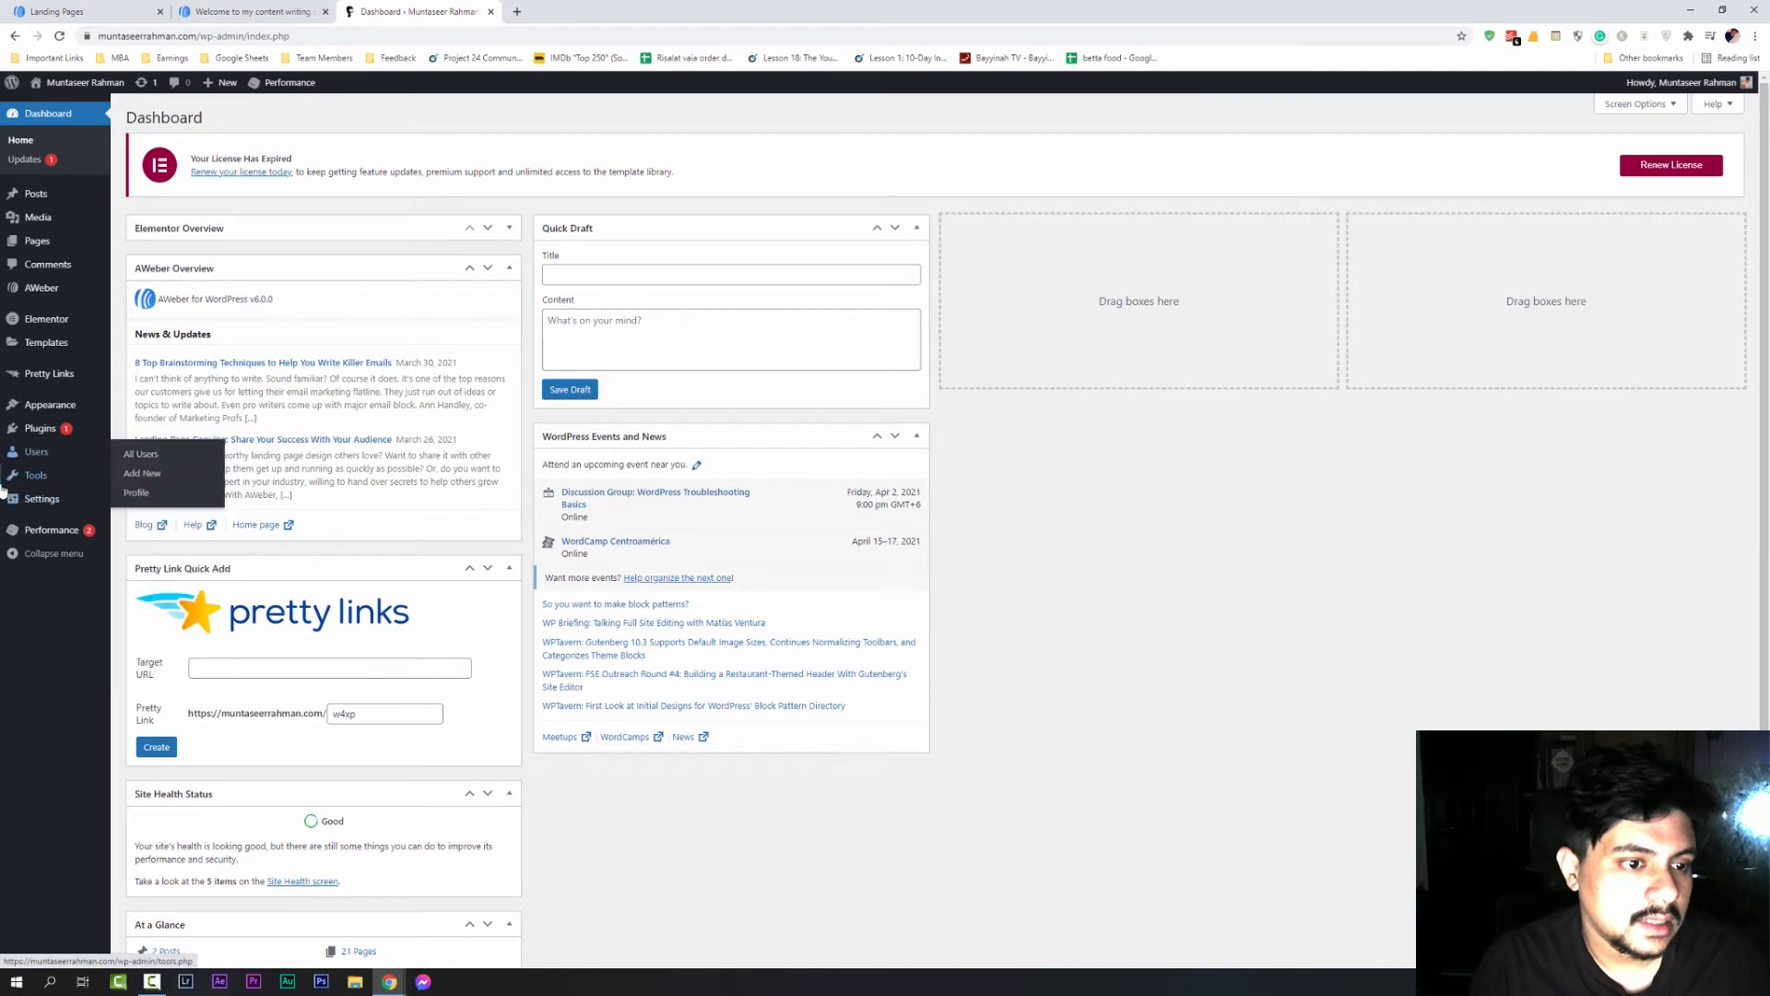
{"action": "mouse_move", "coordinate": [20, 428]}
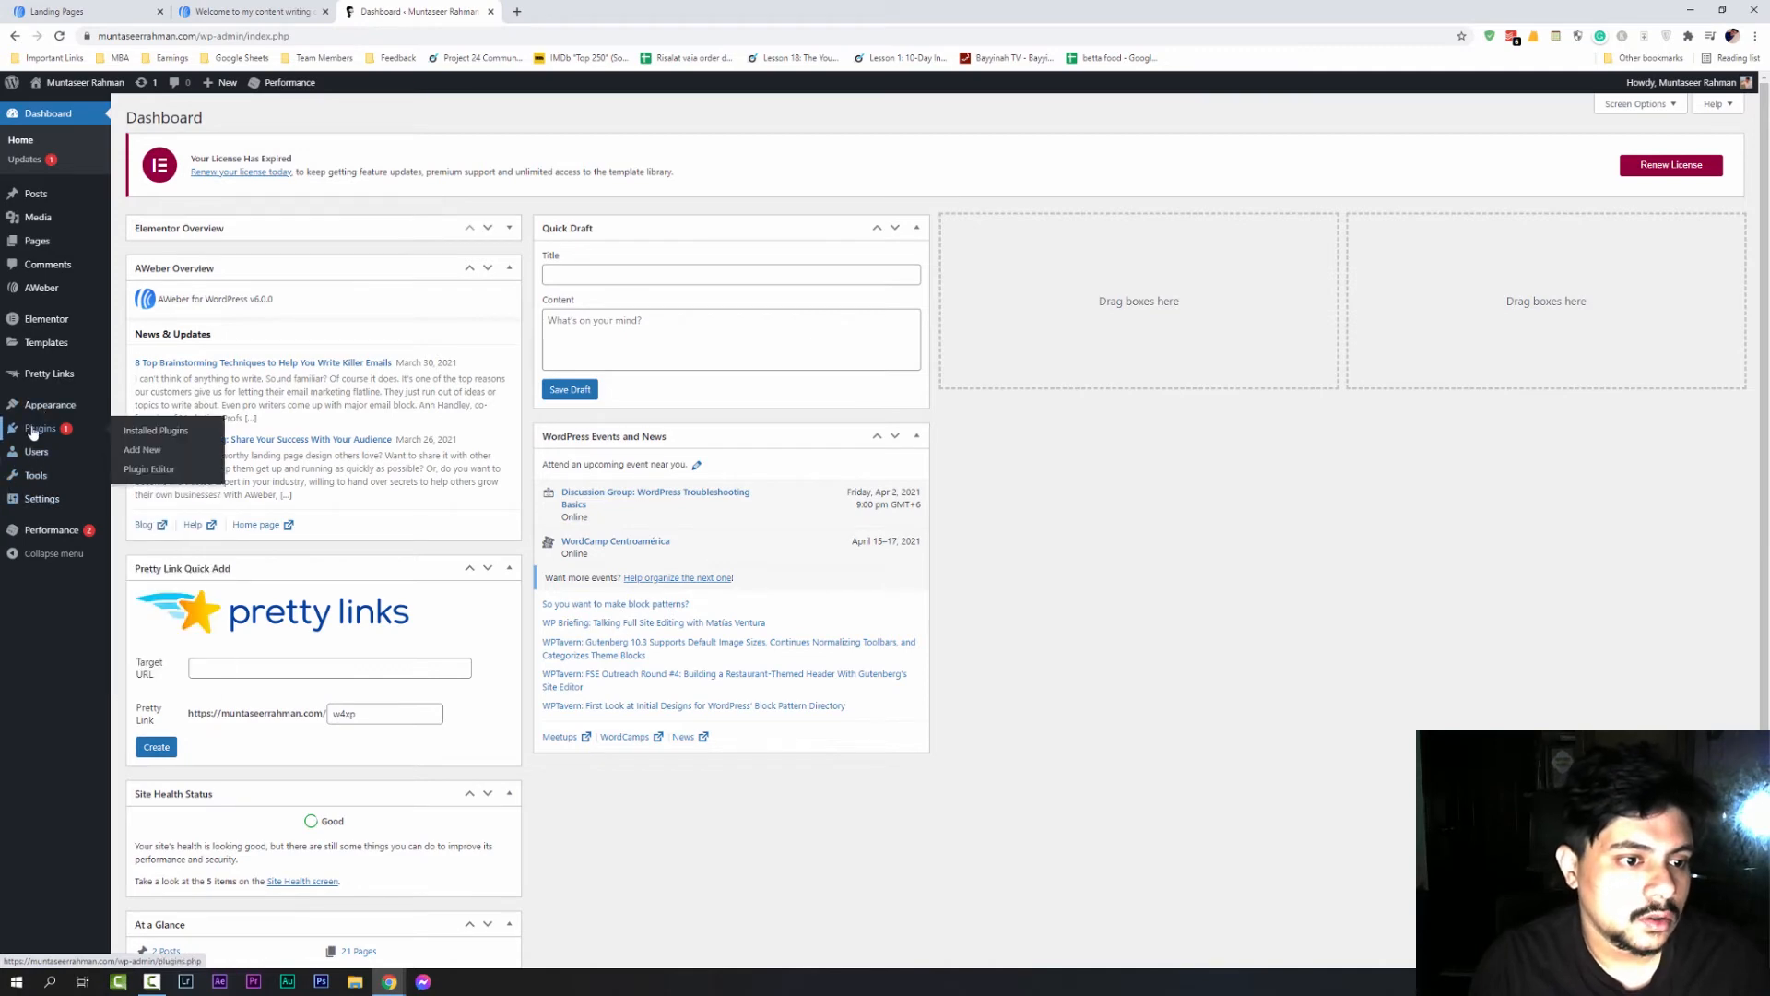
{"action": "left_click", "coordinate": [143, 451]}
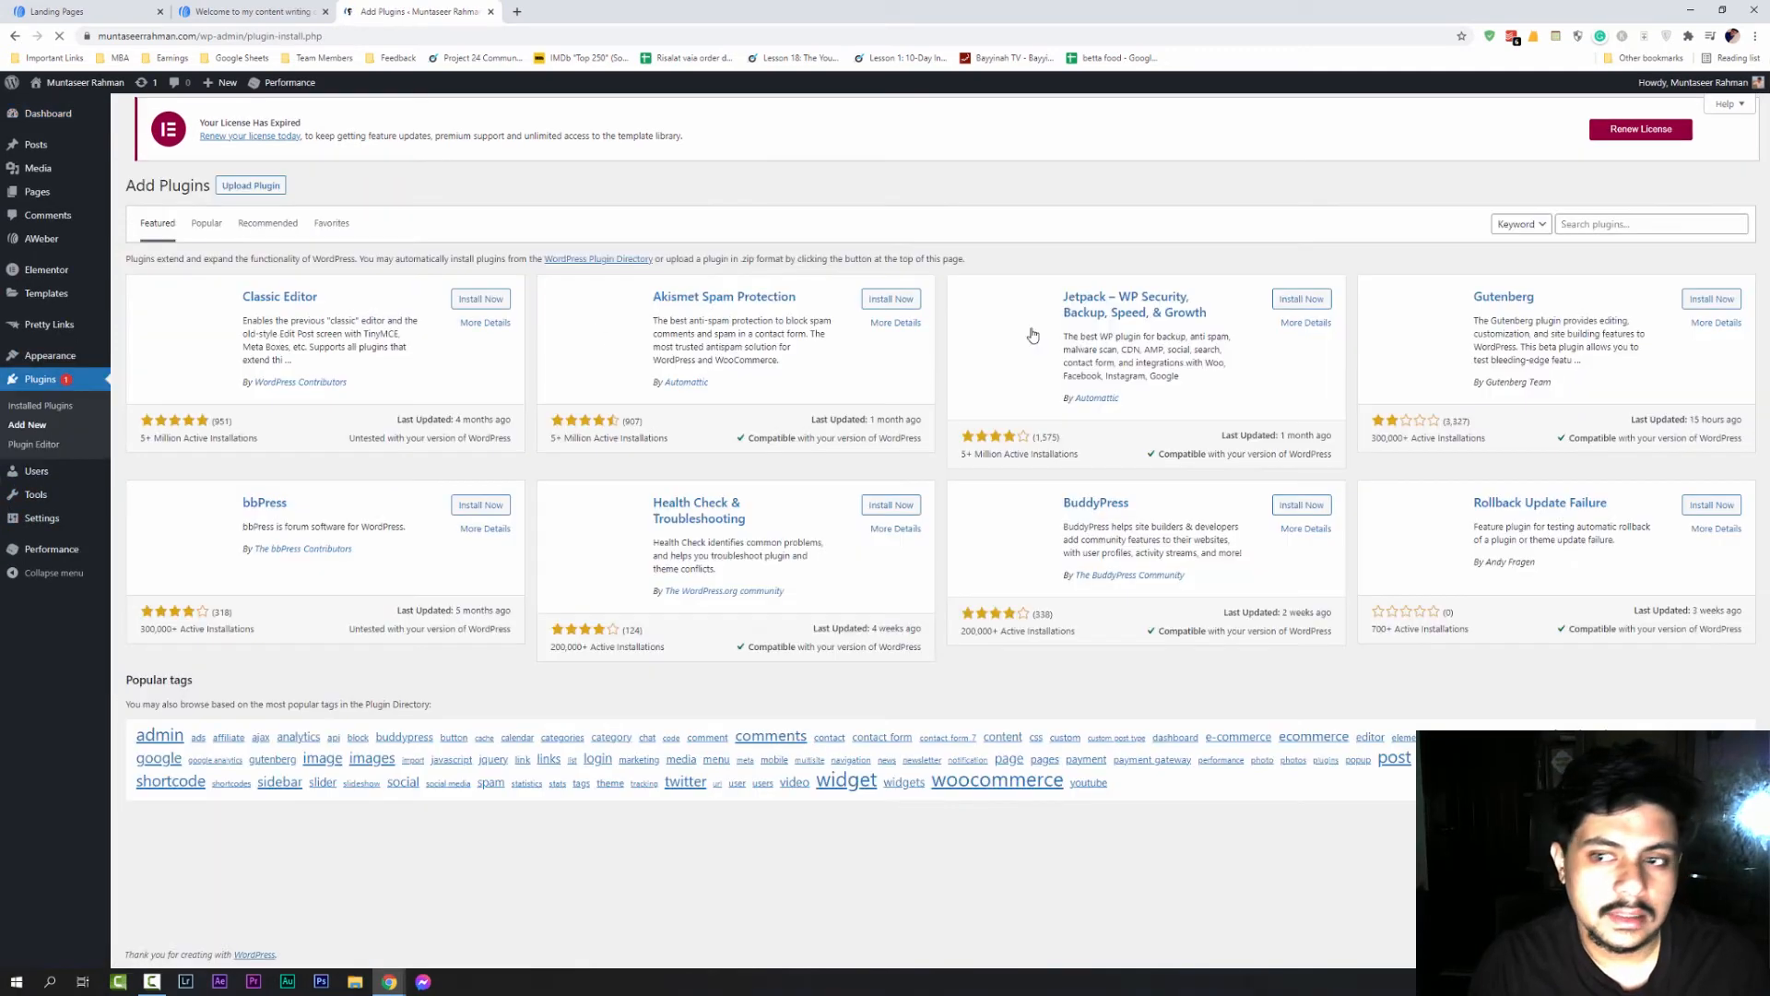
{"action": "left_click", "coordinate": [1587, 225]}
{"action": "type", "text": "Aweber"}
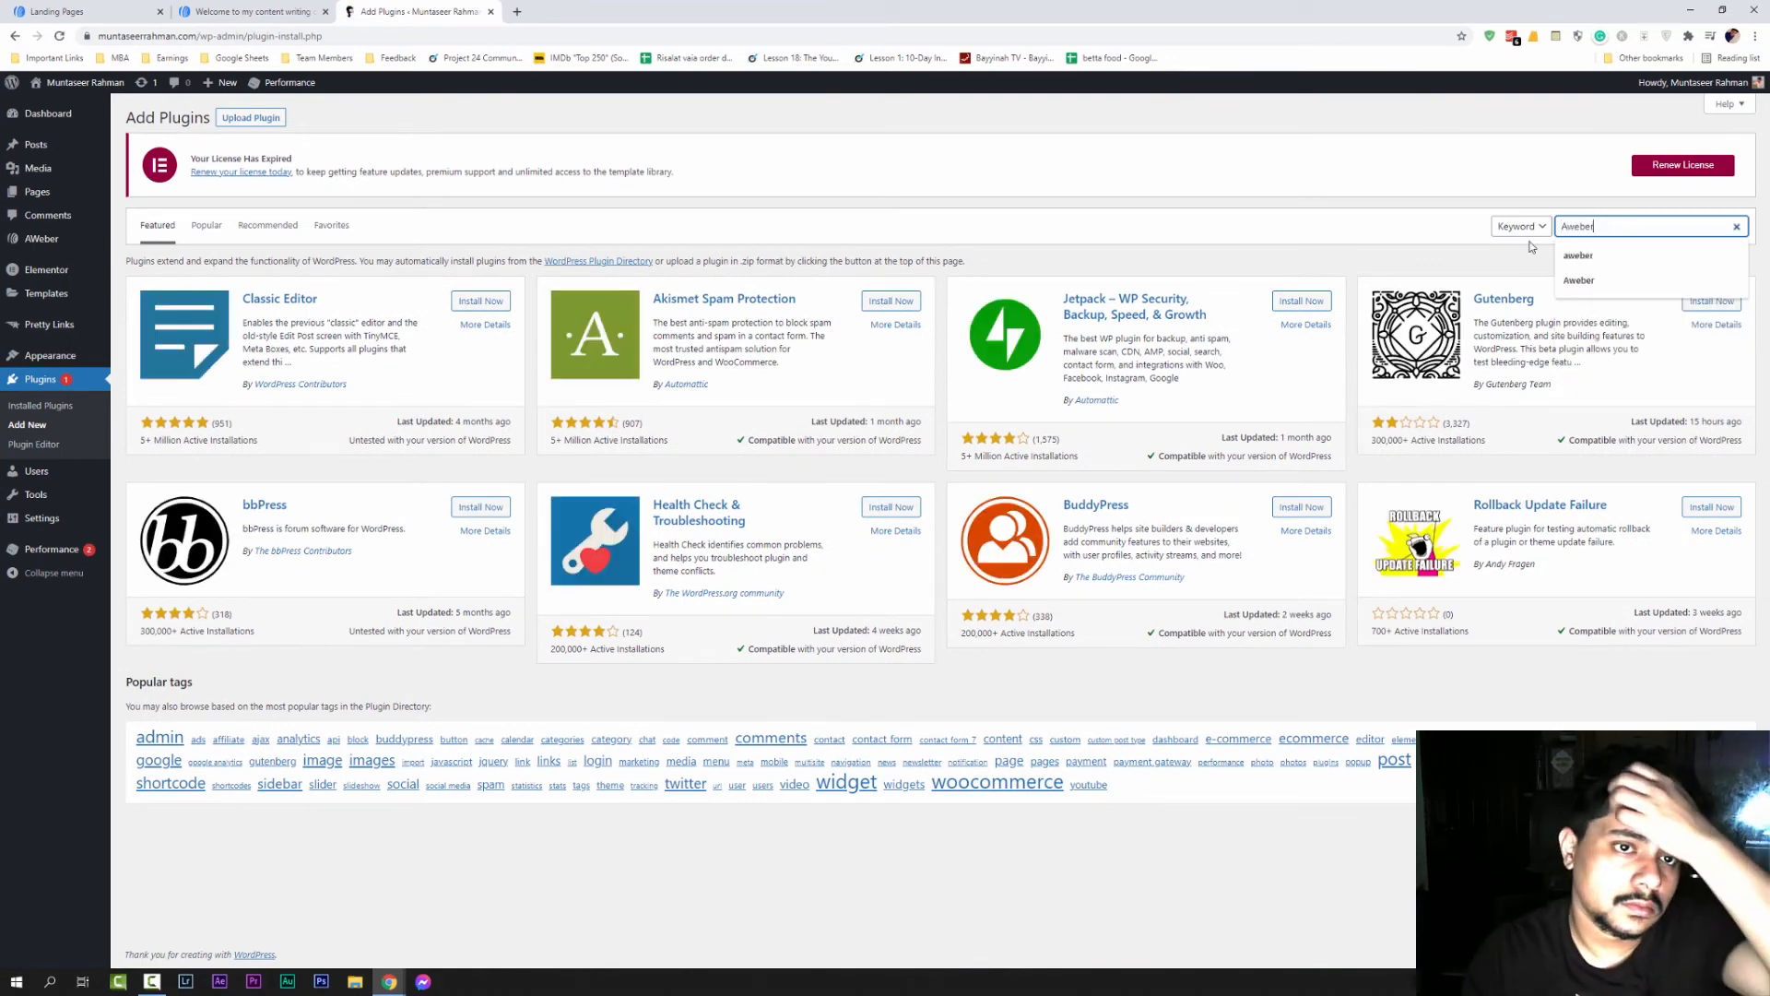
{"action": "key", "text": "Return"}
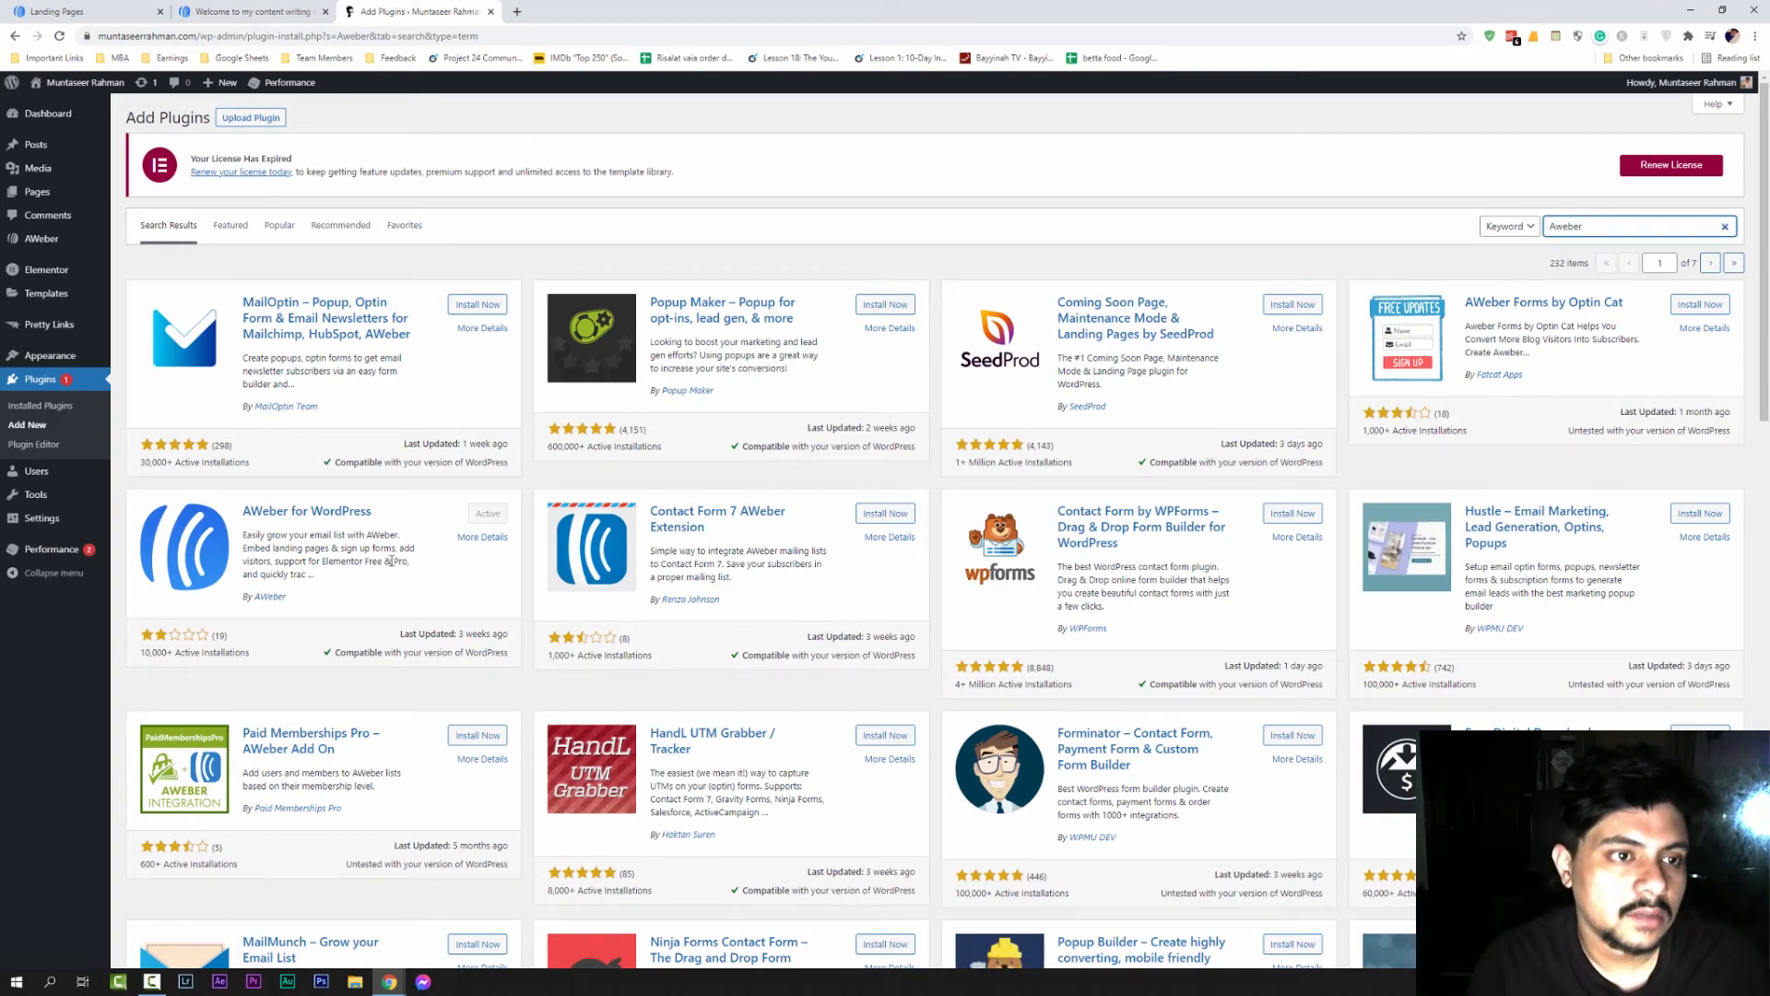
{"action": "key", "text": "ctrl+1"}
{"action": "left_click", "coordinate": [249, 12]}
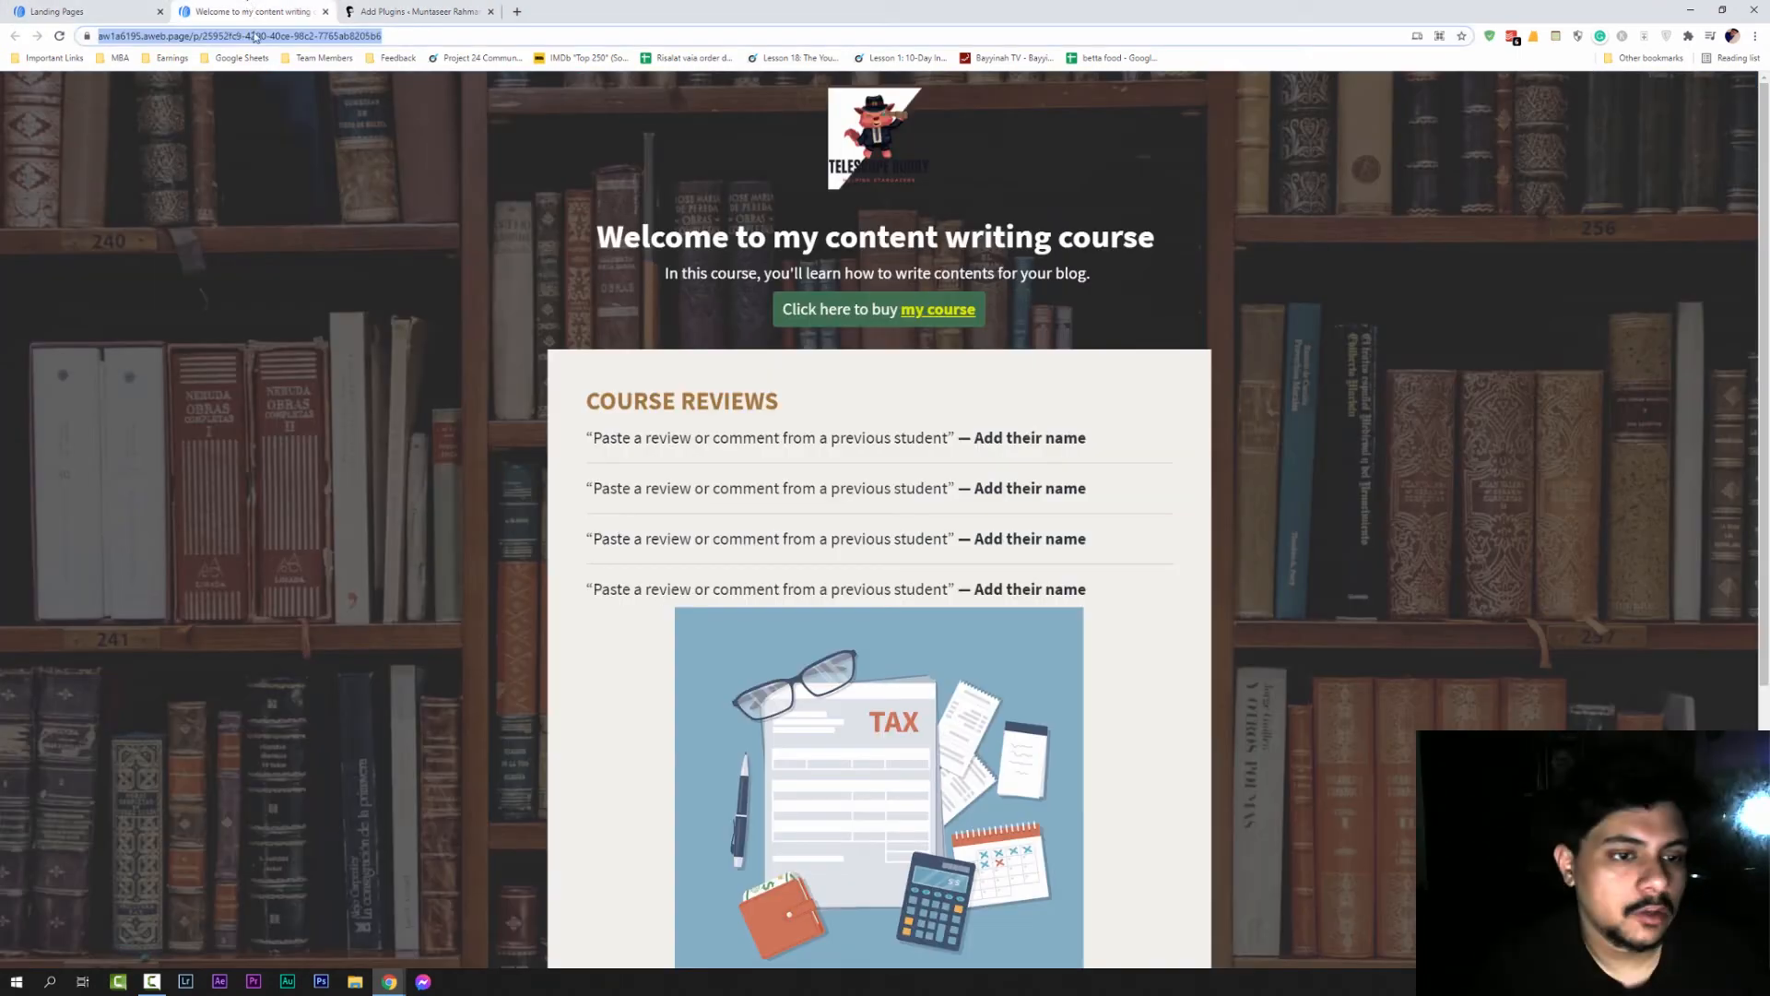
{"action": "left_click", "coordinate": [383, 11]}
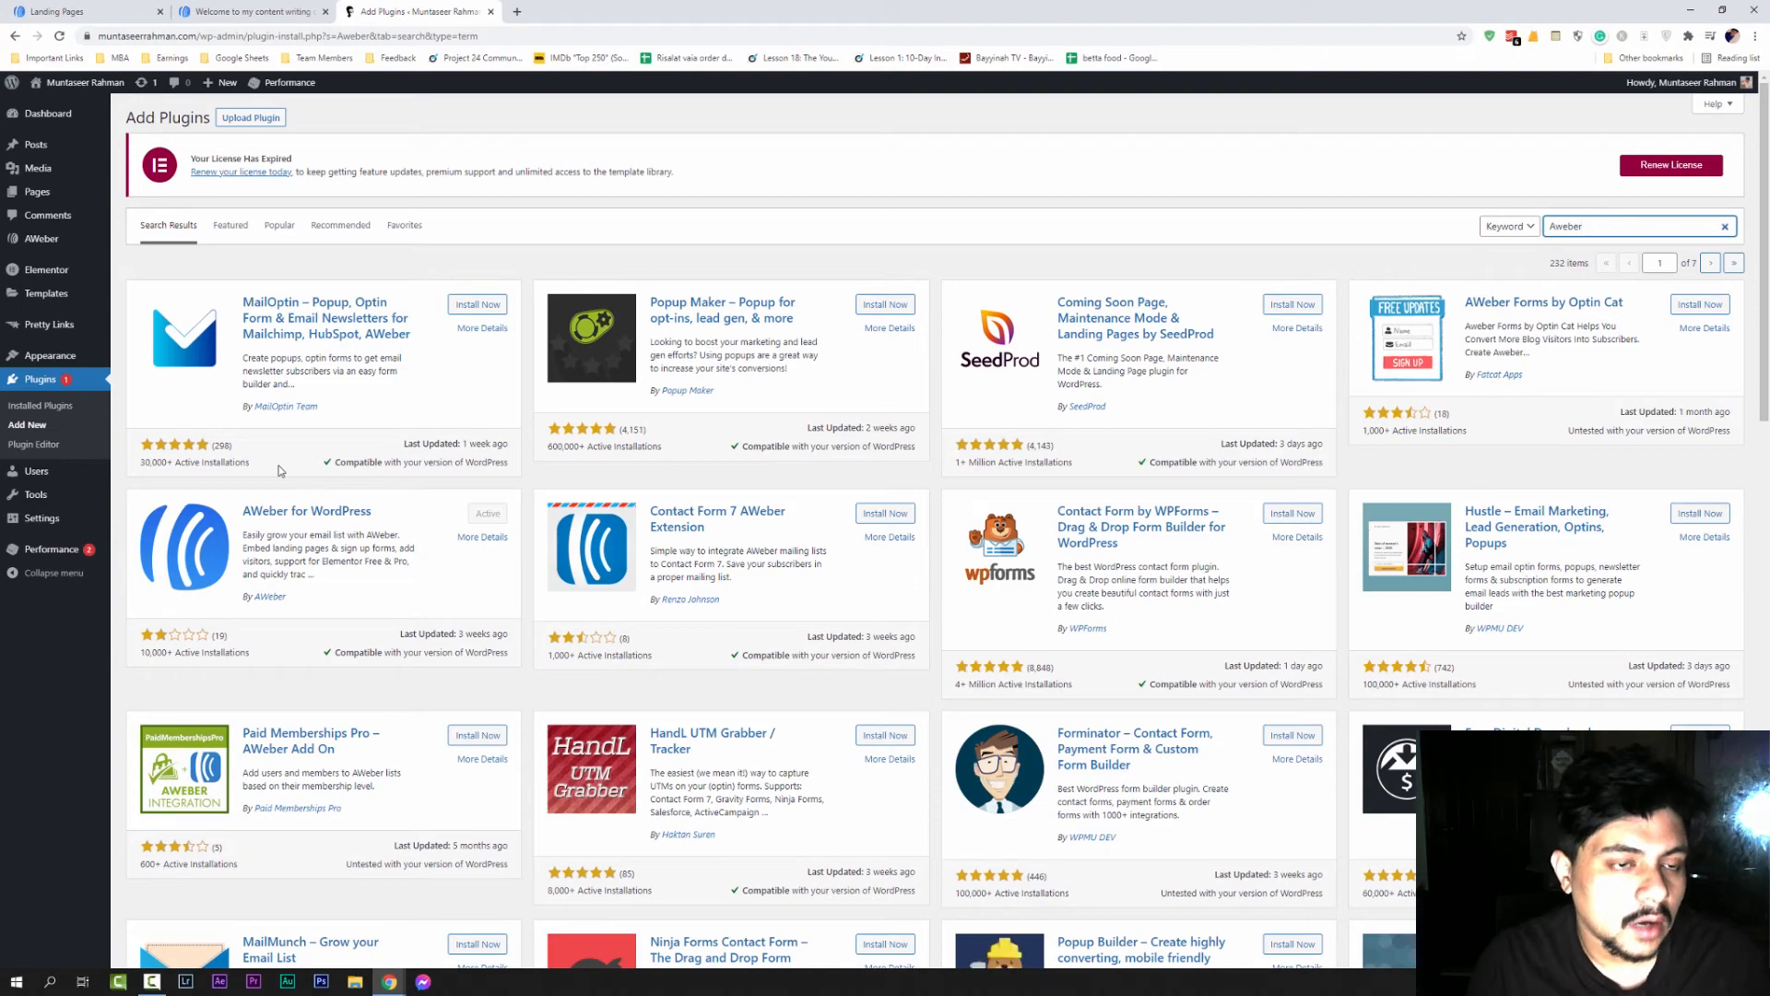
{"action": "left_click", "coordinate": [78, 11]}
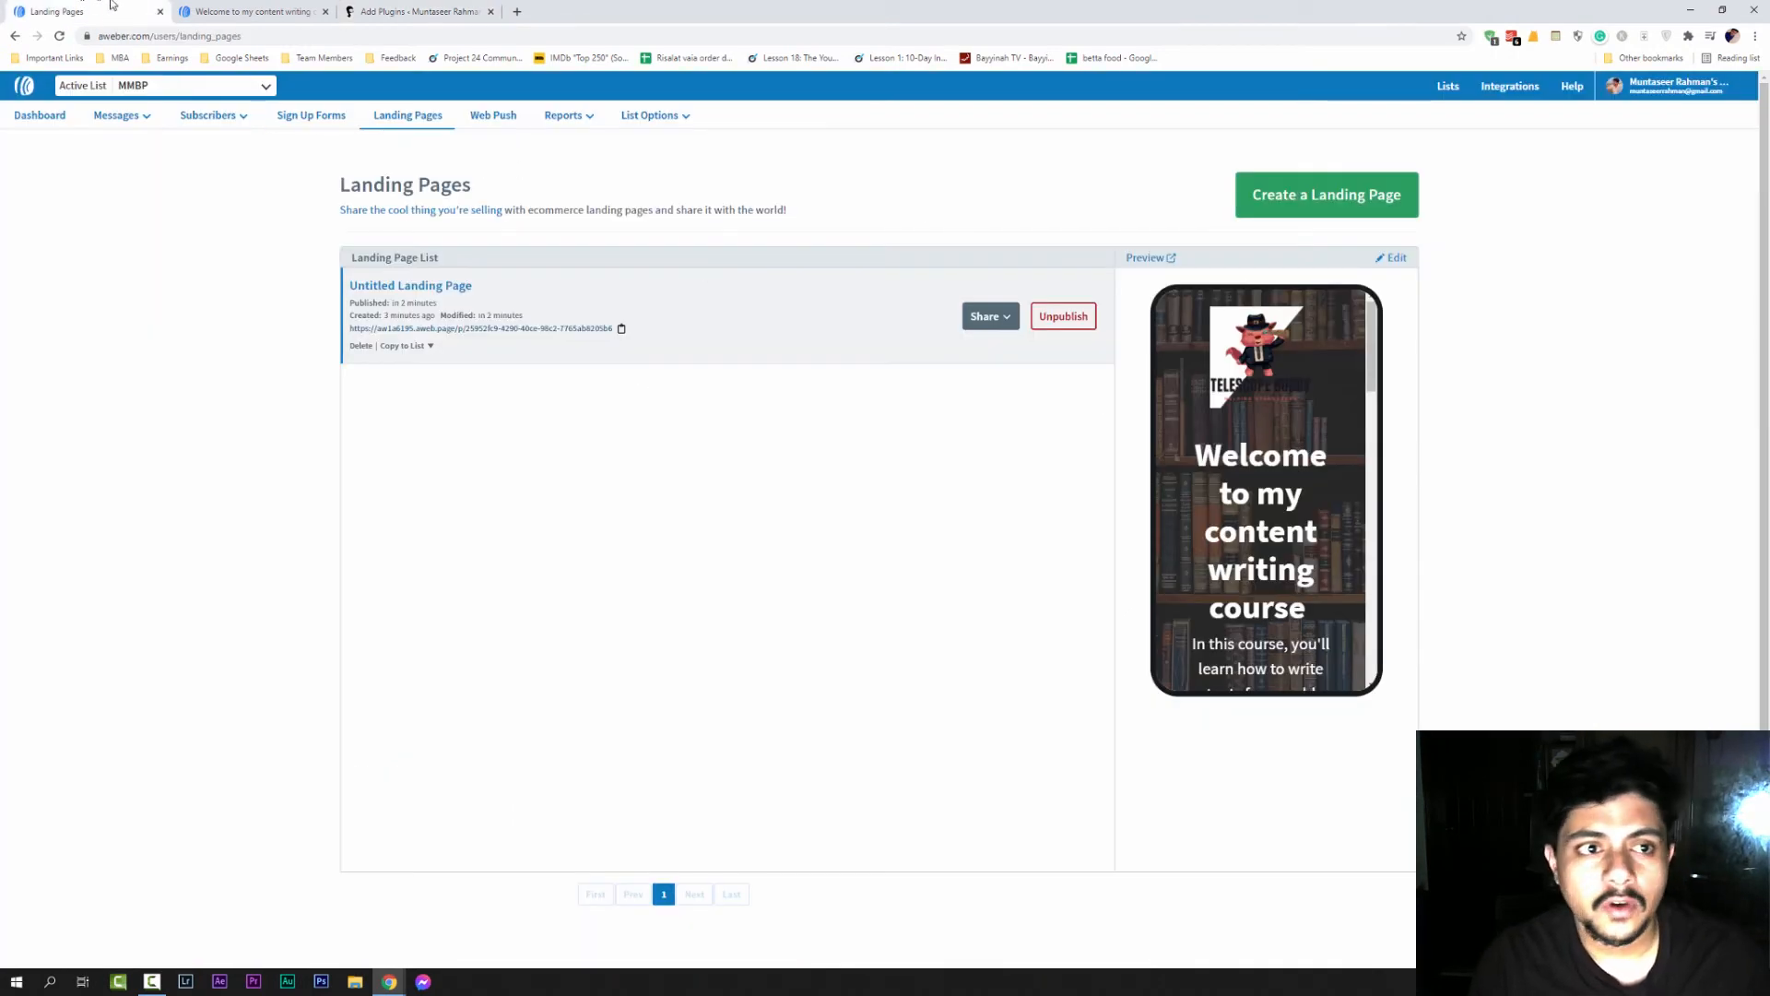
{"action": "left_click", "coordinate": [249, 11]}
{"action": "left_click", "coordinate": [395, 13]}
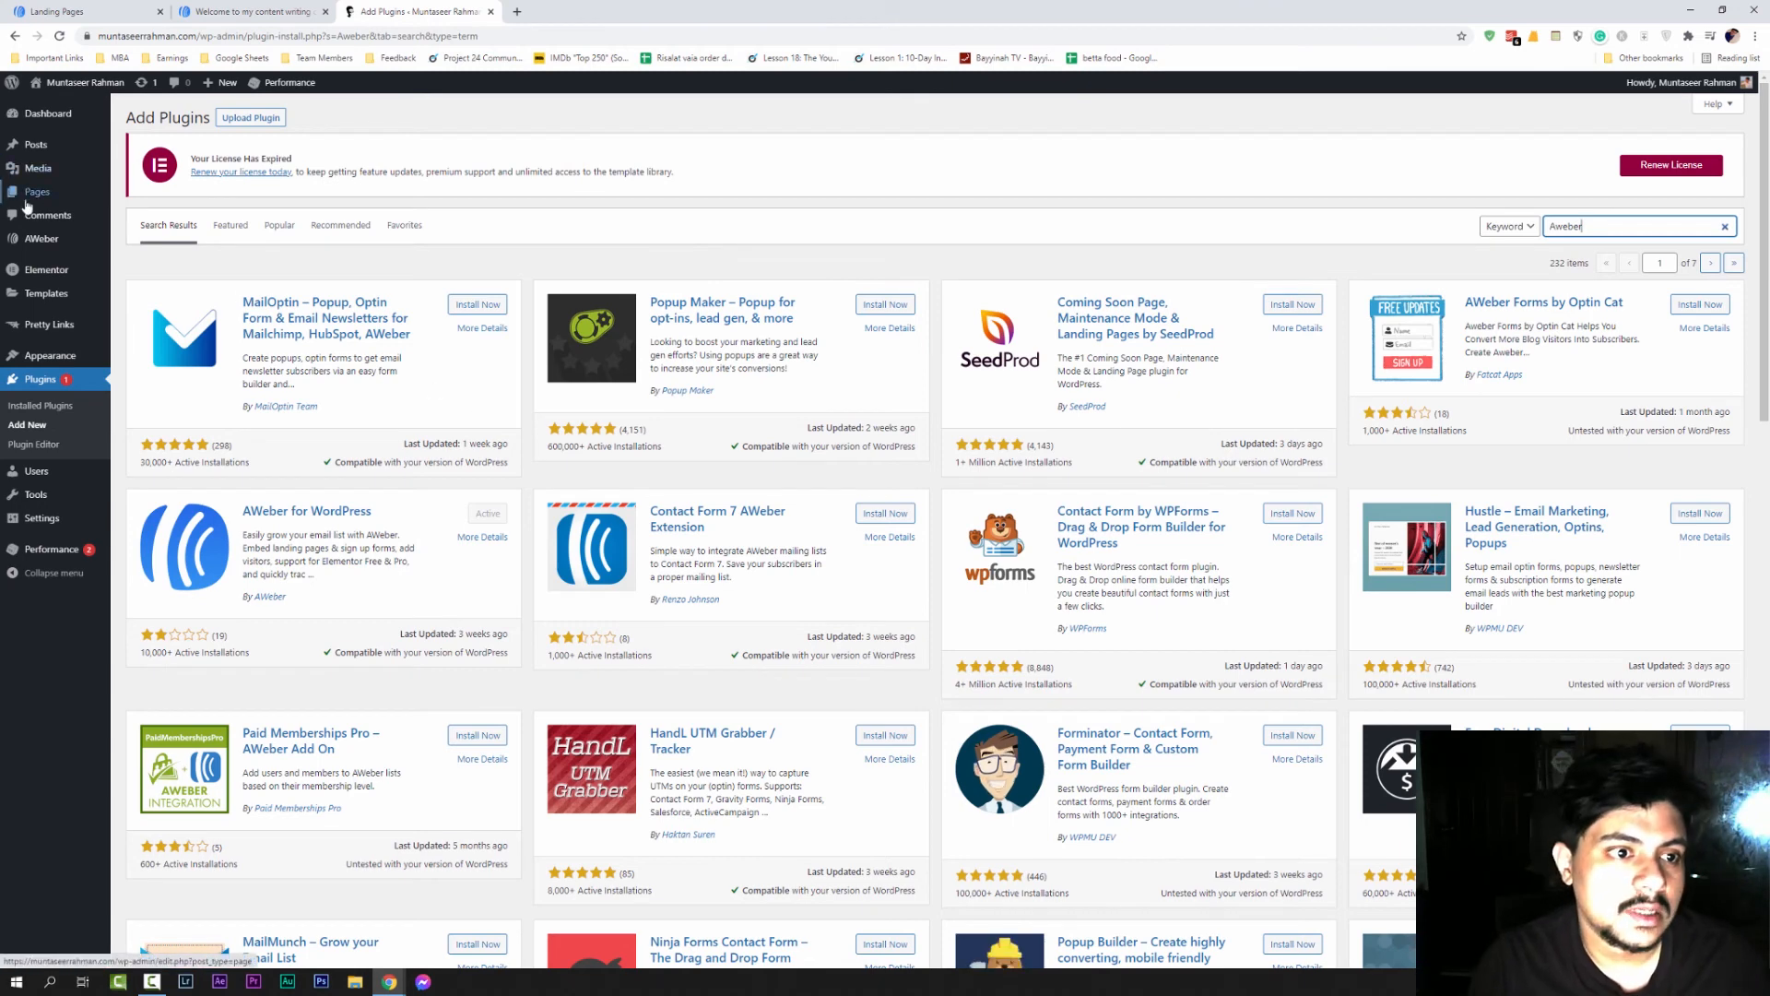
Add a new WordPress page titled "My Writing Course"
{"action": "mouse_move", "coordinate": [41, 205]}
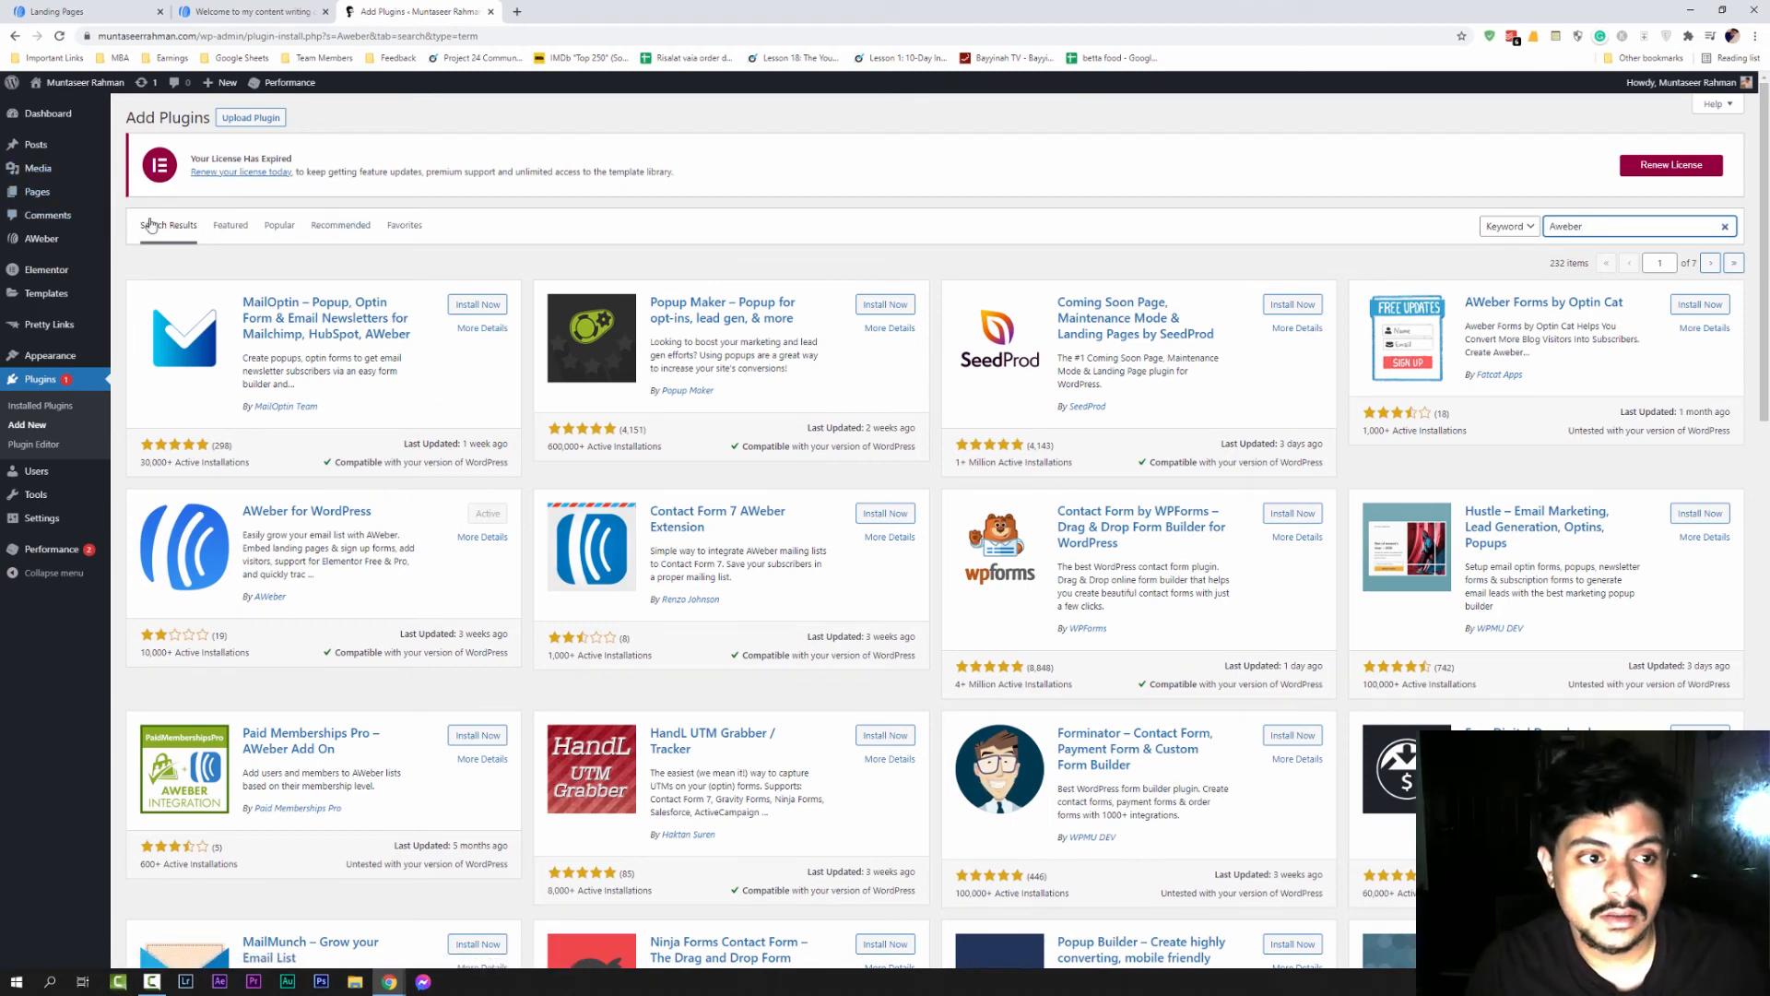
{"action": "left_click", "coordinate": [39, 194]}
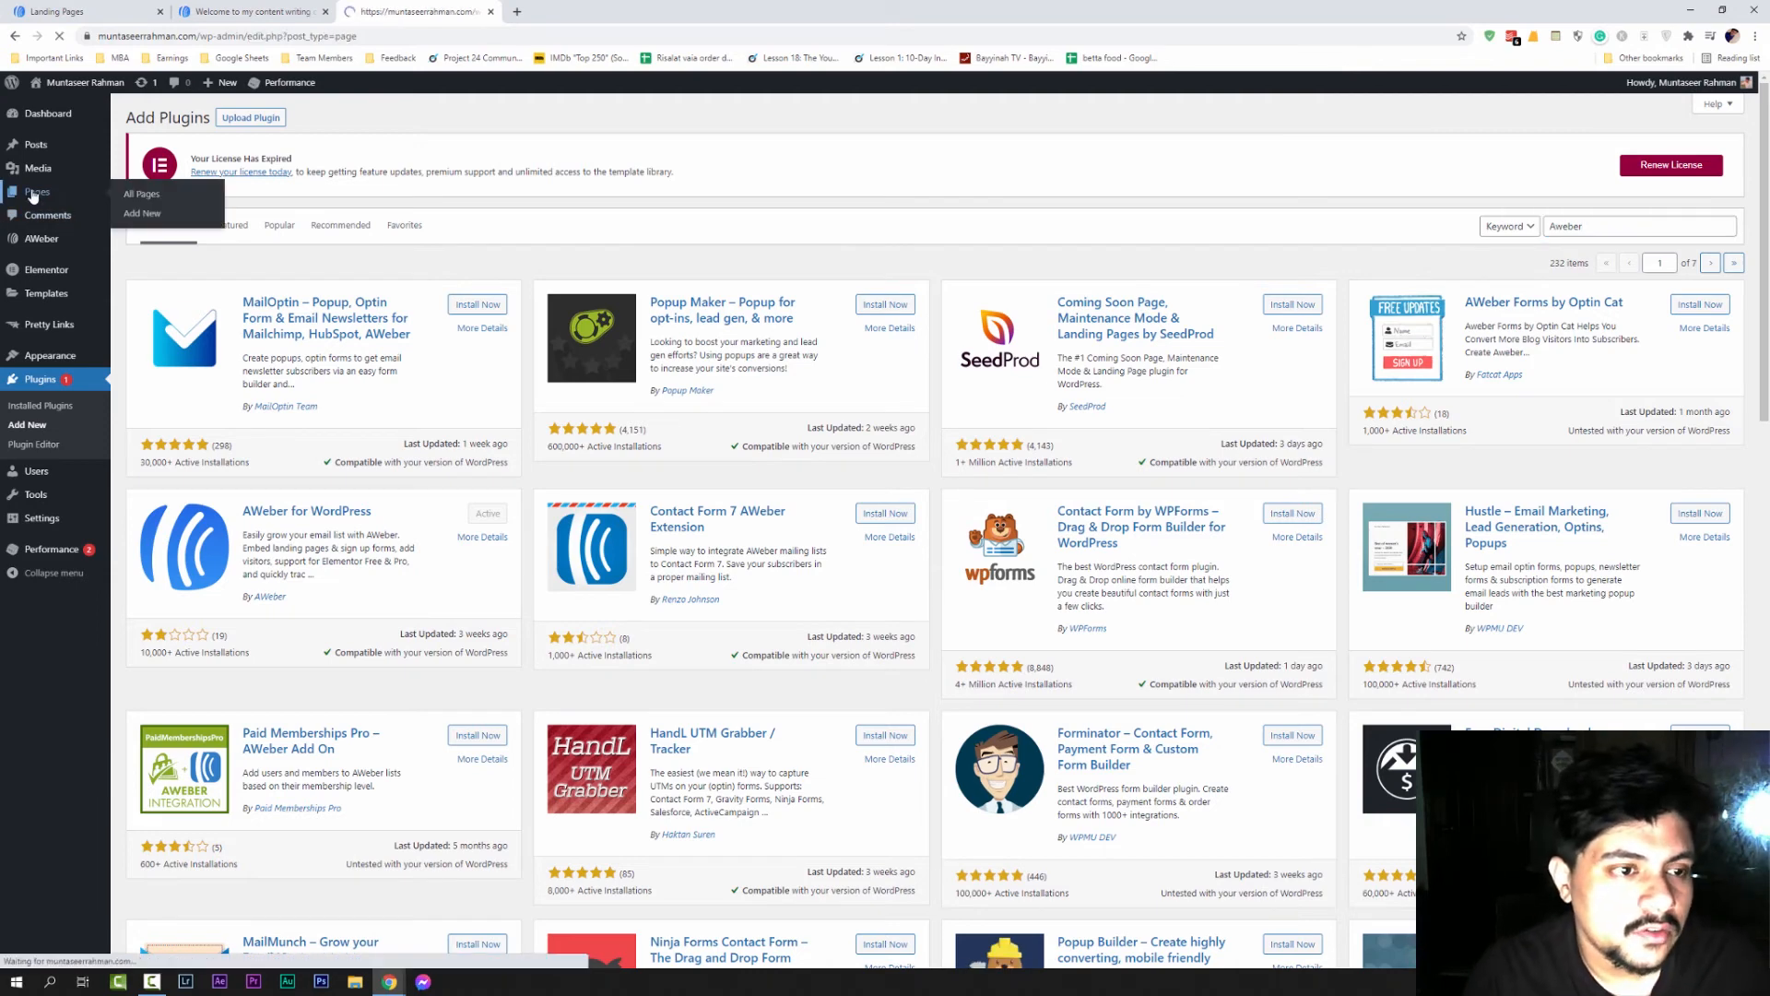
{"action": "left_click", "coordinate": [198, 117]}
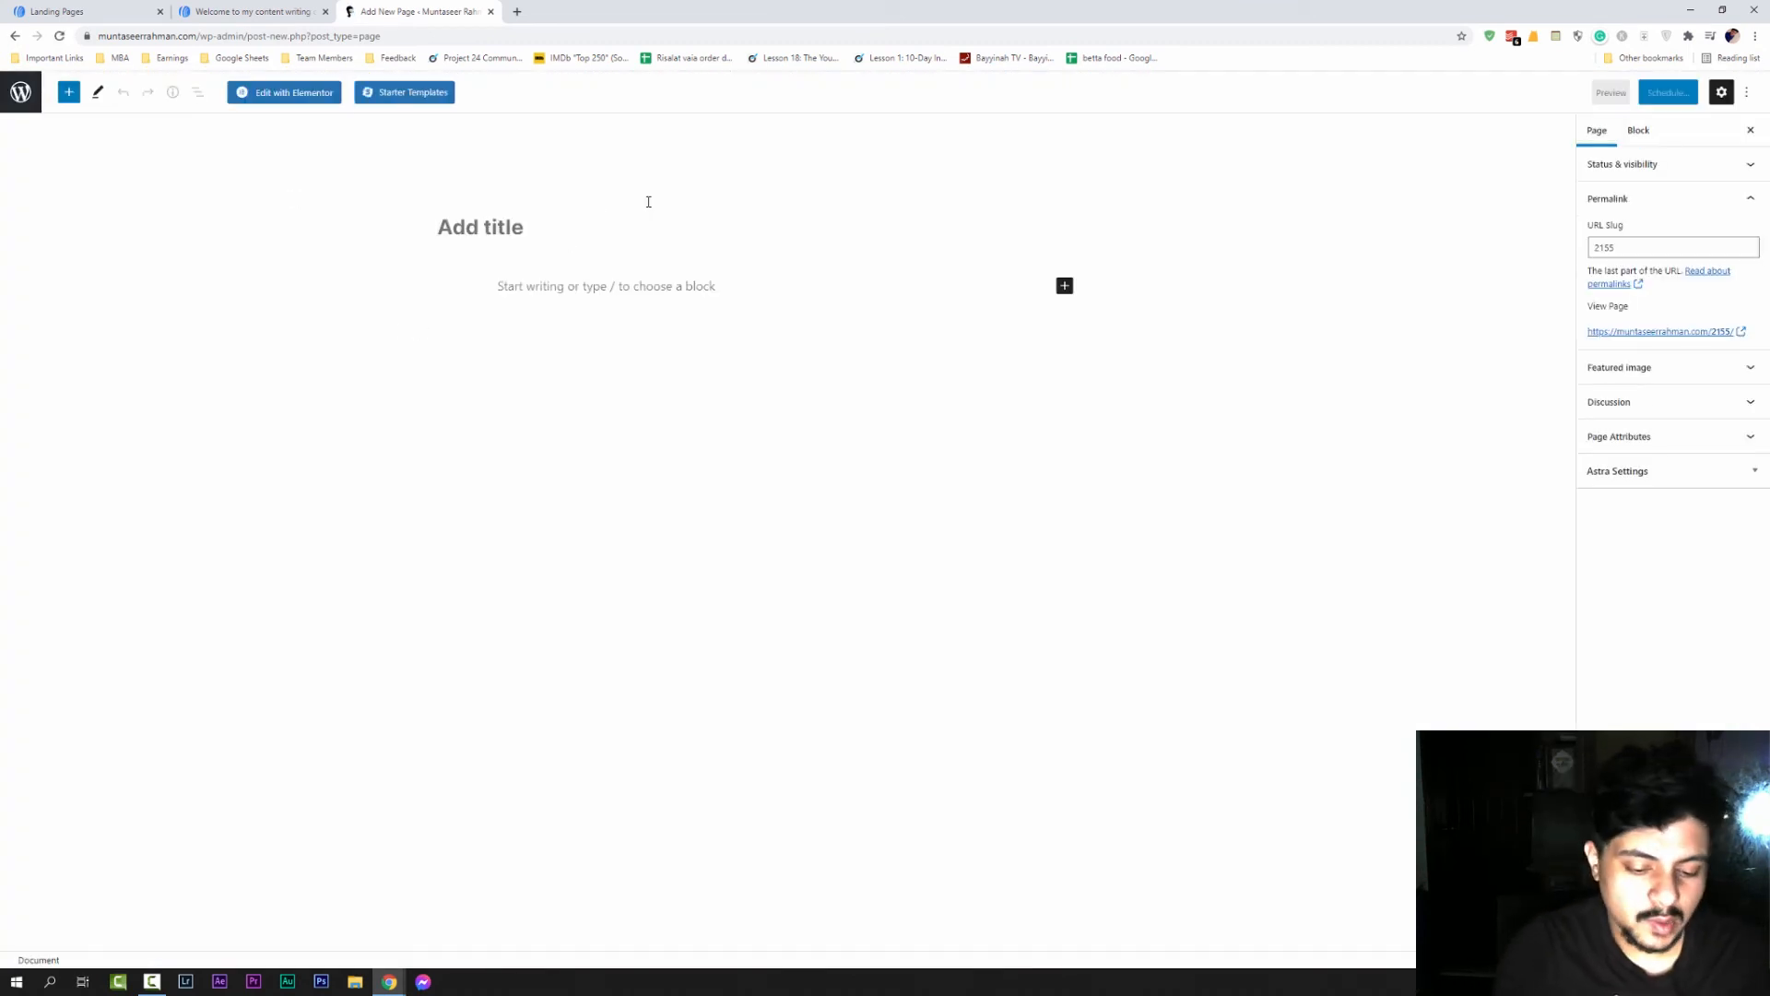
{"action": "type", "text": "My"}
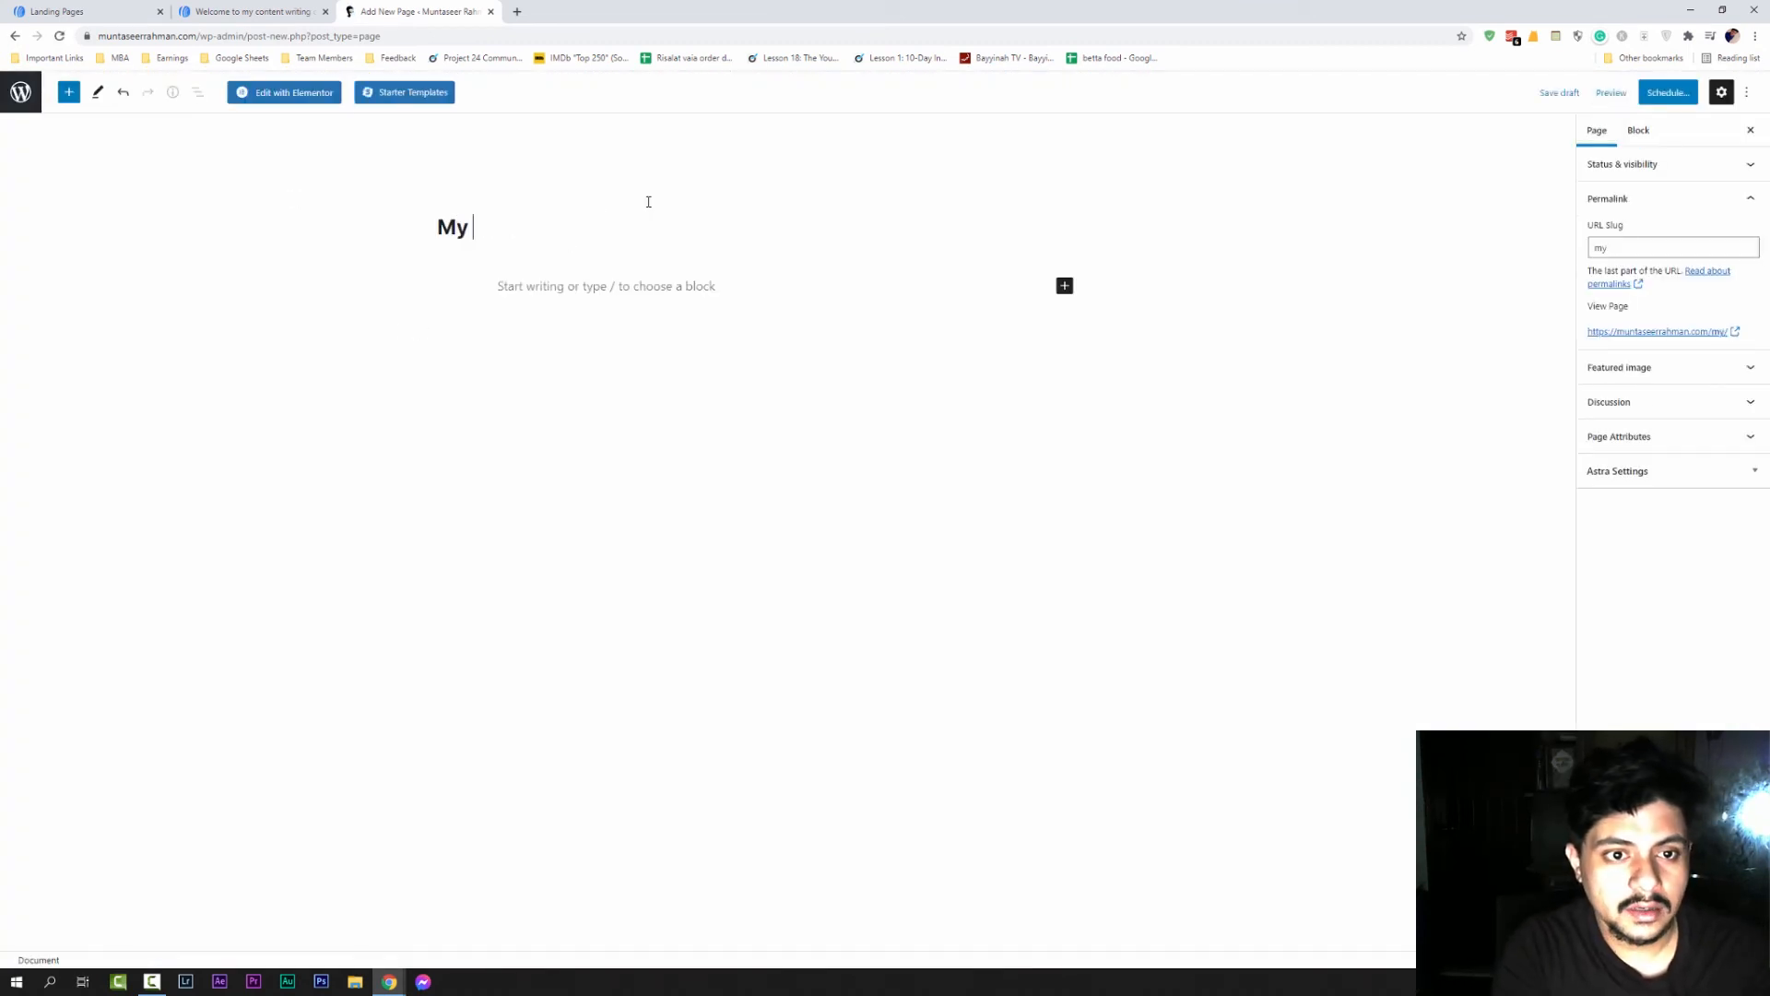
{"action": "type", "text": " Writing o"}
{"action": "key", "text": "BackSpace"}
{"action": "key", "text": "BackSpace"}
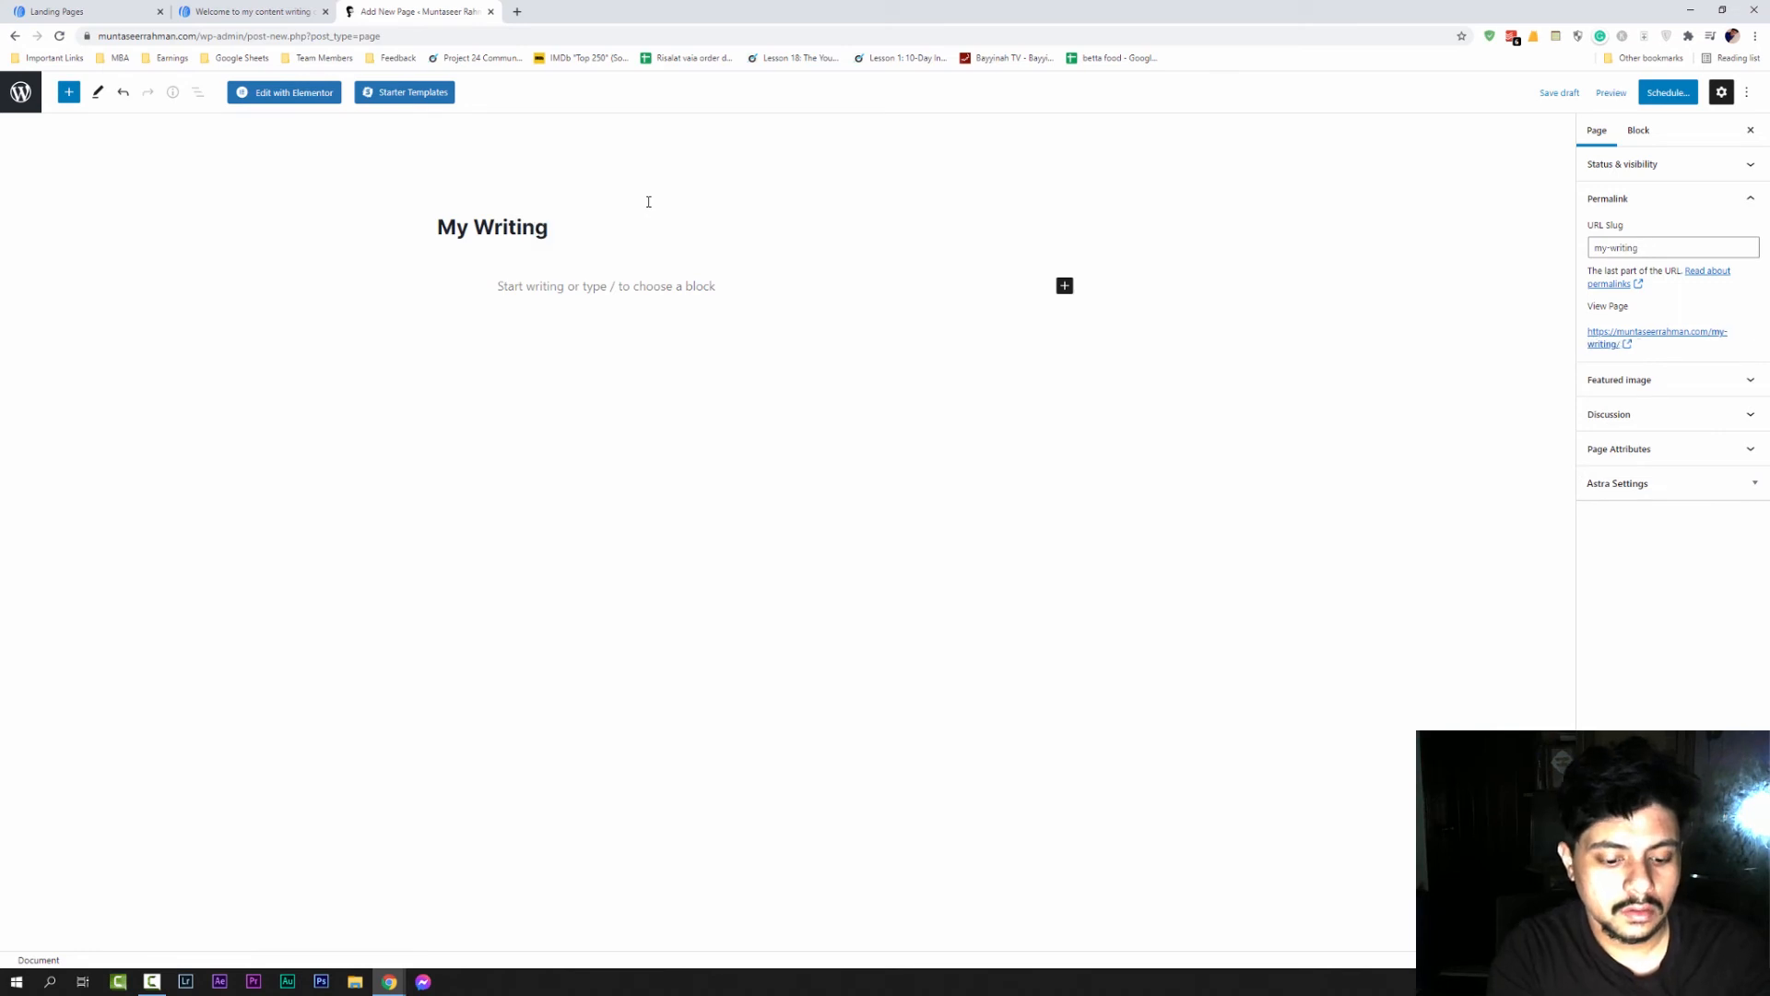
{"action": "type", "text": "Course"}
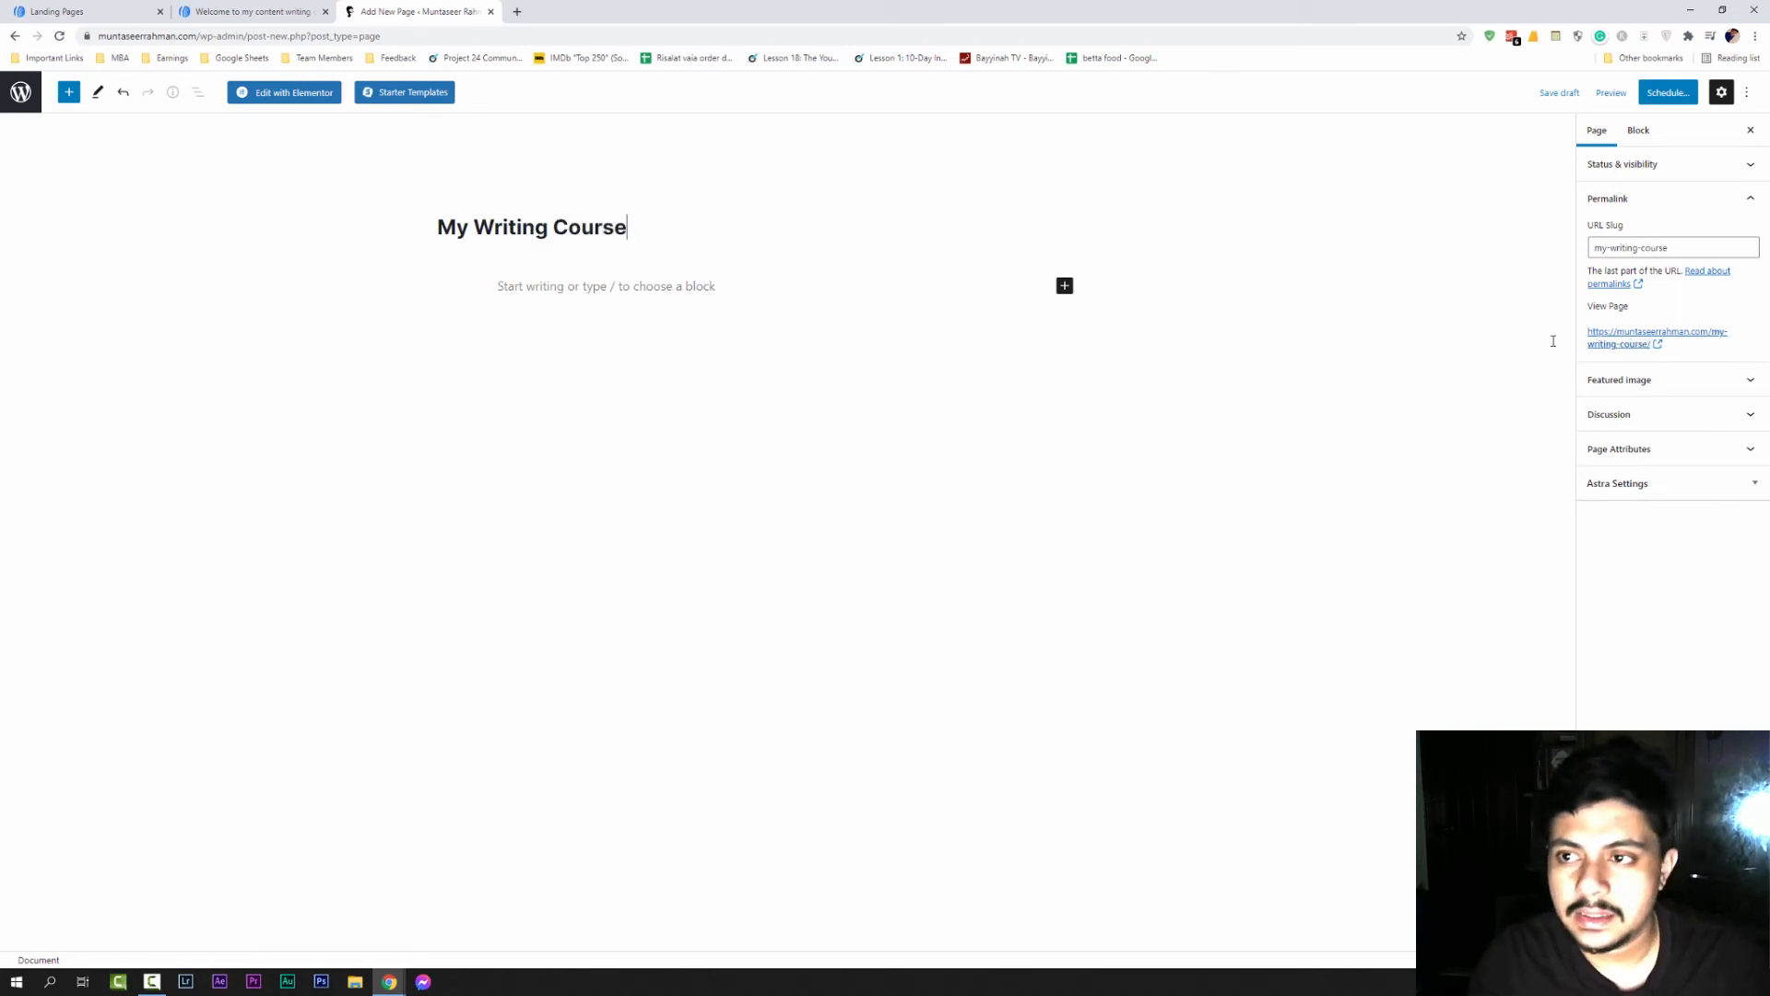
Publish the new page and leave the editor for the list of pages
{"action": "left_click", "coordinate": [1667, 93]}
{"action": "left_click", "coordinate": [1650, 95]}
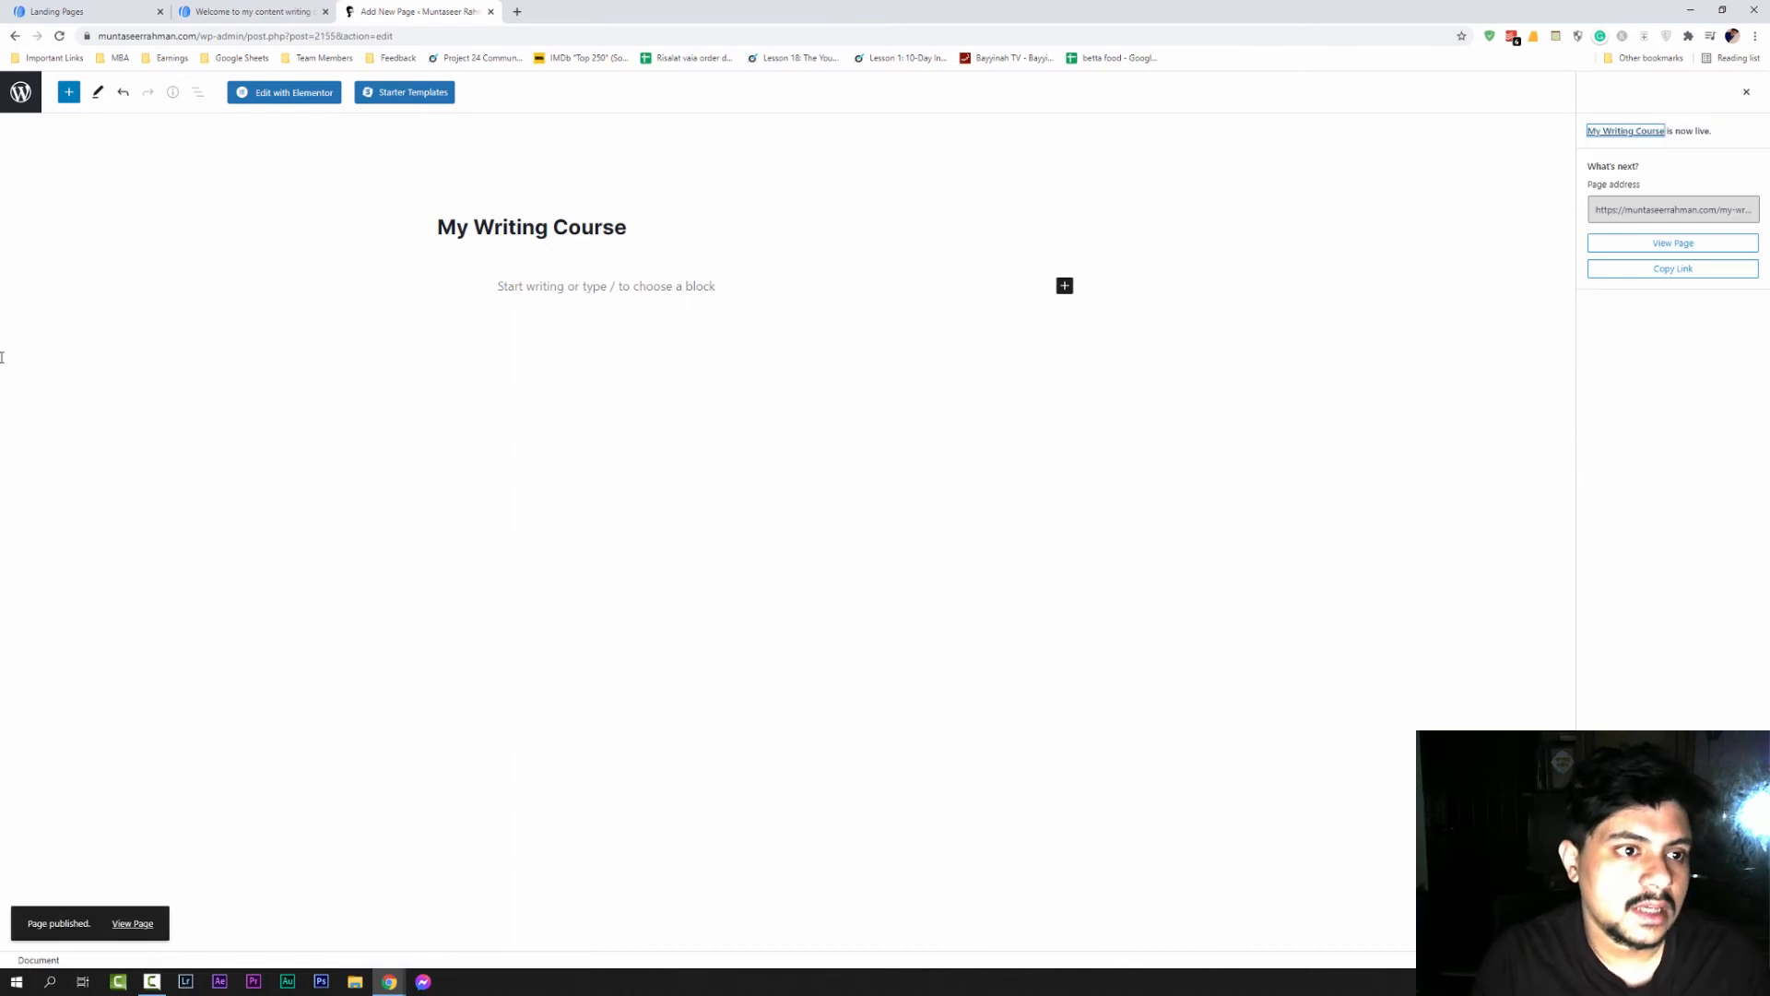
{"action": "left_click", "coordinate": [20, 92]}
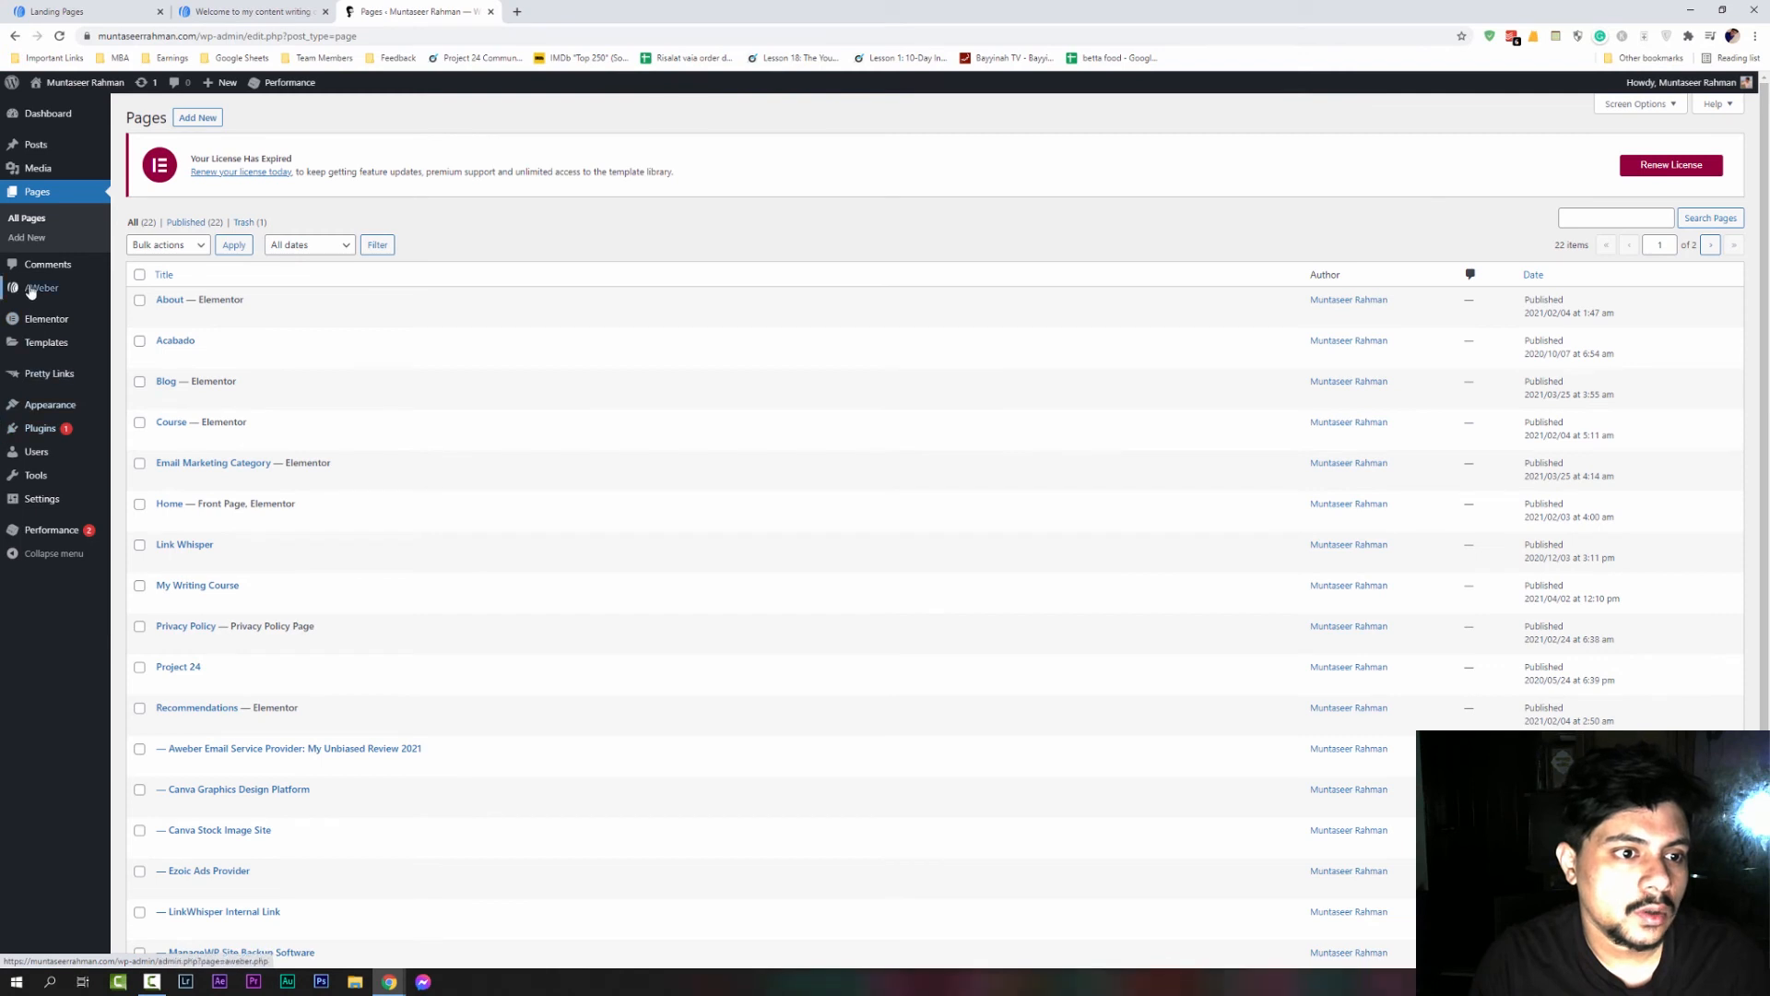
Open the AWeber plugin's landing pages in WordPress and compare them with the landing page list in the AWeber account
{"action": "mouse_move", "coordinate": [27, 291]}
{"action": "left_click", "coordinate": [5, 219]}
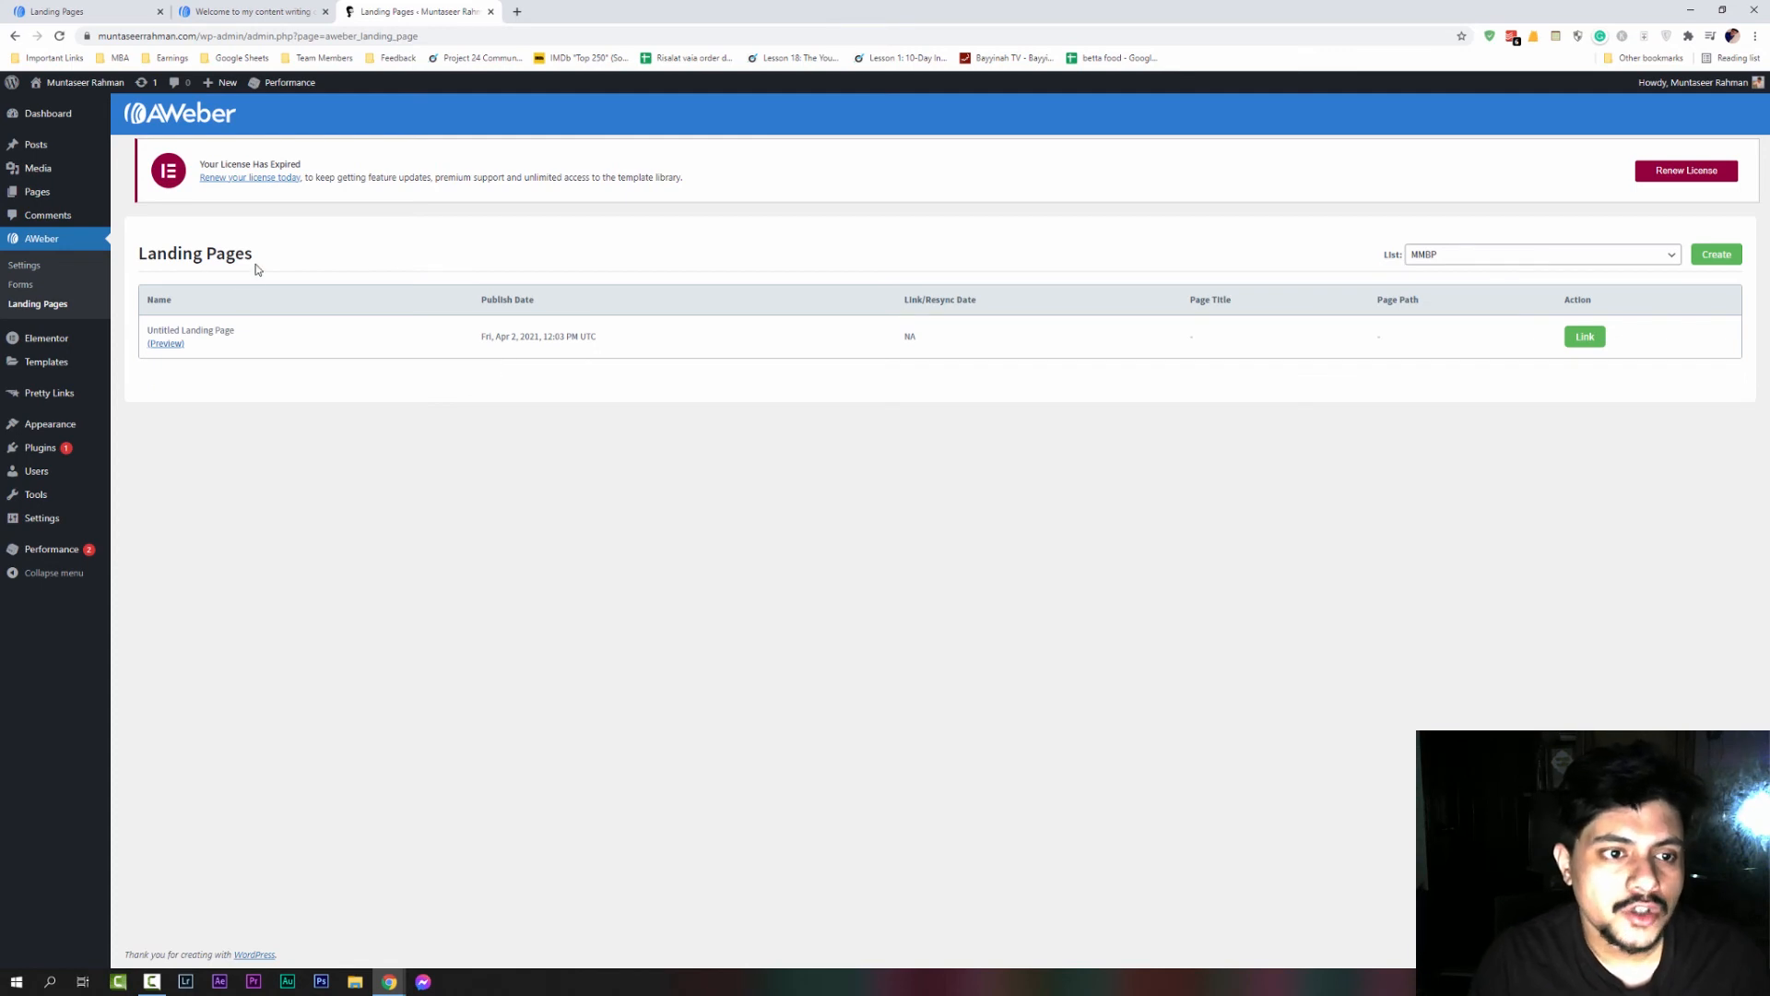
{"action": "left_click", "coordinate": [32, 11]}
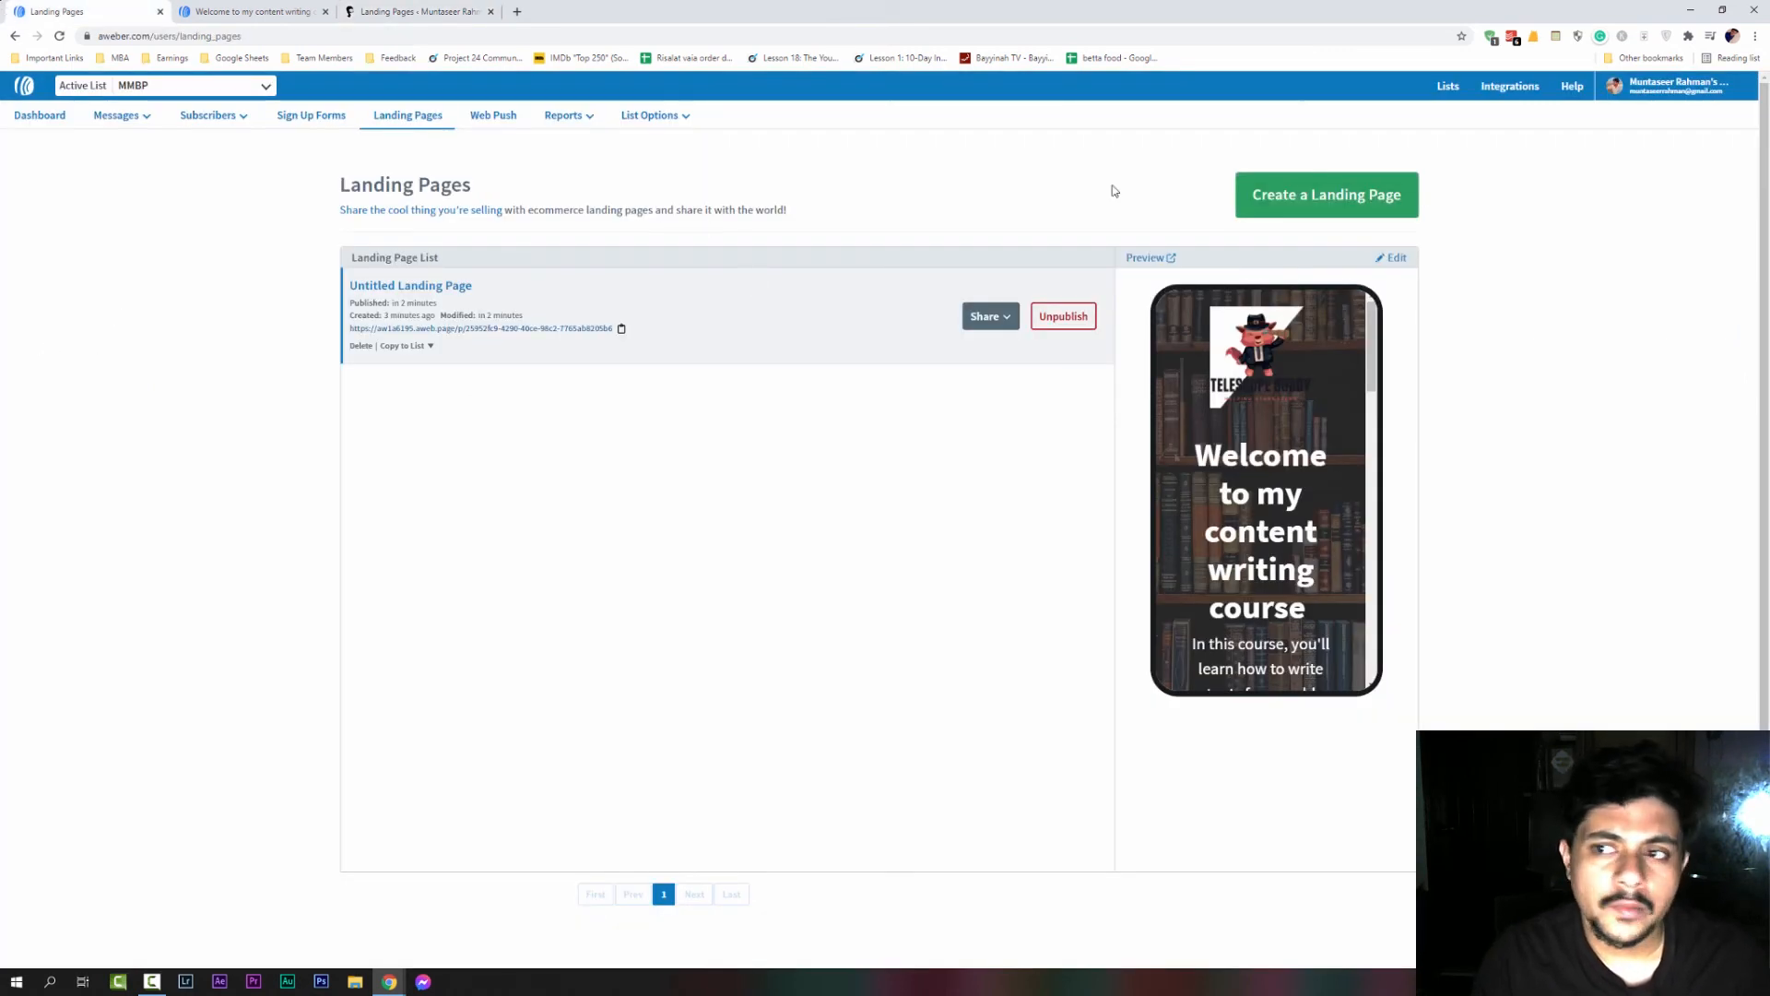
{"action": "left_click", "coordinate": [1638, 88]}
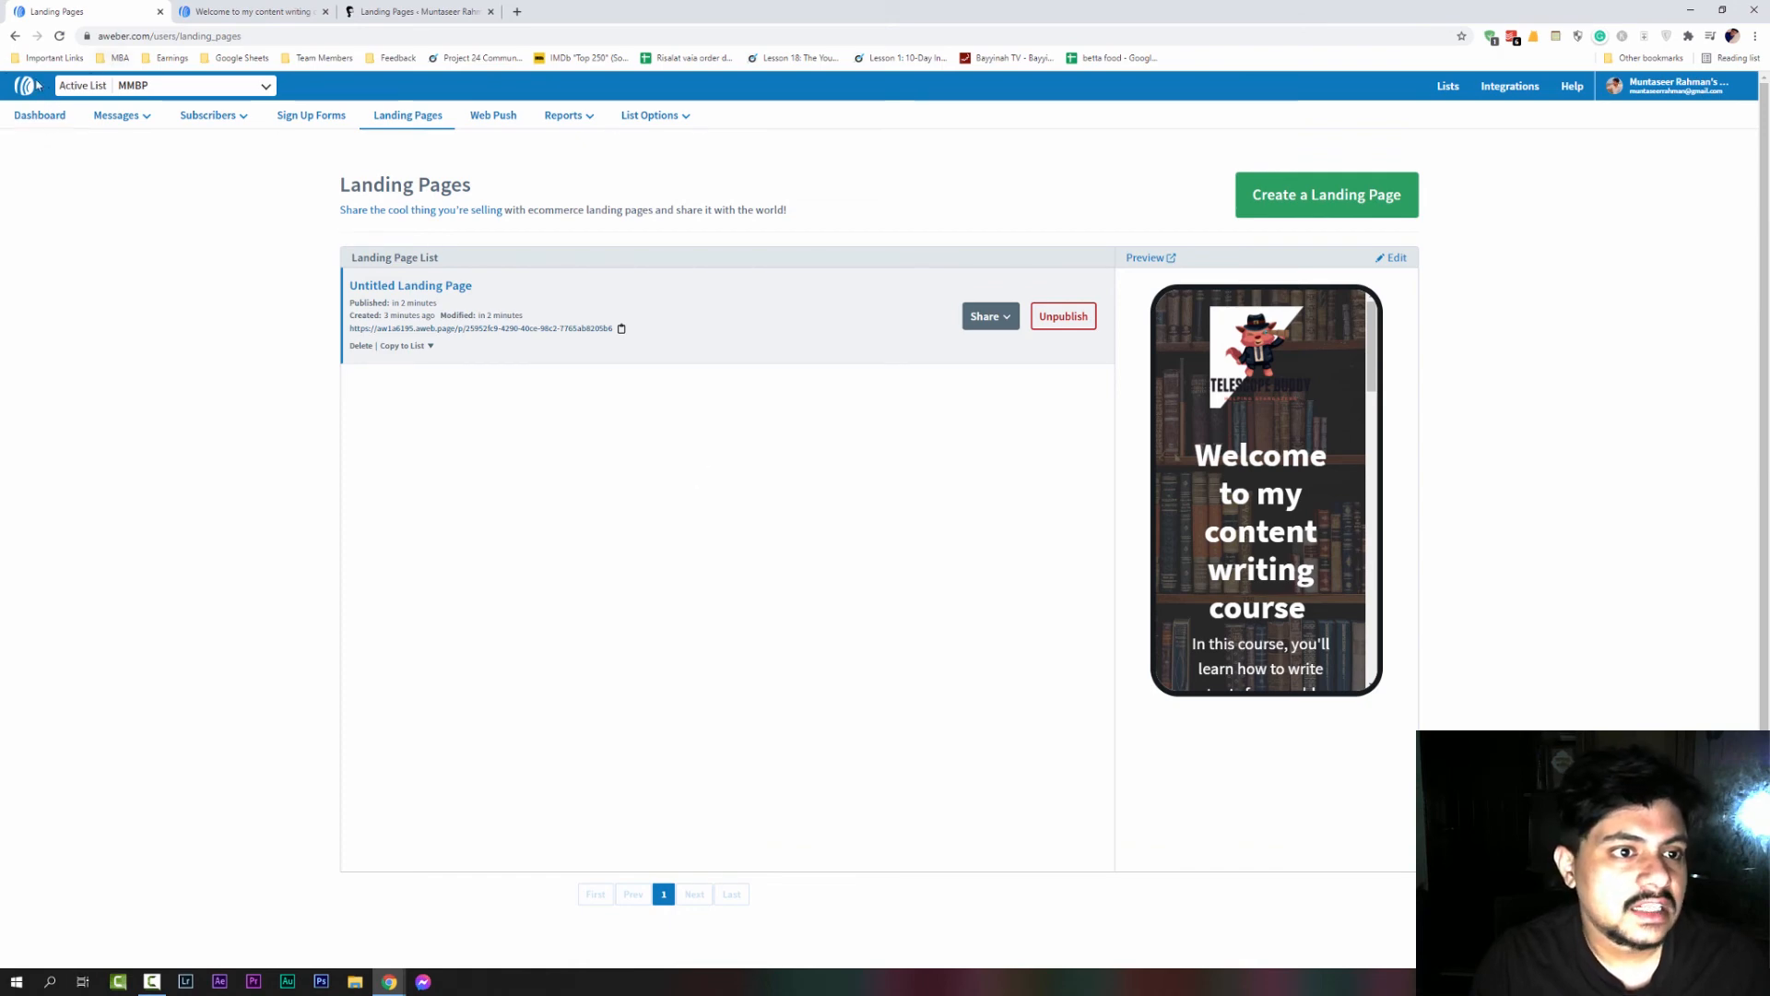
{"action": "left_click", "coordinate": [120, 114]}
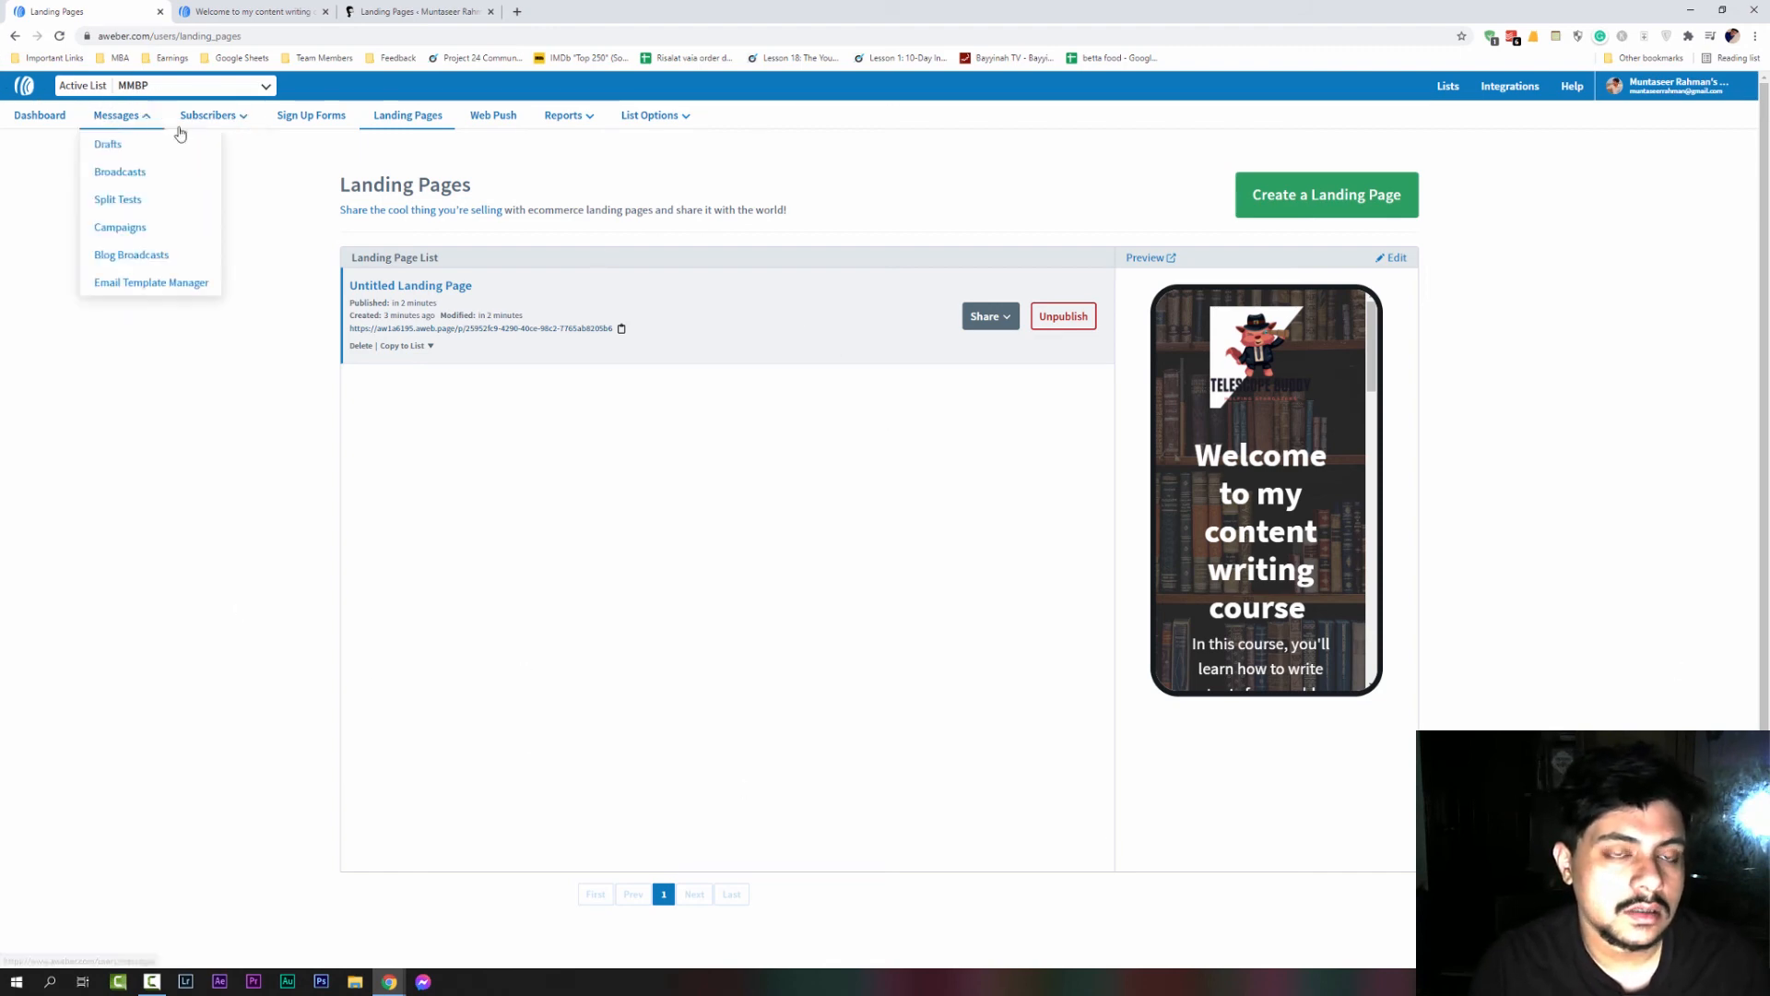
{"action": "left_click", "coordinate": [411, 12]}
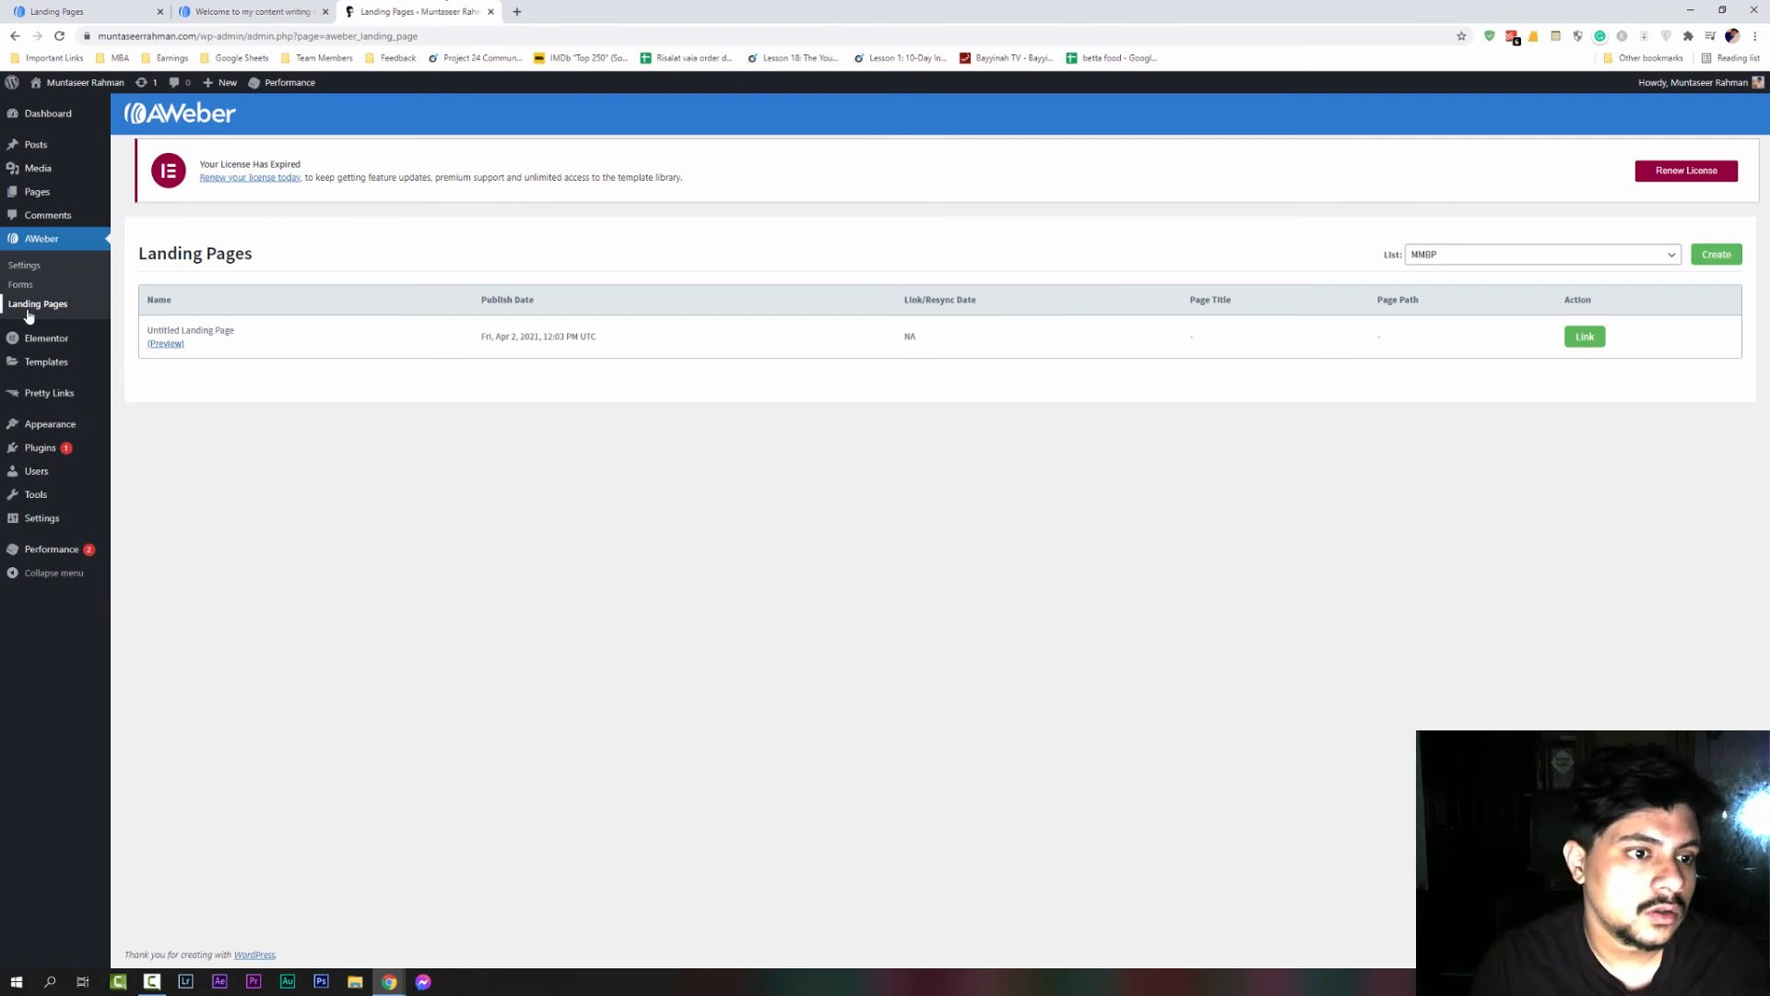
Choose the MMBP list for the plugin's landing pages and check it against the active list in the AWeber account
{"action": "left_click", "coordinate": [1660, 258]}
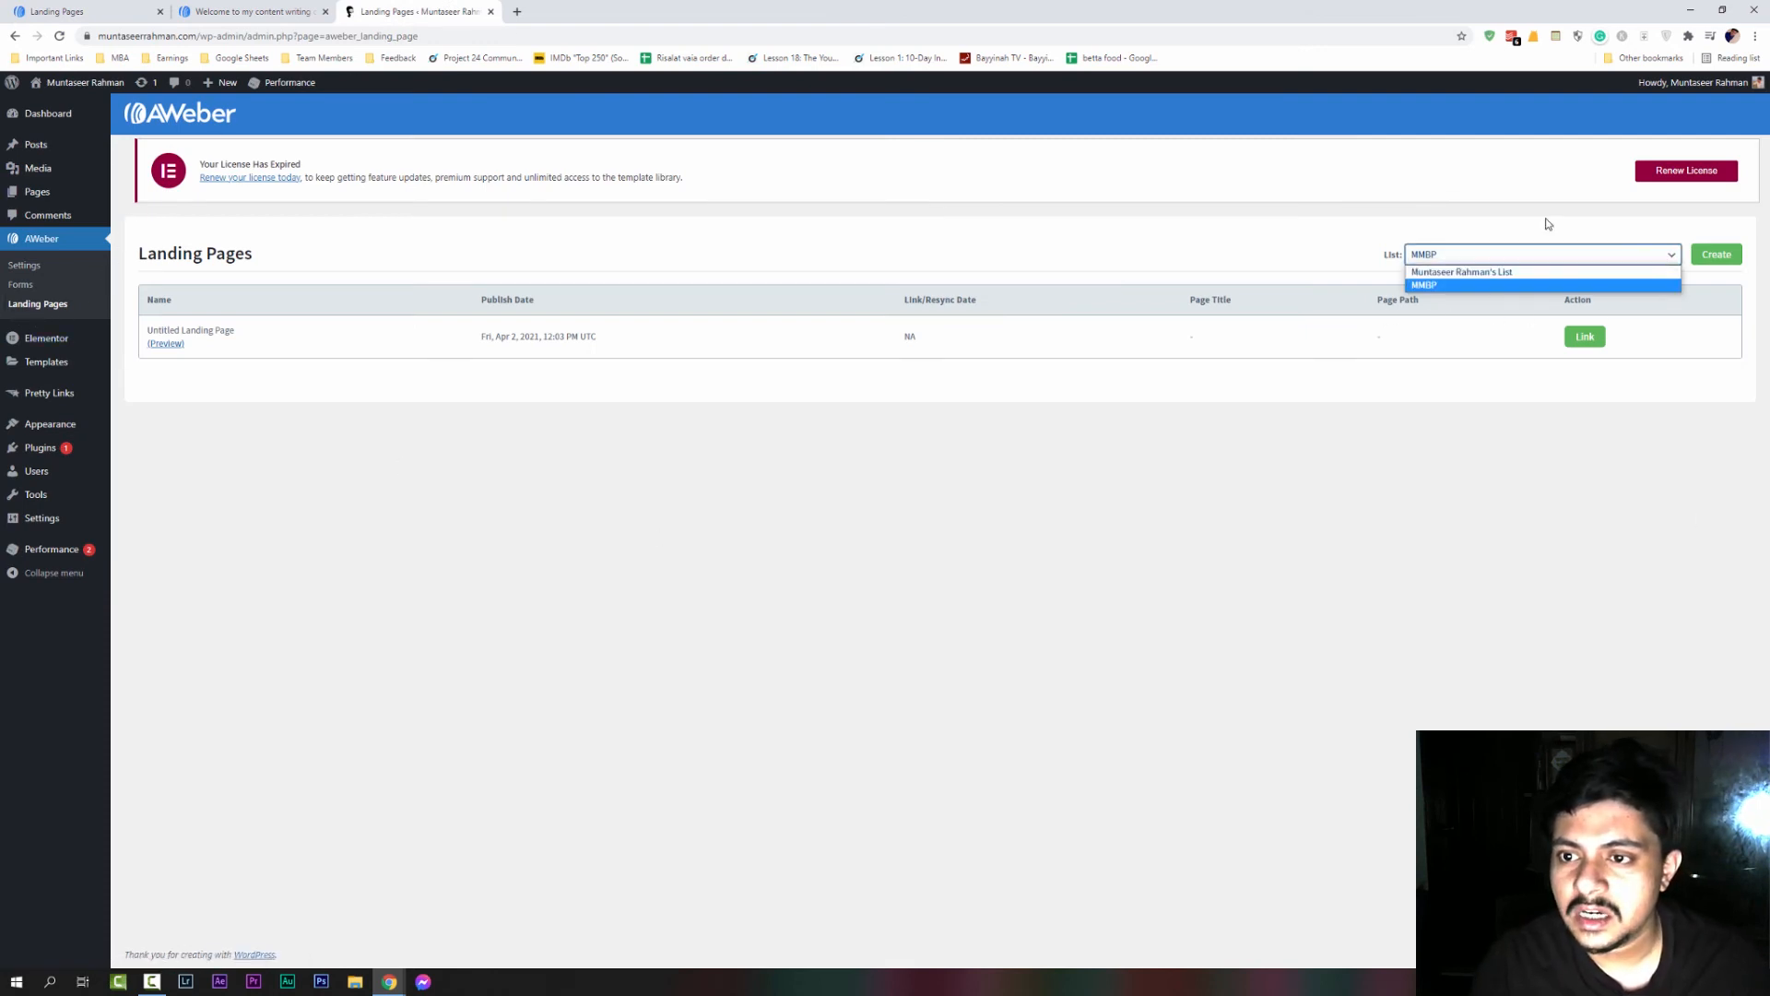
{"action": "left_click", "coordinate": [1443, 285]}
{"action": "left_click", "coordinate": [78, 11]}
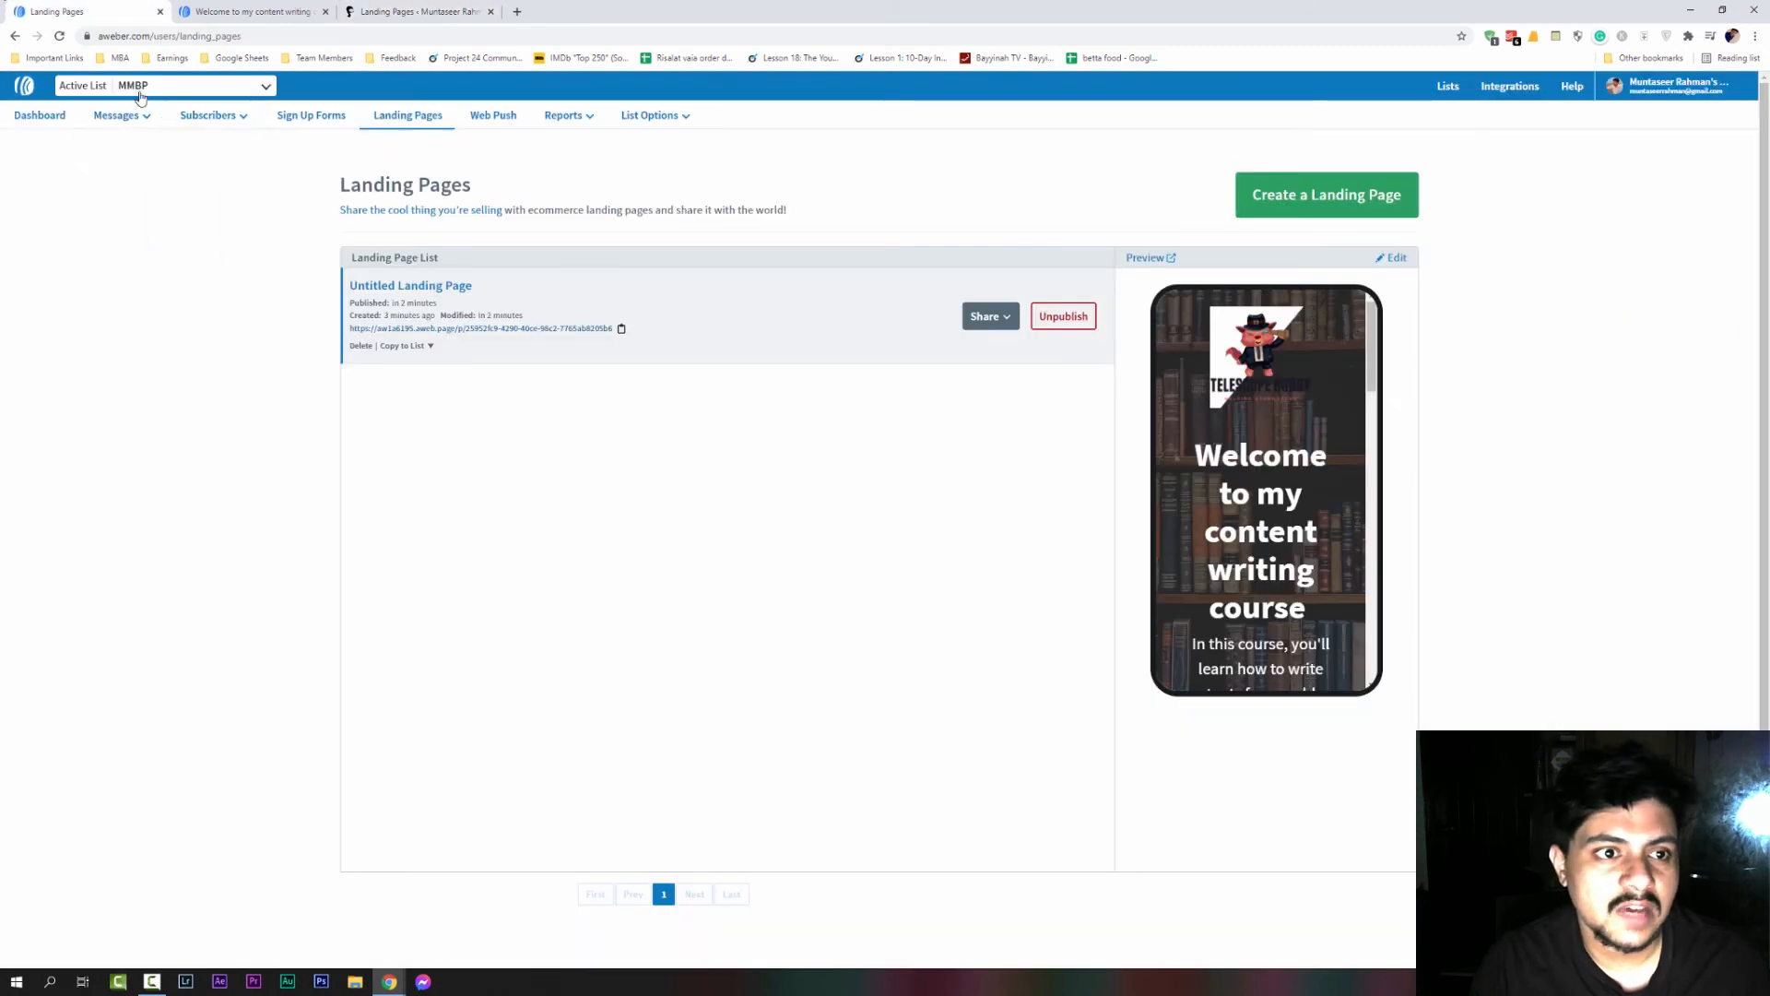
{"action": "left_click", "coordinate": [419, 11]}
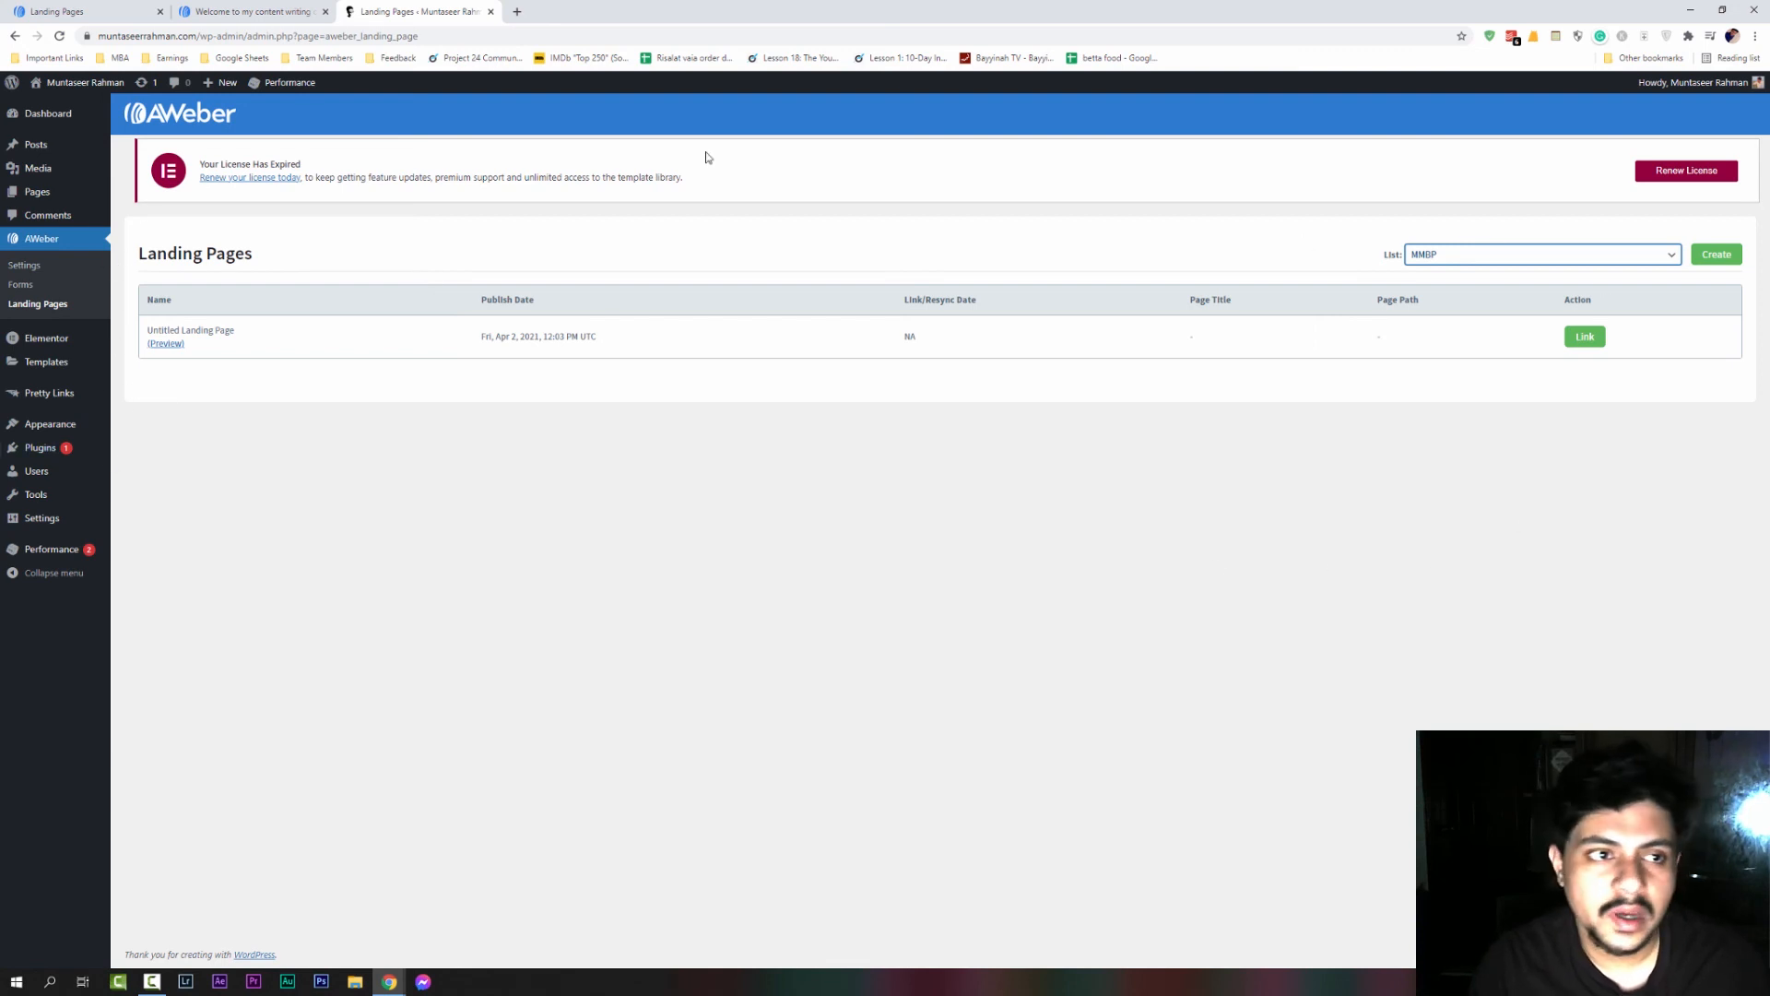
Link the untitled AWeber landing page to the WordPress page "My Writing Course"
{"action": "key", "text": "ctrl+1"}
{"action": "key", "text": "ctrl+3"}
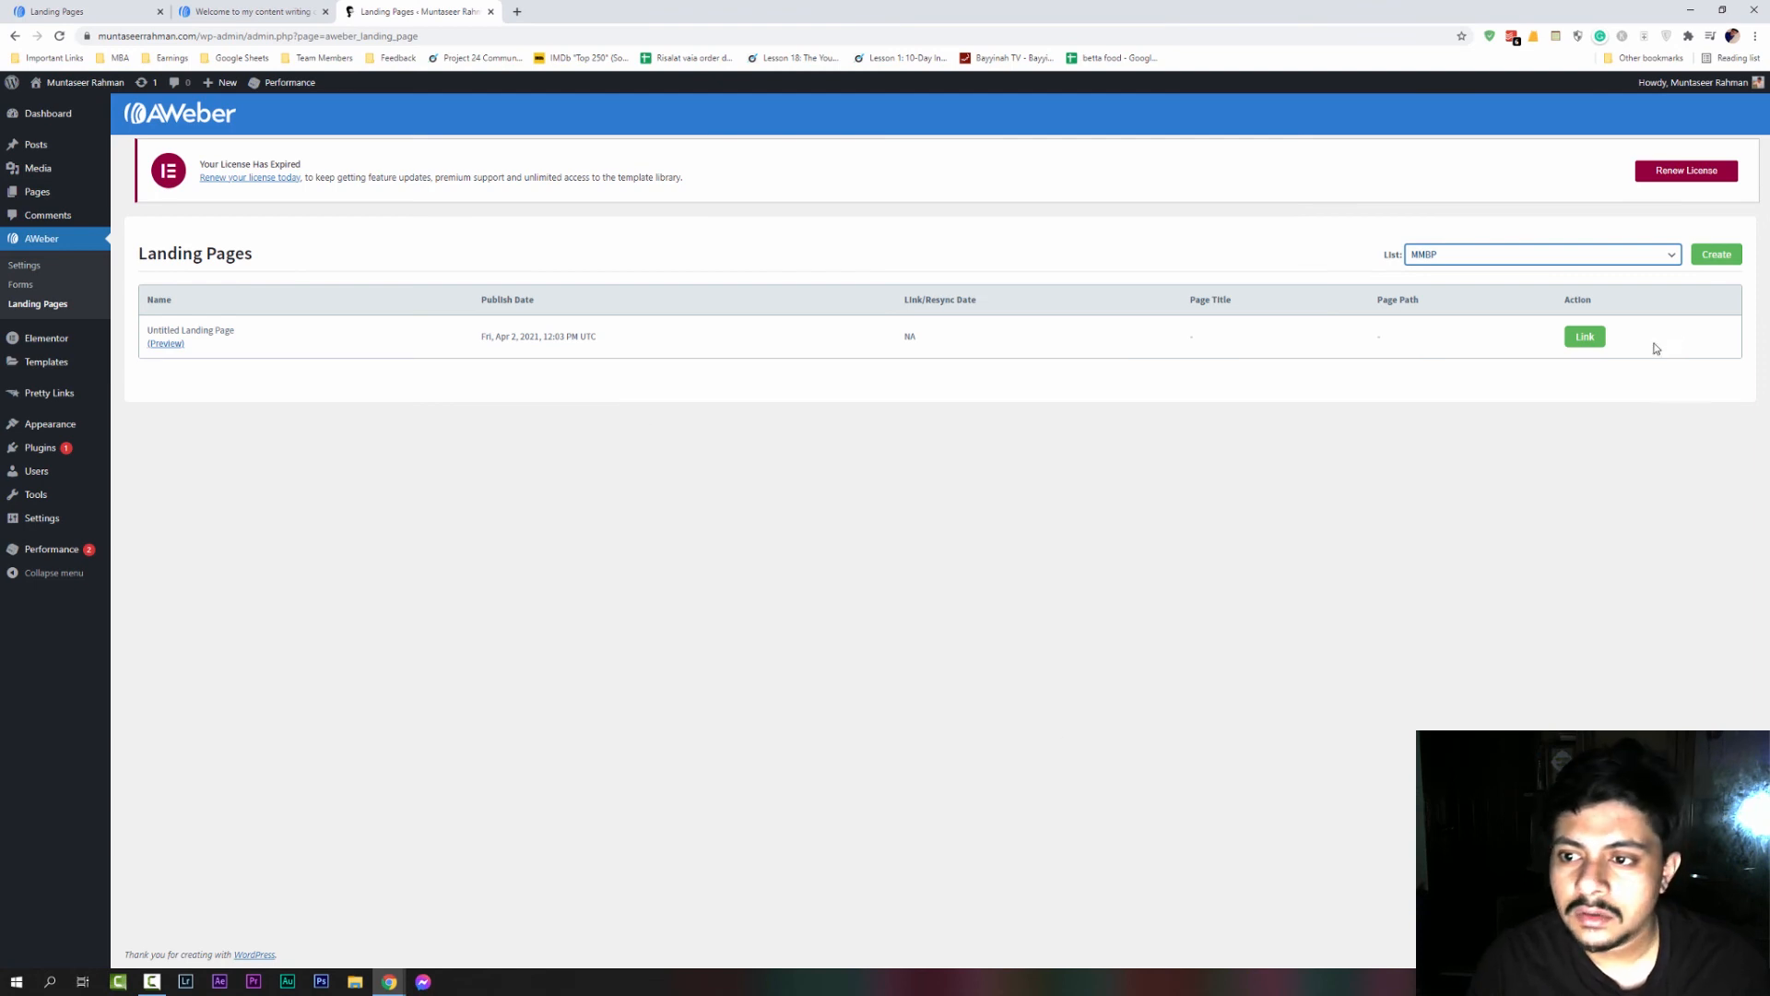
{"action": "left_click", "coordinate": [1592, 338]}
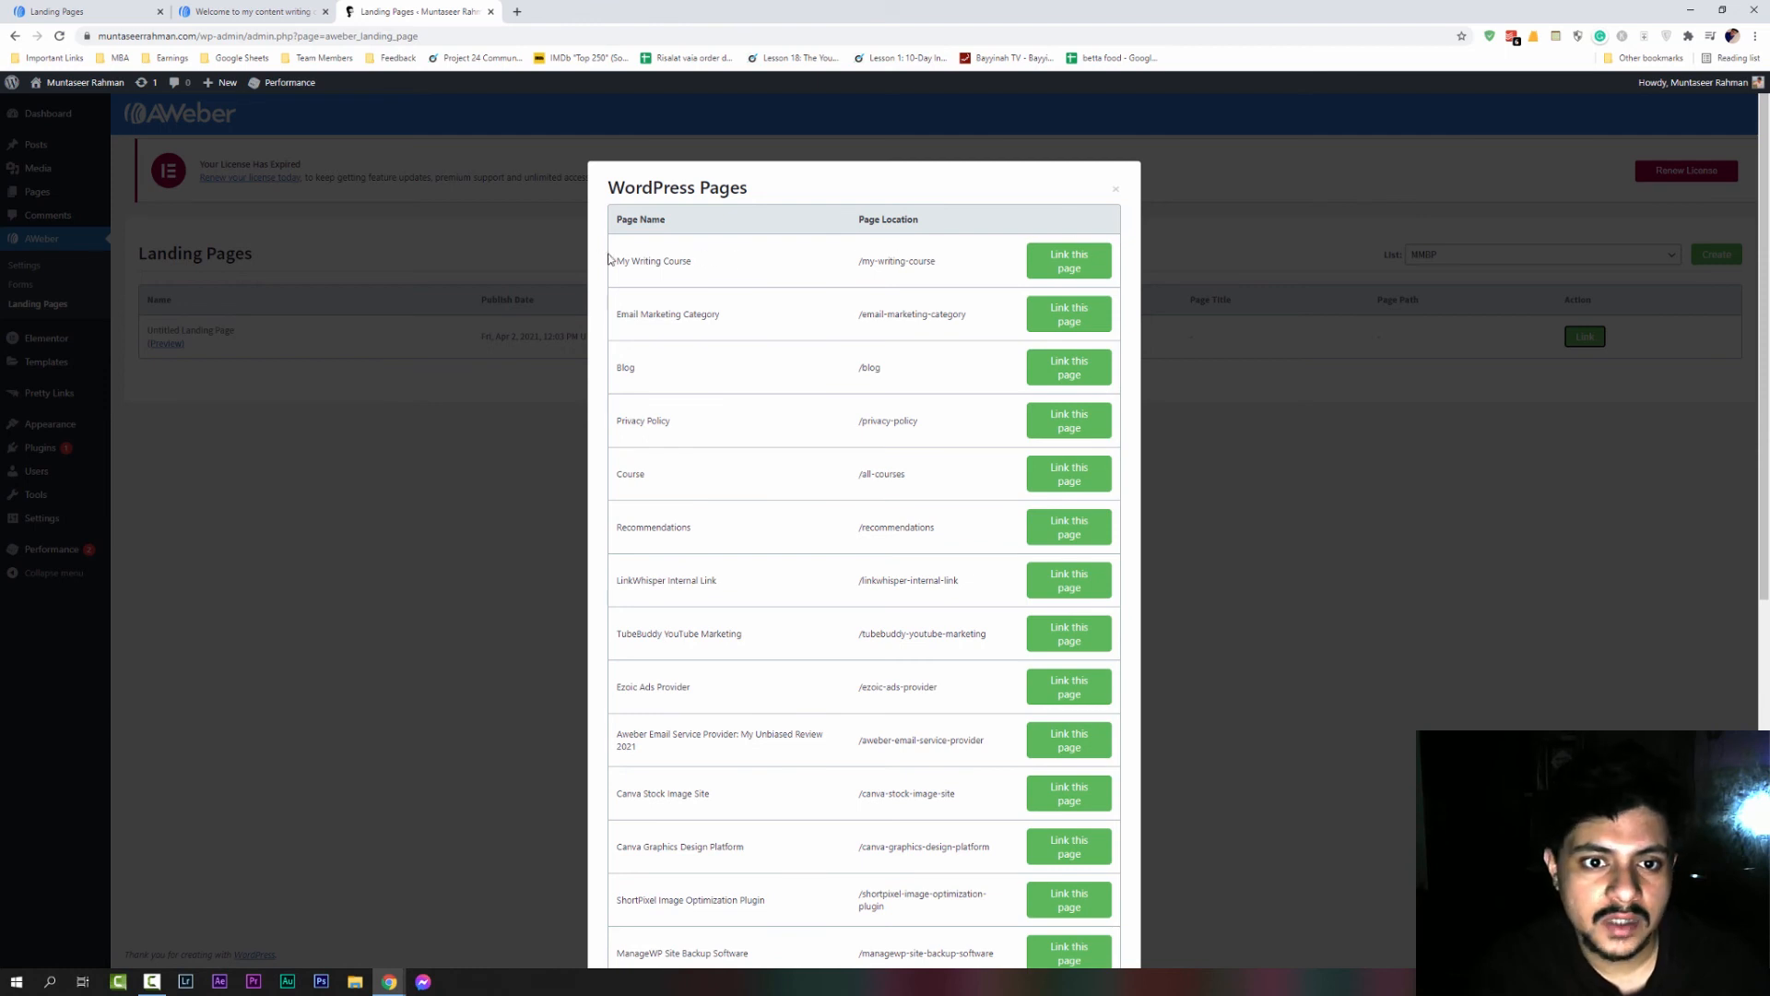
{"action": "left_click", "coordinate": [1095, 267]}
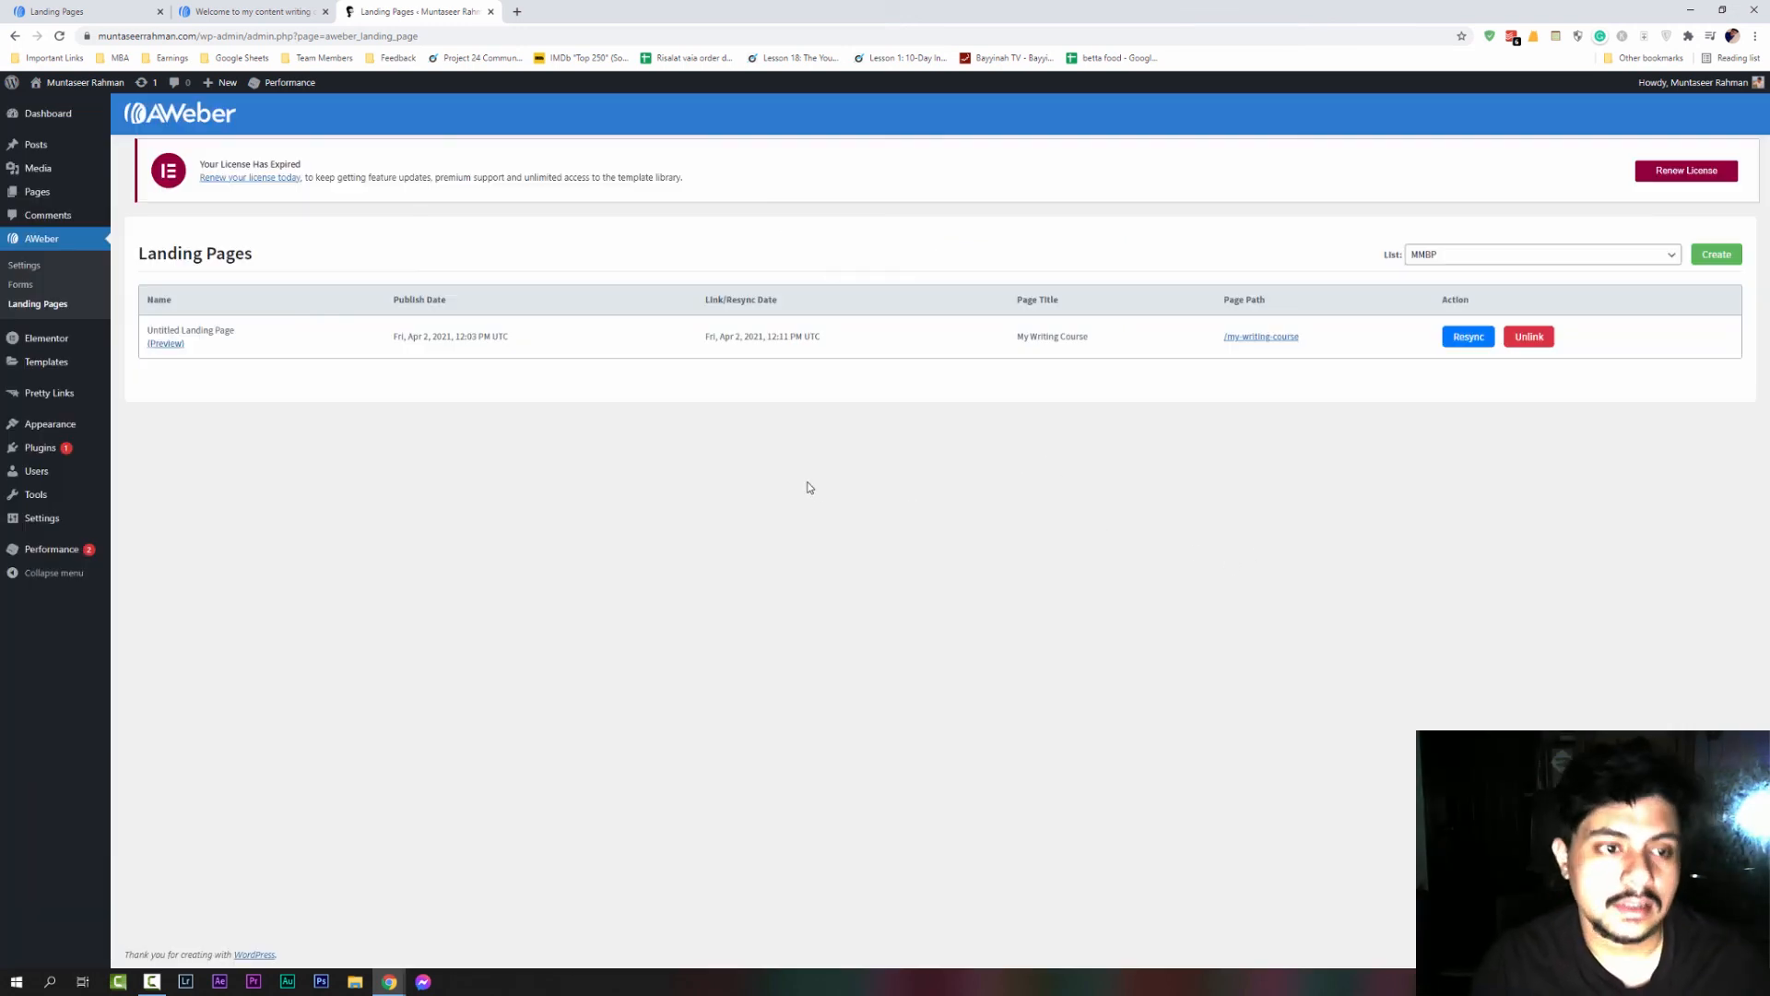
Open the live "My Writing Course" page from the WordPress page list and review it from the header to the footer
{"action": "left_click", "coordinate": [37, 191]}
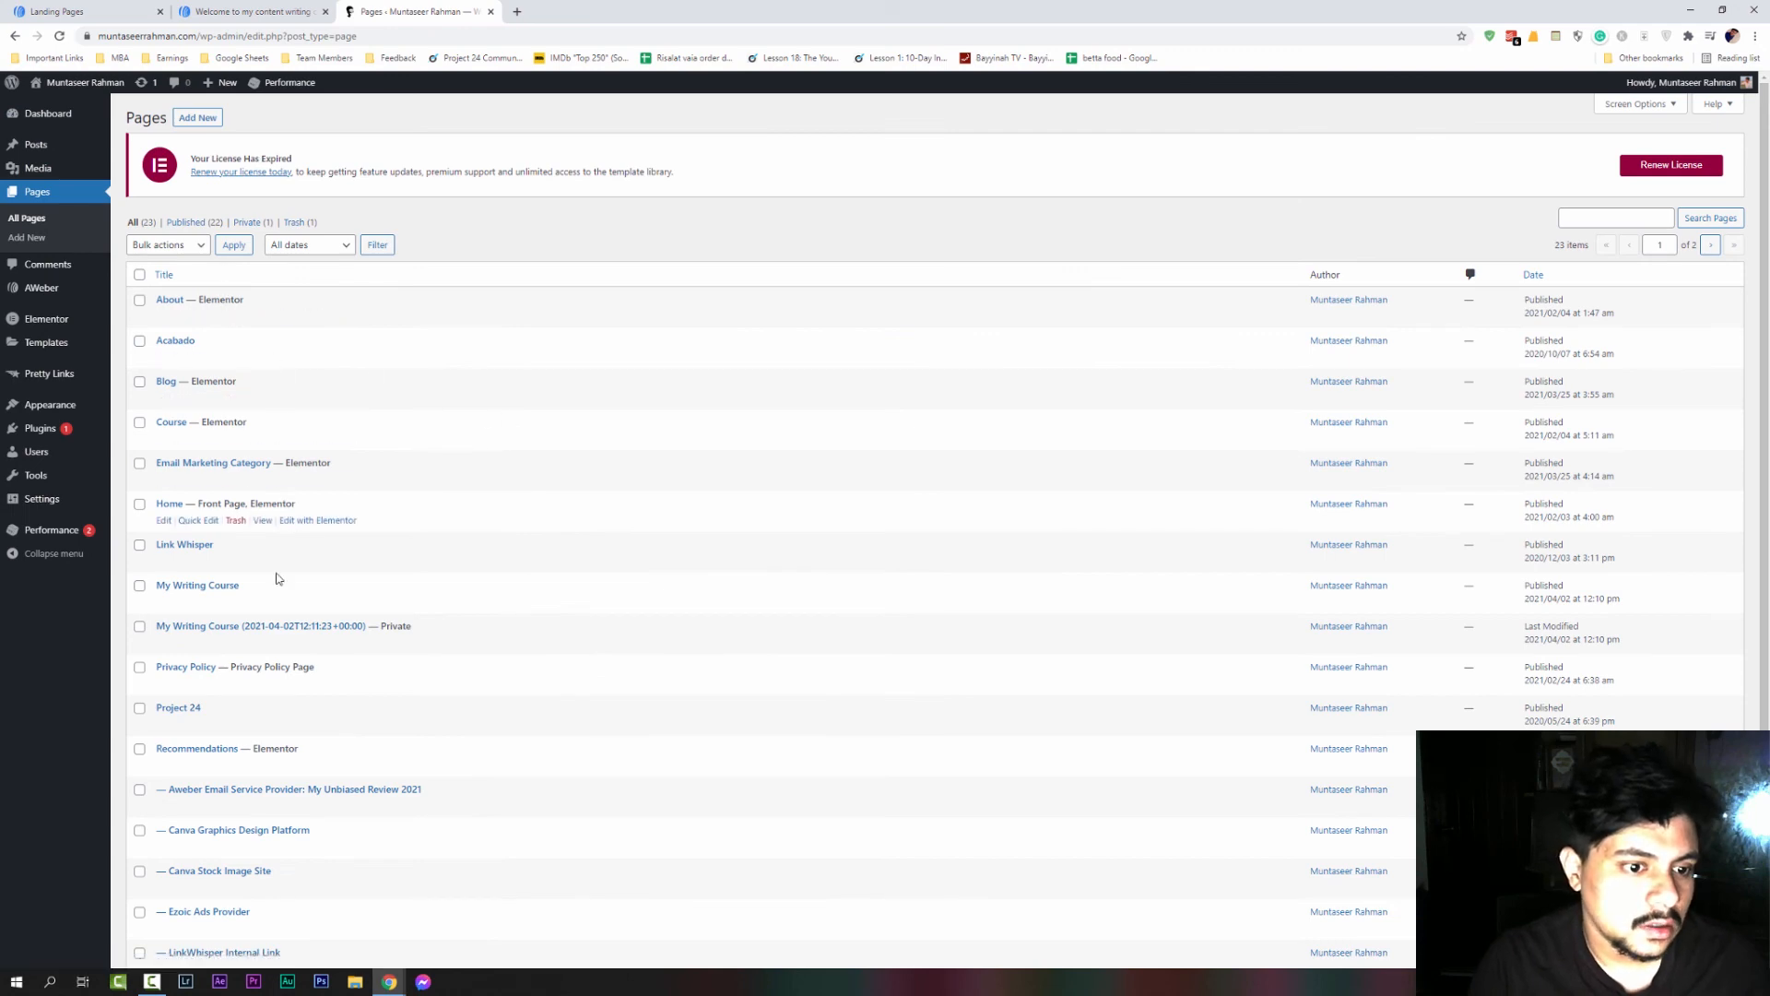
{"action": "left_click", "coordinate": [264, 604]}
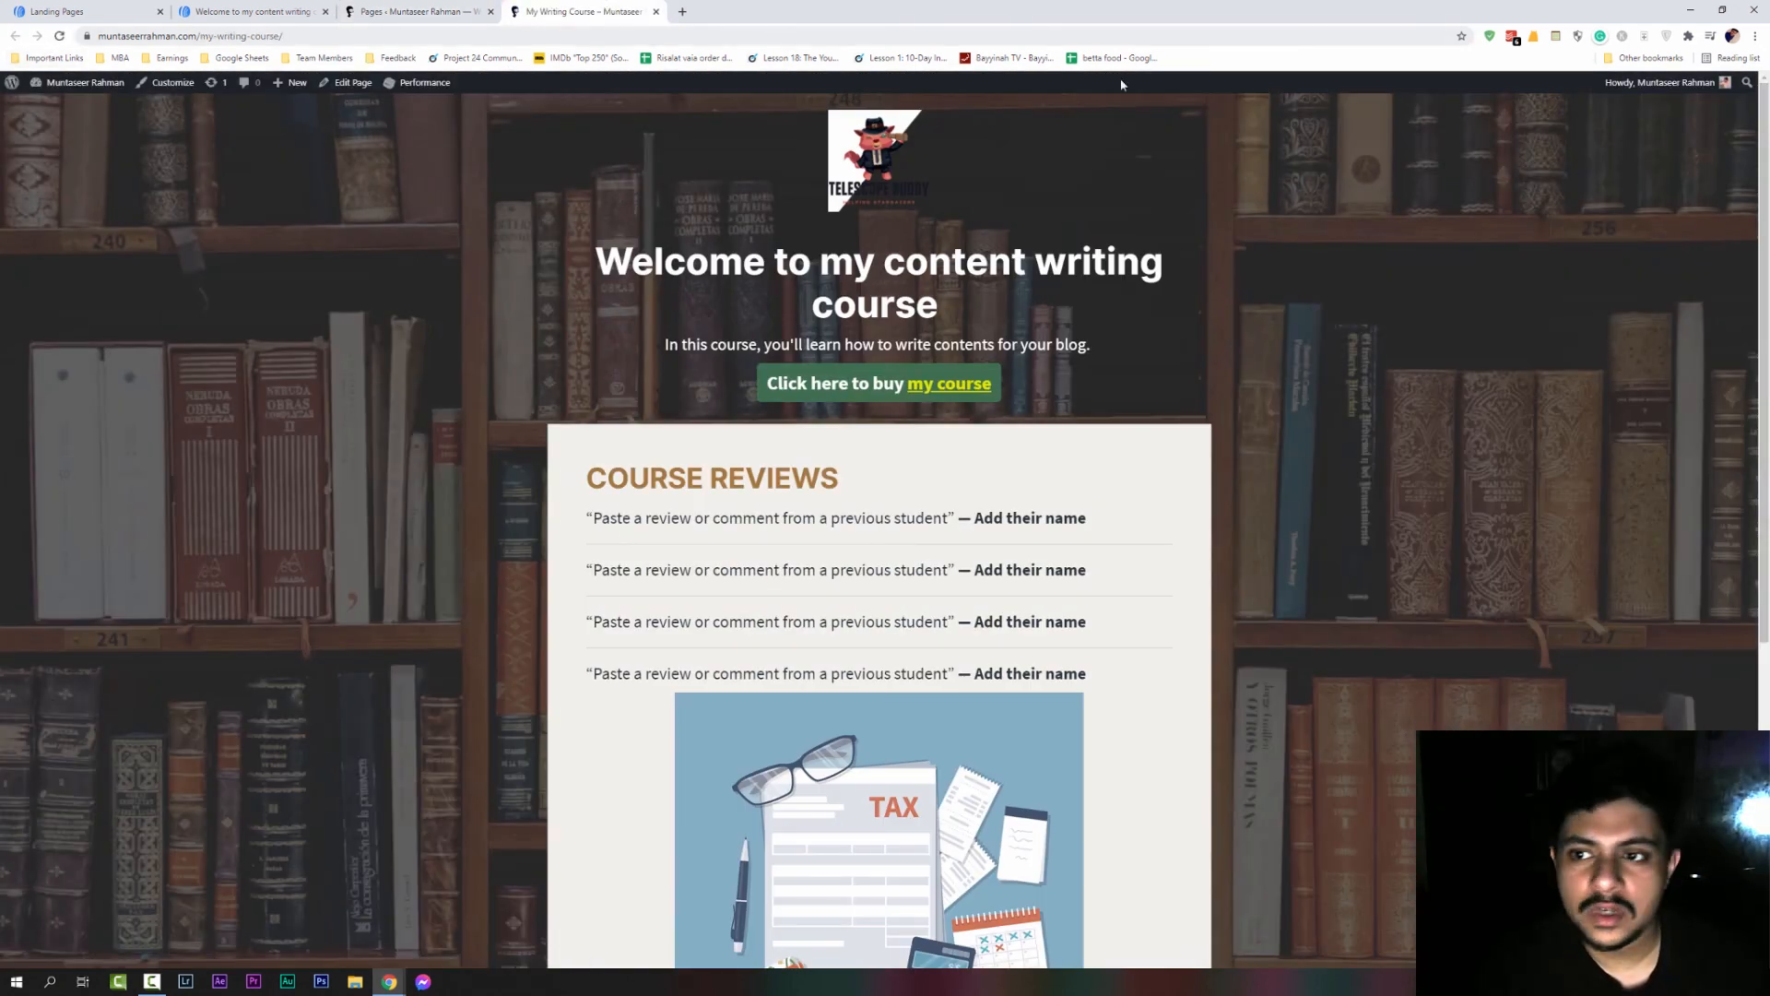
{"action": "scroll", "coordinate": [1316, 233], "scroll_direction": "down", "scroll_amount": 5}
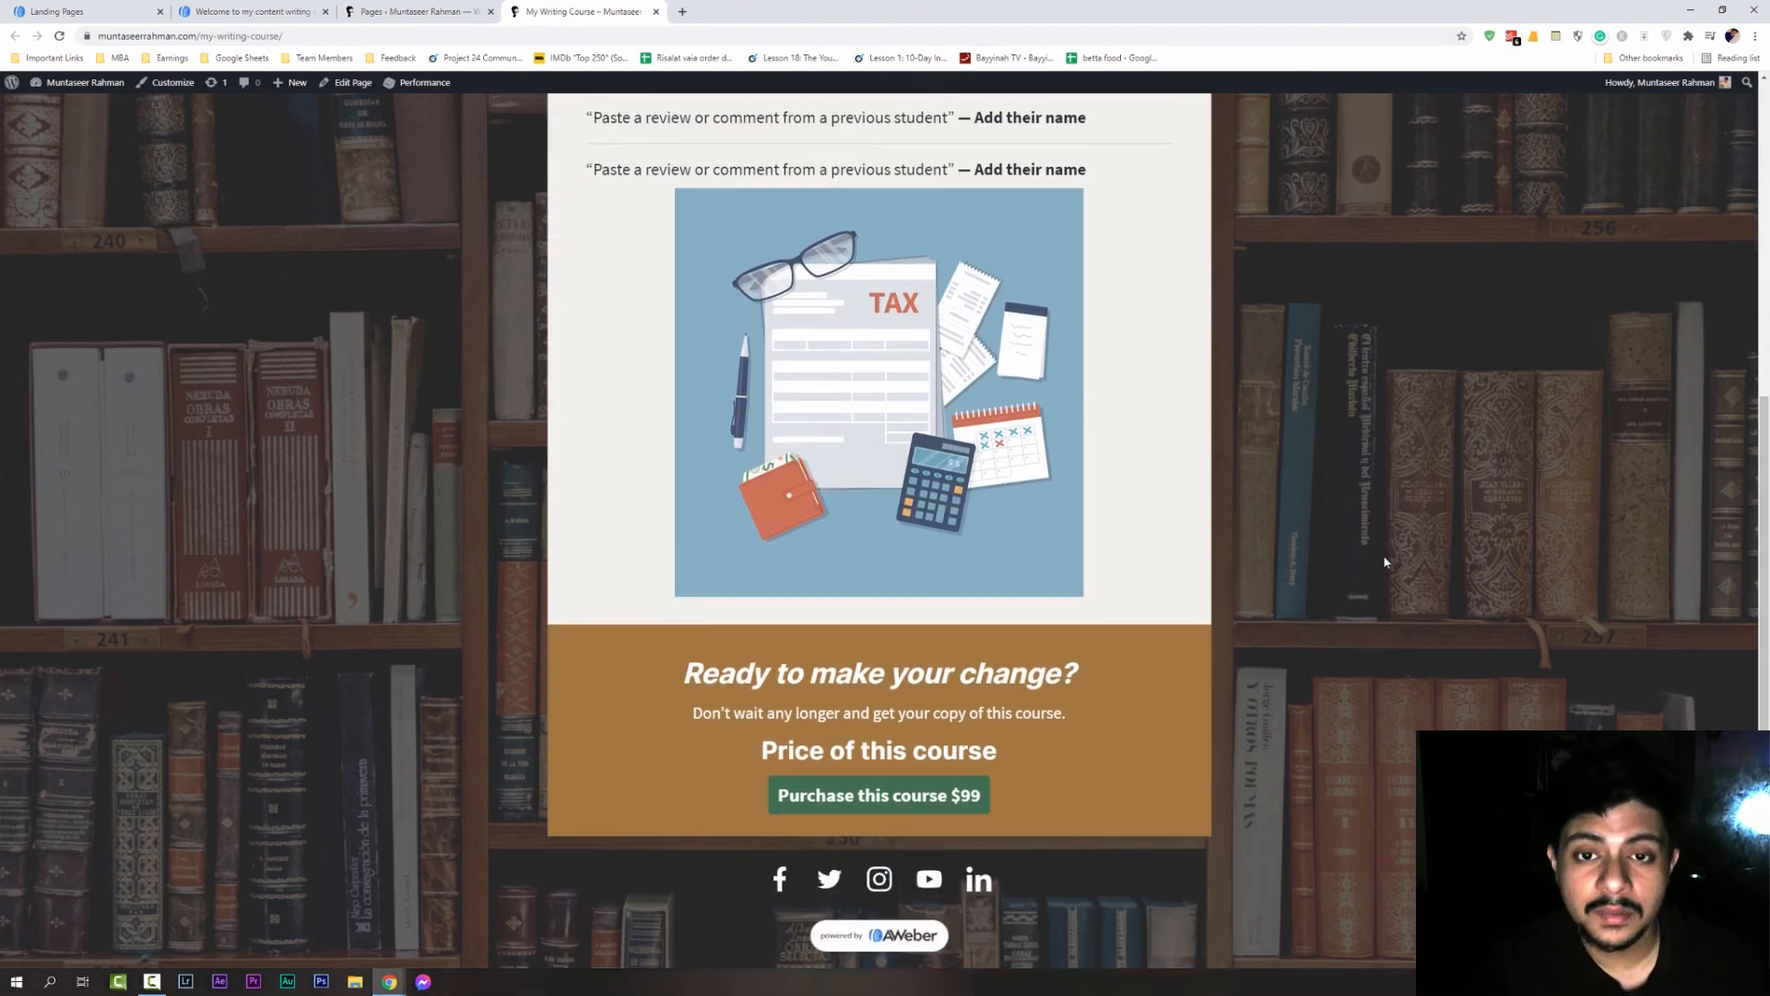
{"action": "scroll", "coordinate": [1383, 549], "scroll_direction": "up", "scroll_amount": 5}
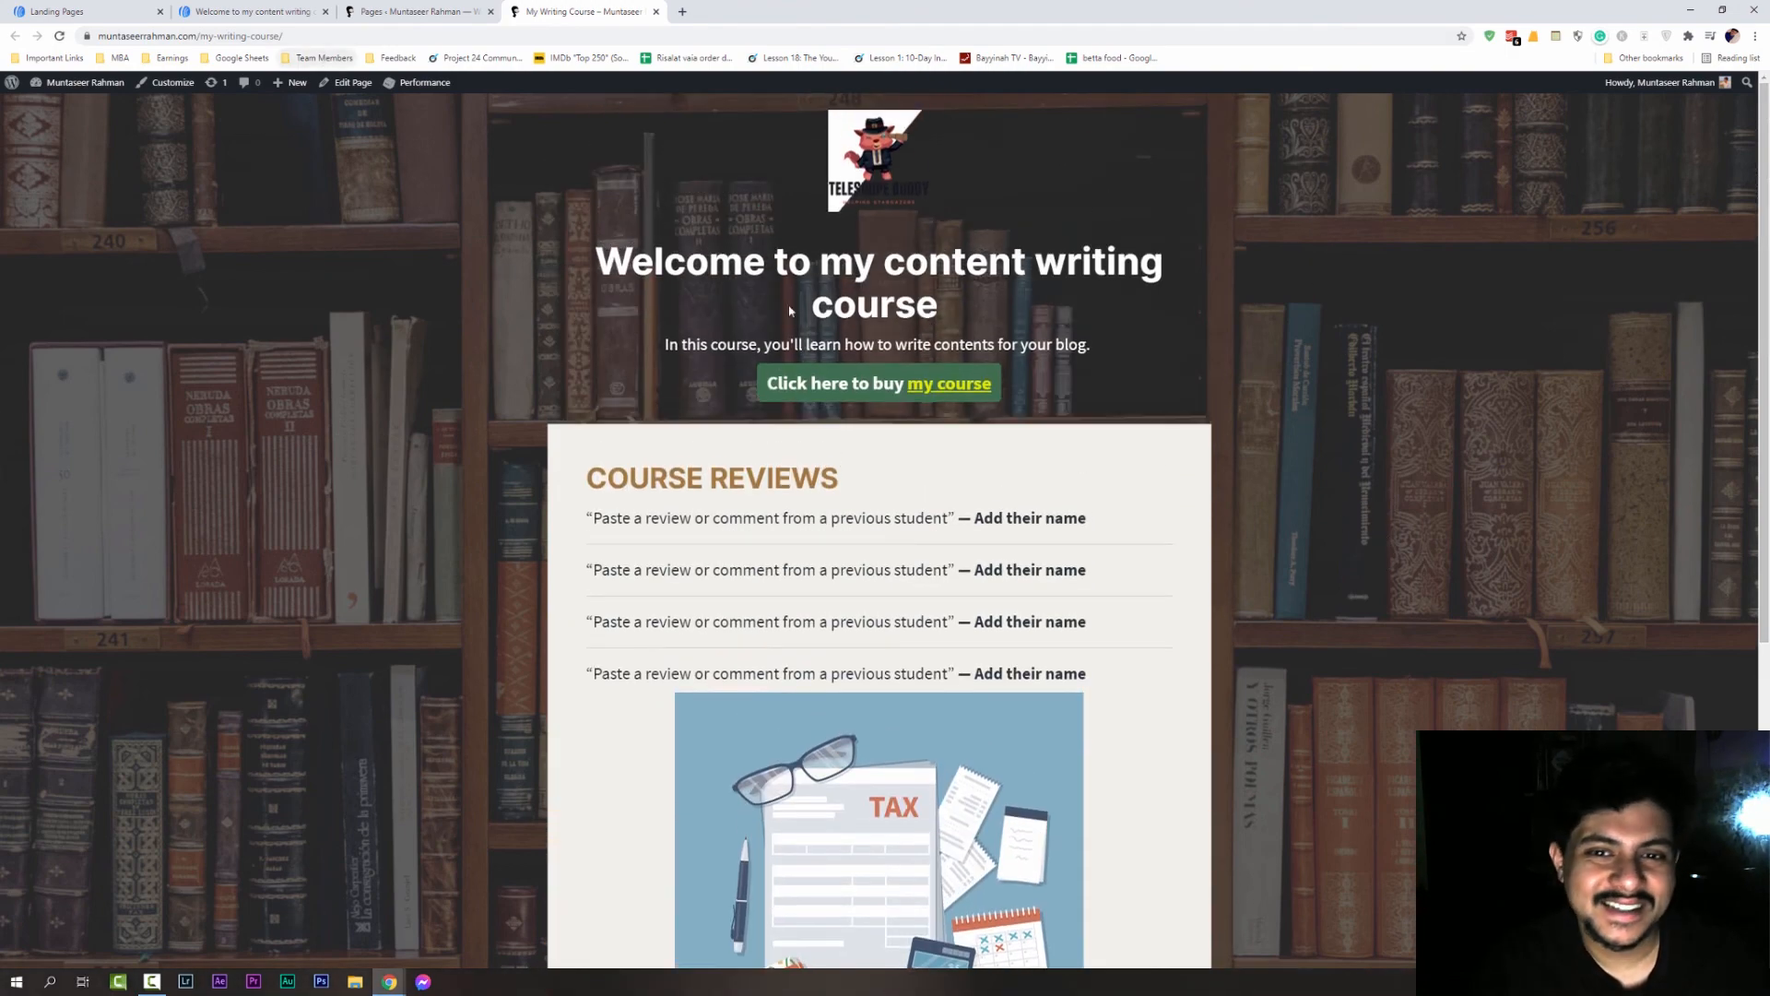
{"action": "scroll", "coordinate": [1365, 535], "scroll_direction": "down", "scroll_amount": 4}
{"action": "scroll", "coordinate": [1392, 516], "scroll_direction": "down", "scroll_amount": 2}
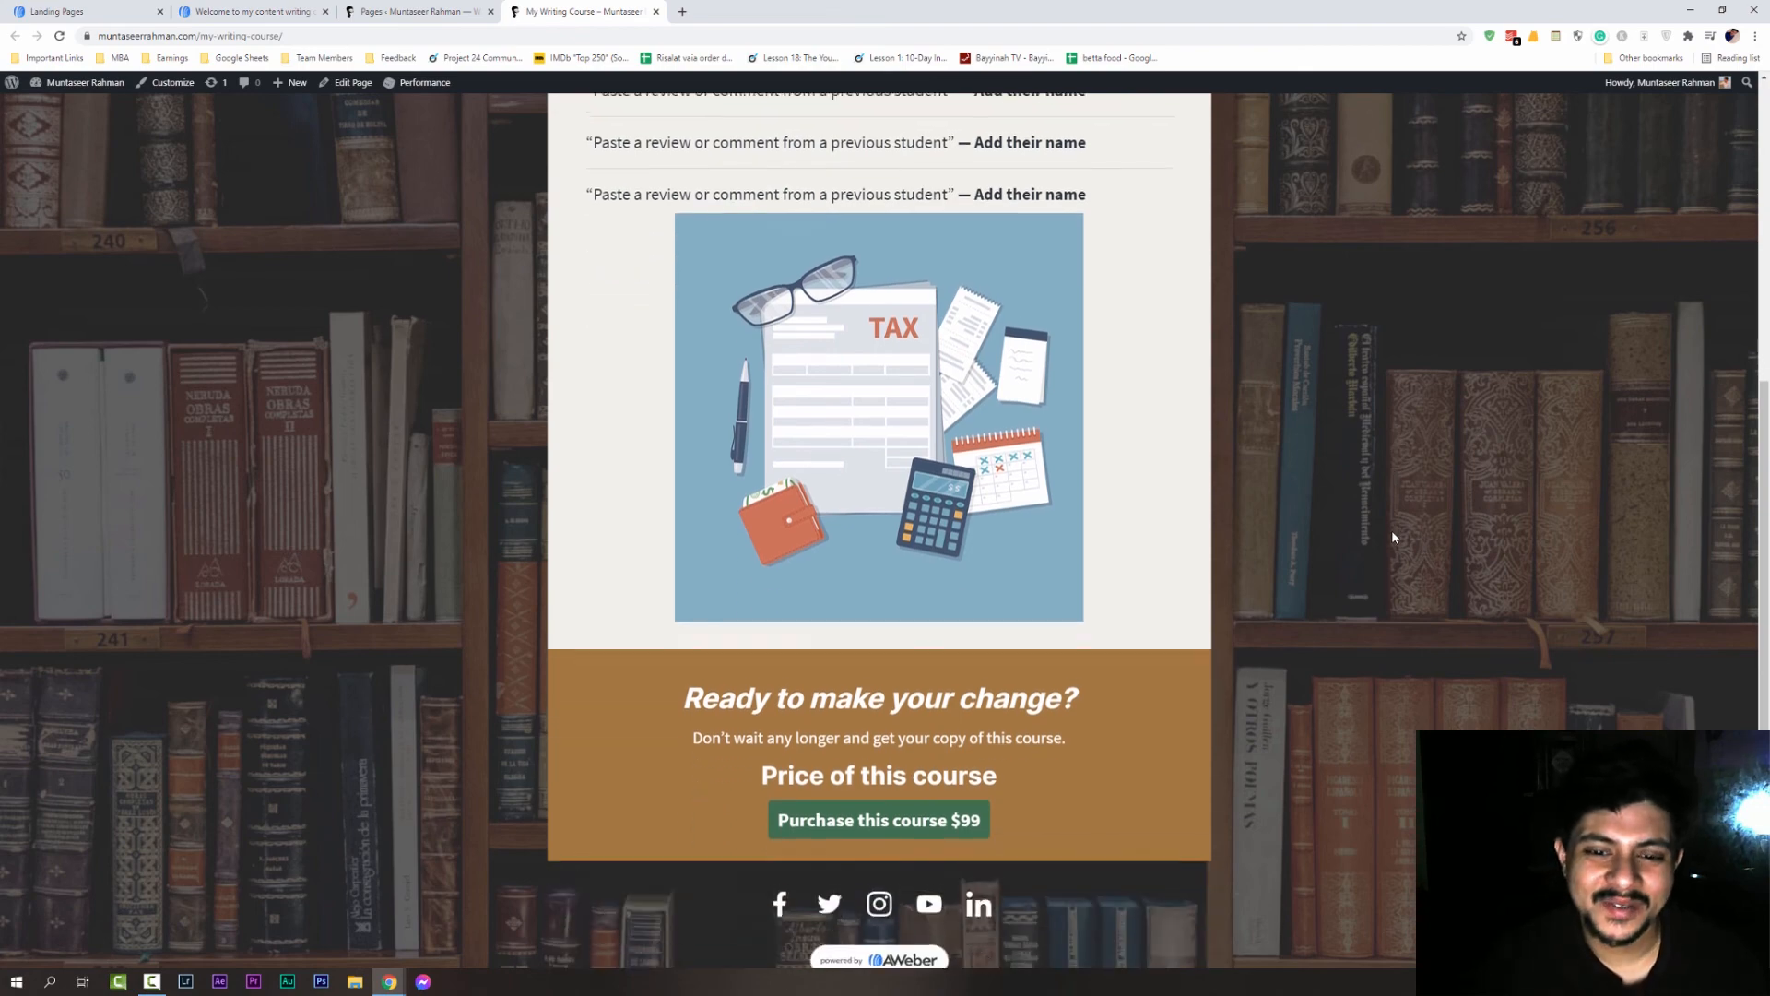
{"action": "scroll", "coordinate": [1391, 673], "scroll_direction": "up", "scroll_amount": 5}
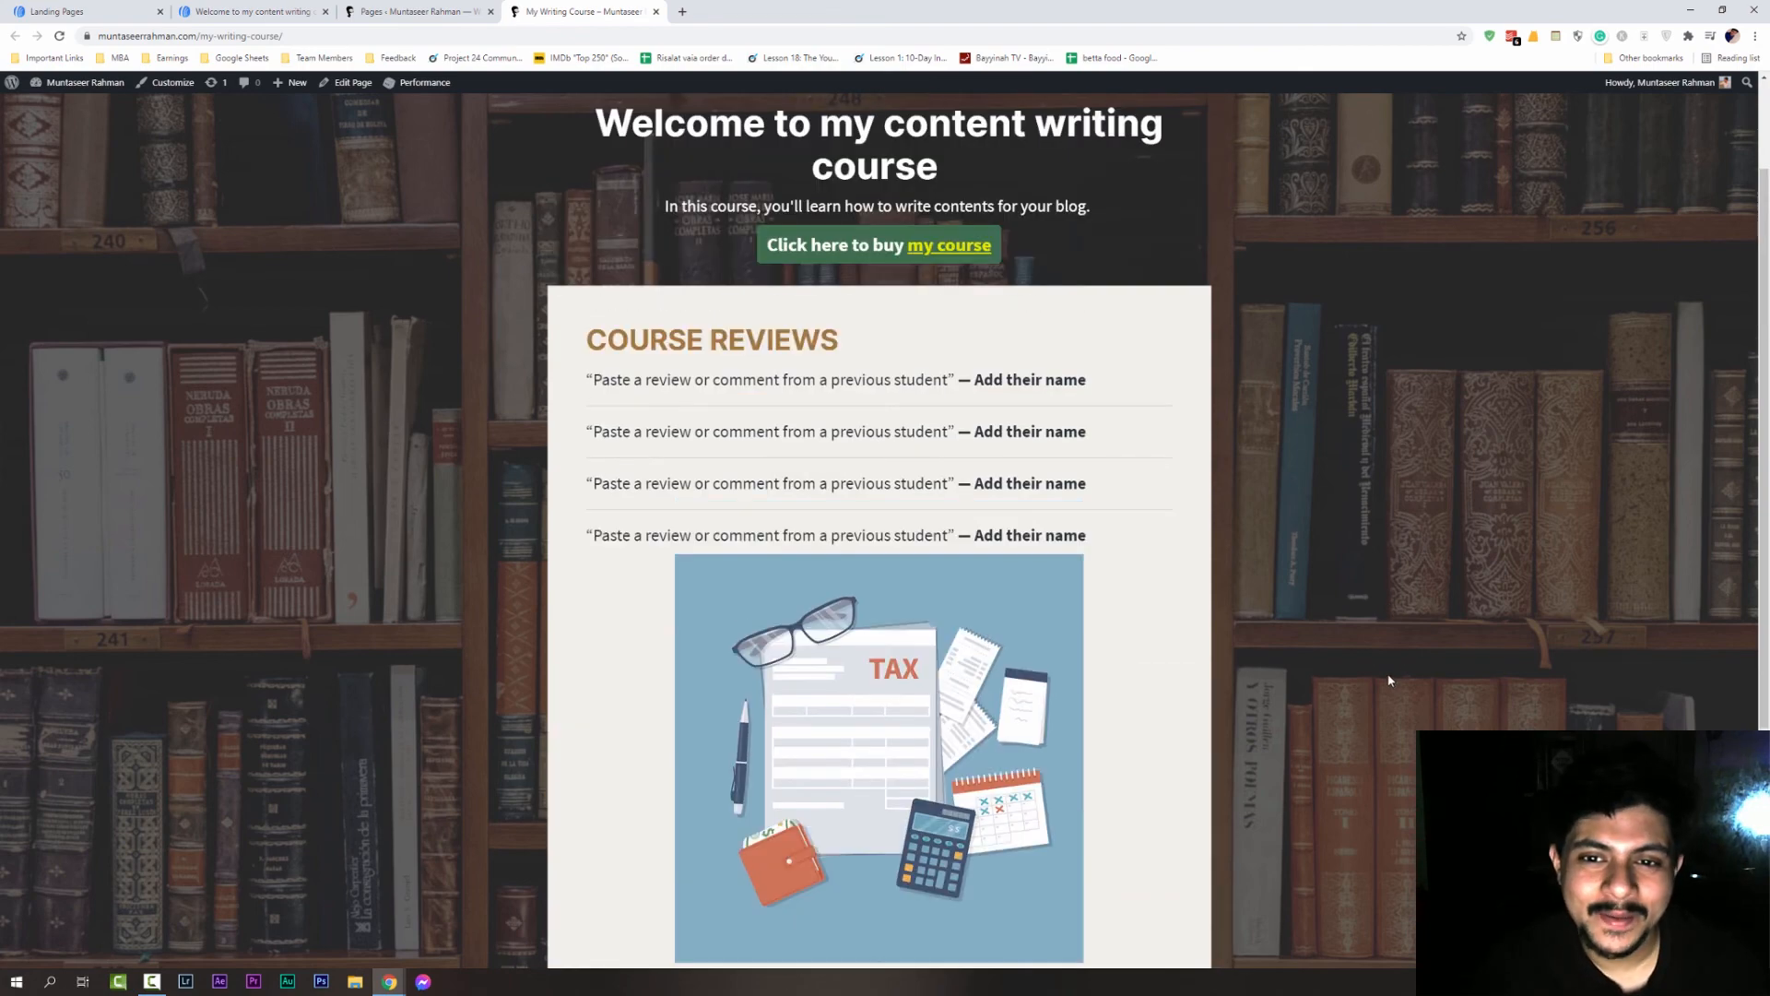